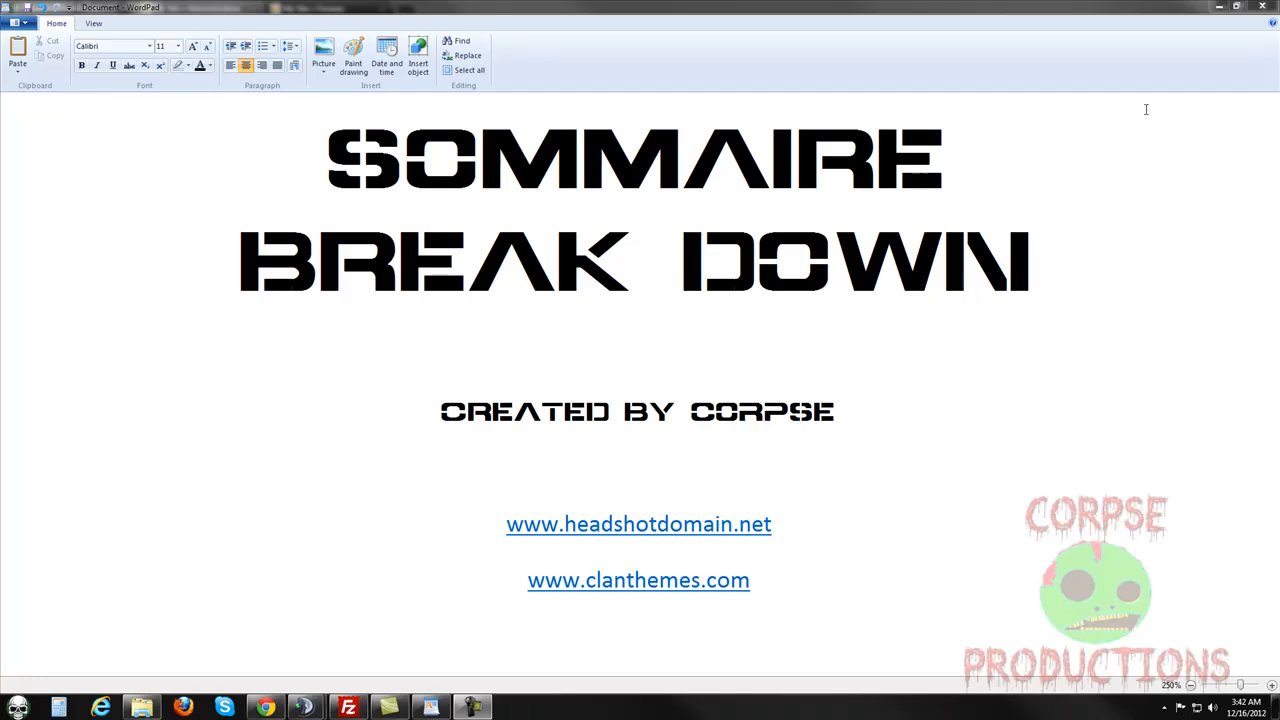
Switch from WordPad to the test site in Chrome and open its Main Menu block for editing from the Blocks administration
click(1219, 7)
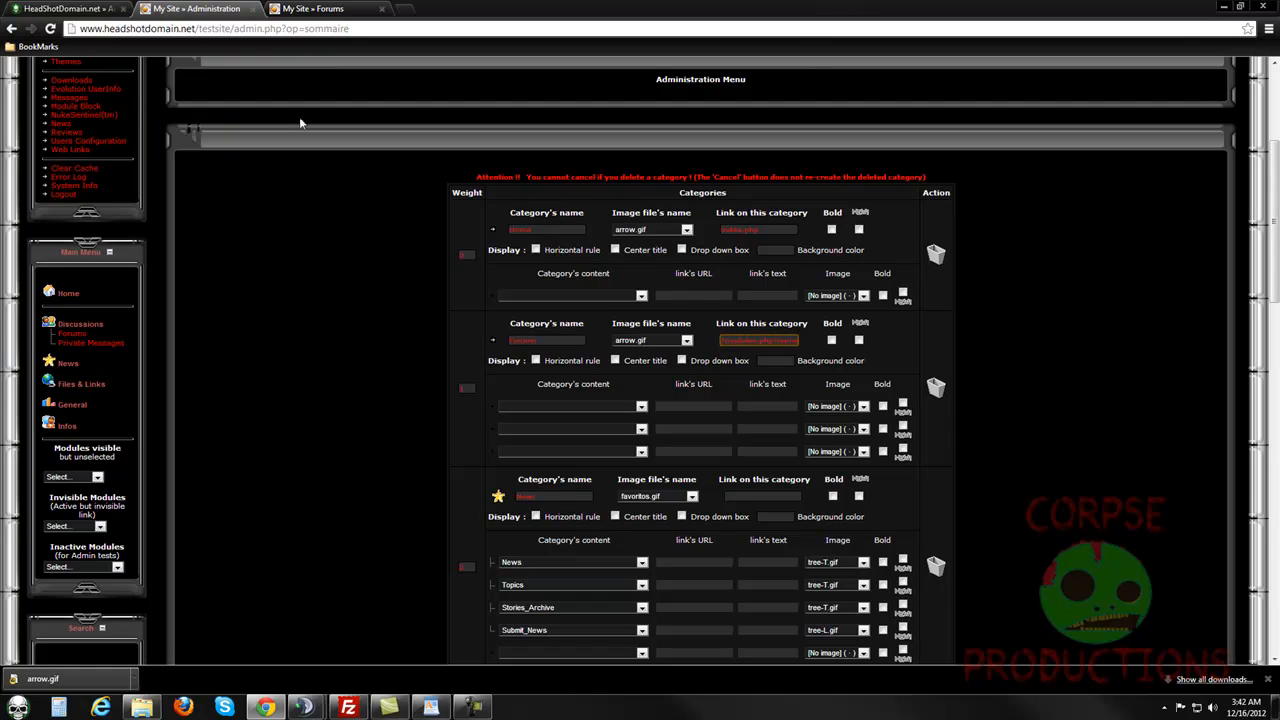
click(320, 9)
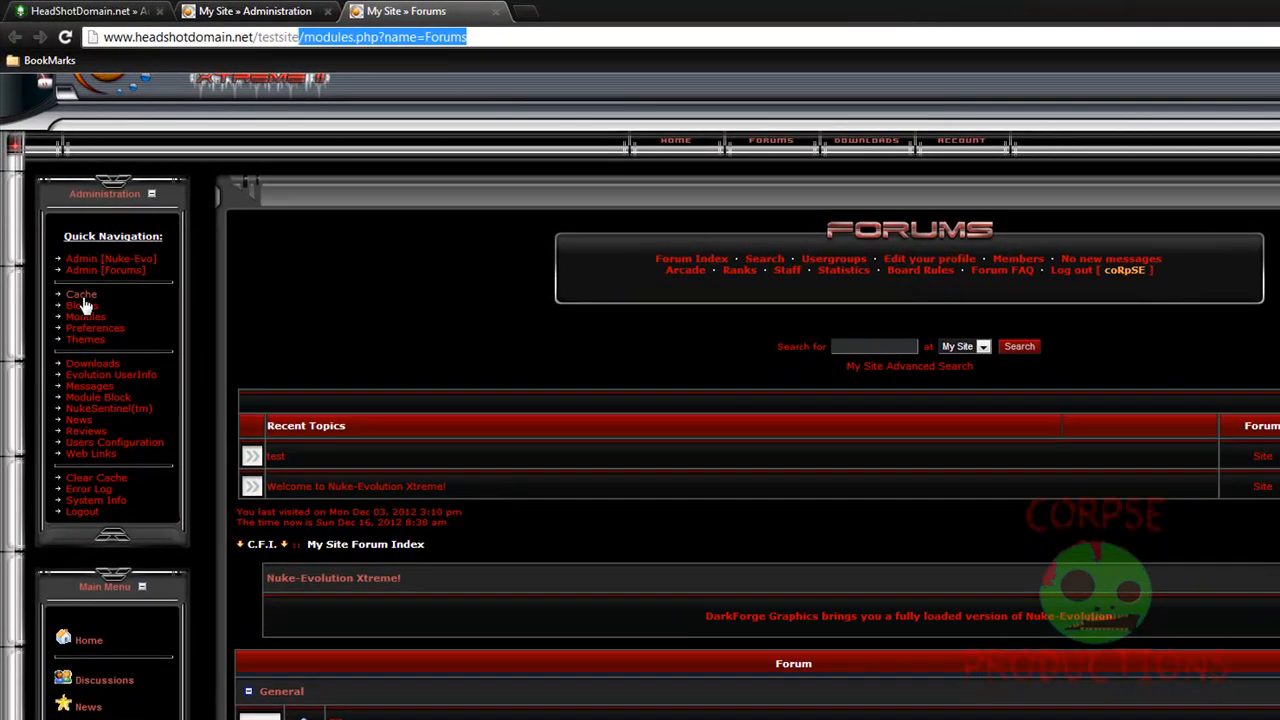
click(94, 309)
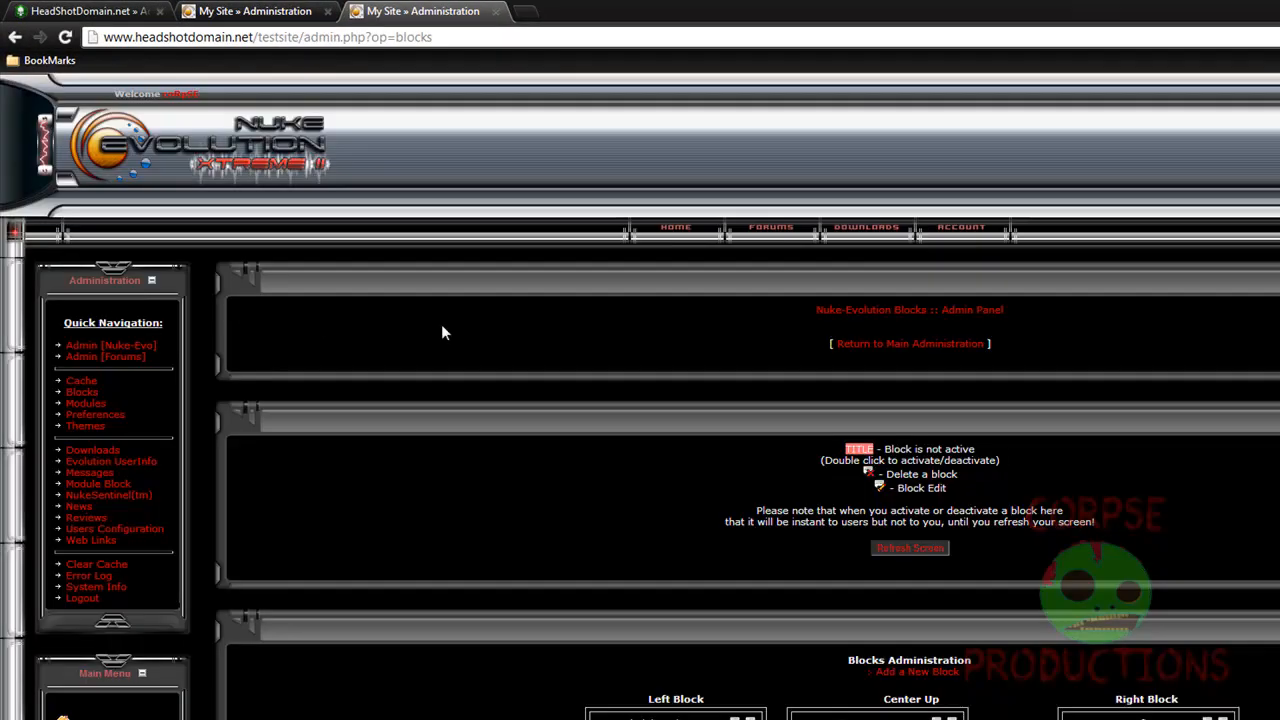
scroll(600, 321, down, 4)
click(736, 323)
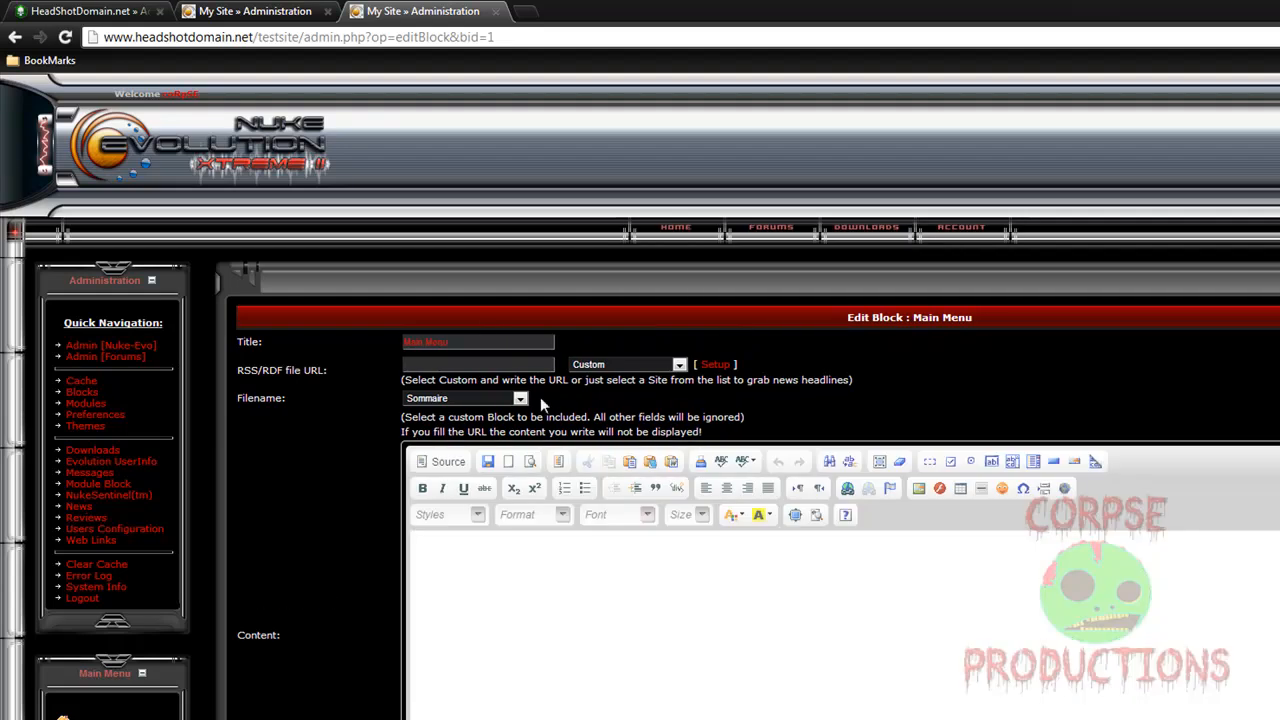
Set the Main Menu block's filename to Modules, save the block and review the menu it produces
click(520, 398)
scroll(490, 447, up, 5)
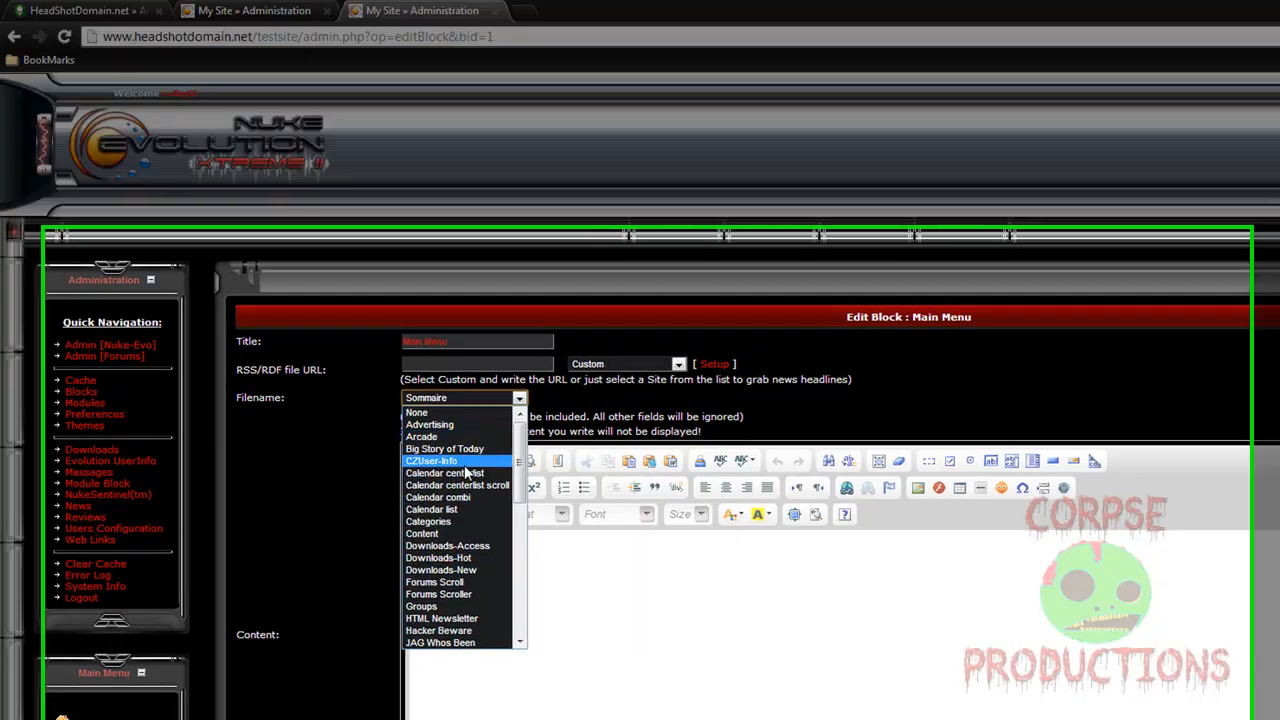
scroll(466, 474, down, 5)
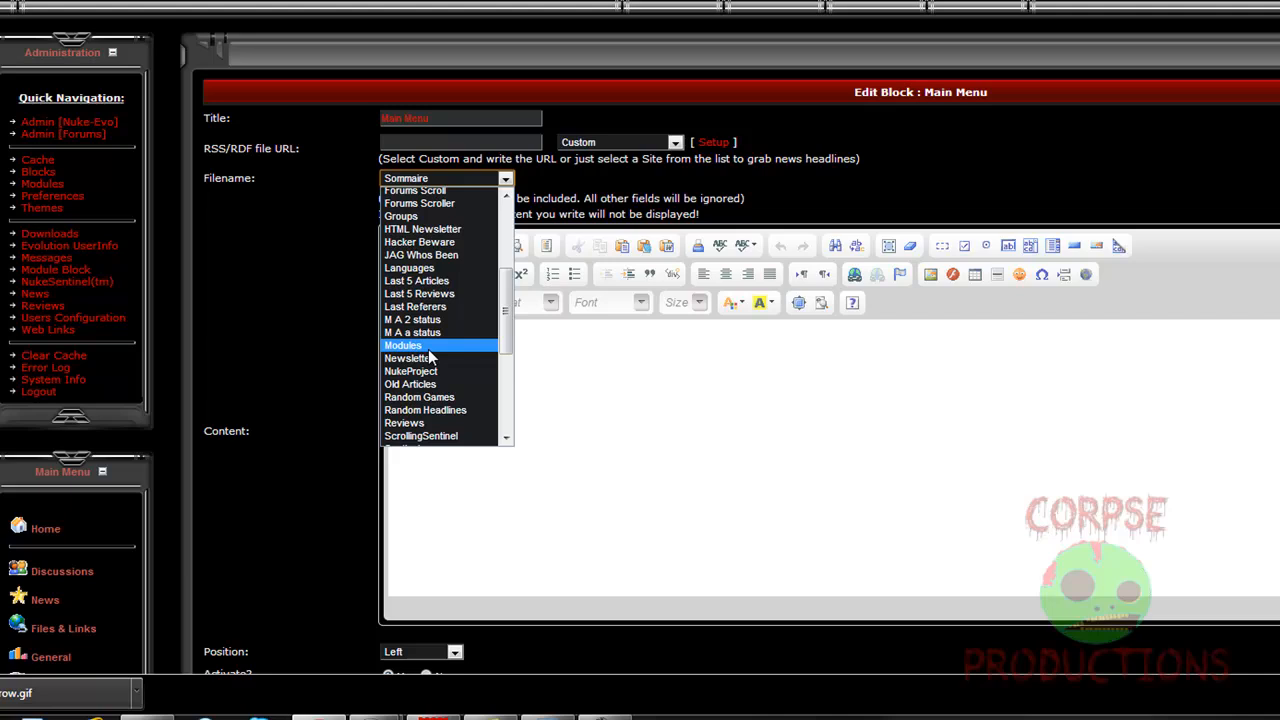
click(428, 349)
scroll(768, 500, down, 5)
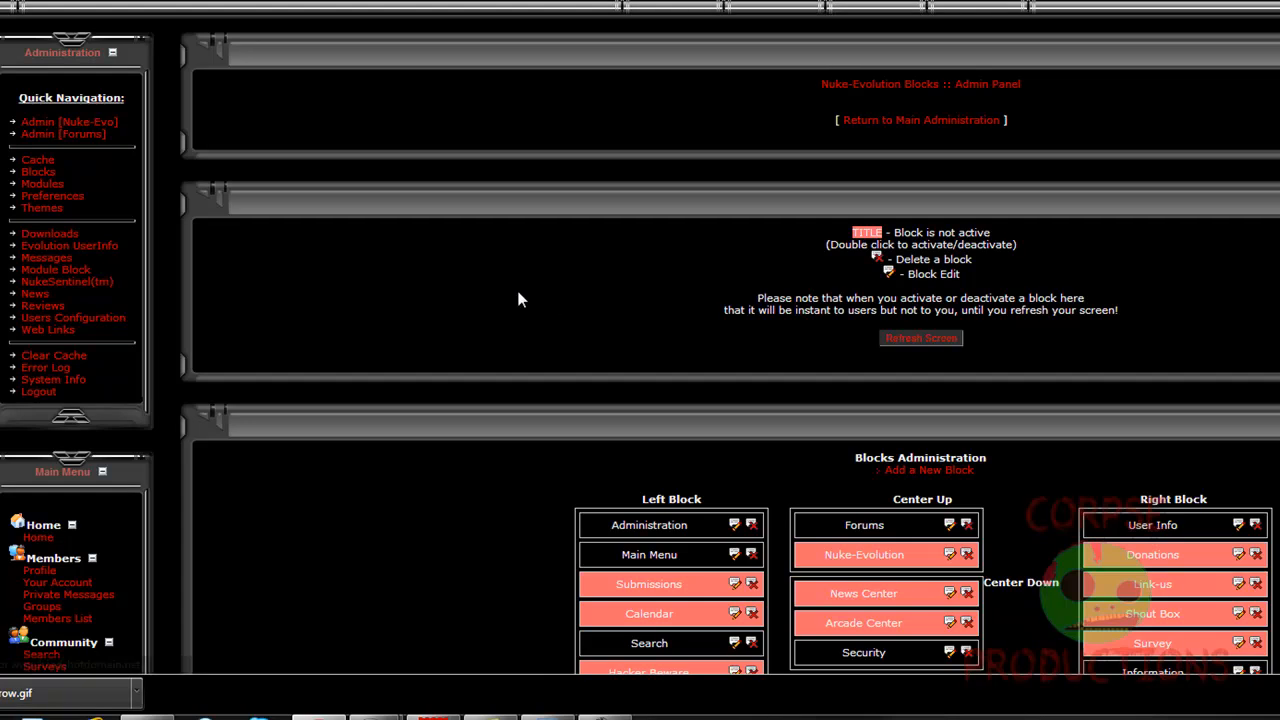
scroll(516, 290, down, 6)
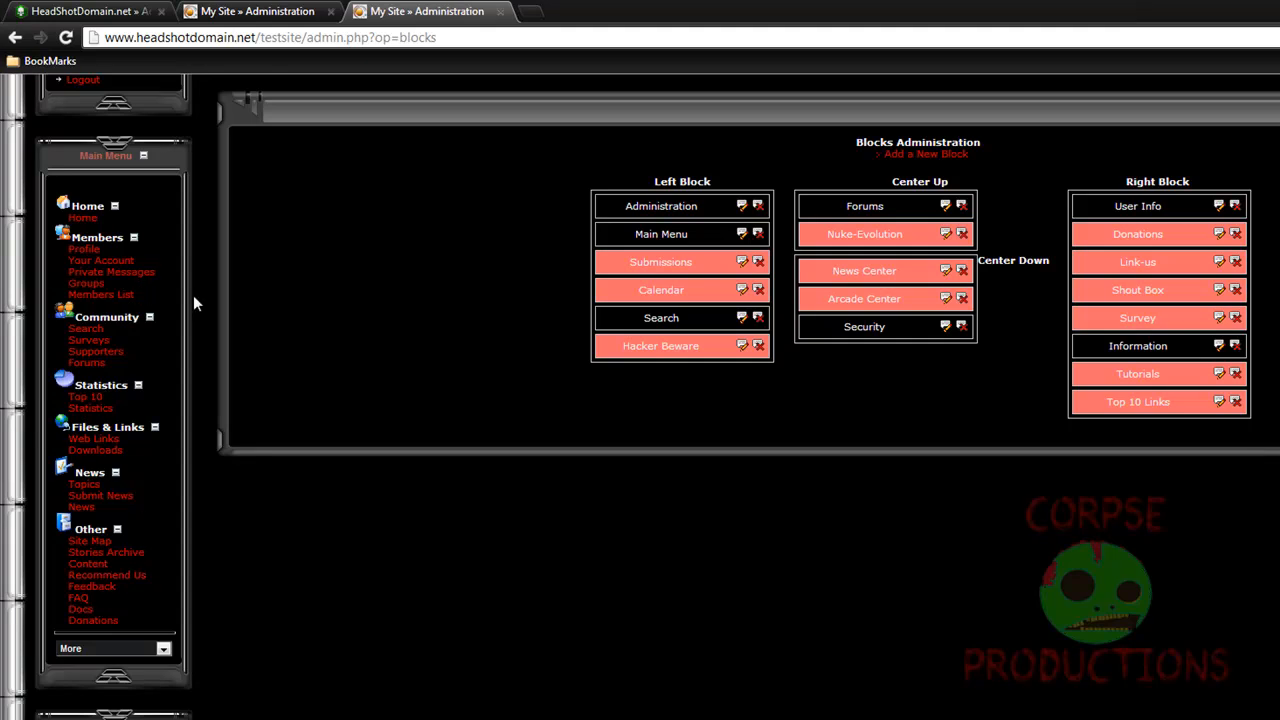
scroll(295, 320, up, 5)
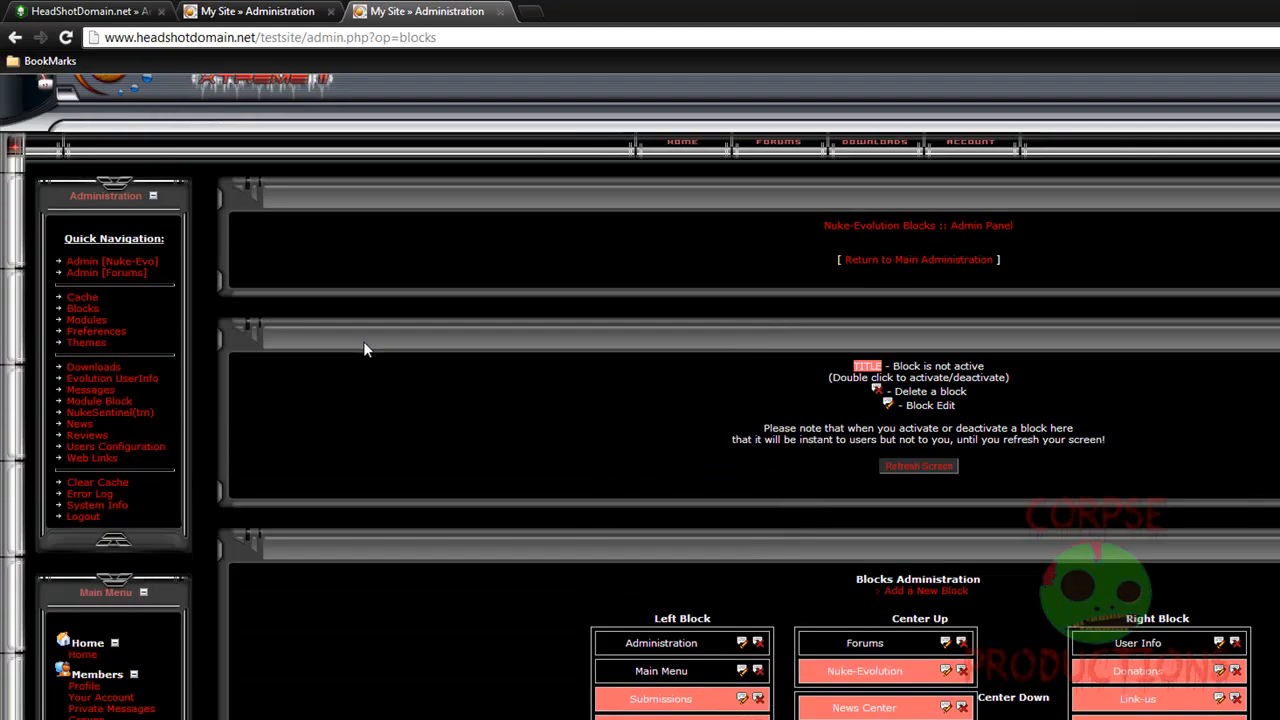
scroll(318, 342, down, 3)
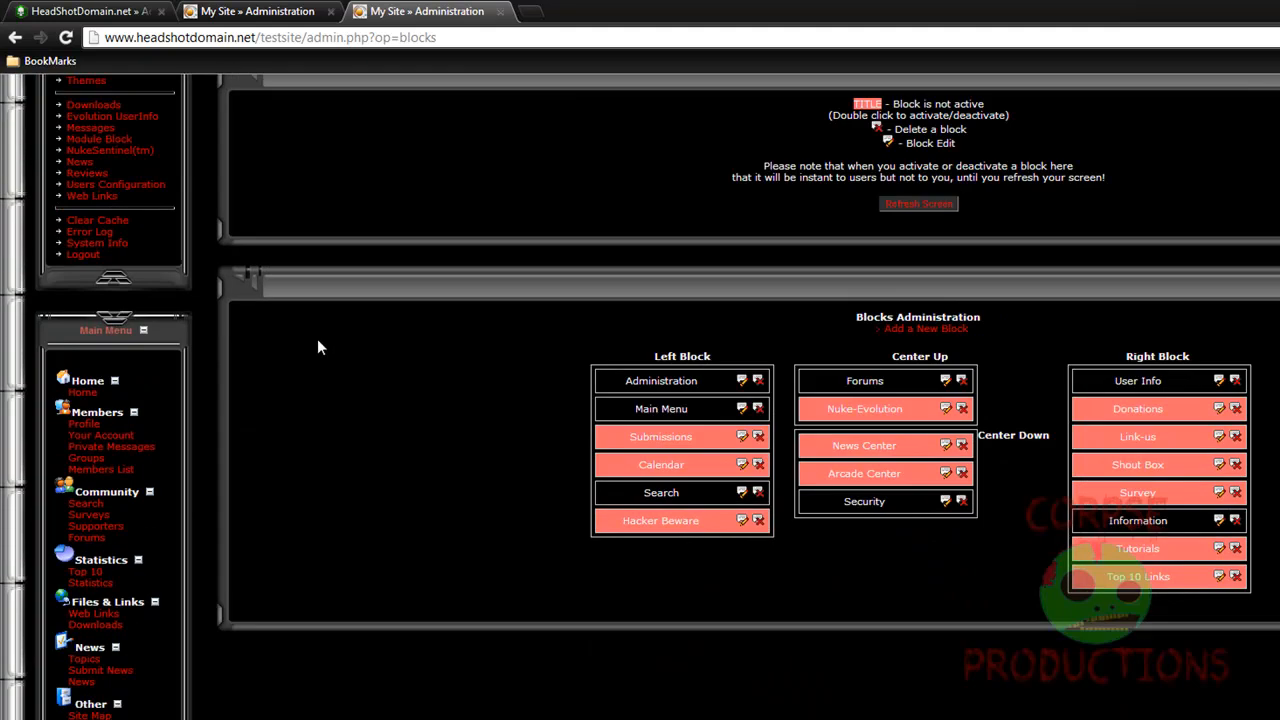
scroll(318, 340, up, 3)
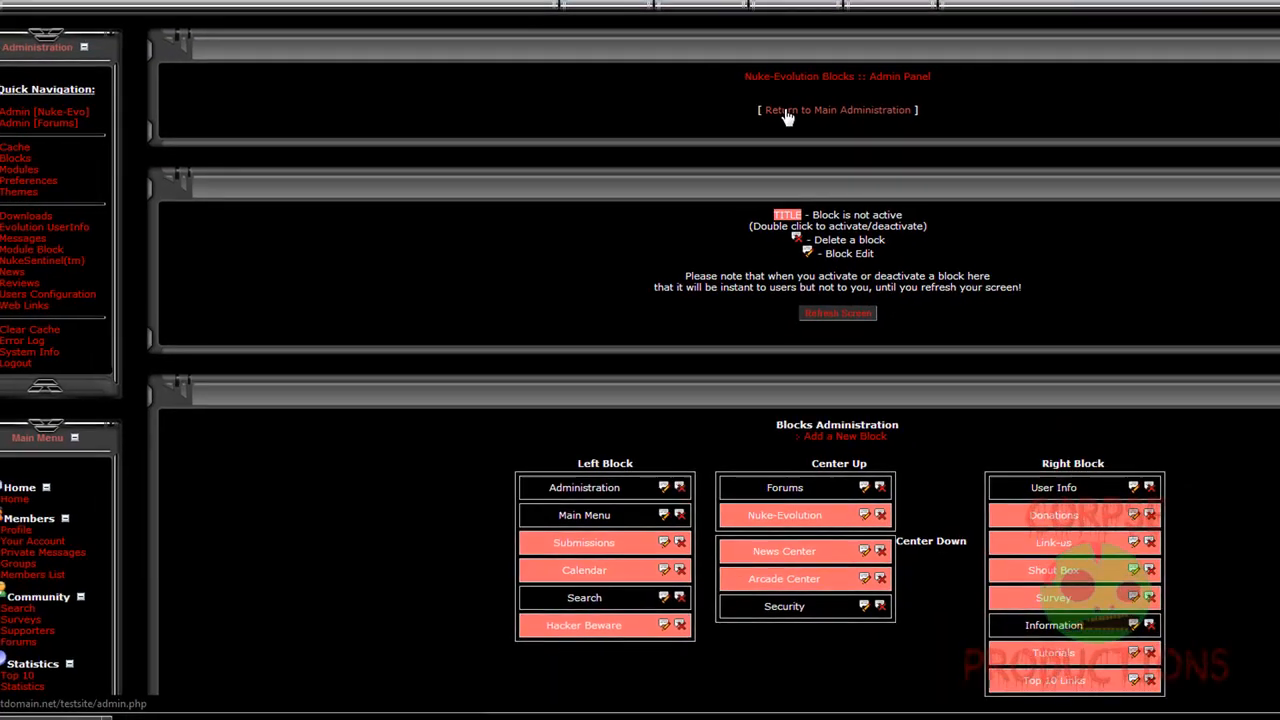
Reopen the Main Menu block, set its filename to Sommaire and save the block
click(666, 513)
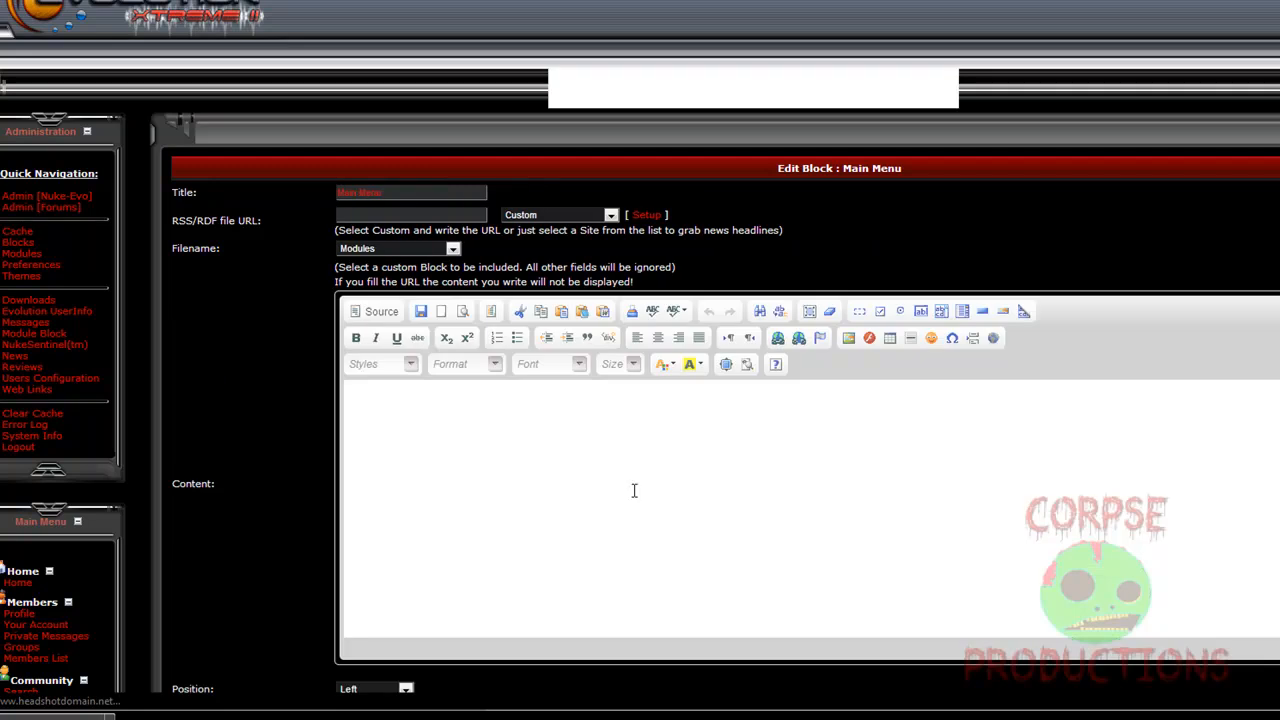
click(453, 252)
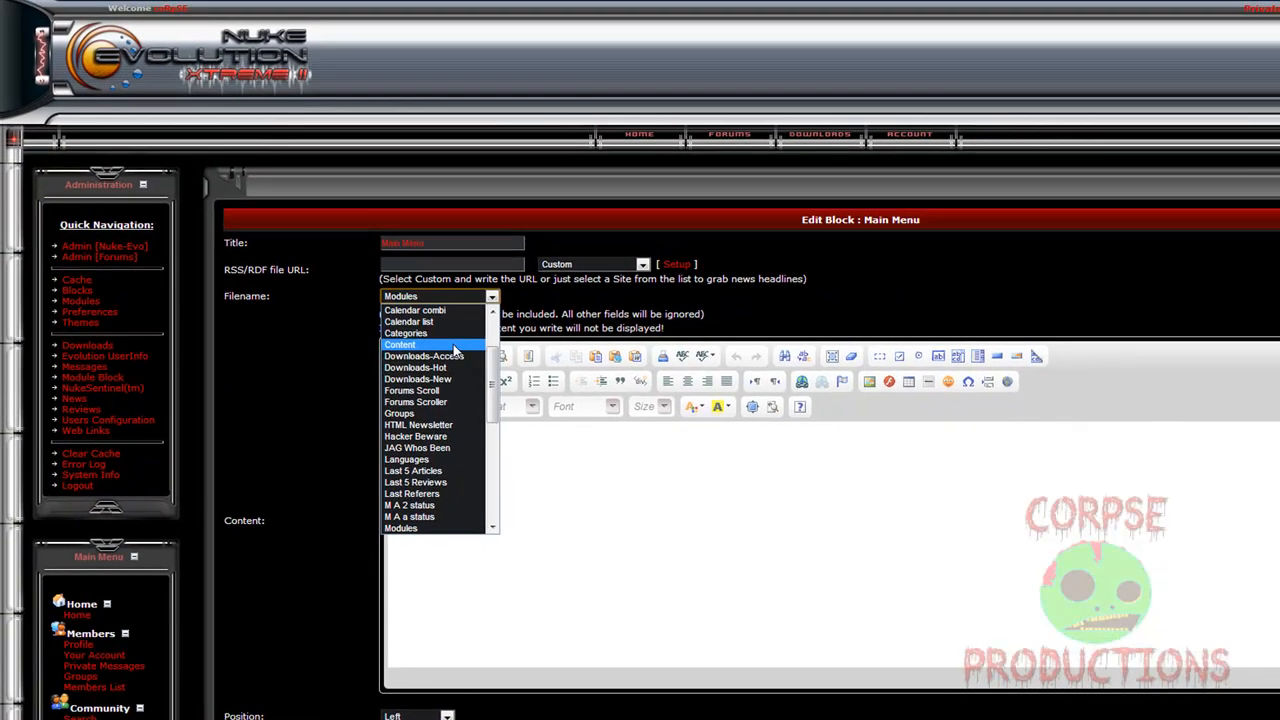
scroll(405, 317, down, 7)
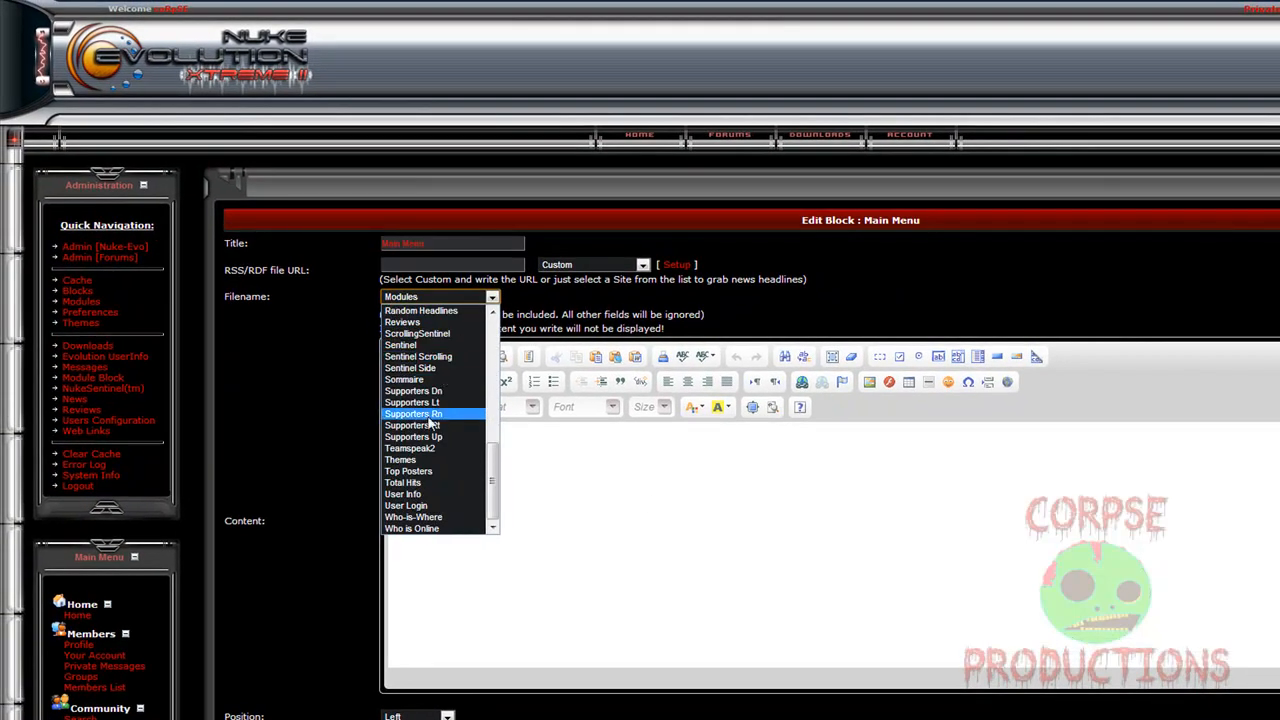
click(415, 379)
scroll(757, 452, down, 5)
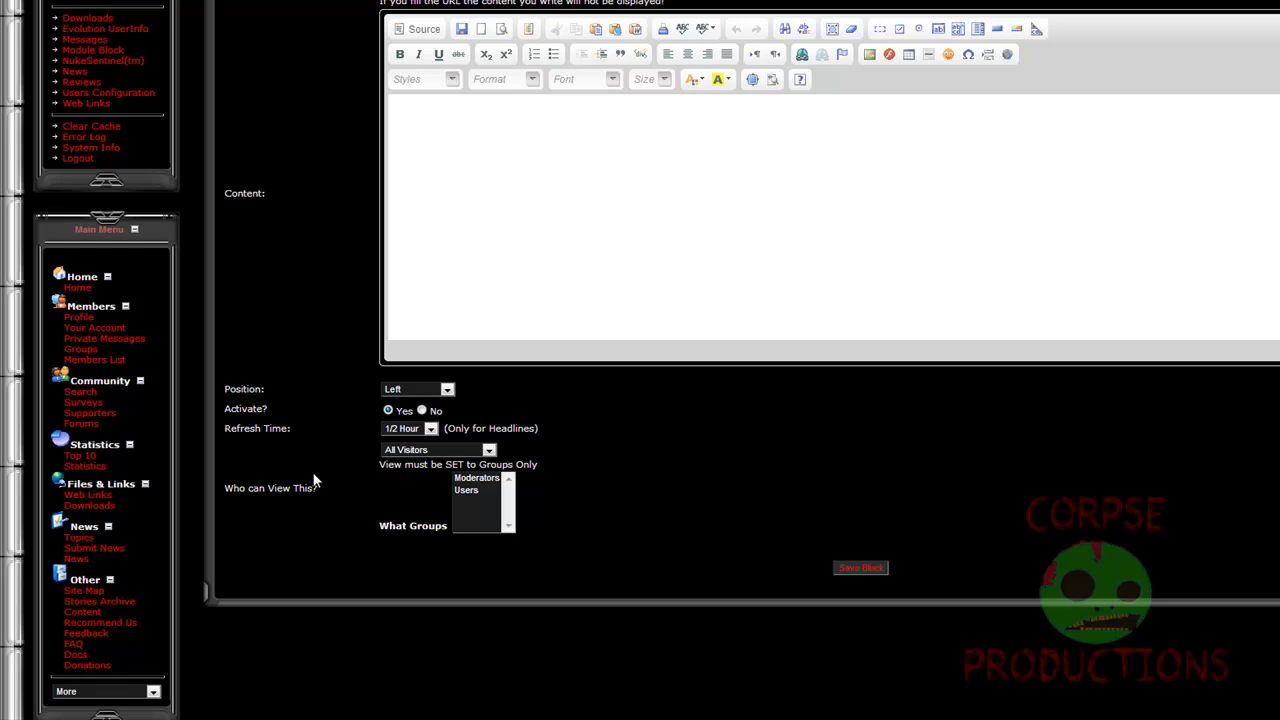
click(858, 405)
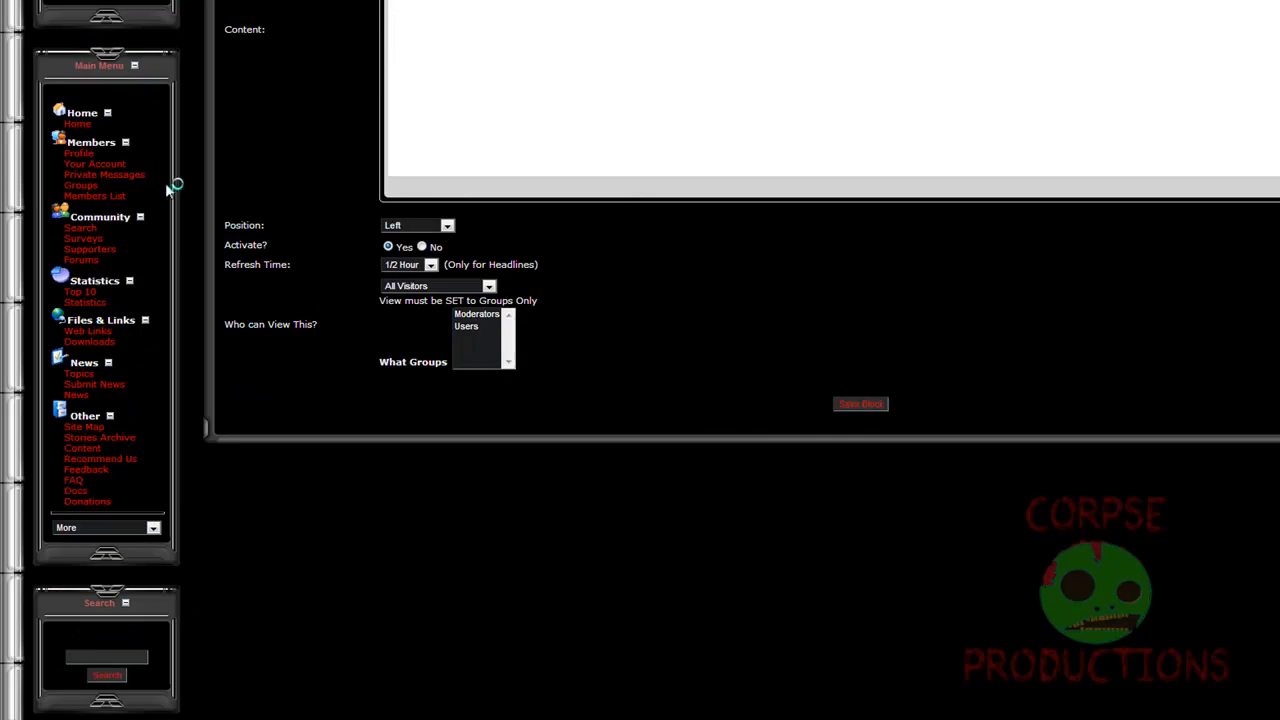
Review the Sommaire version of the Main Menu and expand its Discussions category
scroll(160, 183, down, 3)
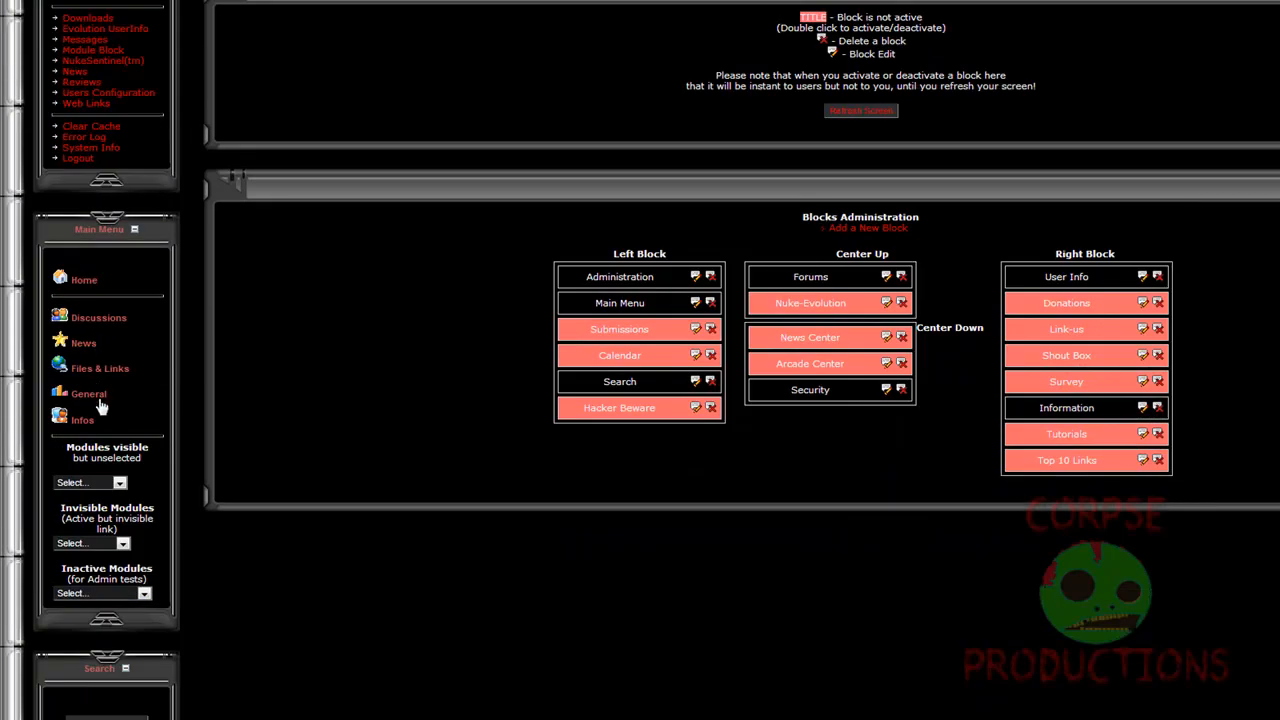
scroll(279, 341, up, 3)
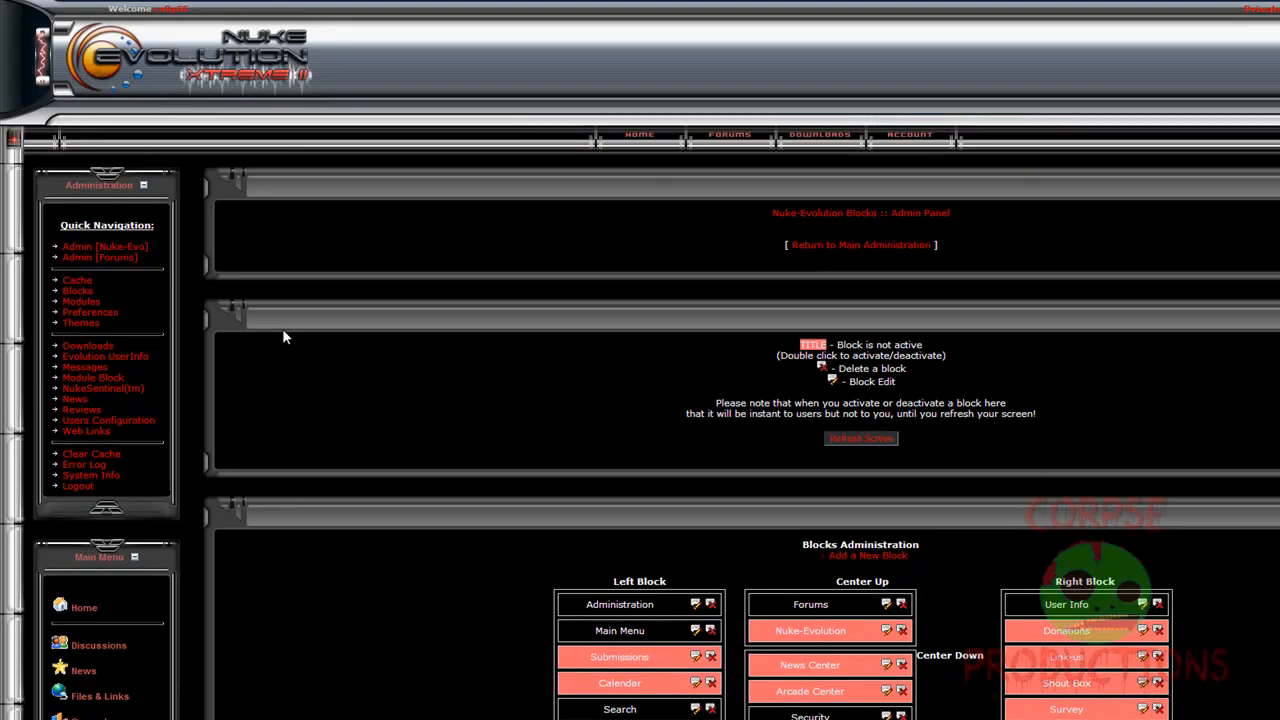
scroll(282, 334, down, 2)
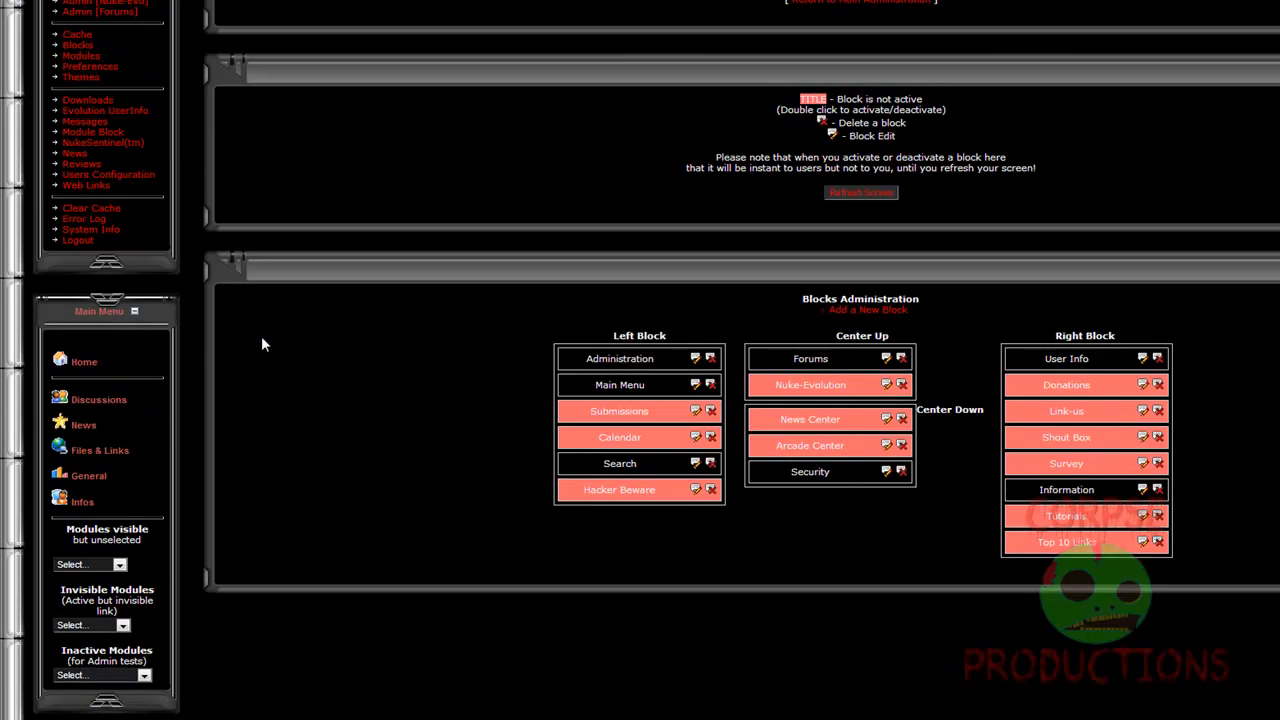
click(94, 402)
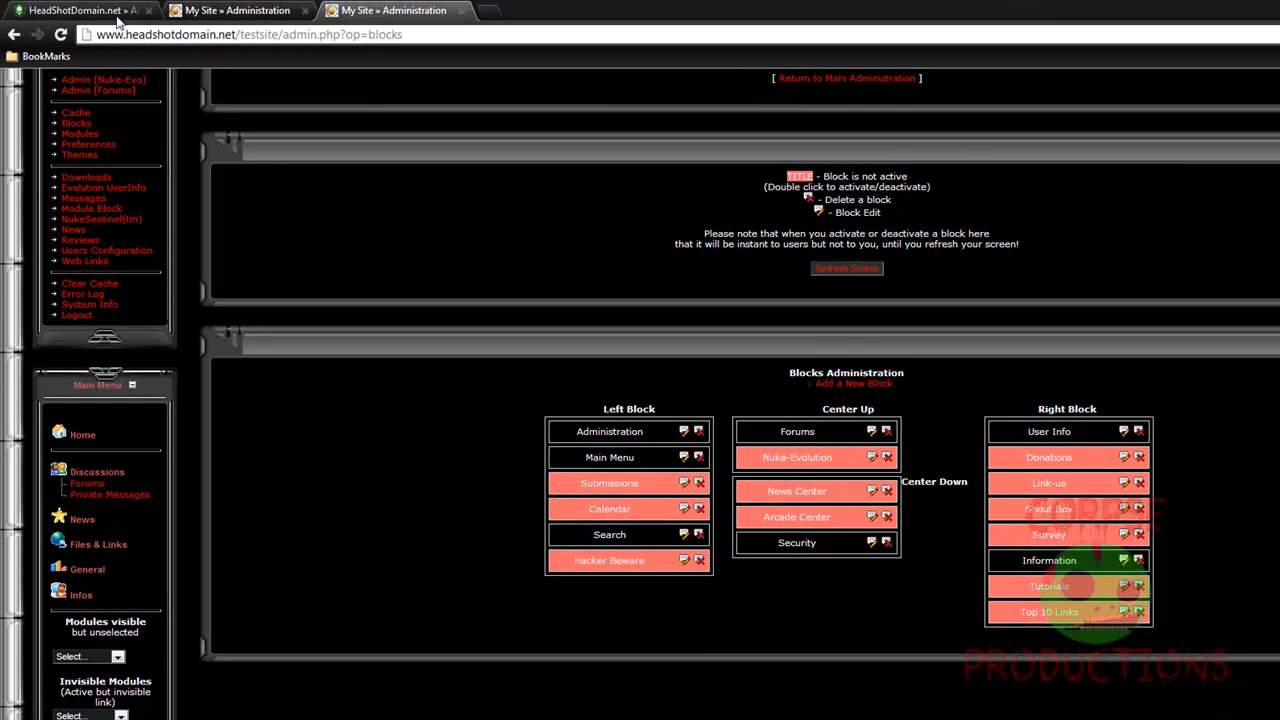
Examine the customised Main Menu on the HeadShotDomain.net site, expanding and collapsing the WoT Links and FAQ & Copyrights categories
click(118, 12)
scroll(300, 150, up, 5)
scroll(306, 165, down, 9)
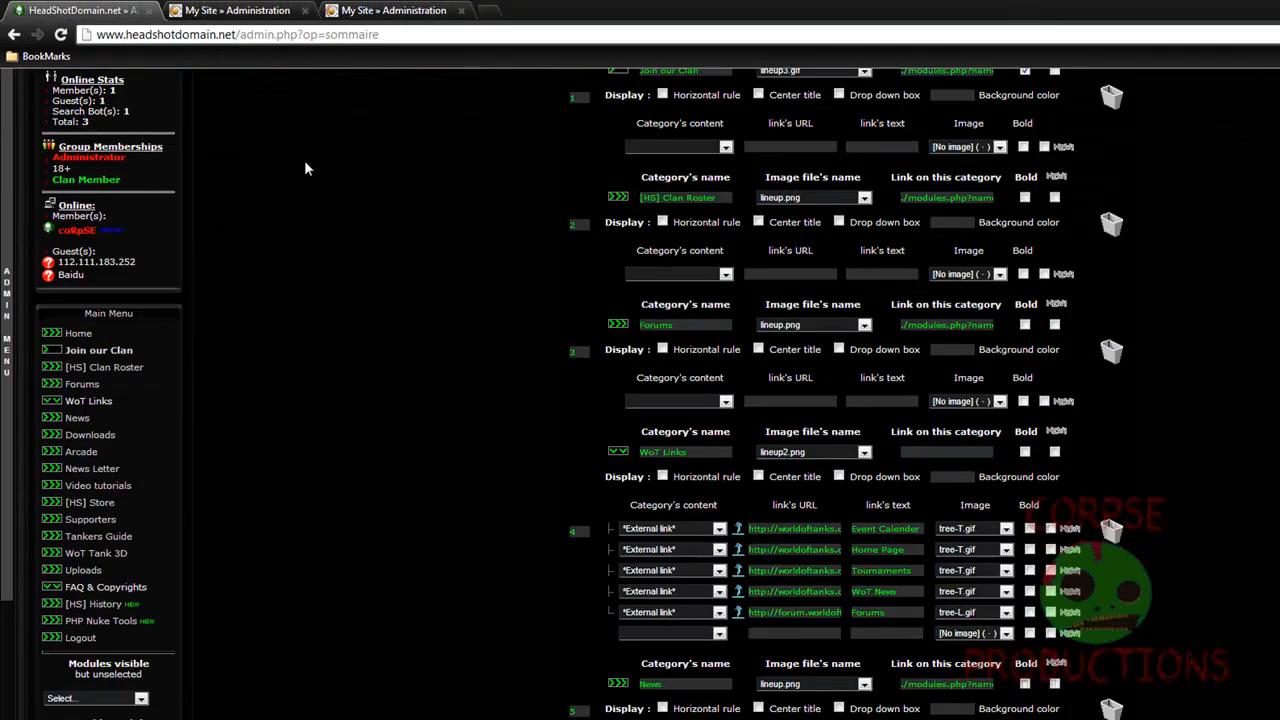
scroll(300, 172, down, 1)
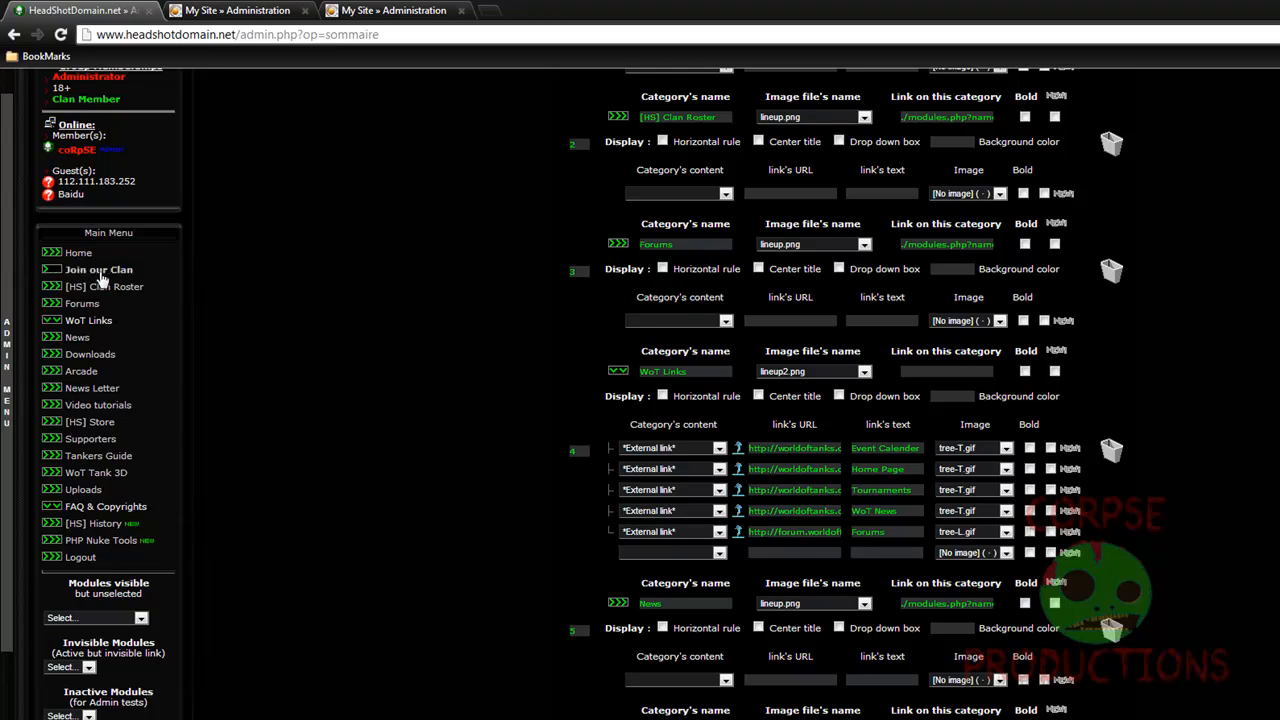
click(78, 322)
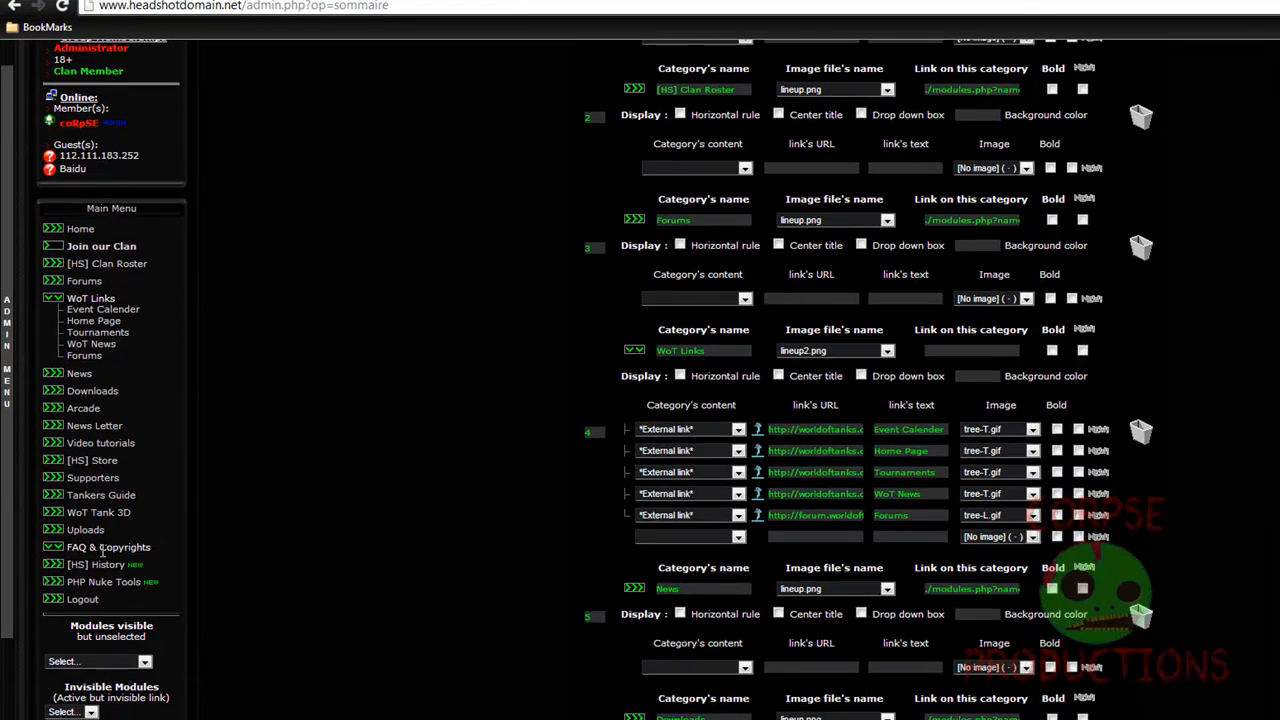
click(103, 547)
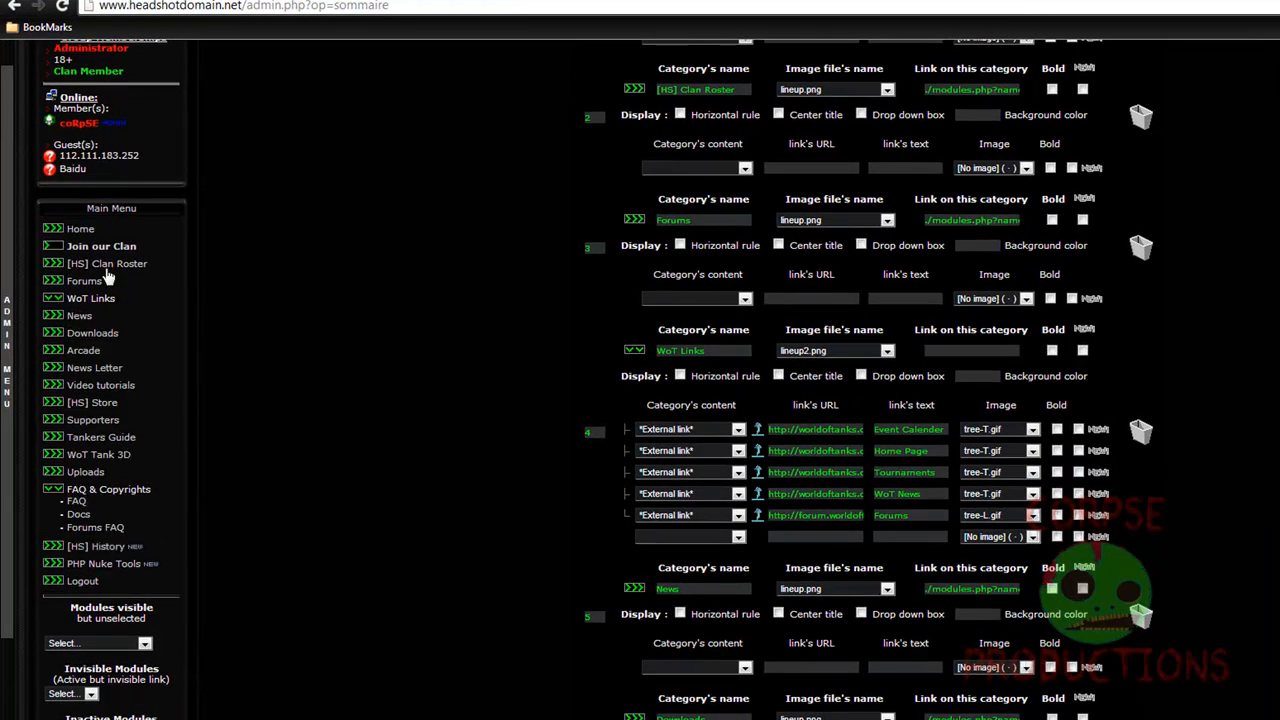
click(77, 299)
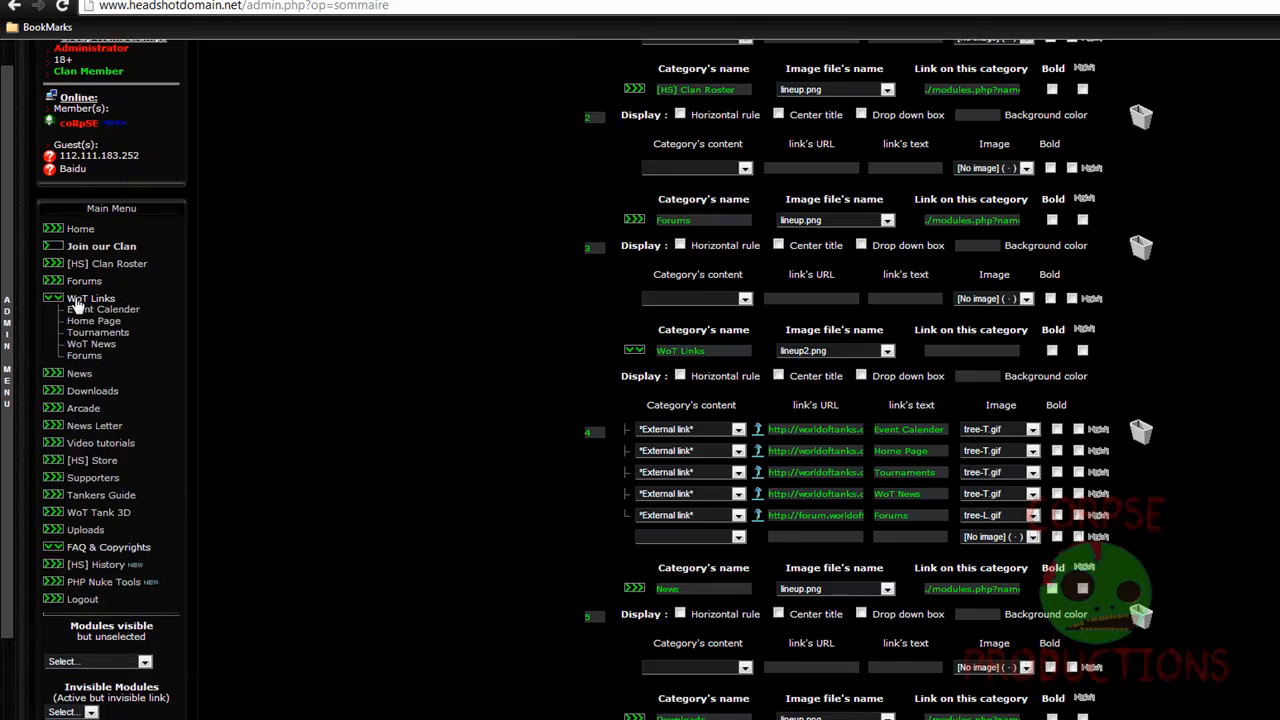
click(78, 302)
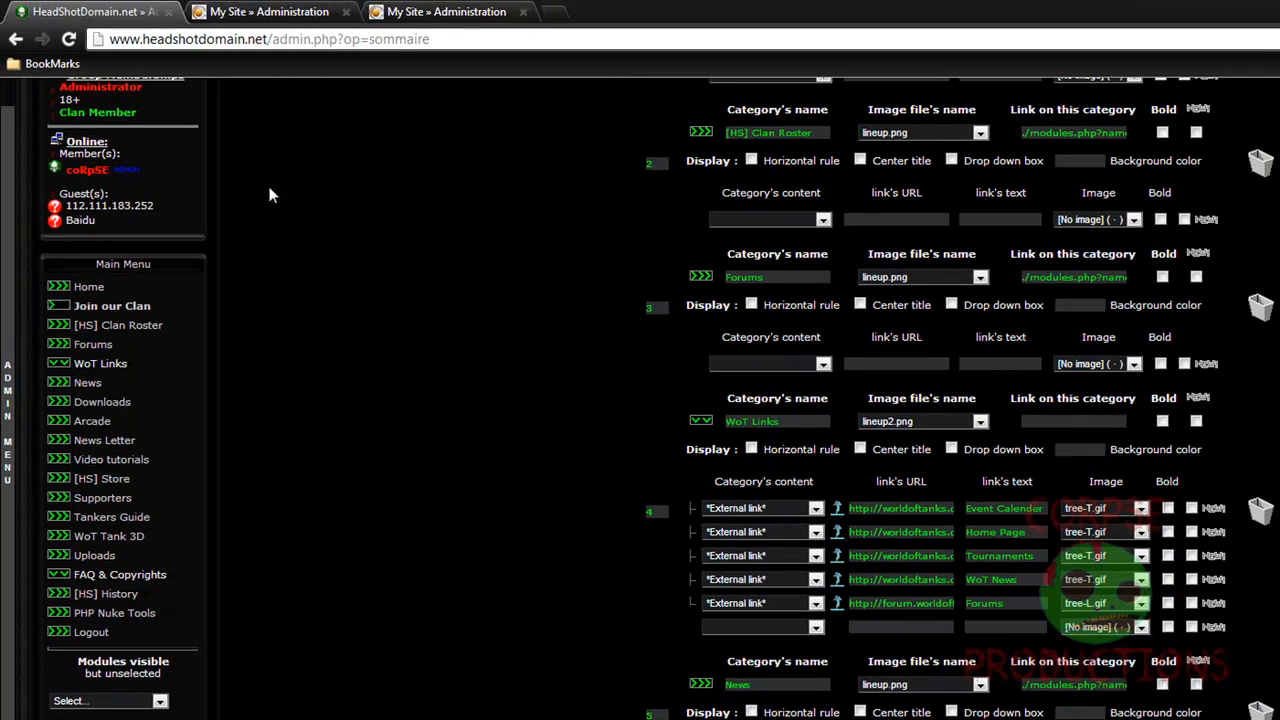
In the test site's Sommaire administration, set the Home category's image to icon_home.gif and the Forums category's image to icon_community.gif
click(273, 13)
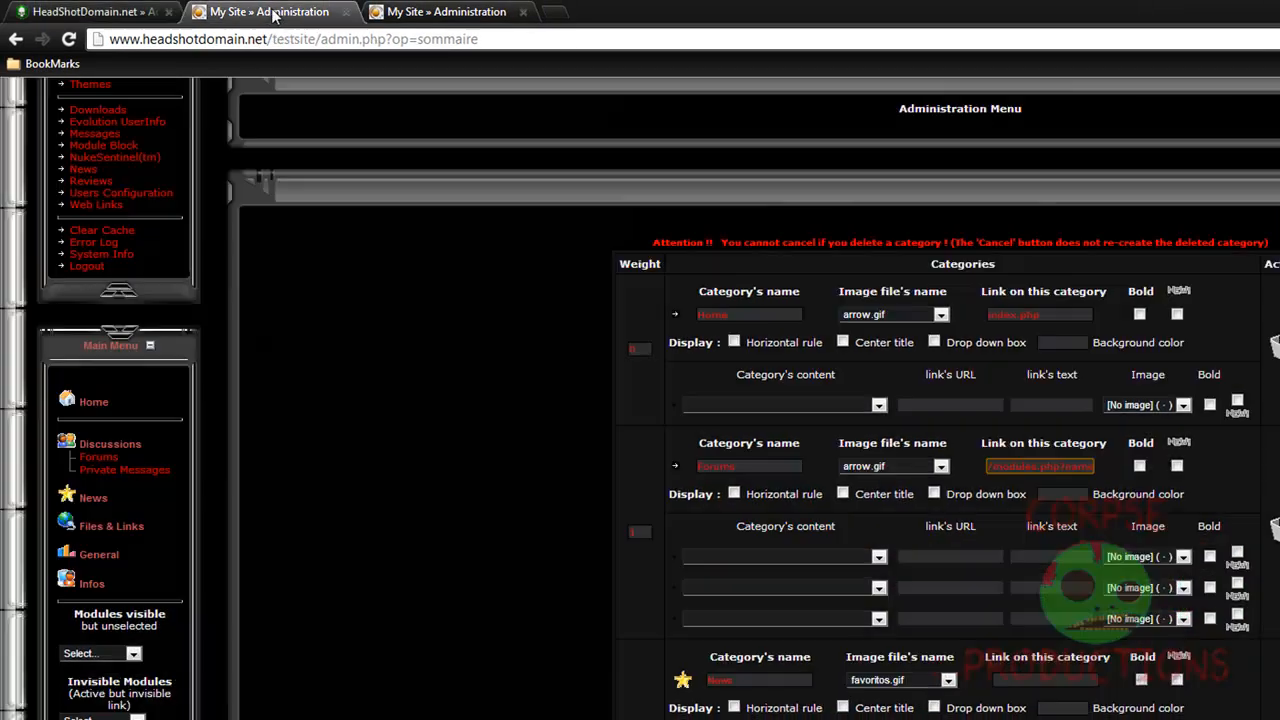
scroll(370, 218, down, 1)
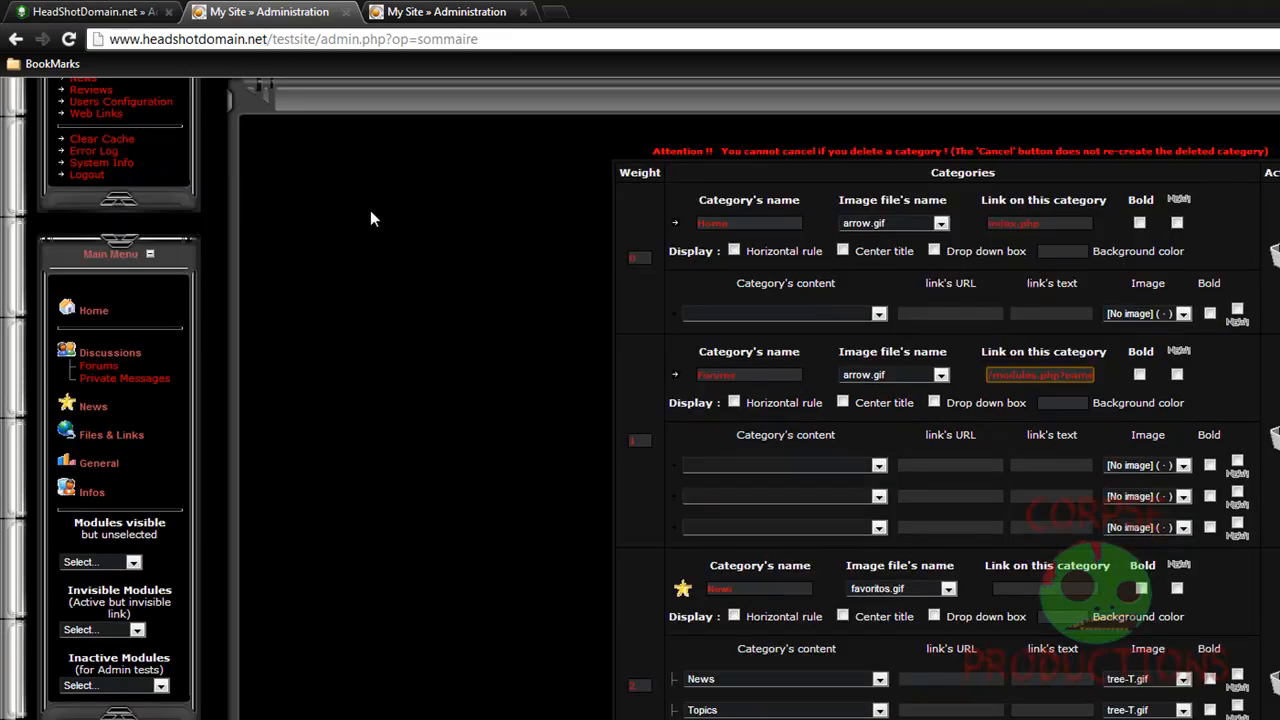
scroll(370, 218, up, 2)
click(939, 410)
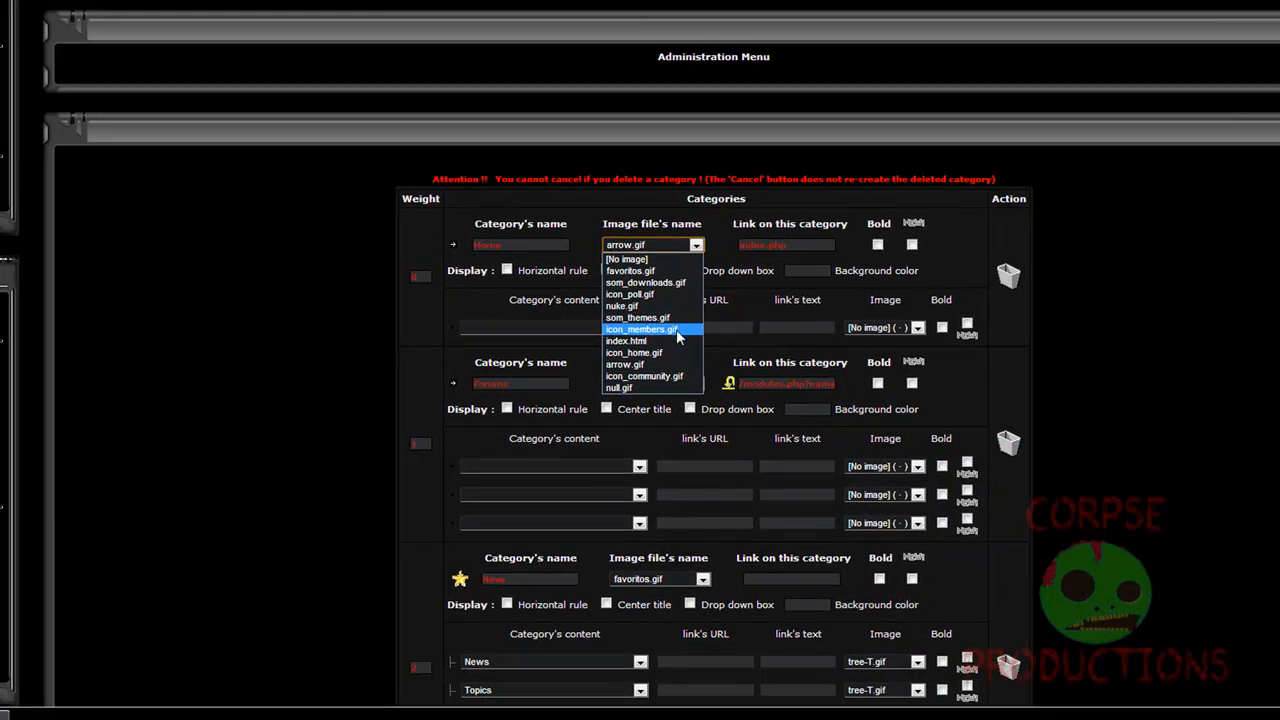
click(660, 355)
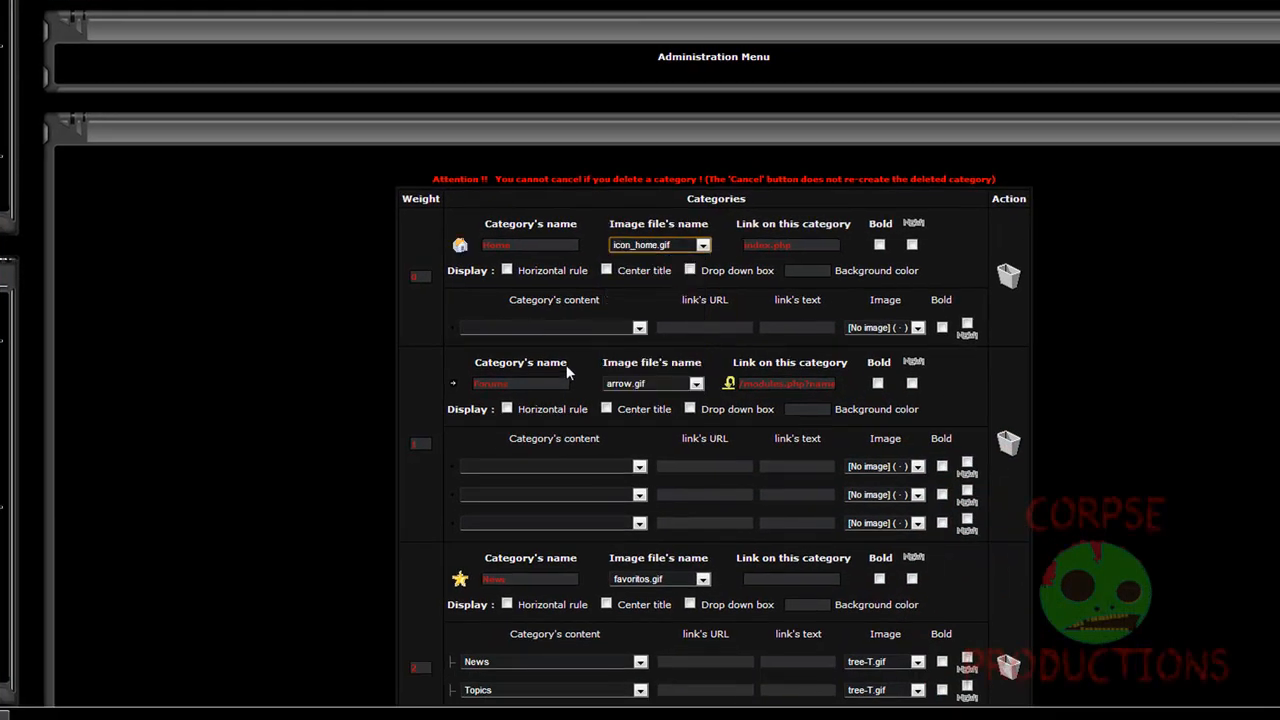
click(655, 386)
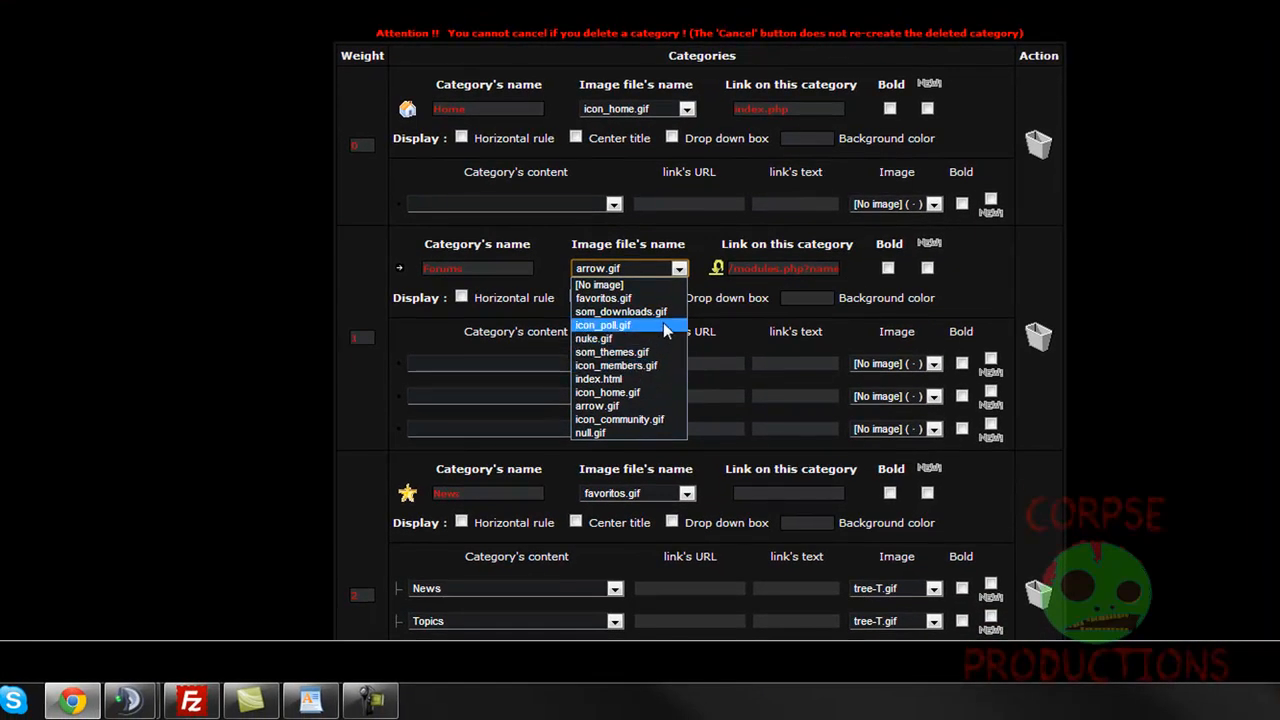
click(648, 420)
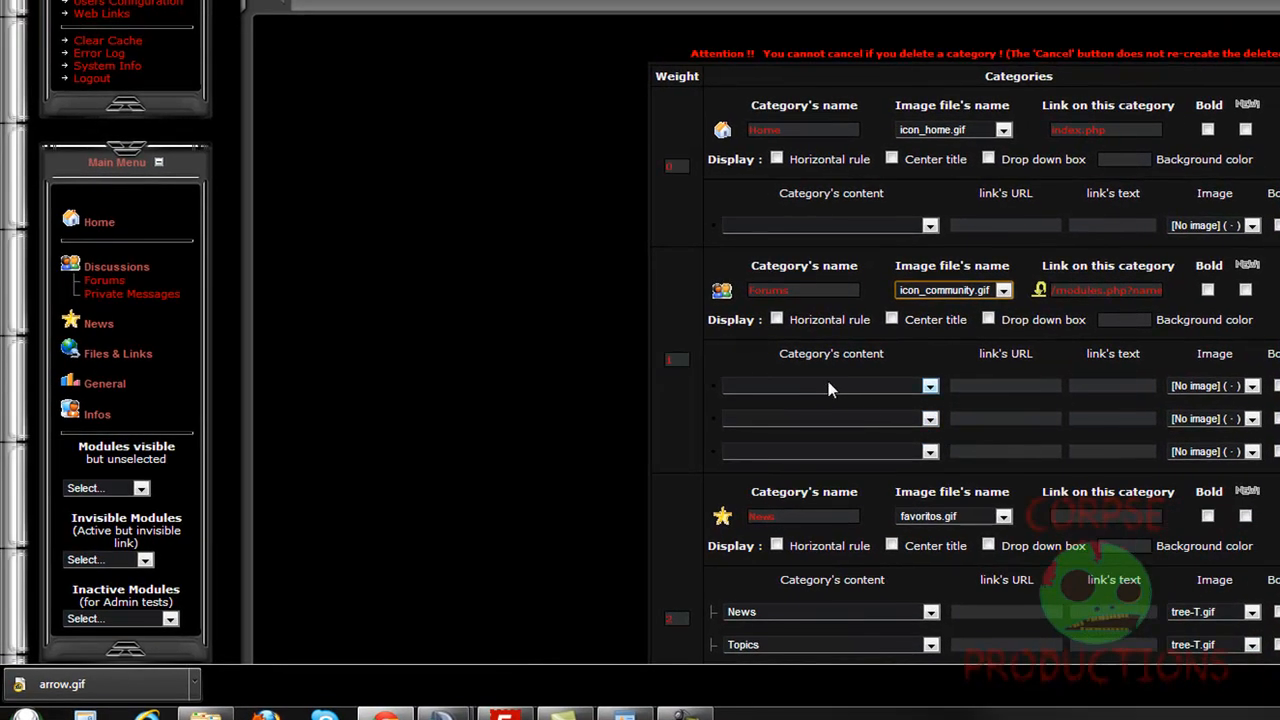
click(107, 270)
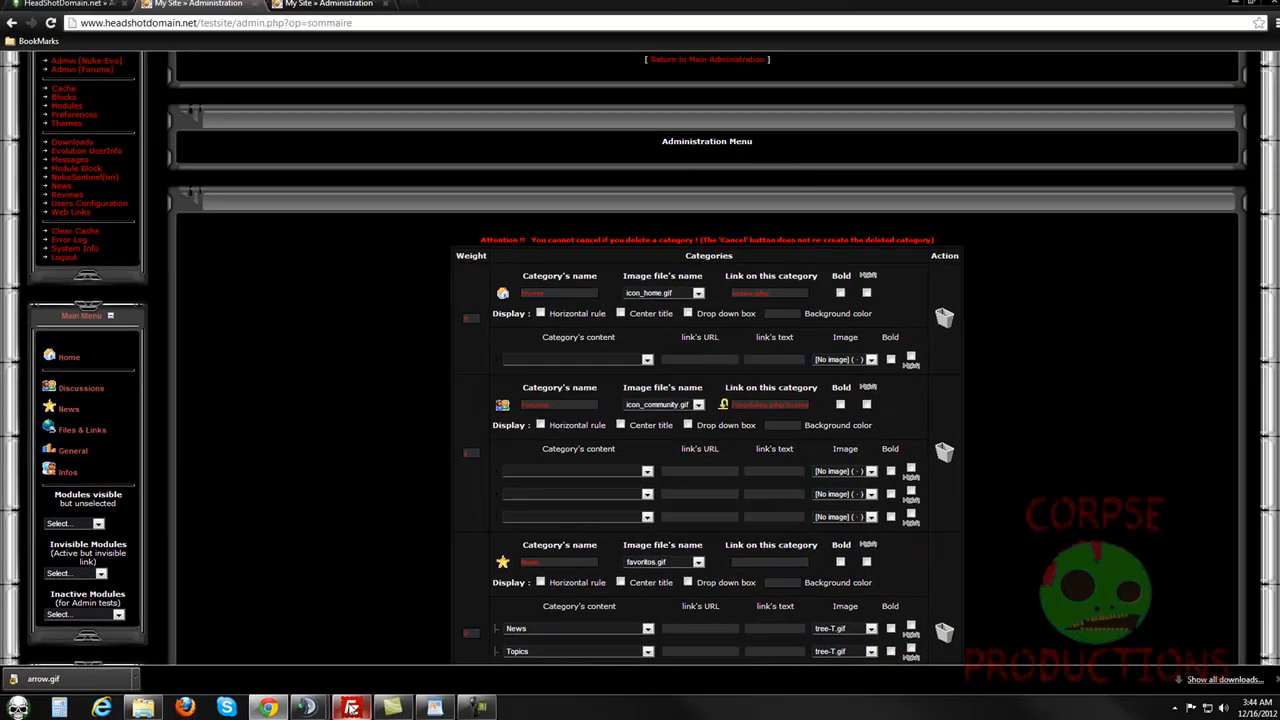
Switch to FileZilla and select the remote site path /public_html/testsite/images/sommaire that holds the category images
click(505, 714)
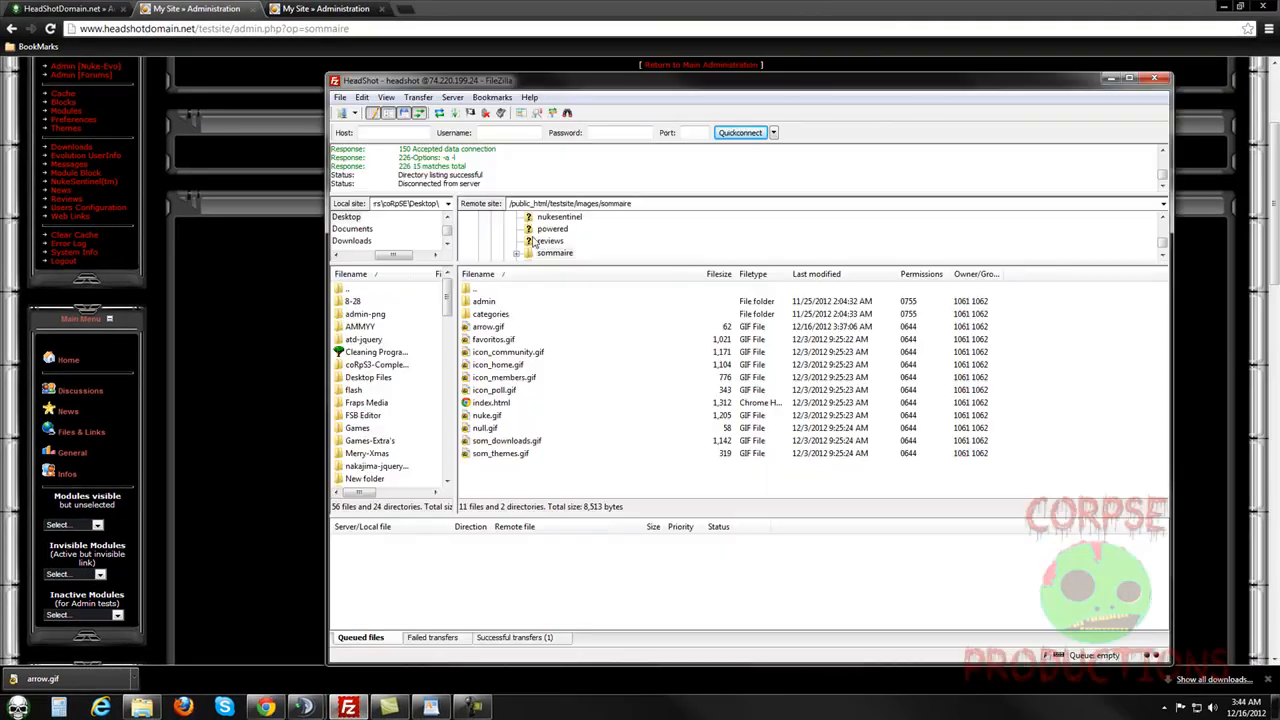
double_click(576, 203)
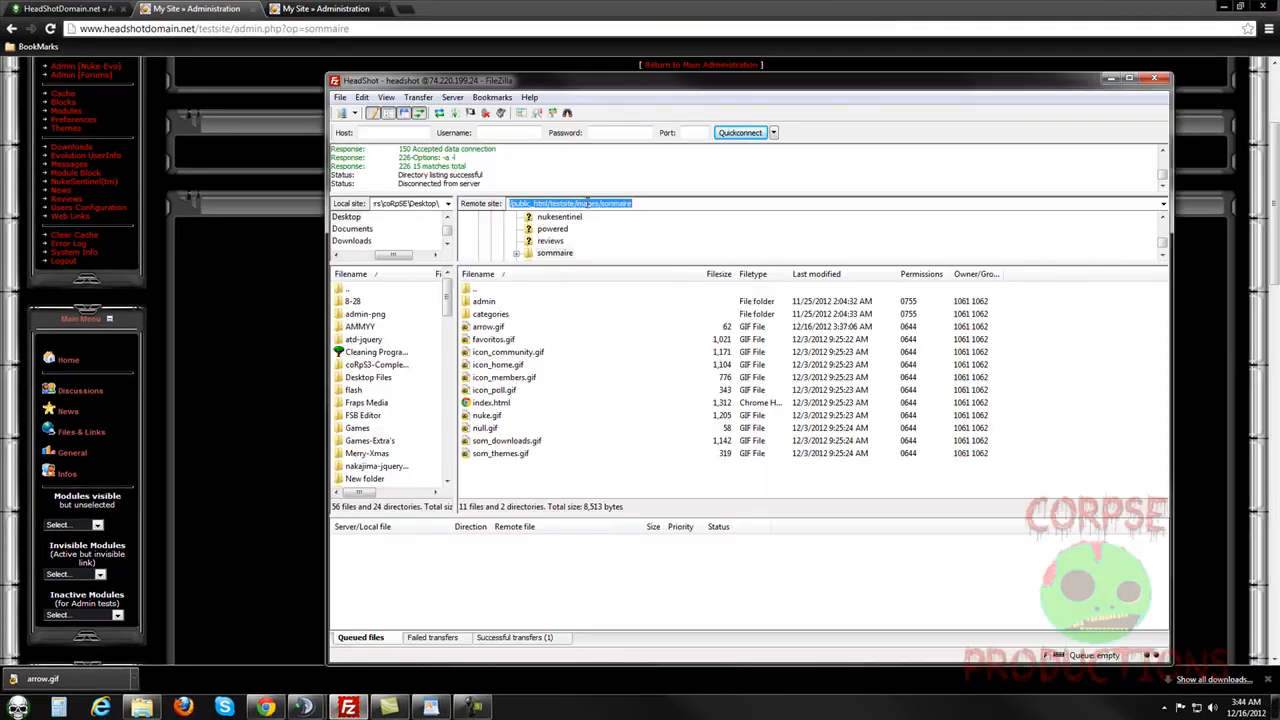
Show the remote route from the testsite folder through images to sommaire, and select arrow.gif there
double_click(475, 290)
double_click(478, 292)
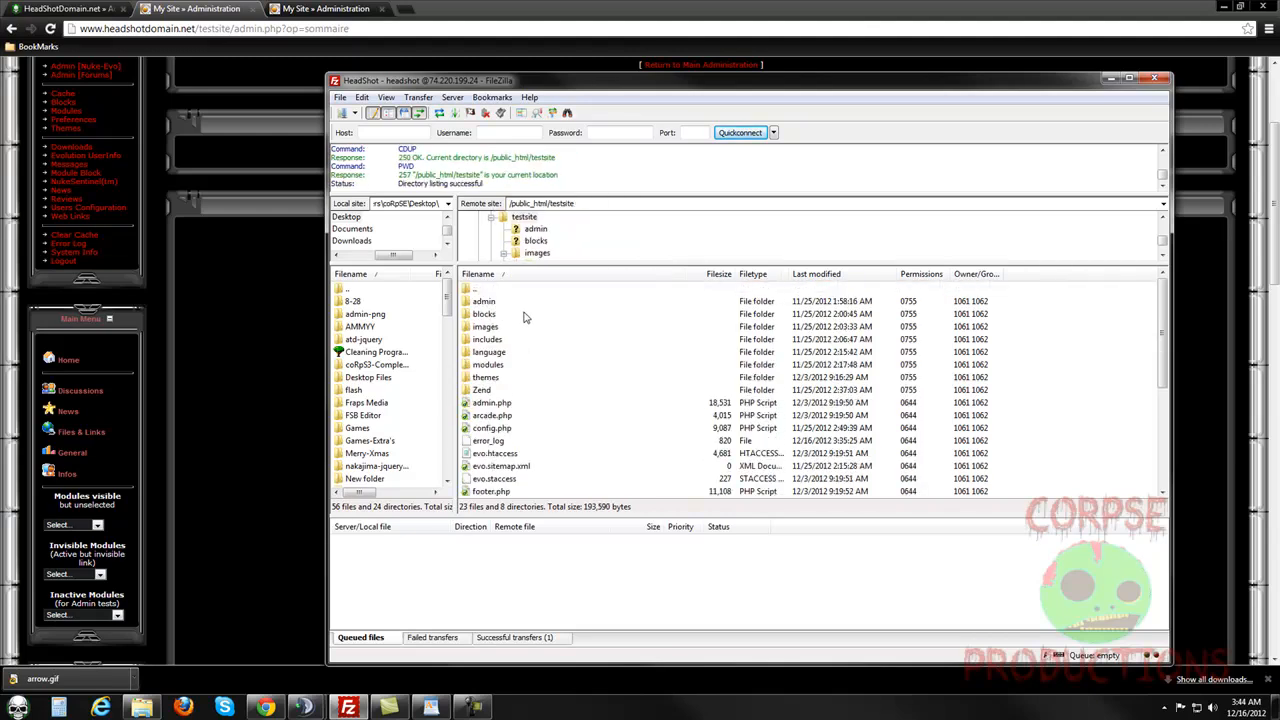
double_click(490, 327)
scroll(515, 327, down, 2)
scroll(513, 327, down, 1)
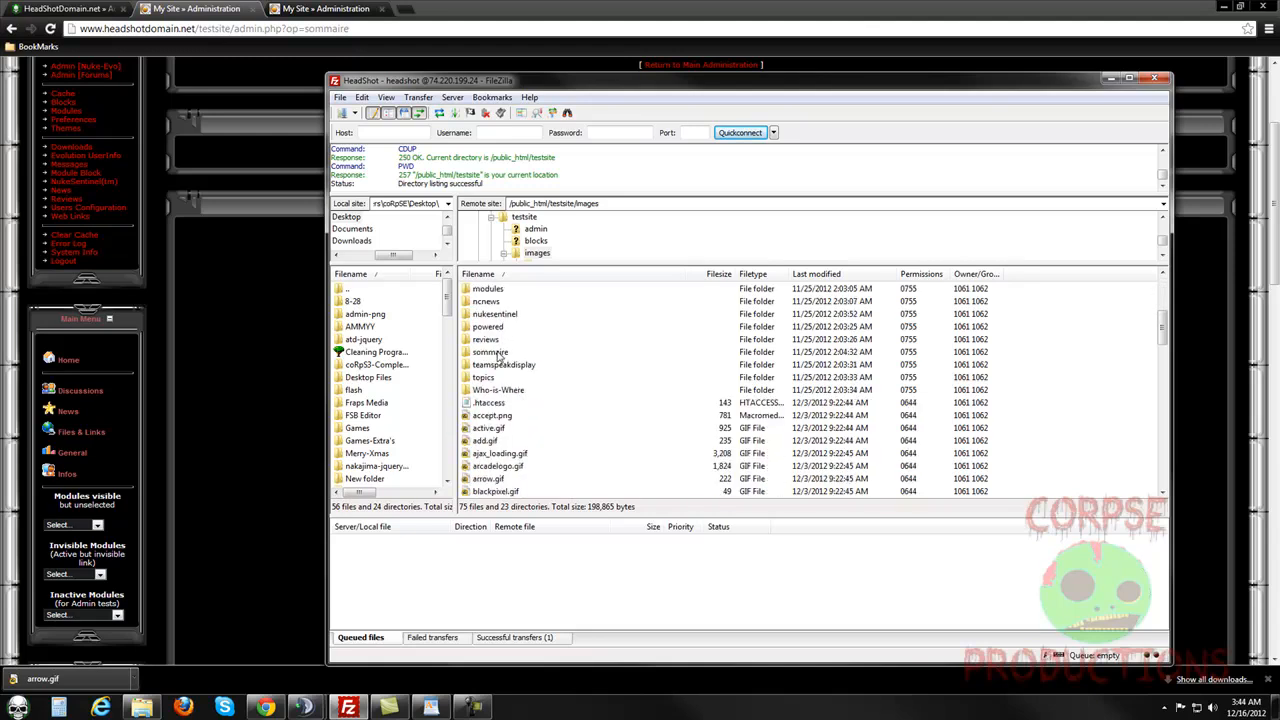
double_click(492, 352)
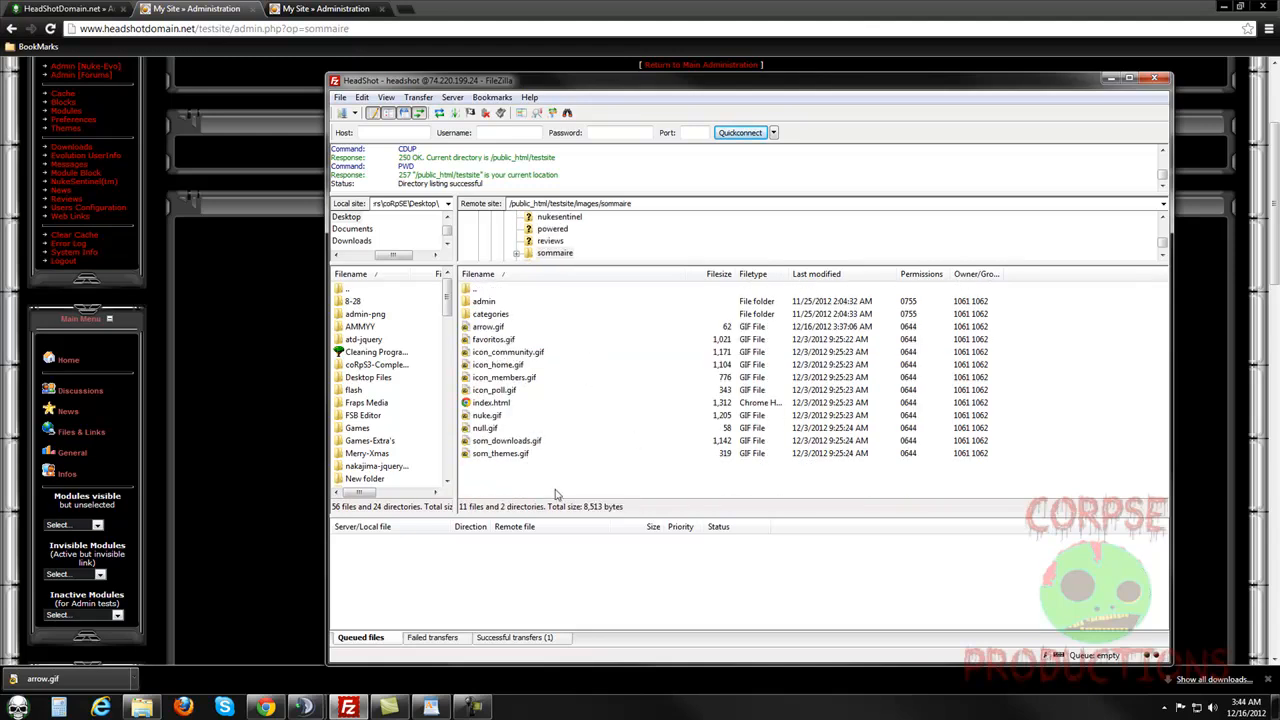
click(474, 330)
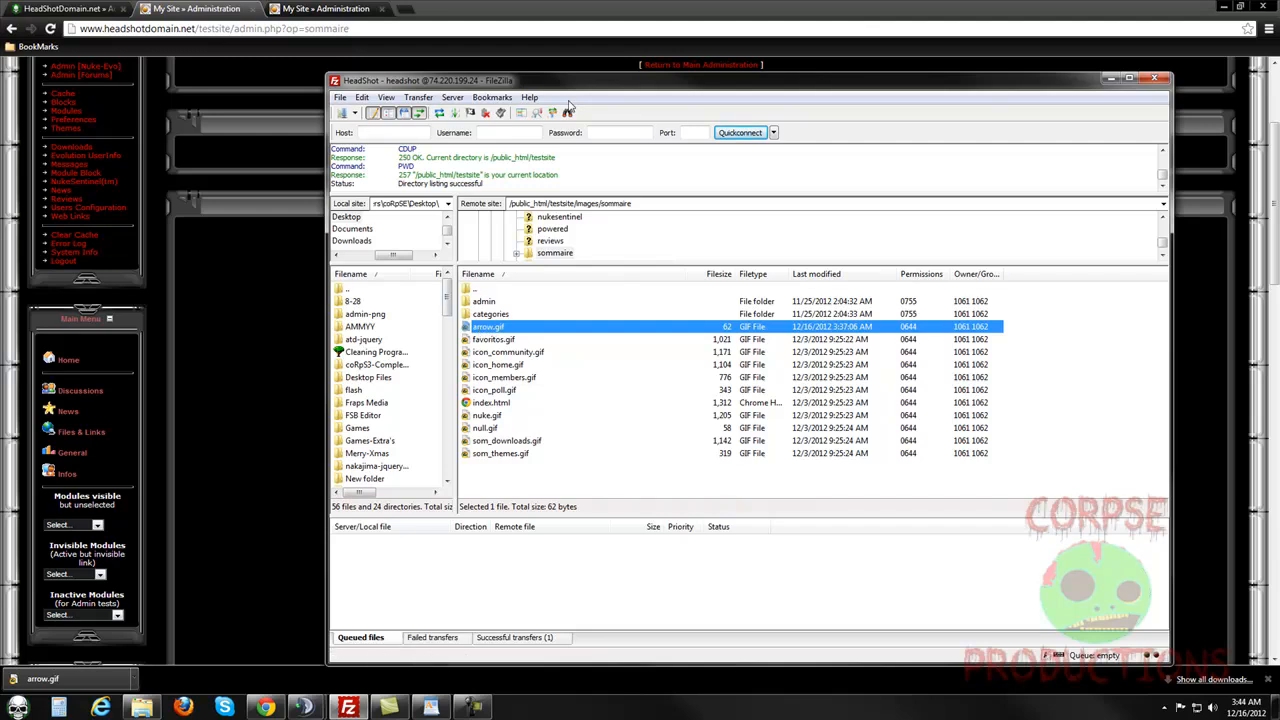
Switch back to the browser's Sommaire administration and set the Home and Forums categories' images to arrow.gif
click(278, 303)
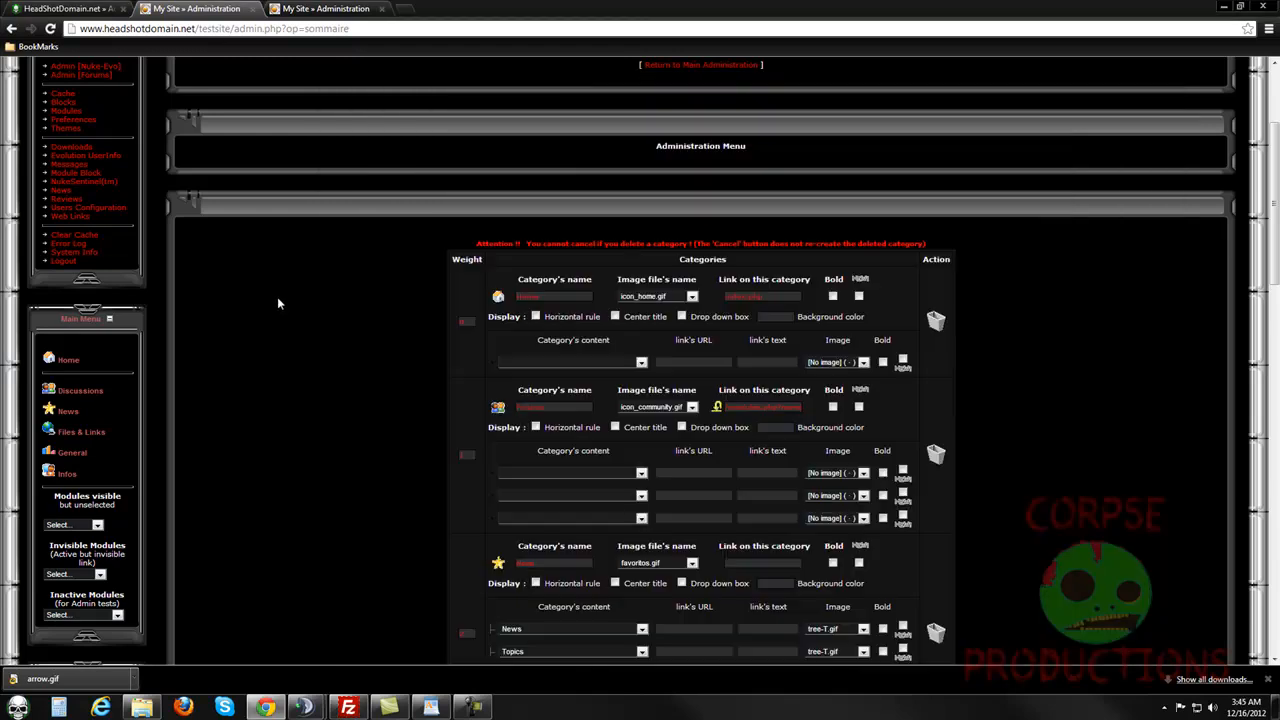
click(692, 297)
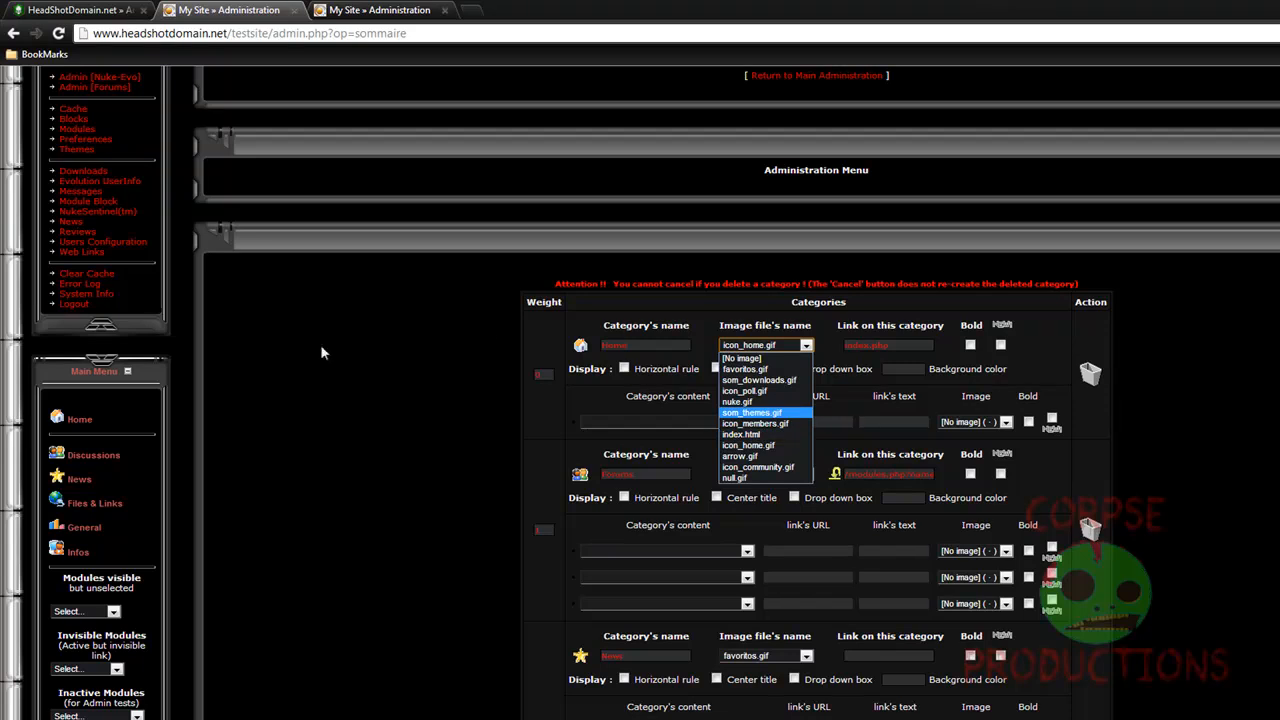
click(746, 457)
click(795, 476)
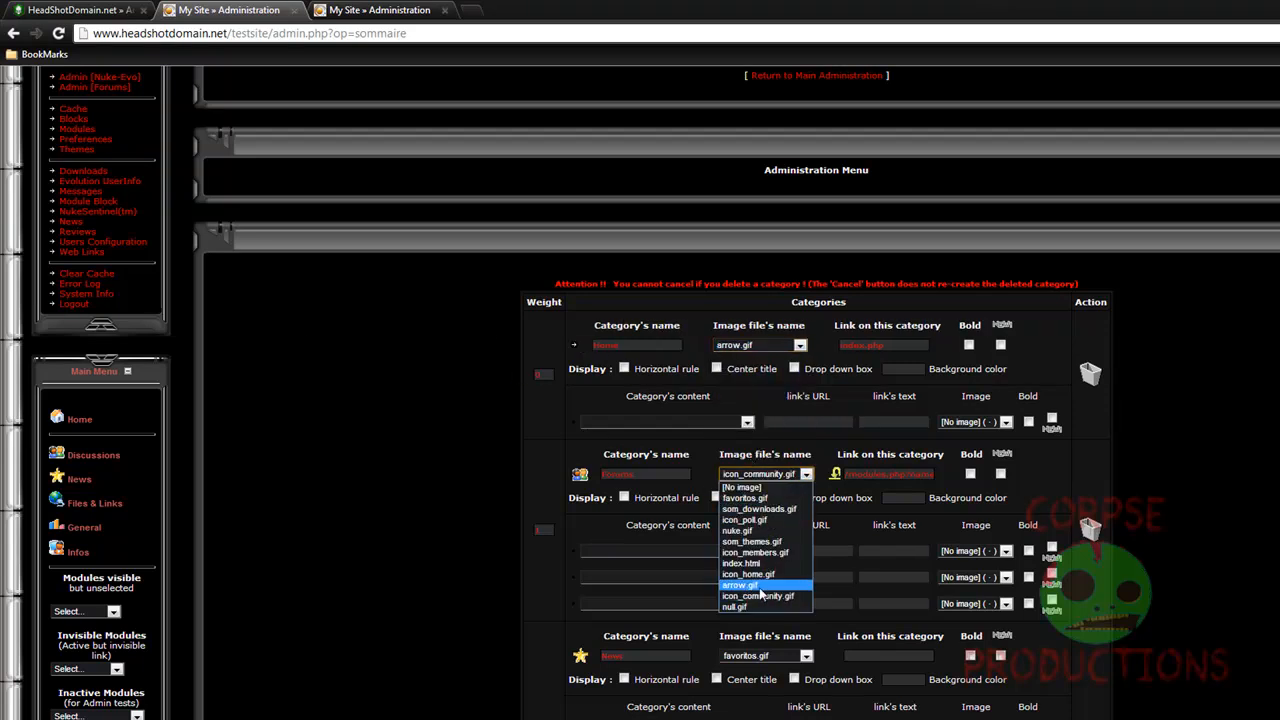
click(759, 587)
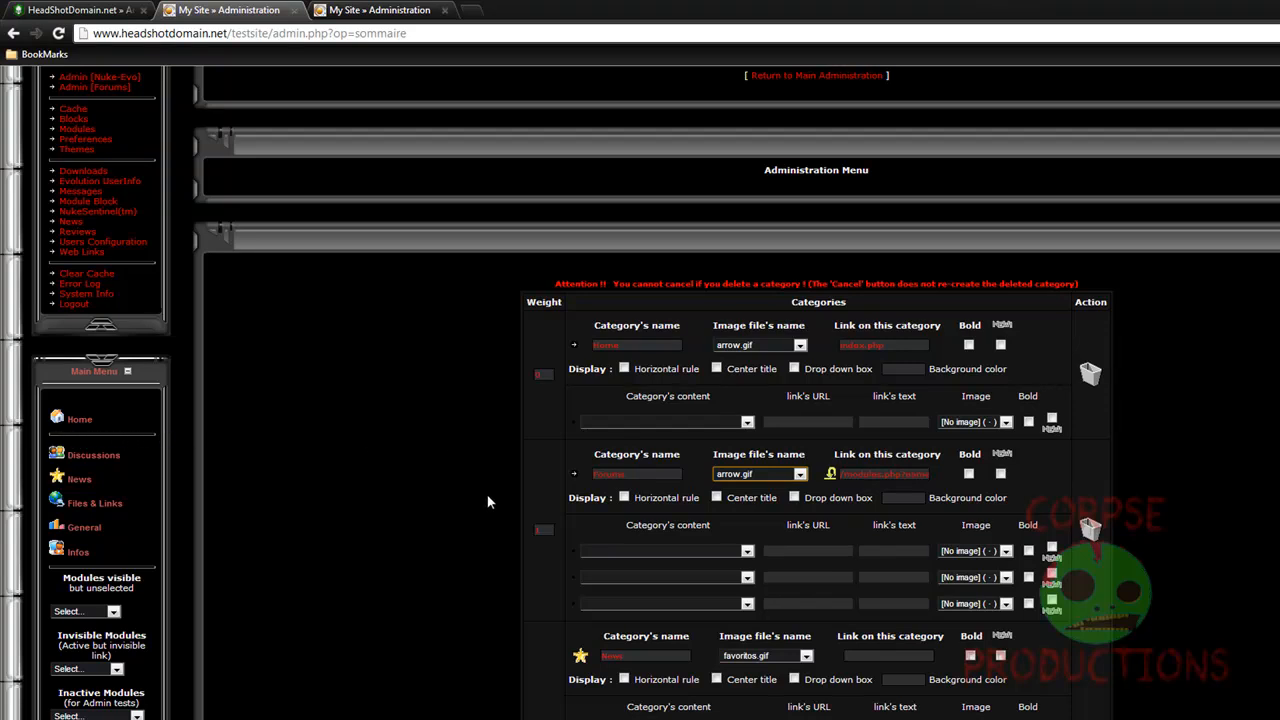
Try the horizontal rule on the Forums category, expanding Discussions for comparison, and reload the Sommaire administration page without saving
click(624, 497)
click(108, 458)
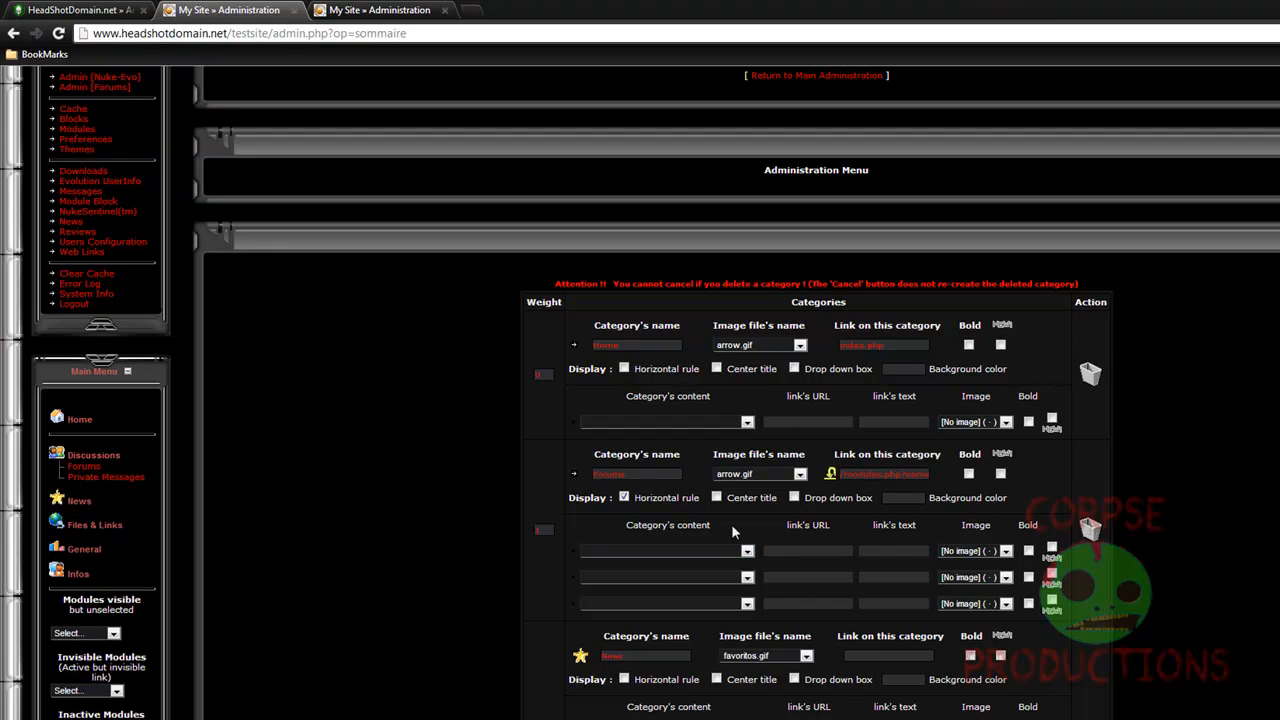
scroll(758, 560, down, 15)
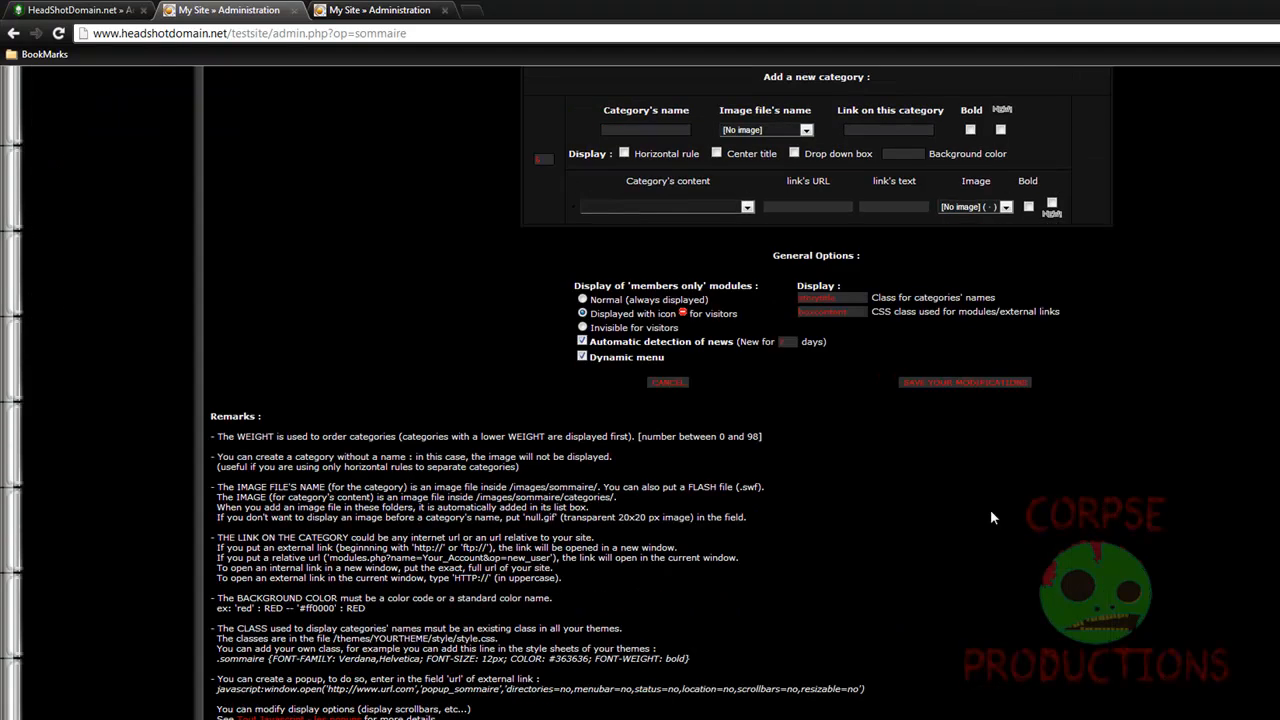
scroll(751, 465, up, 15)
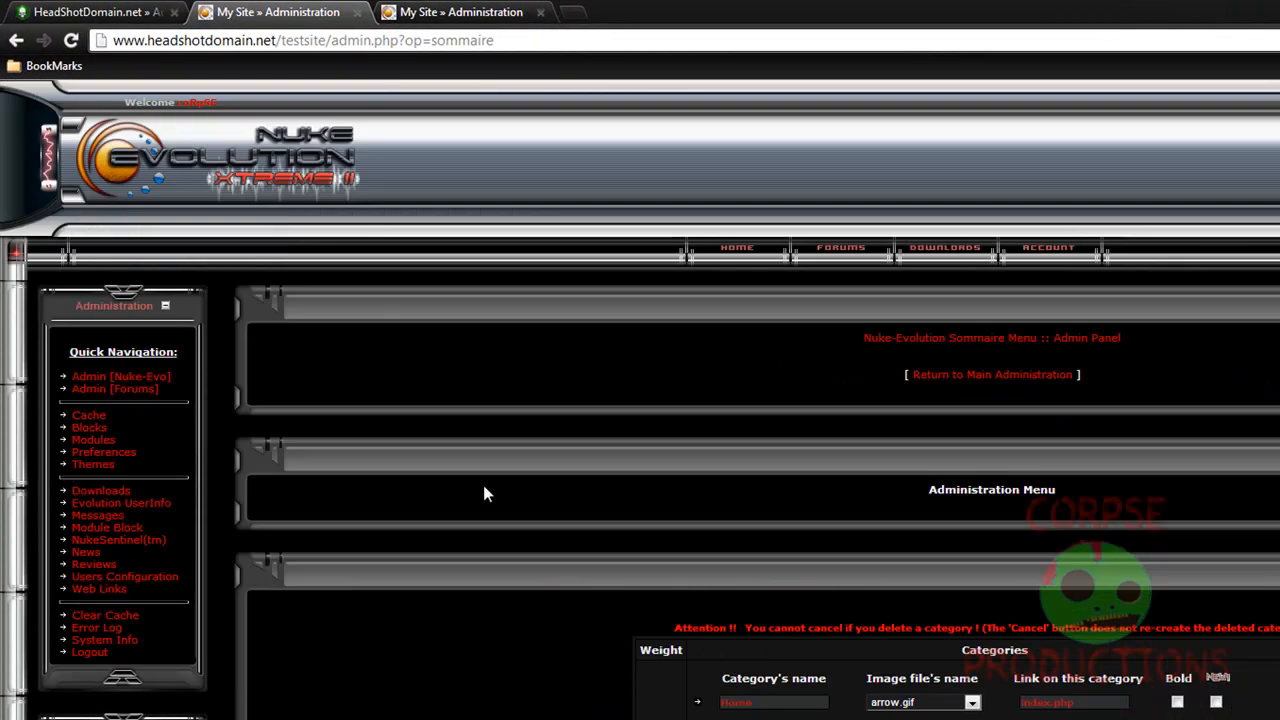
click(71, 40)
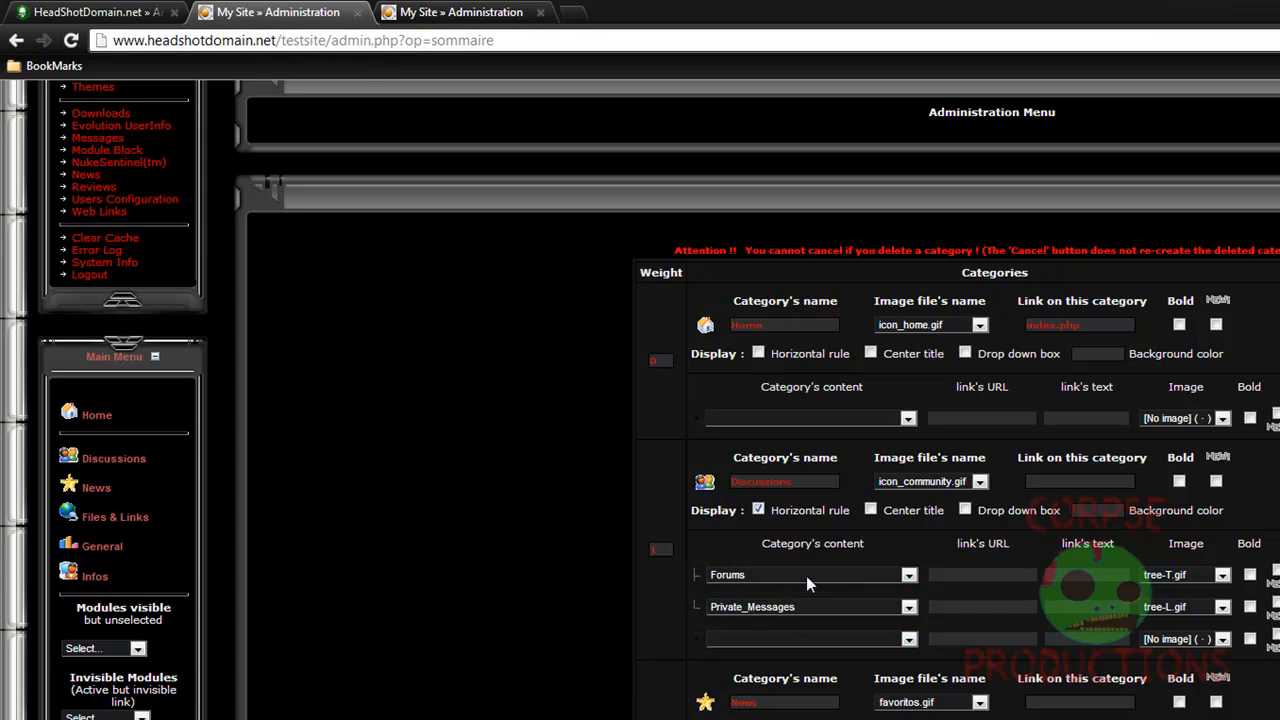
Set the Home category's image to arrow.gif
click(980, 325)
click(913, 462)
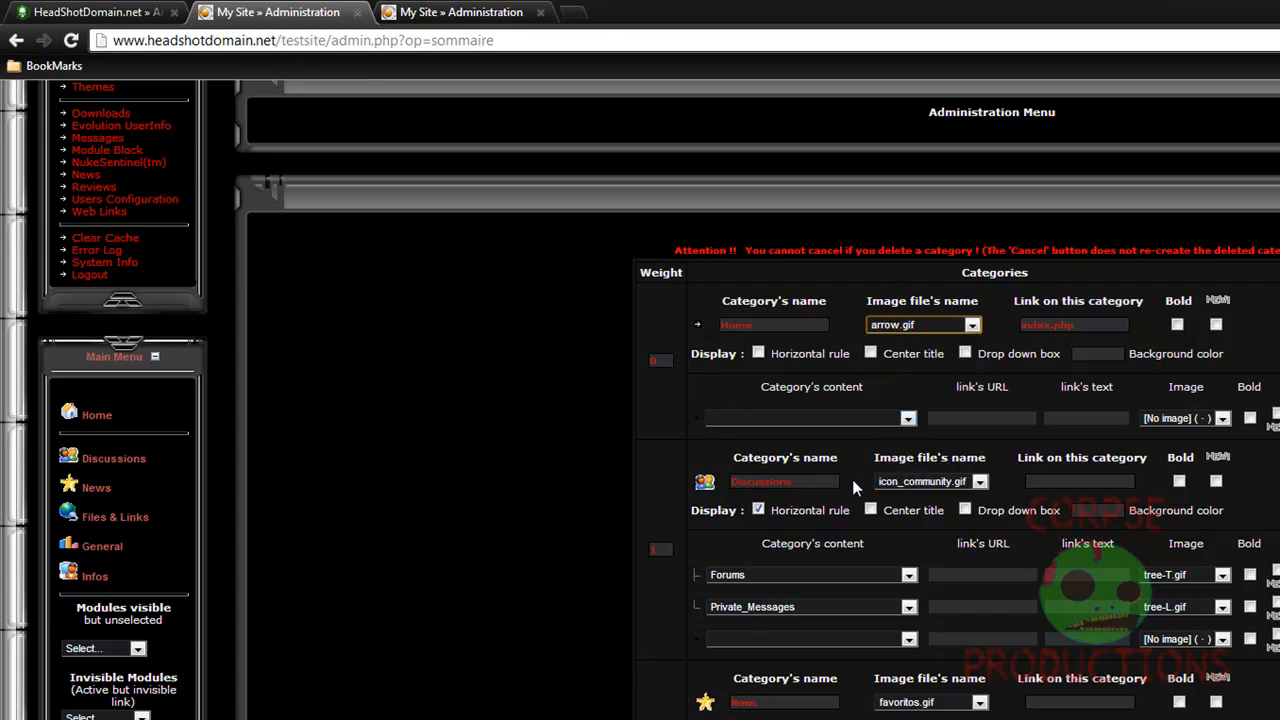
Rename the Discussions category to Forums, give it the arrow.gif image and turn off its horizontal rule
drag(811, 478, 722, 482)
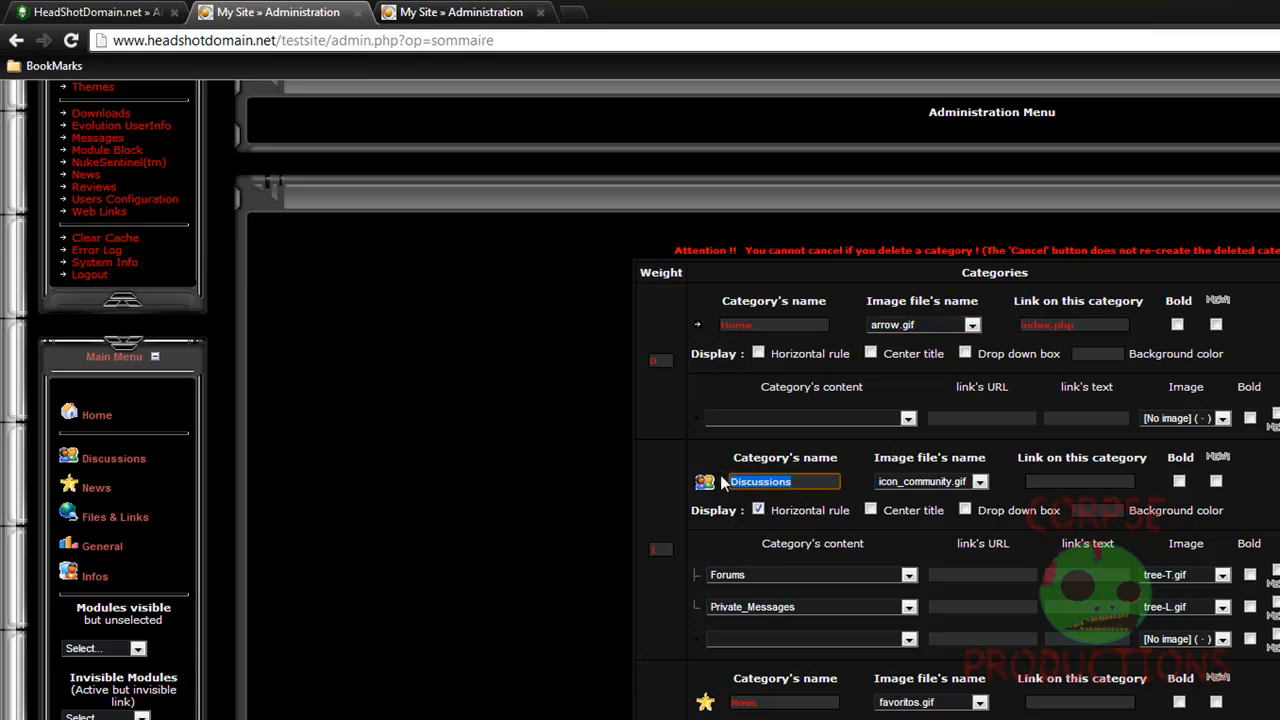
text(Eg)
click(980, 481)
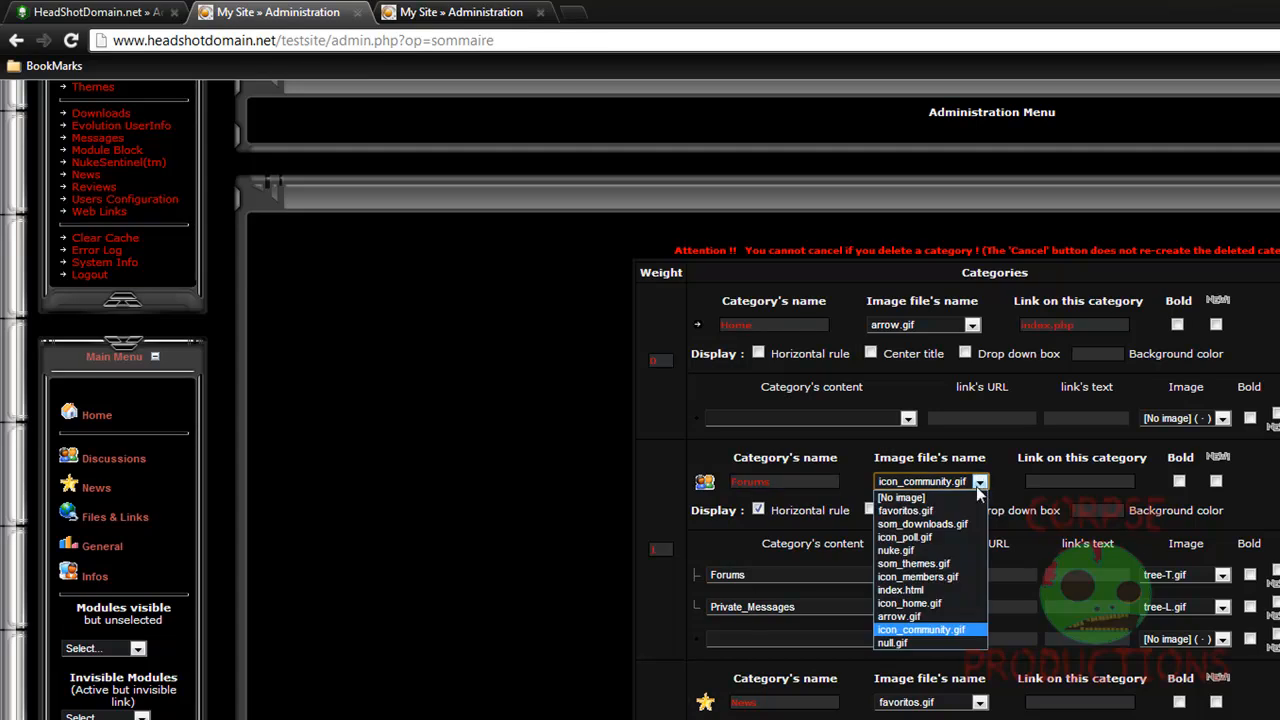
click(908, 616)
click(758, 510)
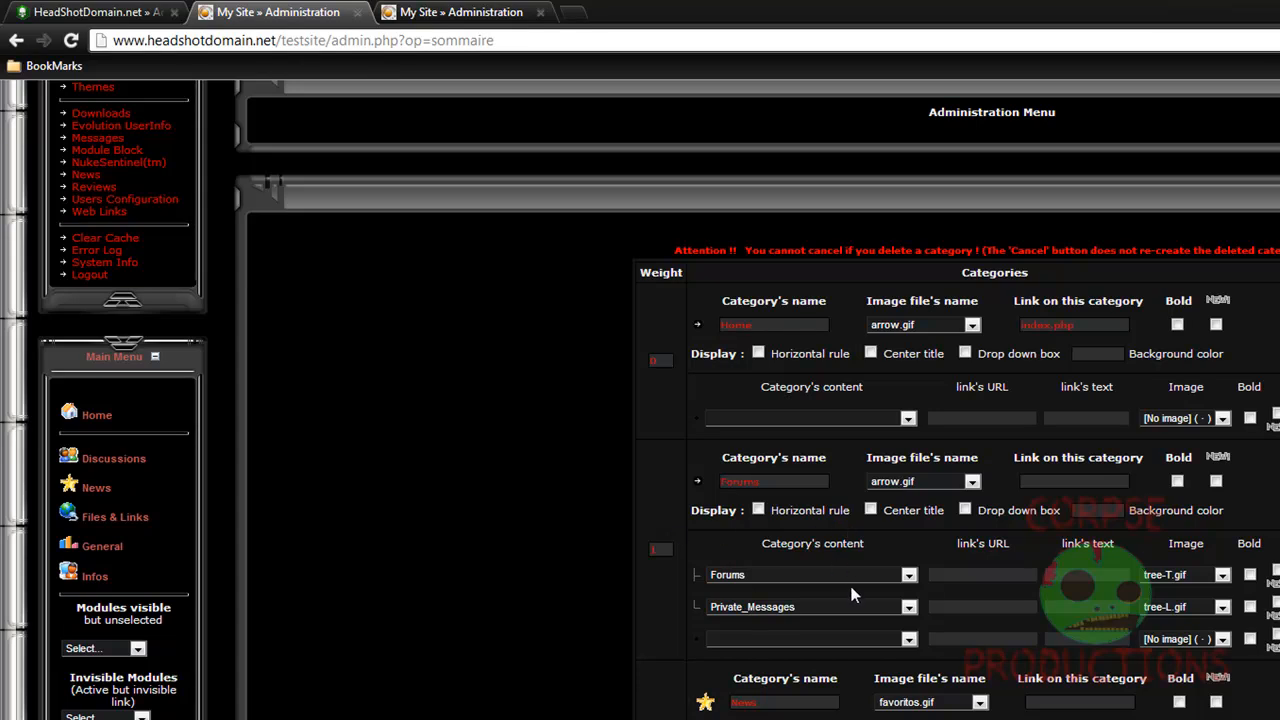
Check the Discussions sub-links in the Main Menu and blank out the Forums and Private_Messages entries in the Forums category's content
click(130, 463)
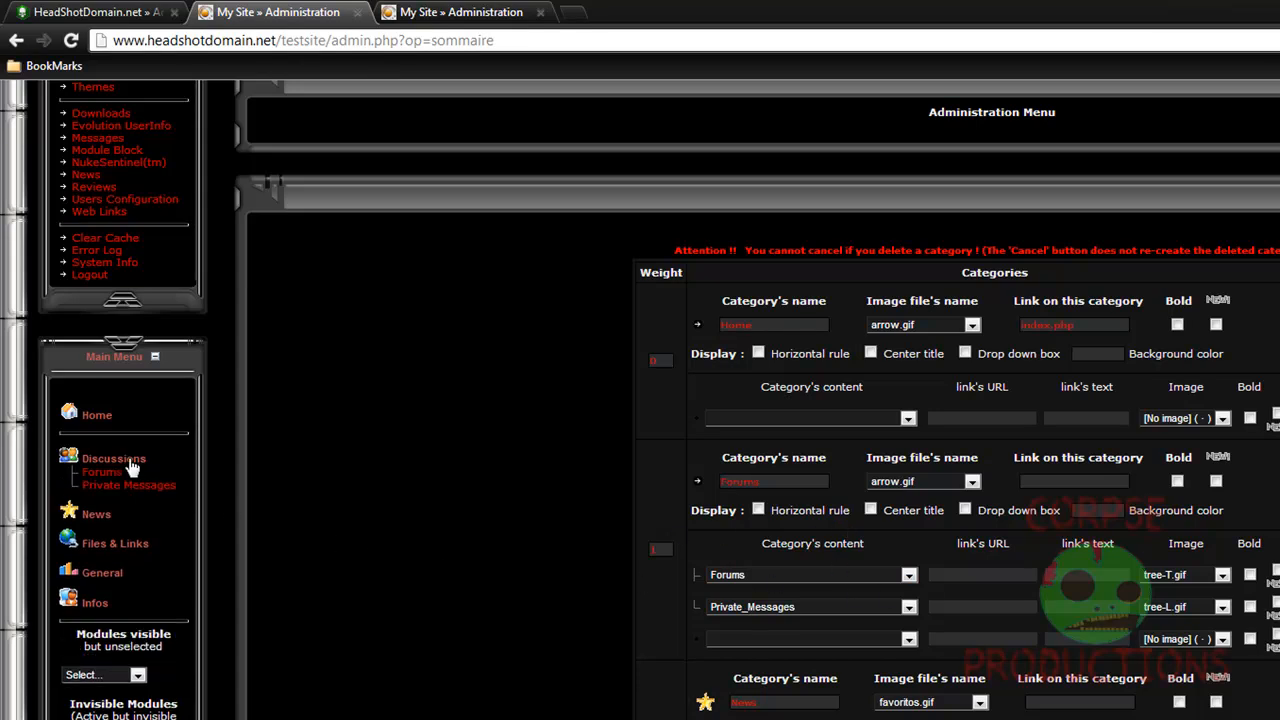
click(130, 463)
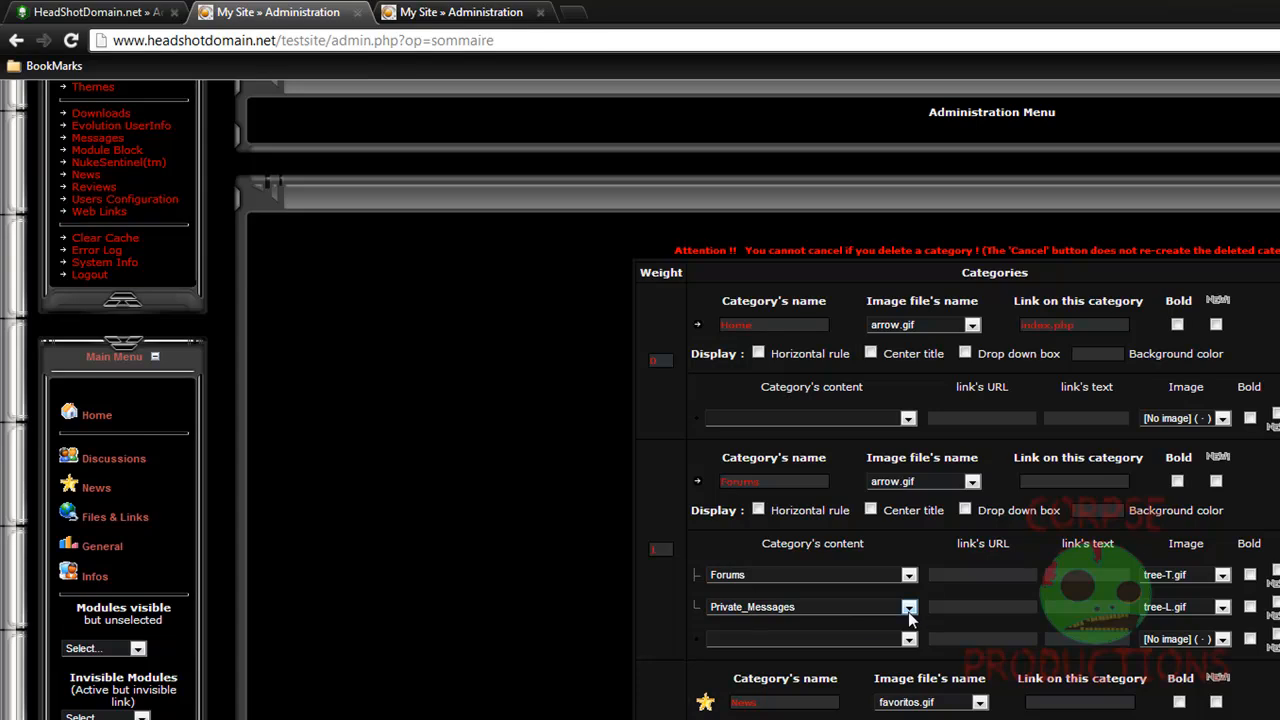
click(881, 573)
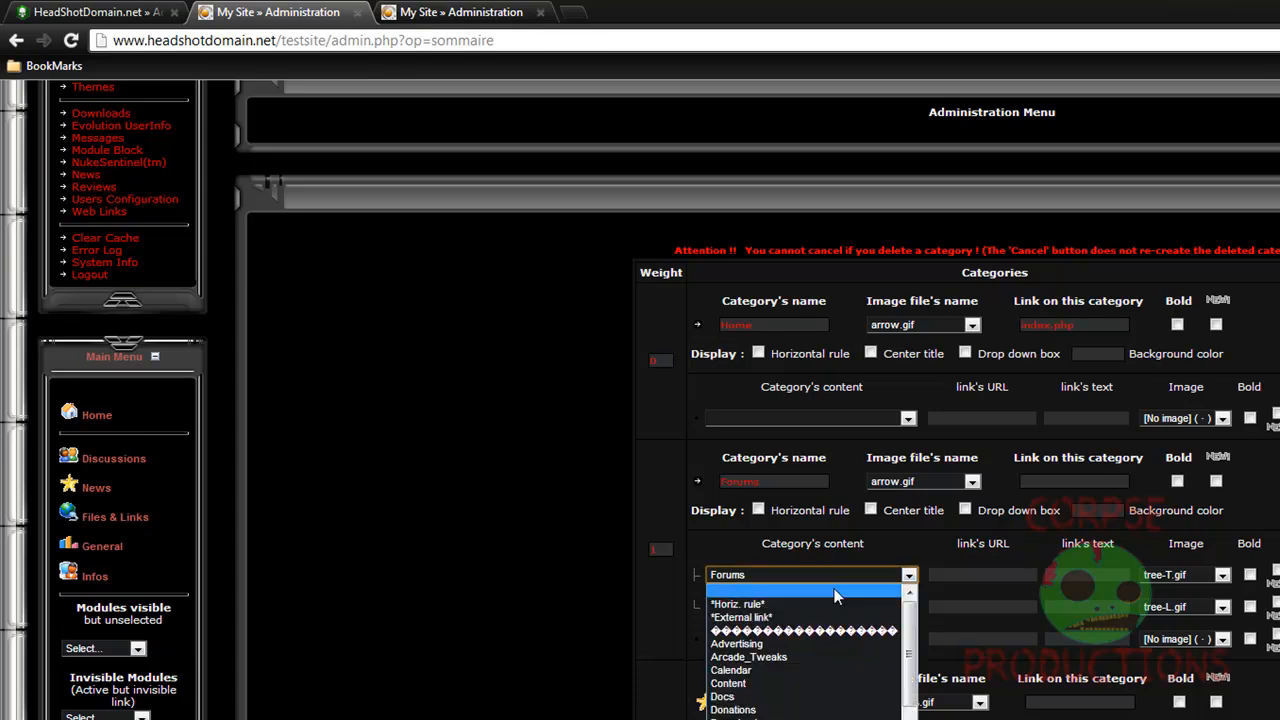
click(837, 592)
click(853, 606)
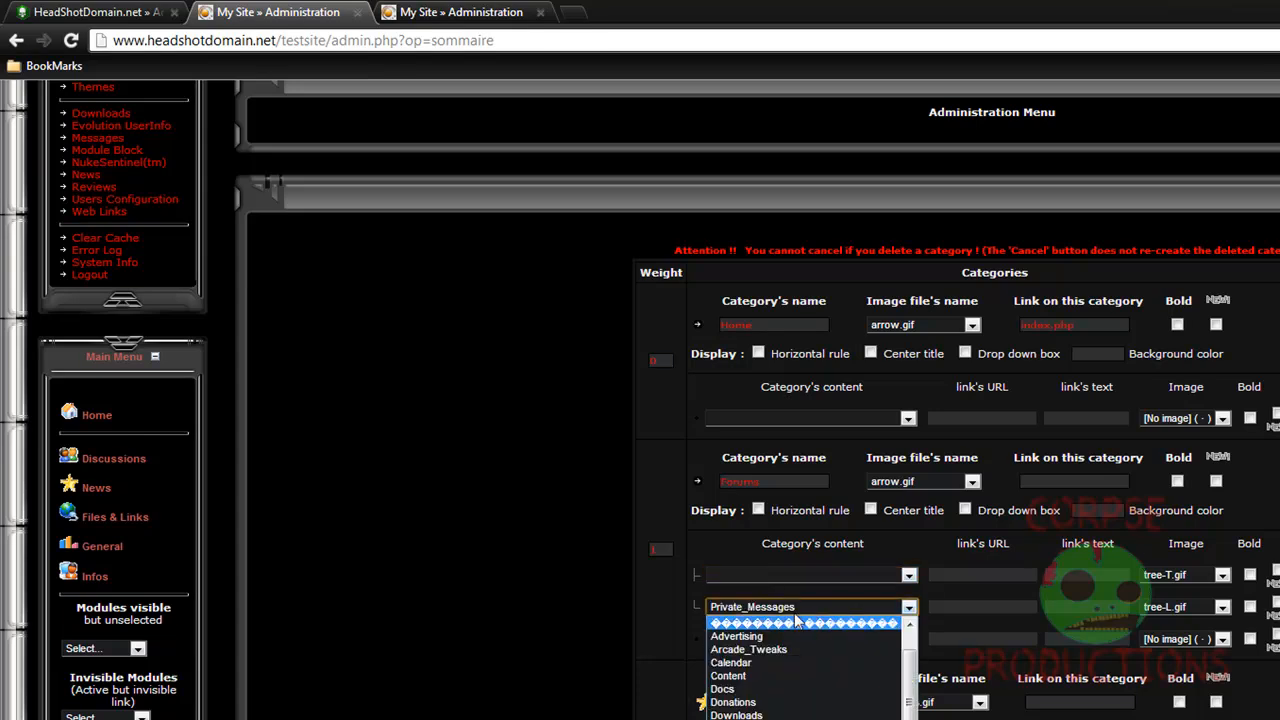
scroll(790, 609, up, 4)
scroll(520, 562, down, 6)
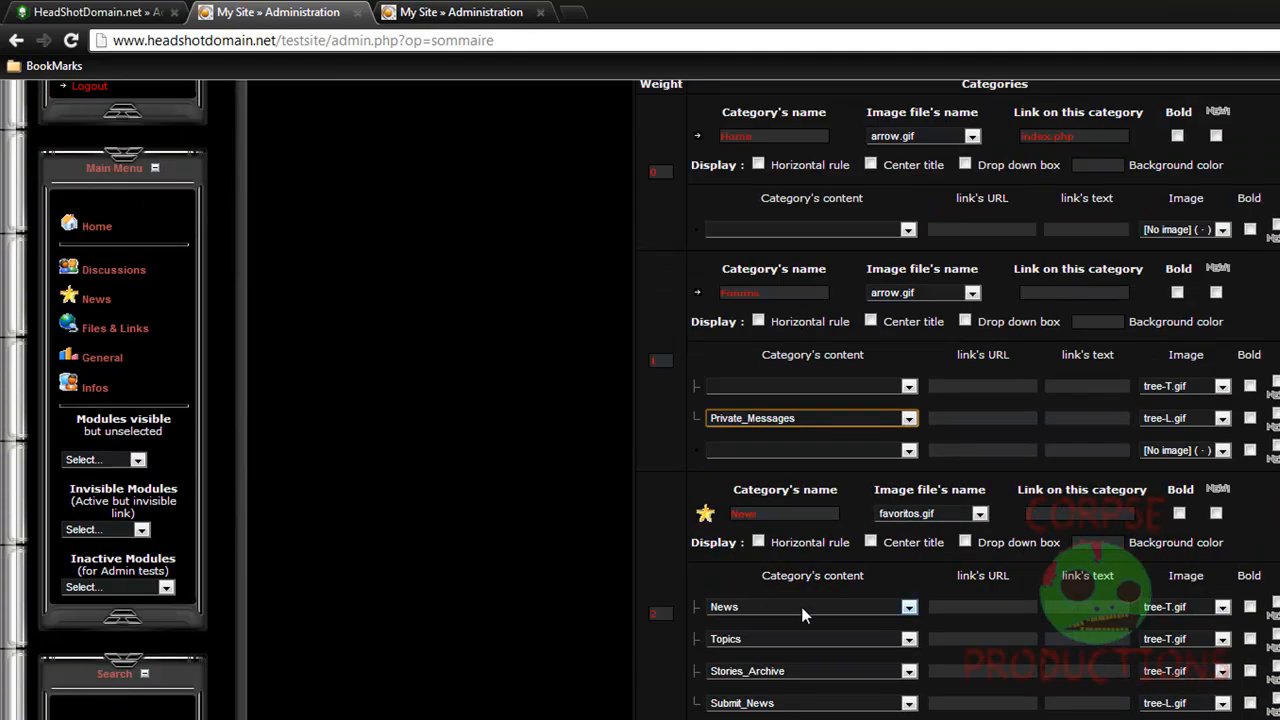
click(850, 418)
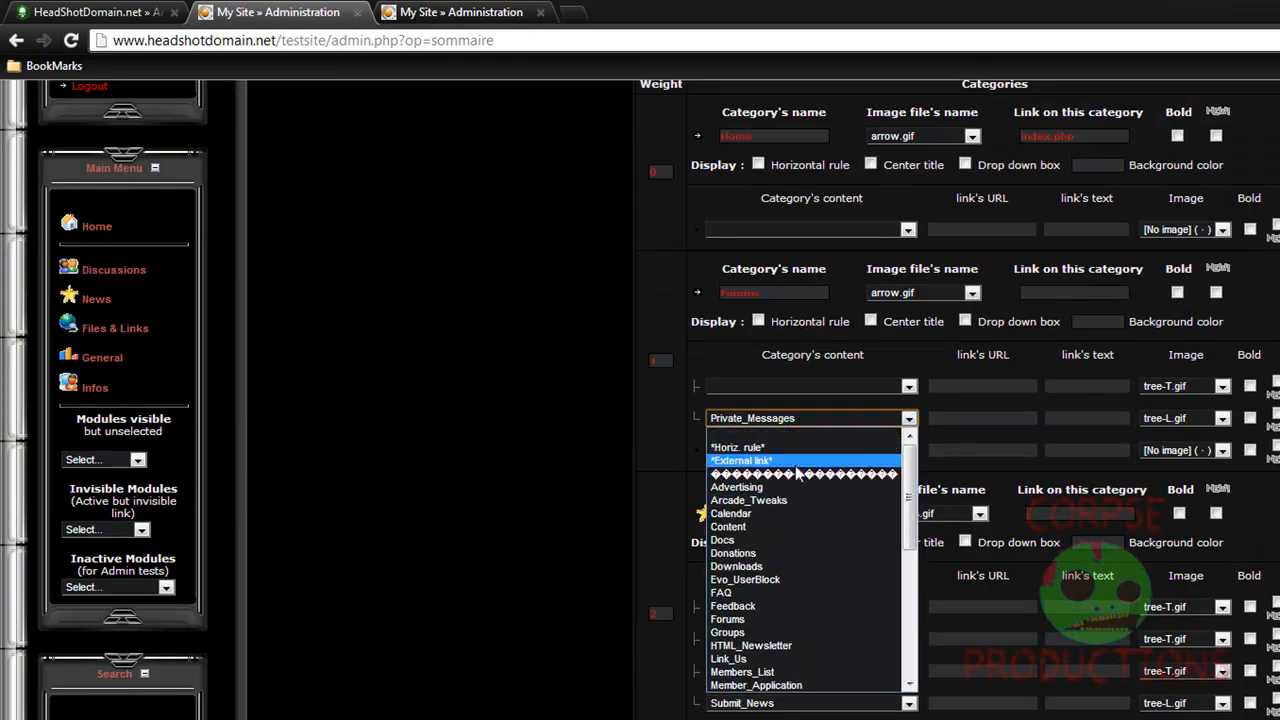
click(793, 436)
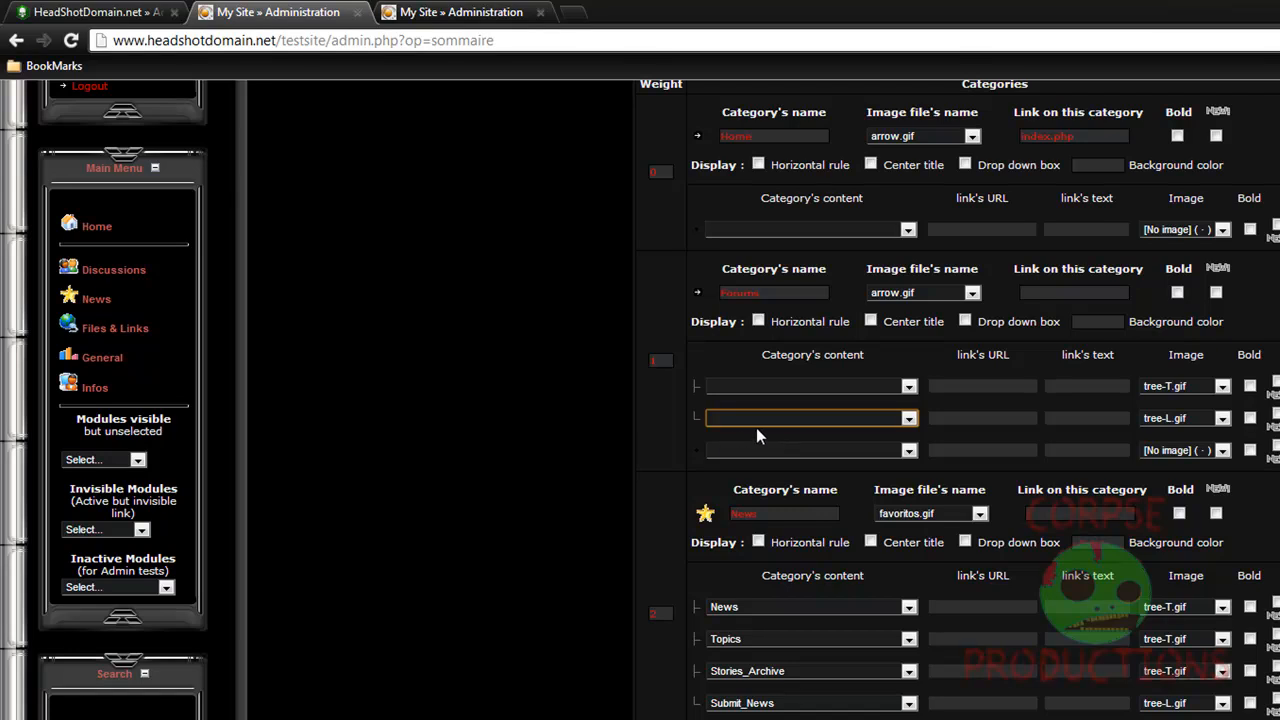
Set the image of the Forums category's first two content rows to [No image]
click(1222, 386)
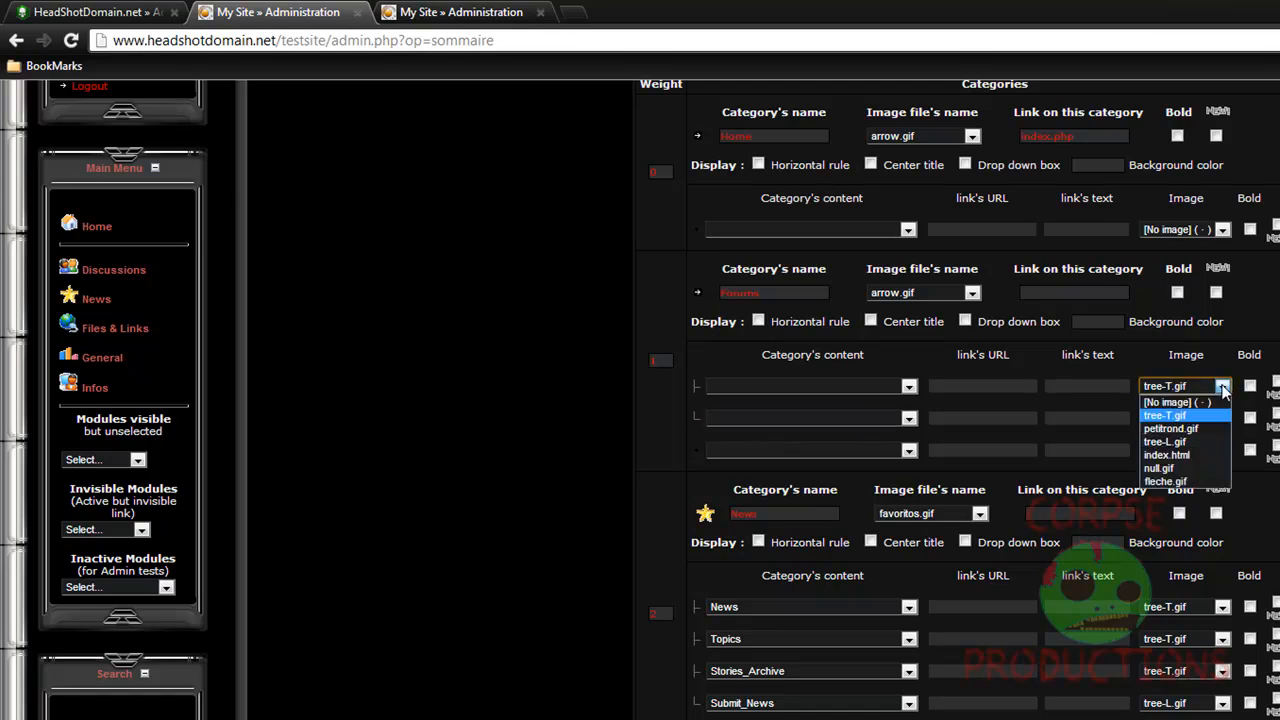
click(1216, 402)
click(1222, 419)
click(1213, 436)
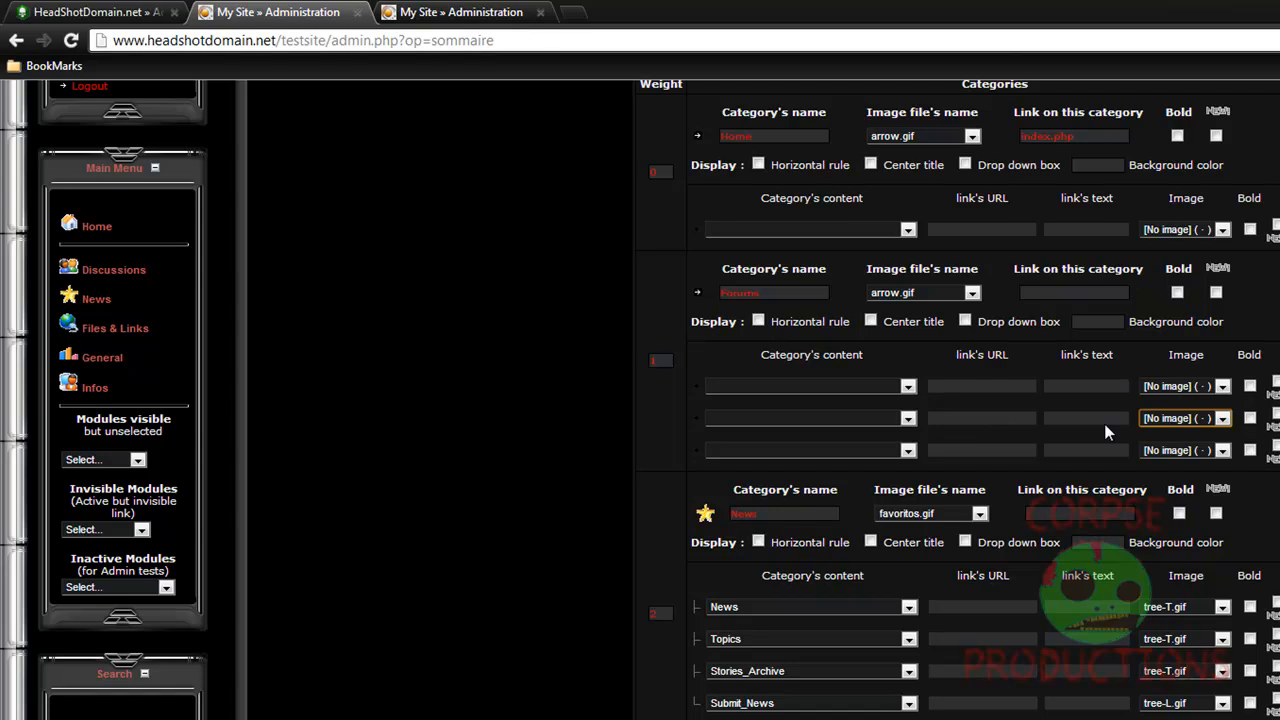
Open the test site's Forums page in the other browser tab and copy the /modules.php?name=Forums part of its address
scroll(757, 400, up, 3)
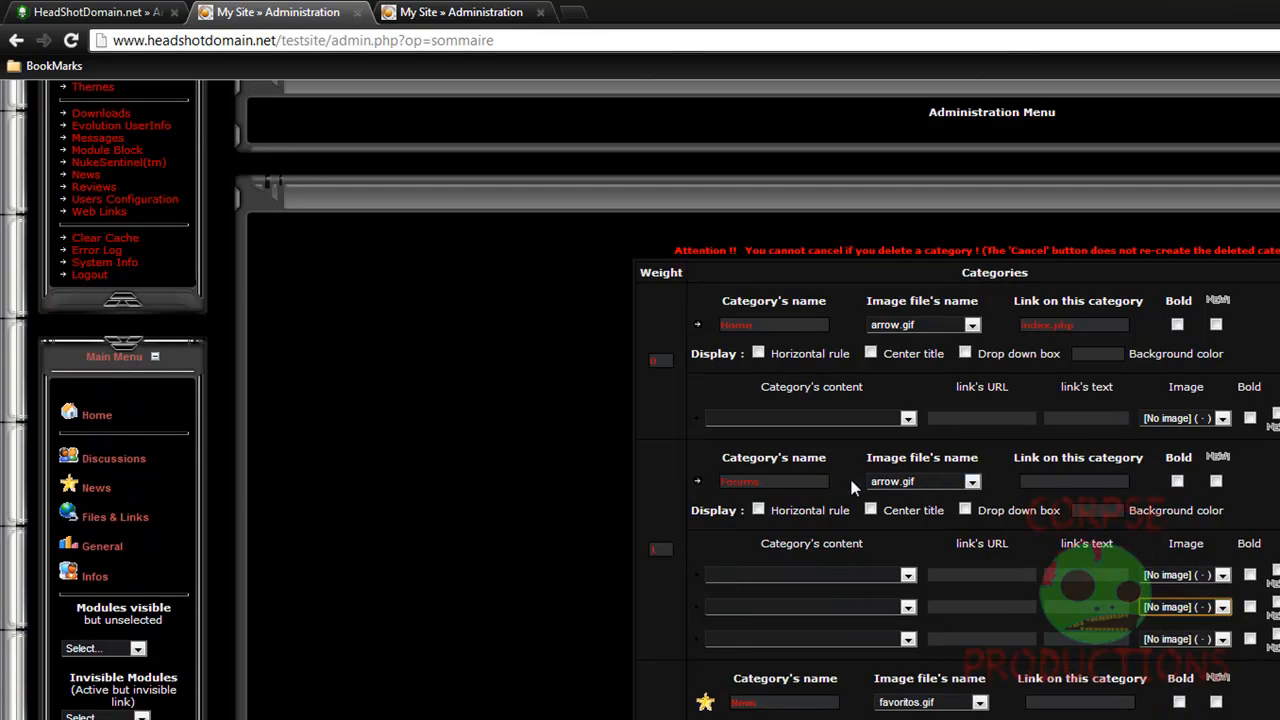
drag(1013, 457, 1153, 455)
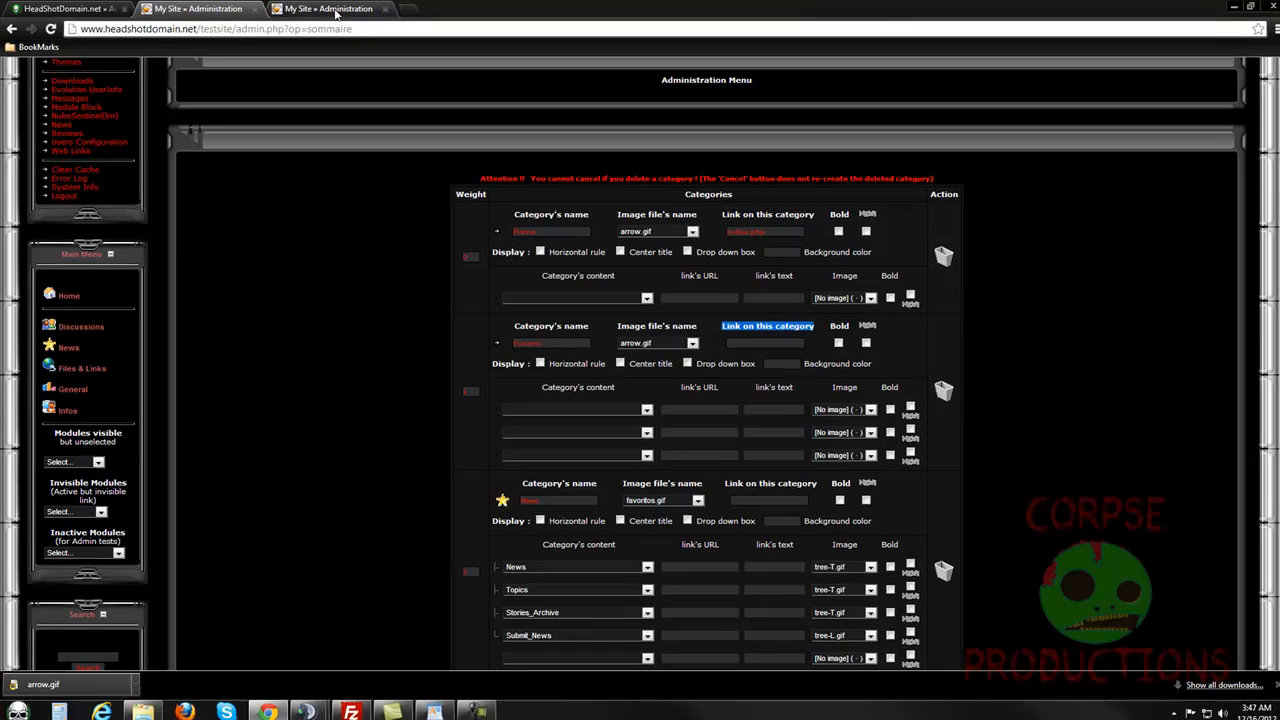
click(335, 12)
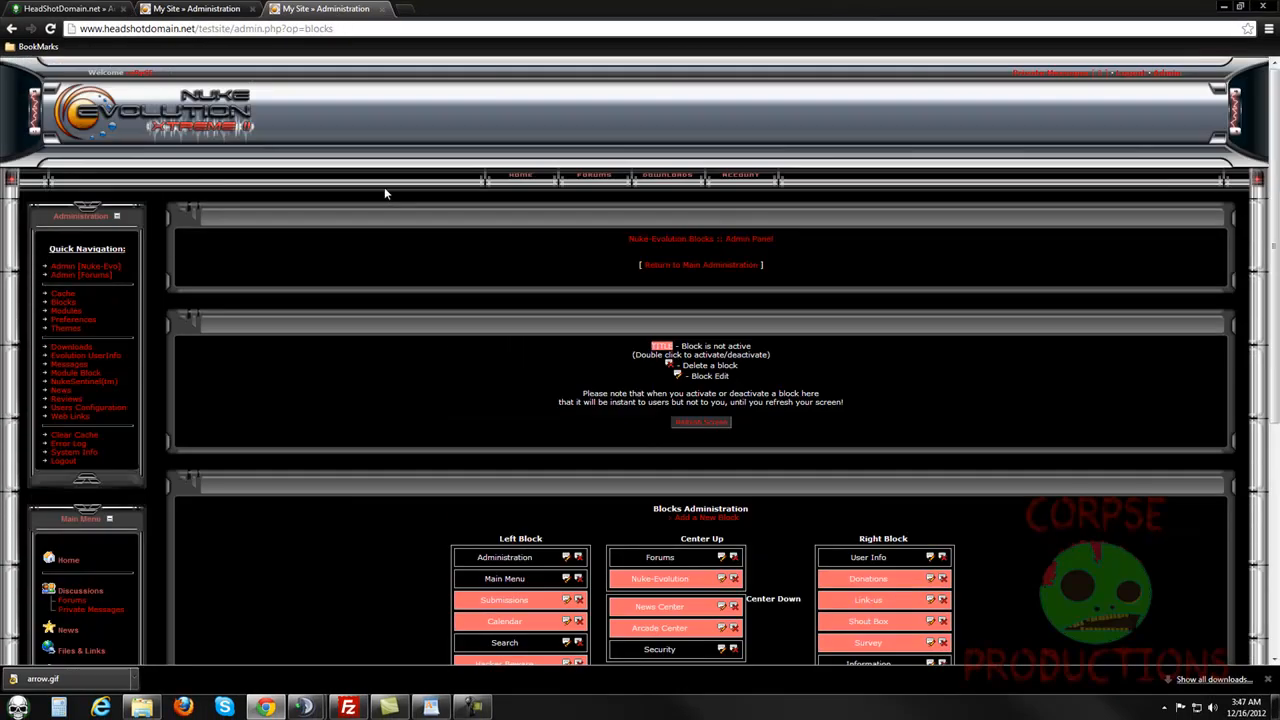
click(581, 181)
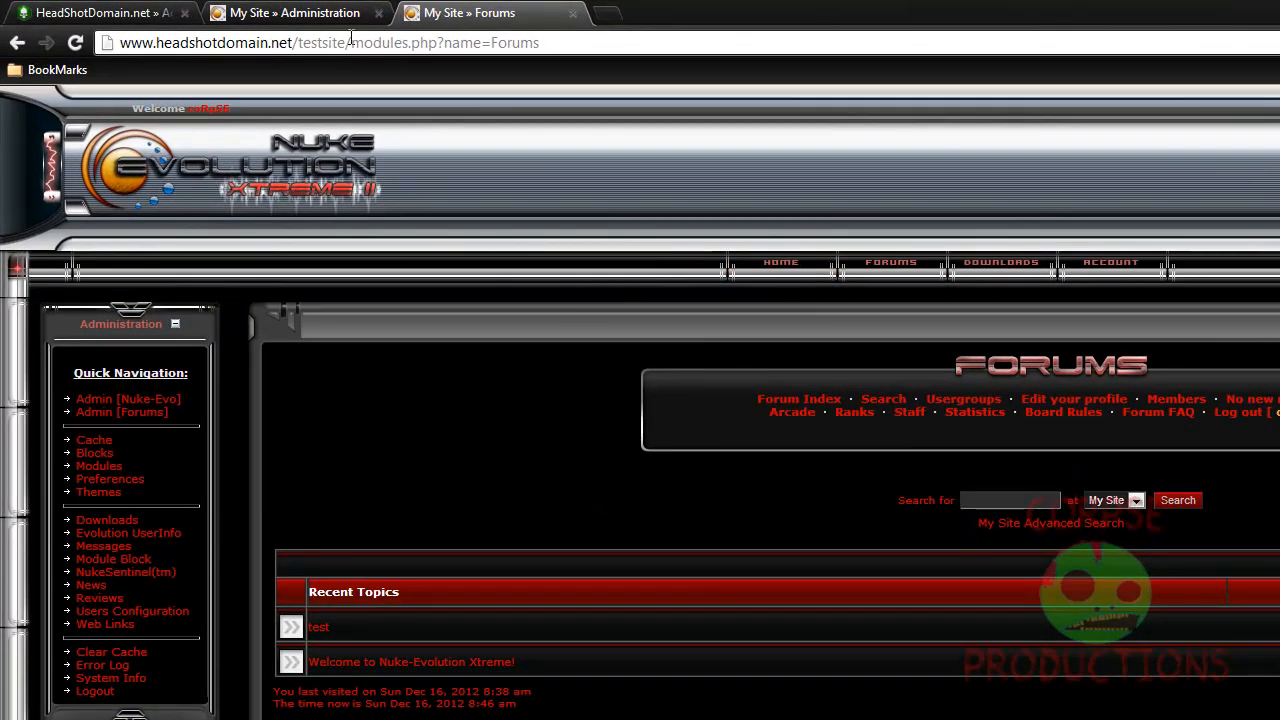
drag(346, 42, 545, 42)
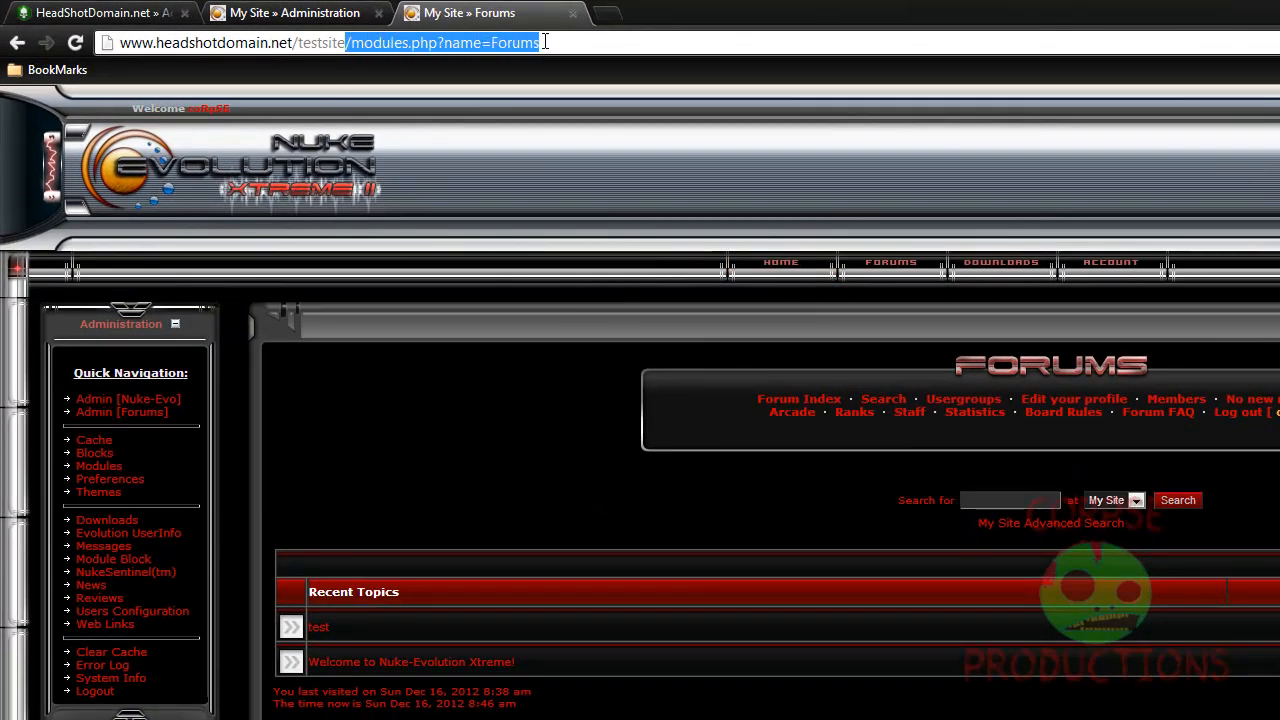
right_click(504, 42)
click(564, 106)
Return to the Sommaire administration and enter the copied Forums page path as the link on the Forums category
click(320, 15)
click(1117, 510)
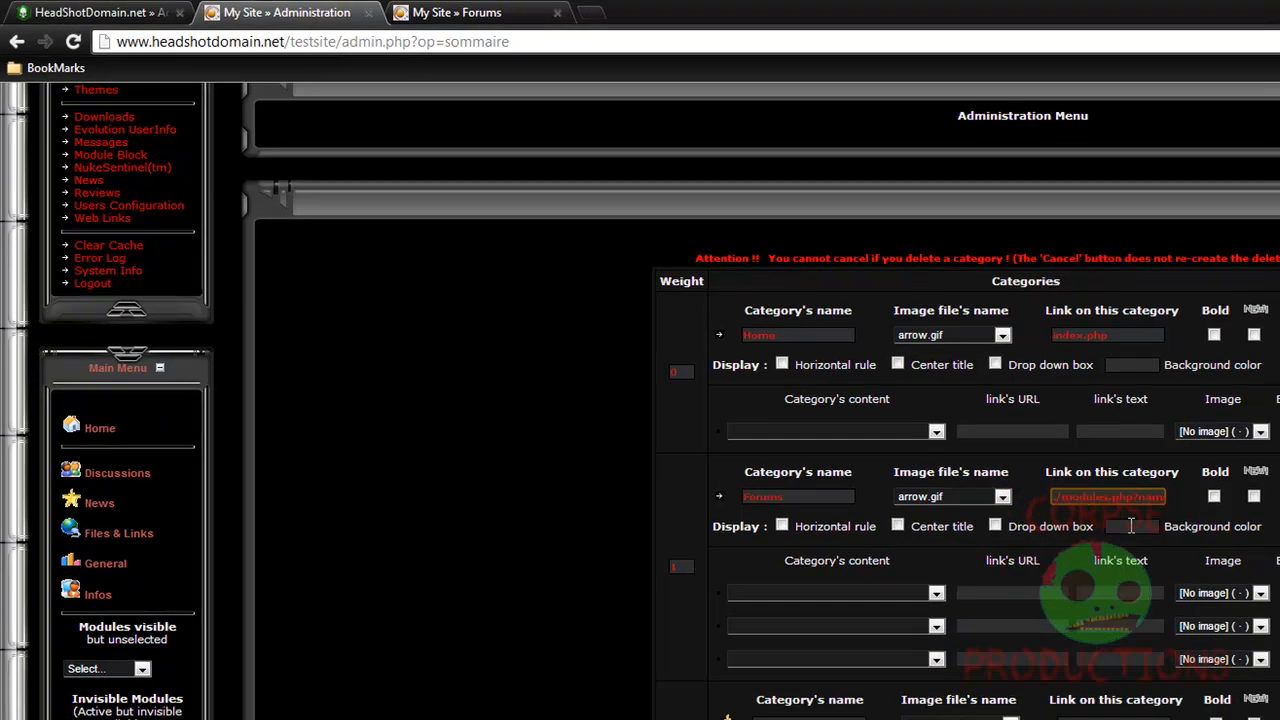
click(1131, 525)
Expand and collapse Discussions in the current Main Menu and look through the remaining Sommaire categories
mouse_move(1041, 499)
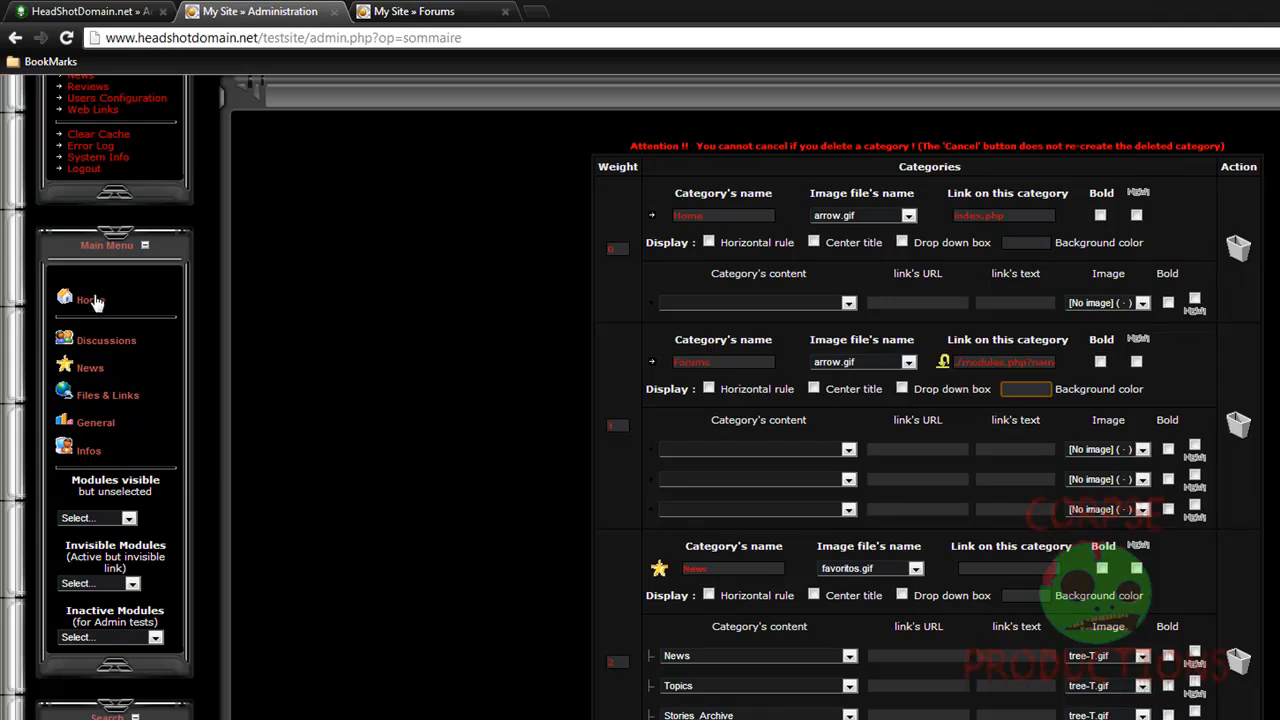
click(110, 346)
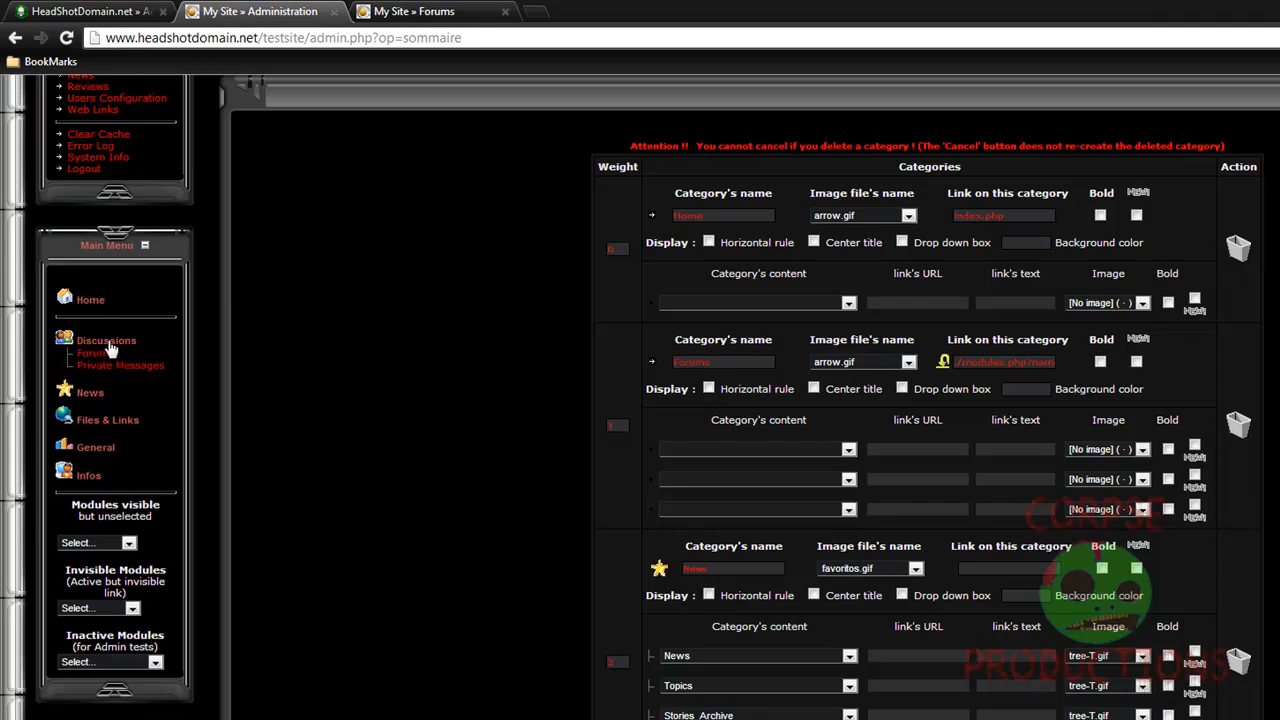
click(110, 343)
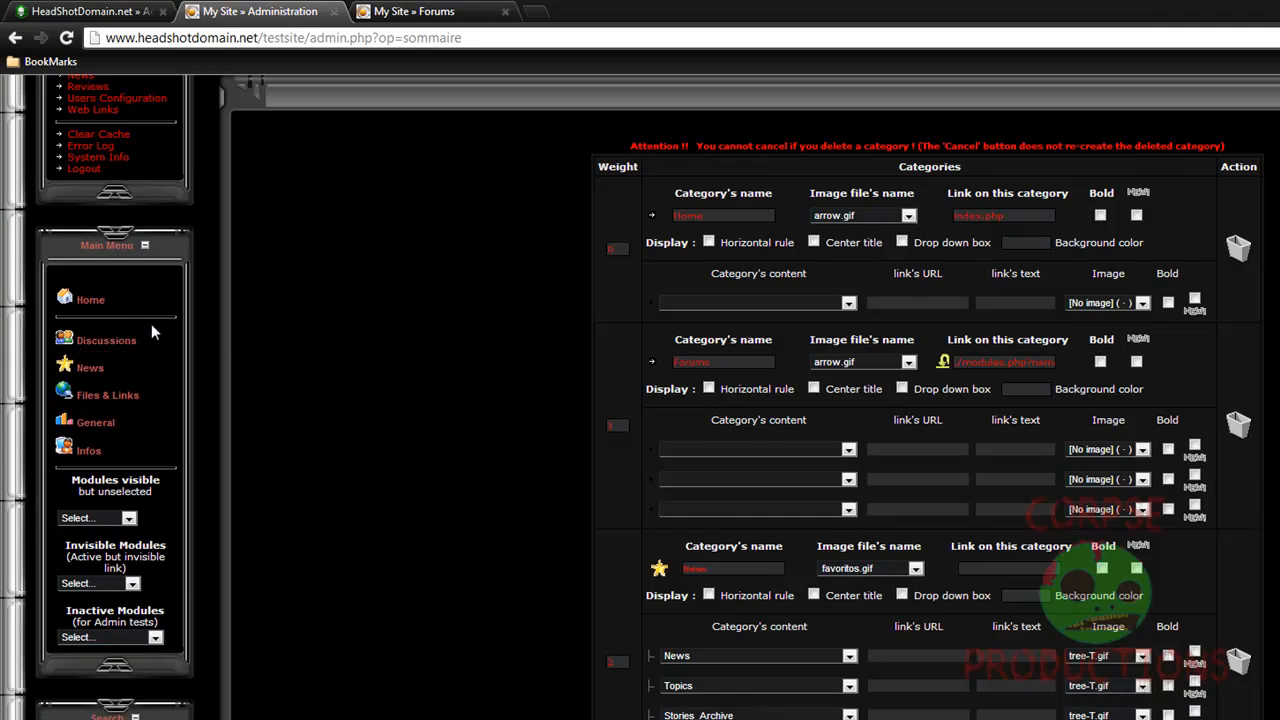
scroll(418, 330, down, 15)
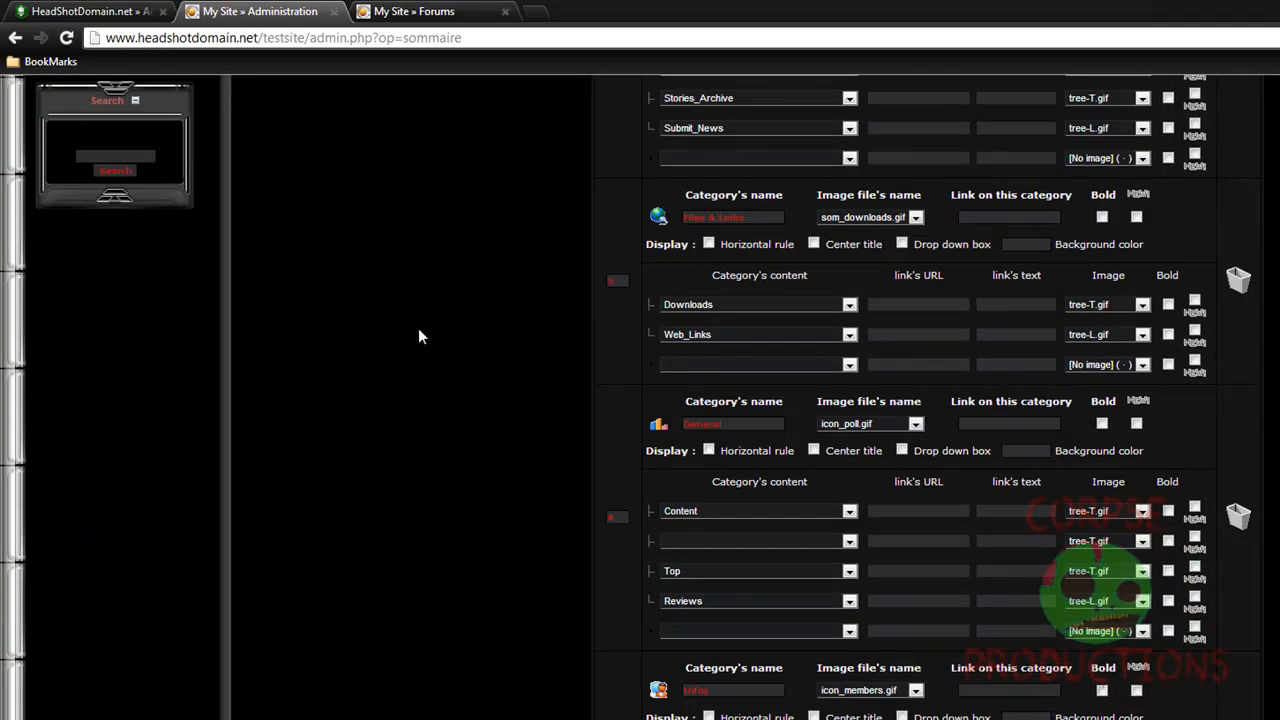
Save the Sommaire changes, then return to the menu administration and check the Forums entry in the Main Menu
click(1074, 612)
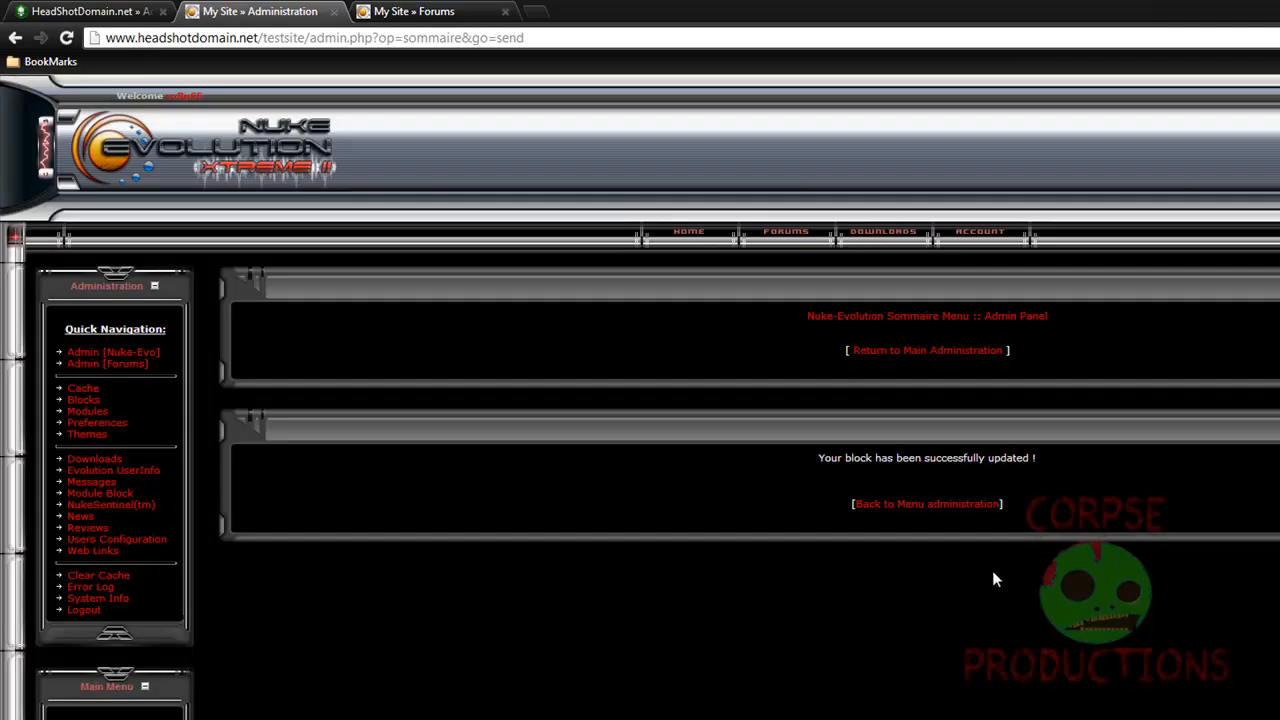
click(893, 505)
scroll(447, 417, down, 3)
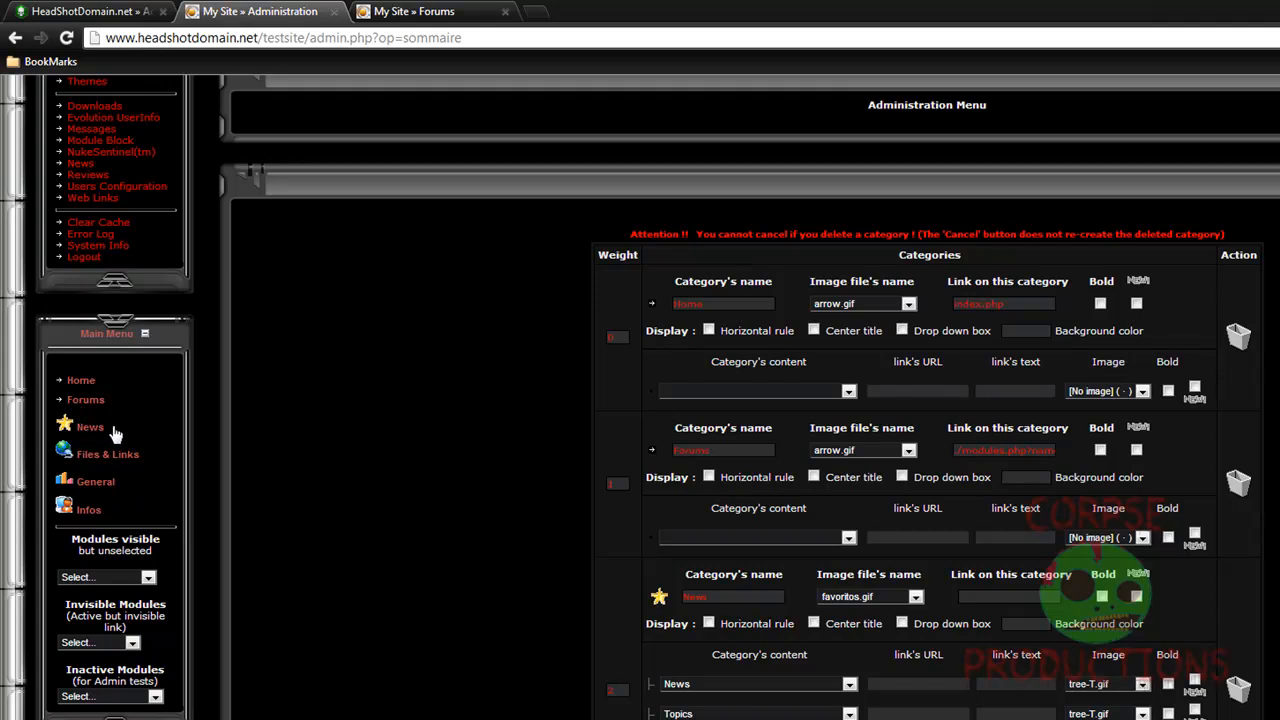
scroll(316, 434, down, 3)
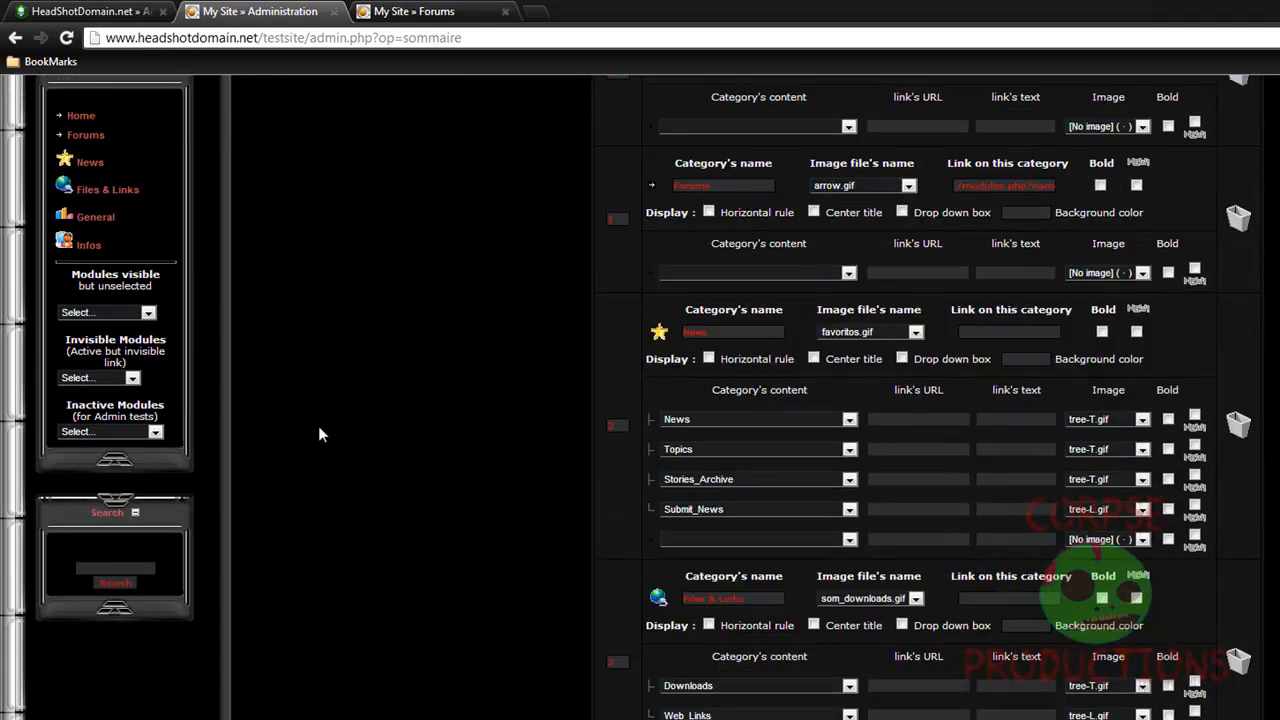
scroll(542, 452, up, 2)
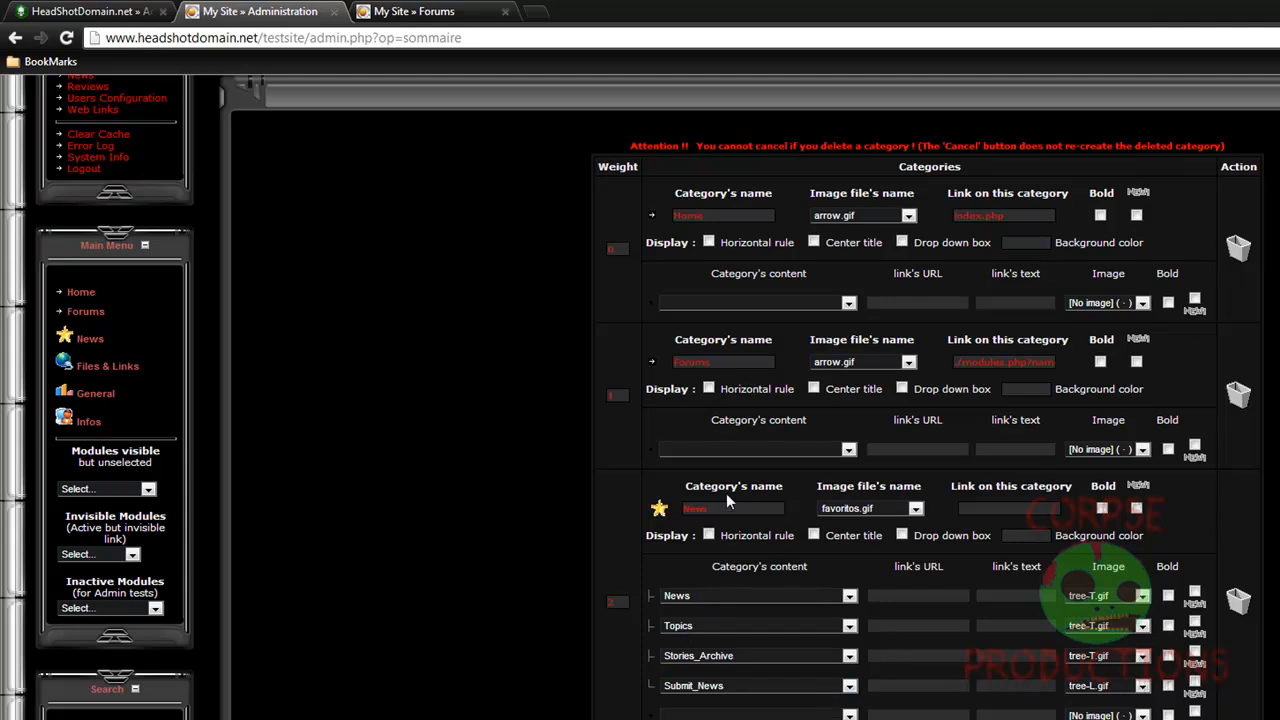
Rename the News category as News & Info and set its image file to arrow.gif
drag(727, 510, 684, 509)
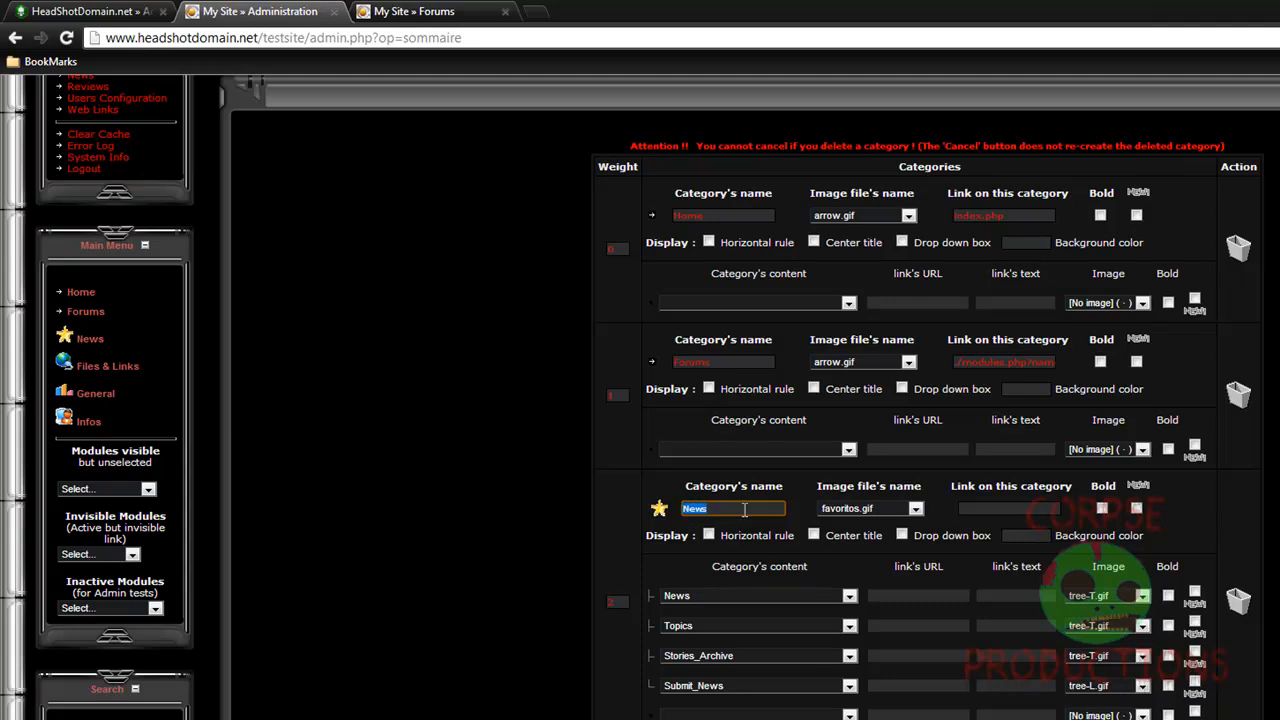
click(725, 509)
click(915, 509)
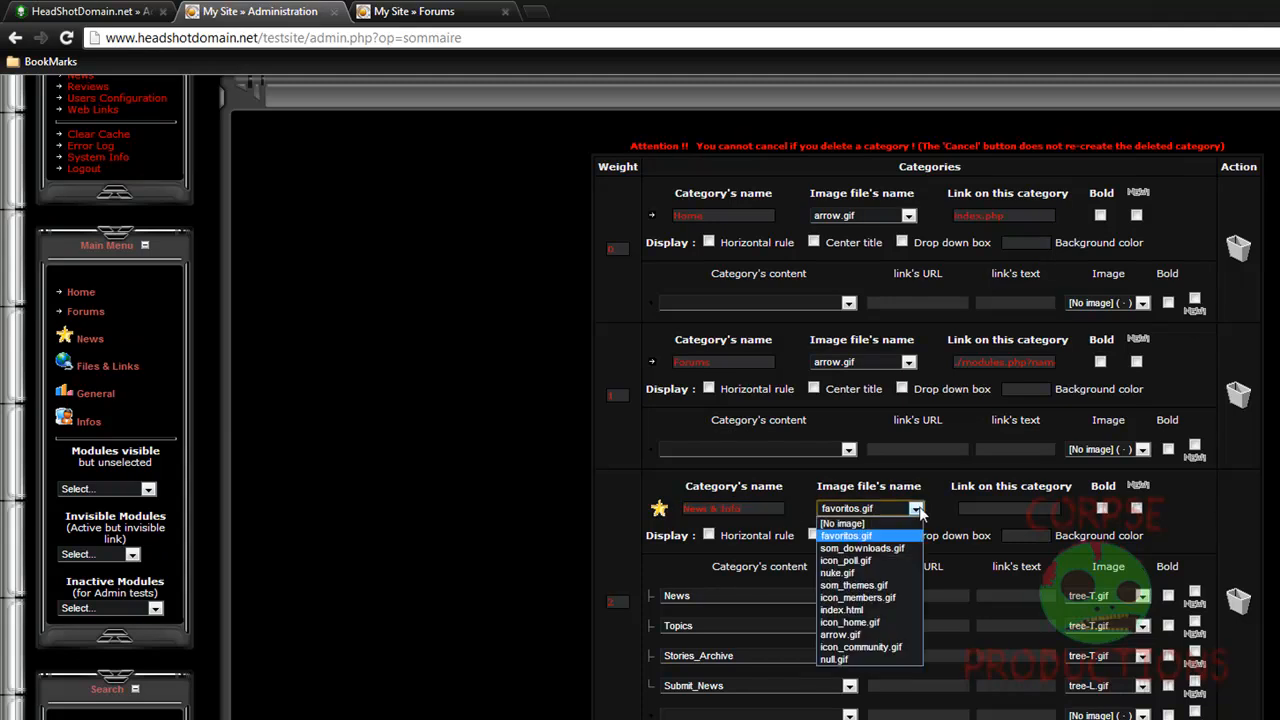
click(846, 636)
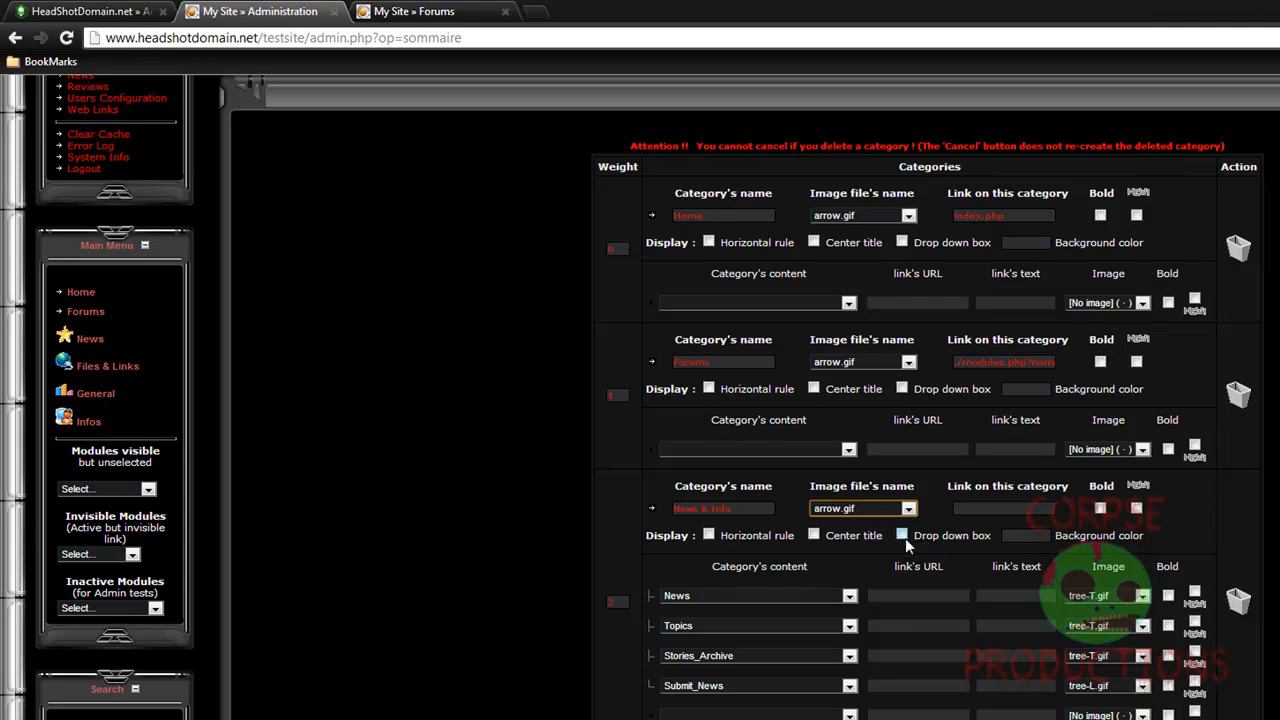
Expand News in the current Main Menu to compare its entries with the category's content rows
scroll(619, 563, down, 3)
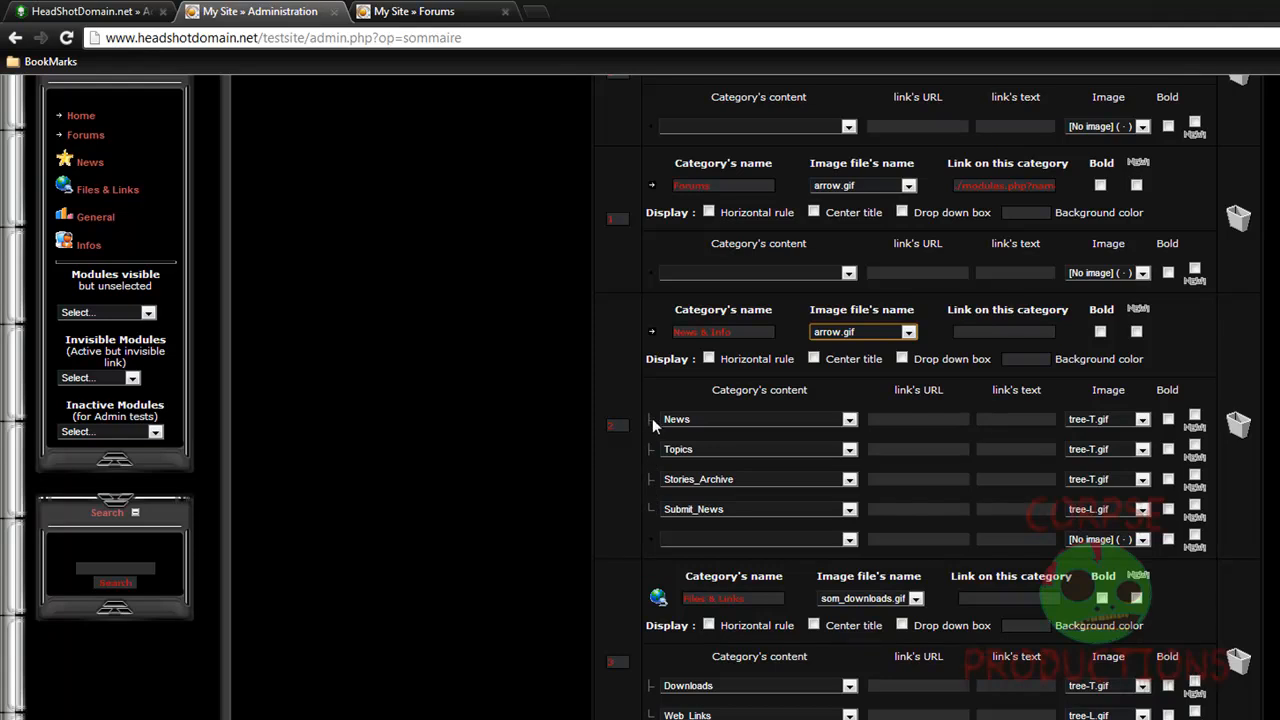
scroll(397, 484, up, 3)
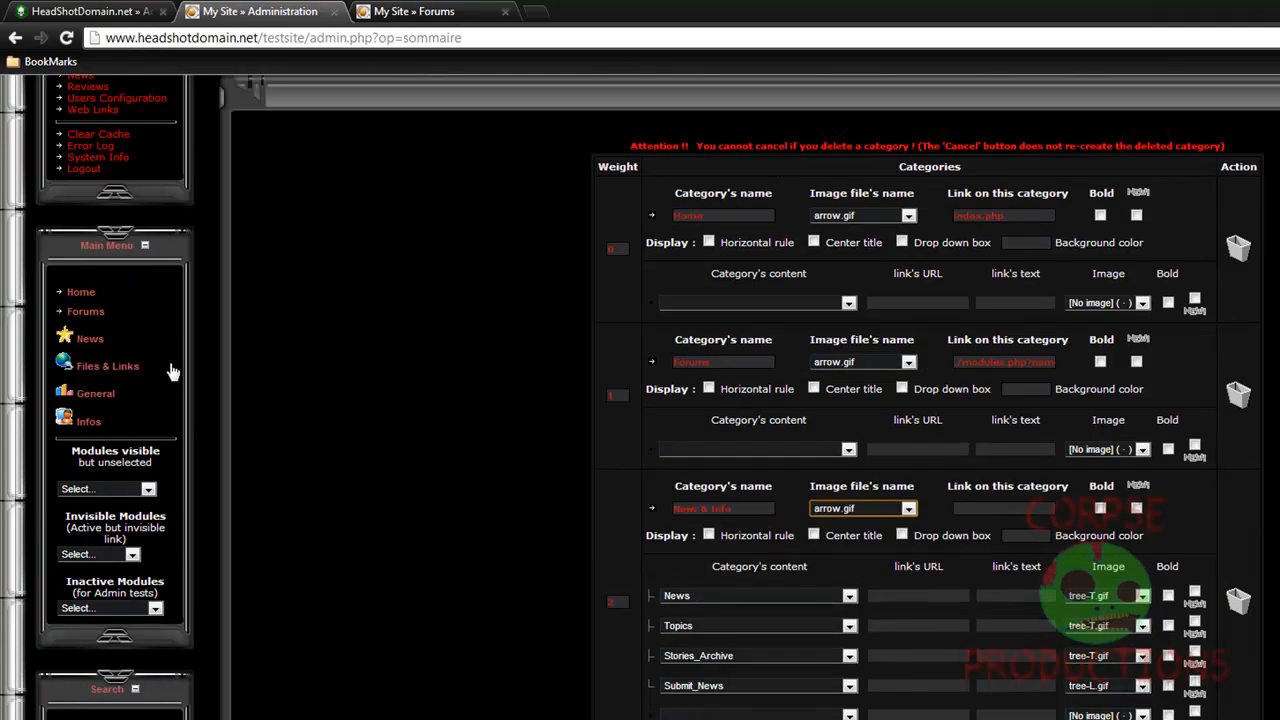
click(90, 345)
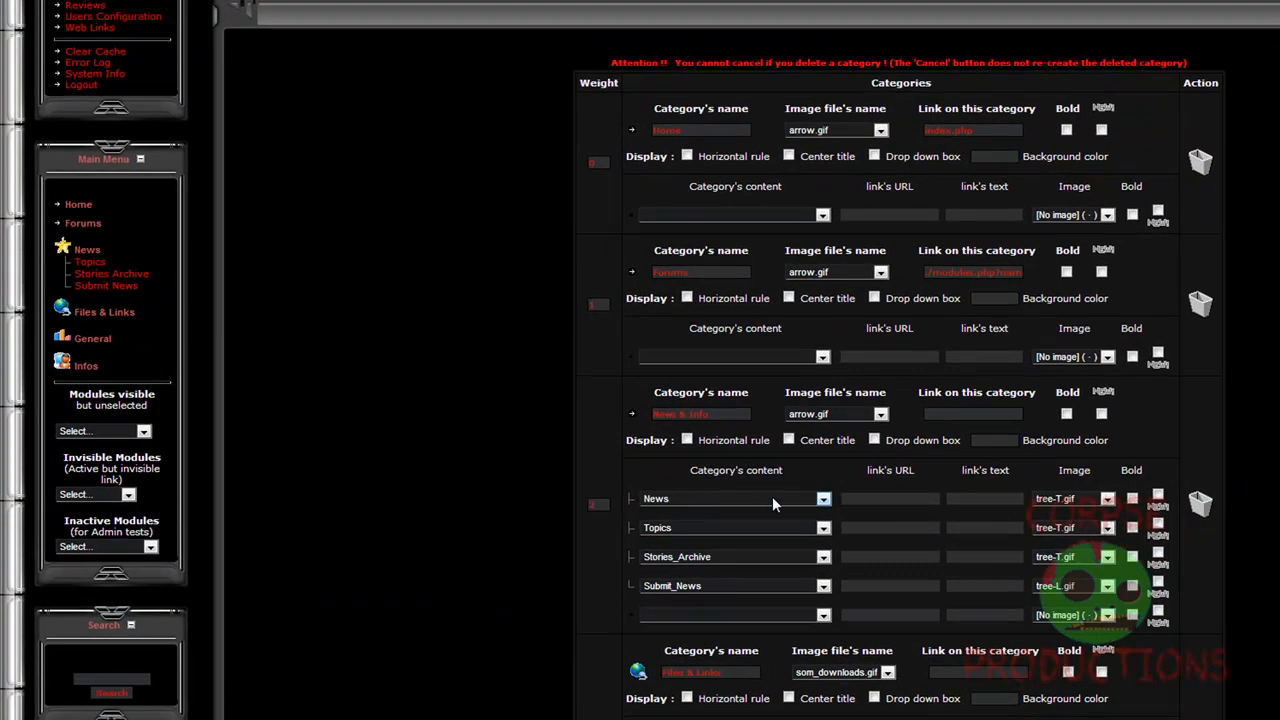
Browse the available modules for the first News & Info content row and reselect News
click(822, 502)
scroll(780, 600, down, 5)
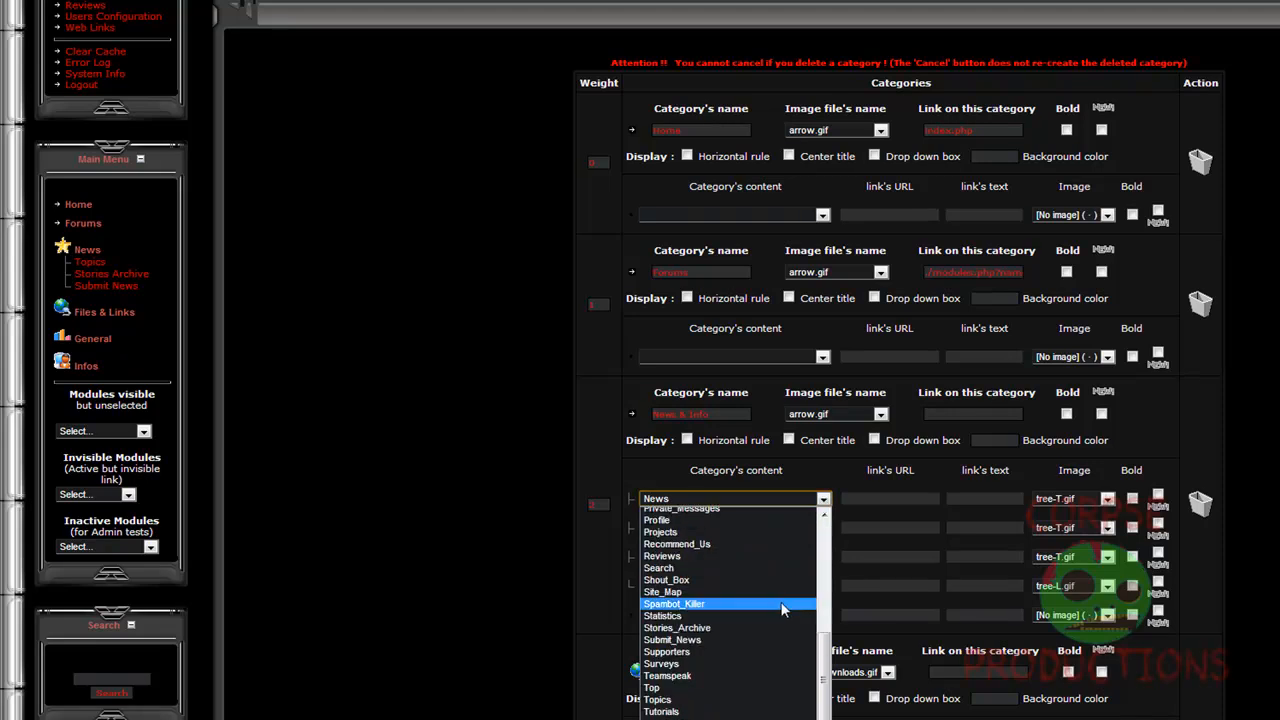
scroll(712, 548, up, 3)
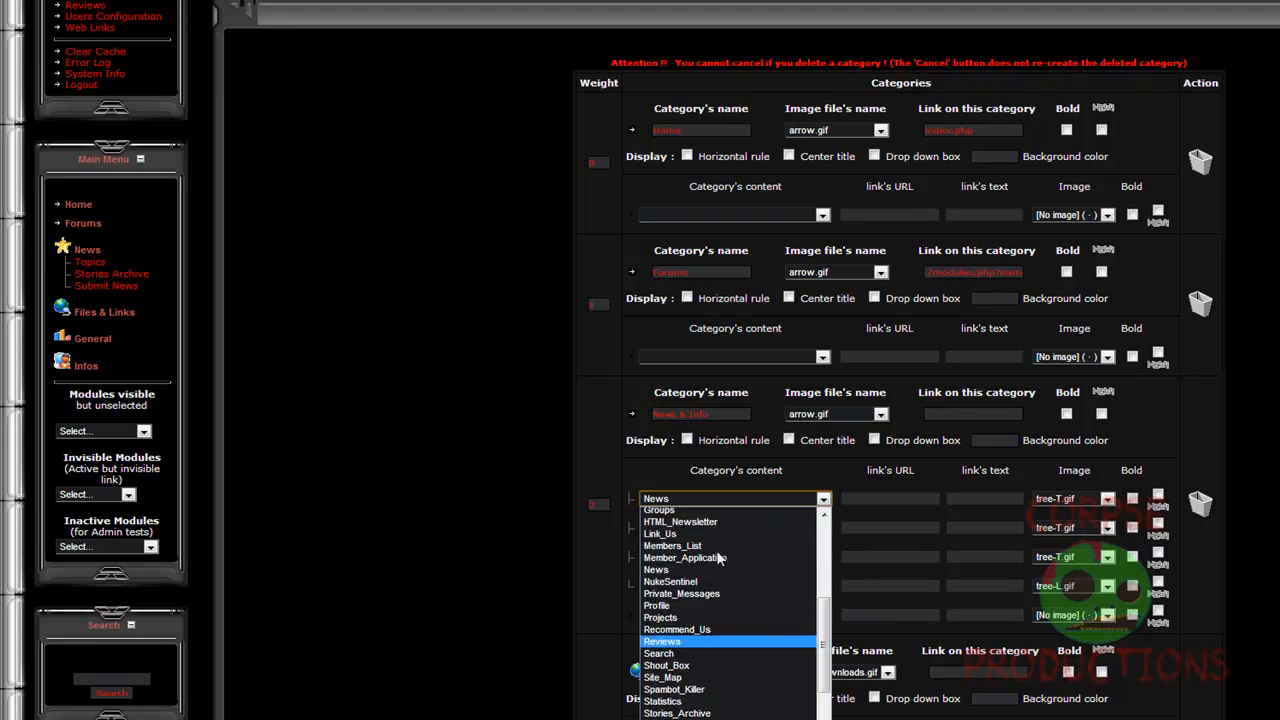
scroll(693, 558, down, 3)
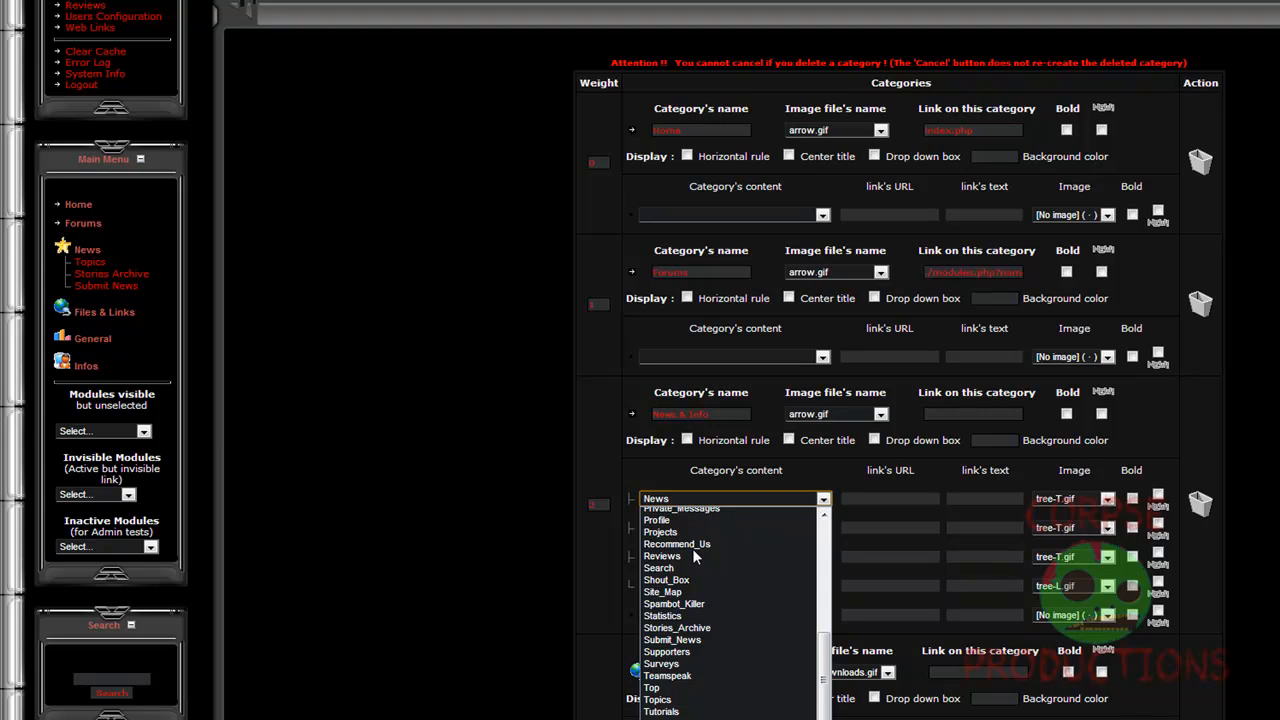
scroll(752, 581, up, 3)
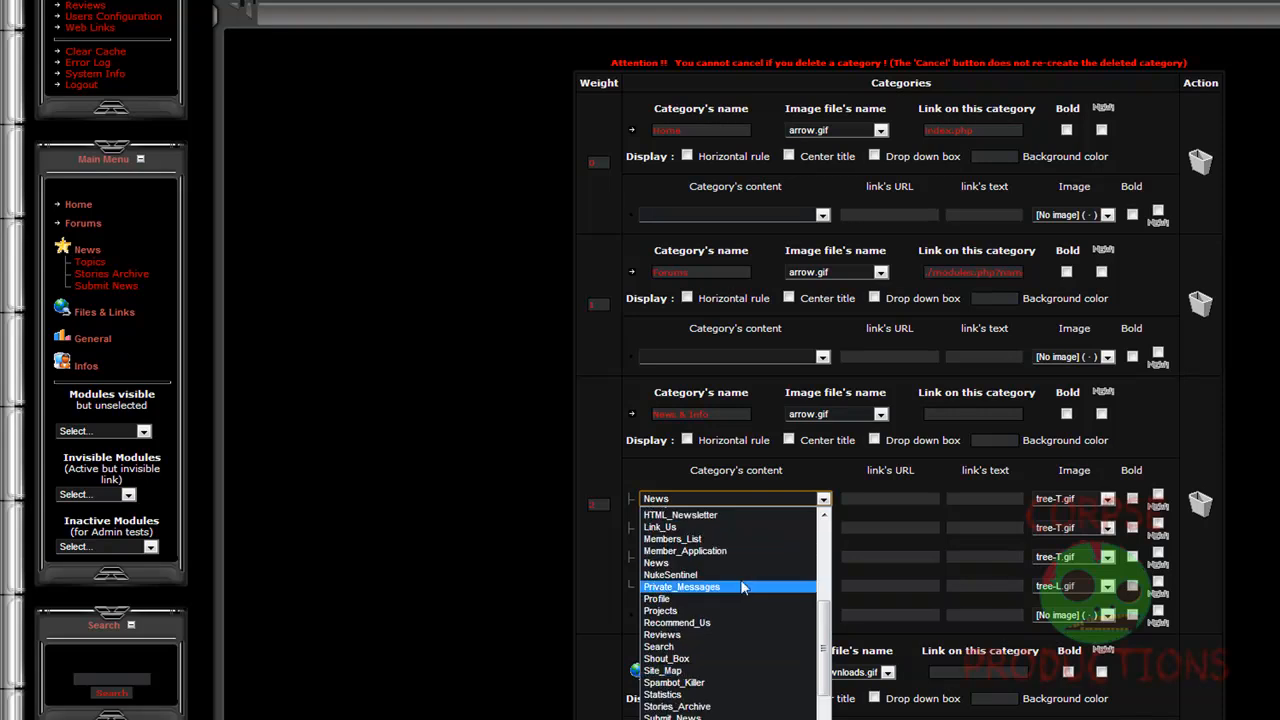
click(663, 565)
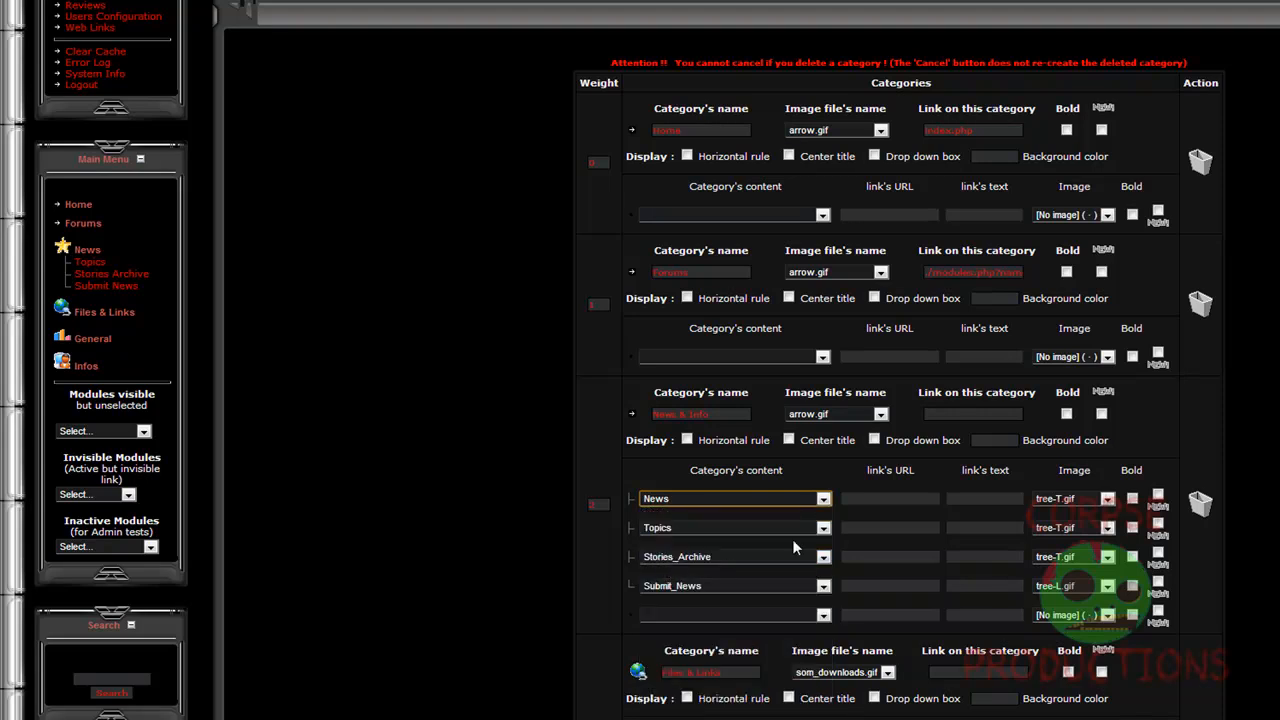
Add News as the content of the empty row below Submit_News in the News & Info category
click(823, 614)
scroll(751, 538, down, 10)
scroll(702, 508, up, 9)
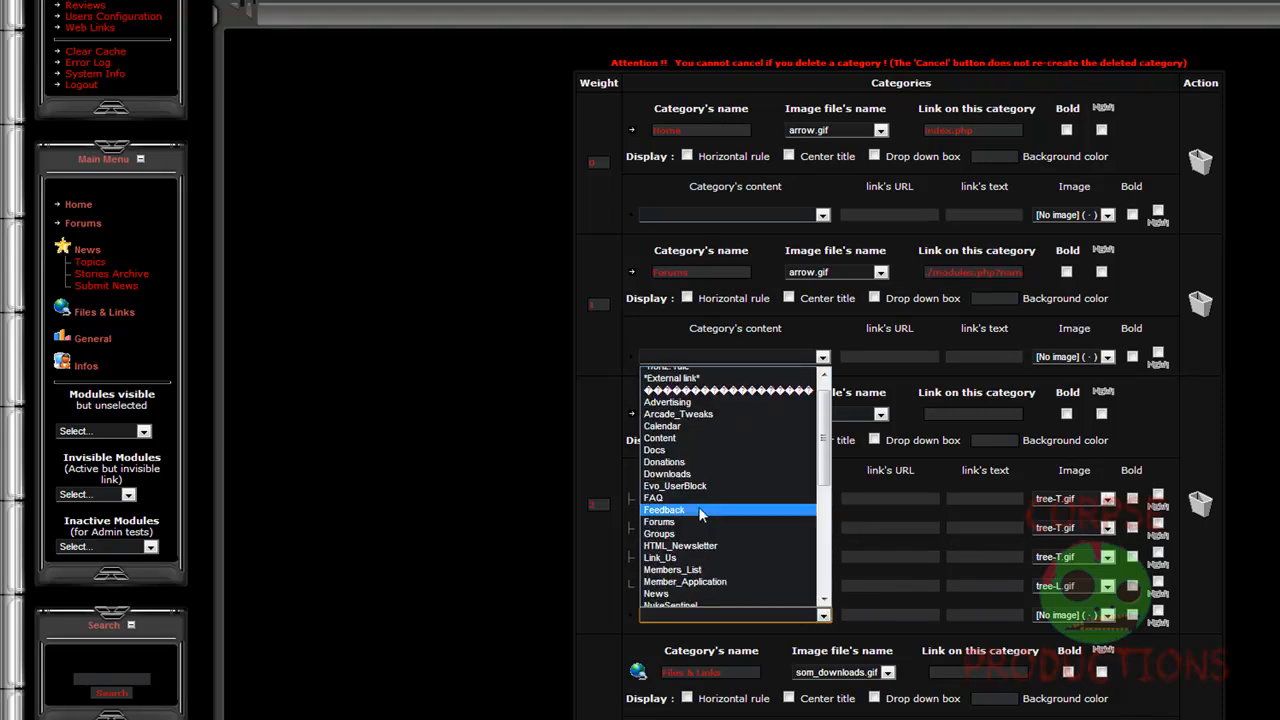
scroll(685, 503, down, 3)
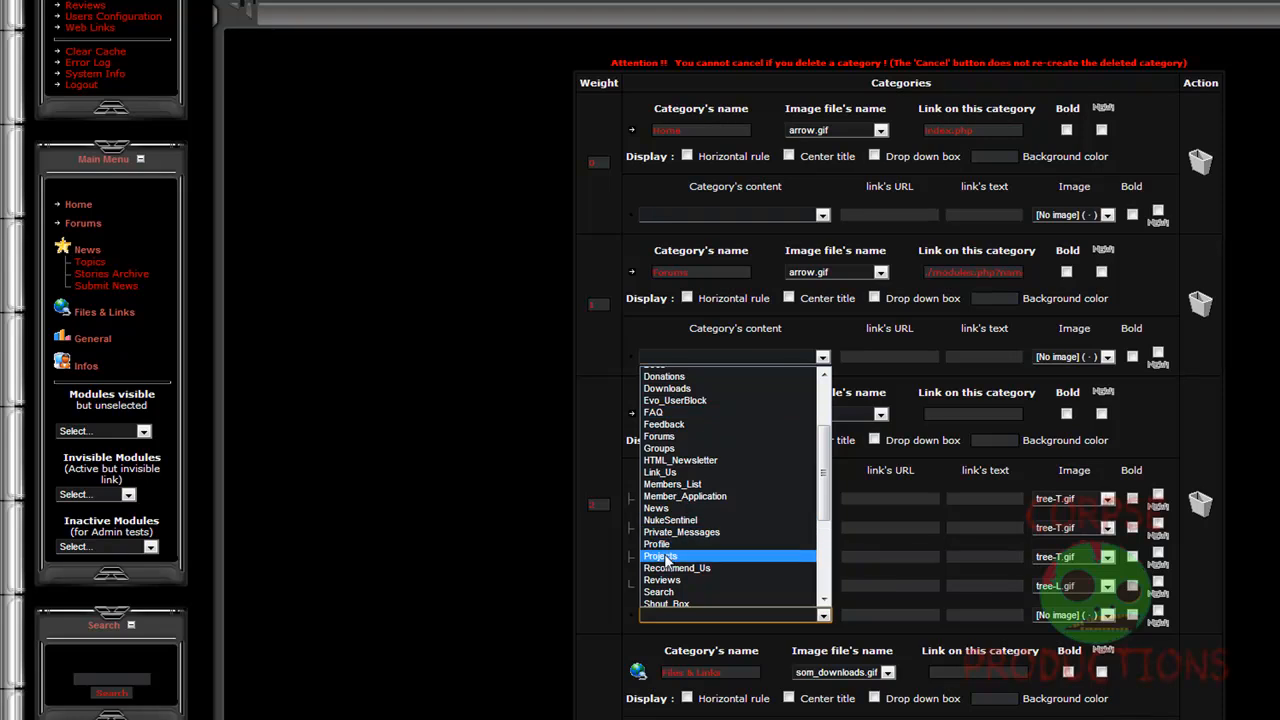
click(674, 512)
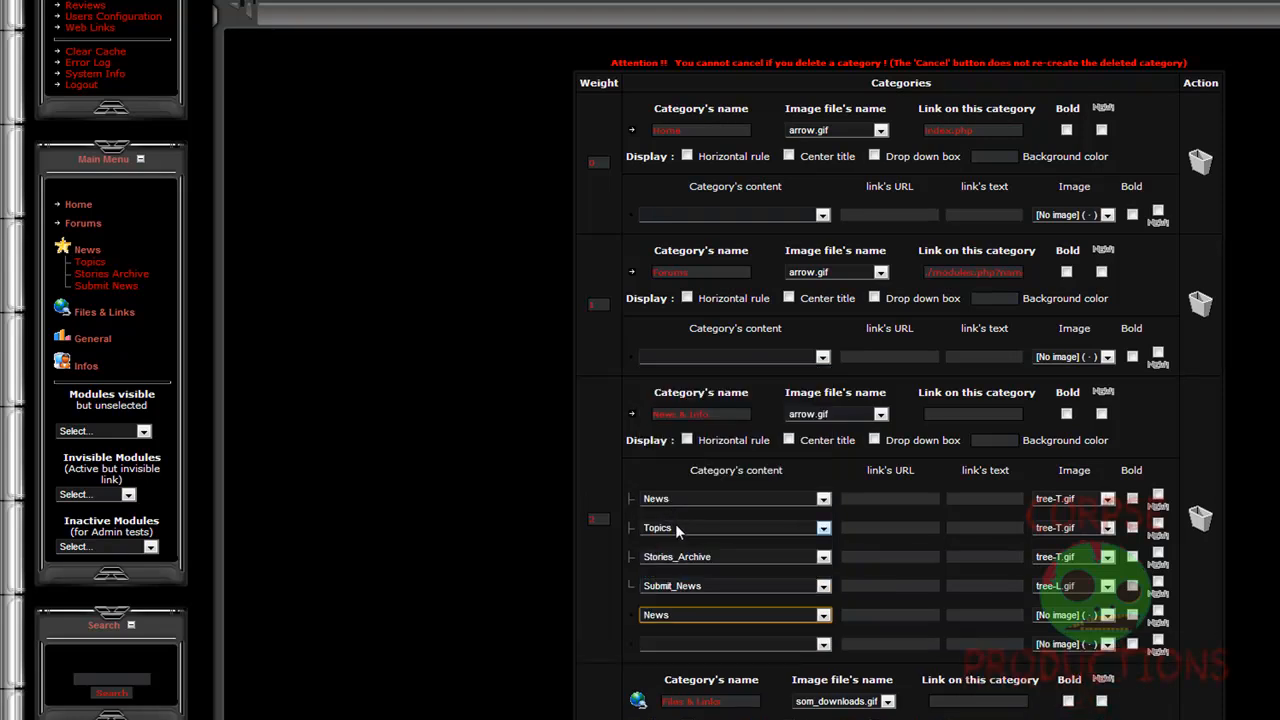
Set the image of the Submit_News row to tree-T.gif and that of the added News row to tree-L.gif
click(1093, 590)
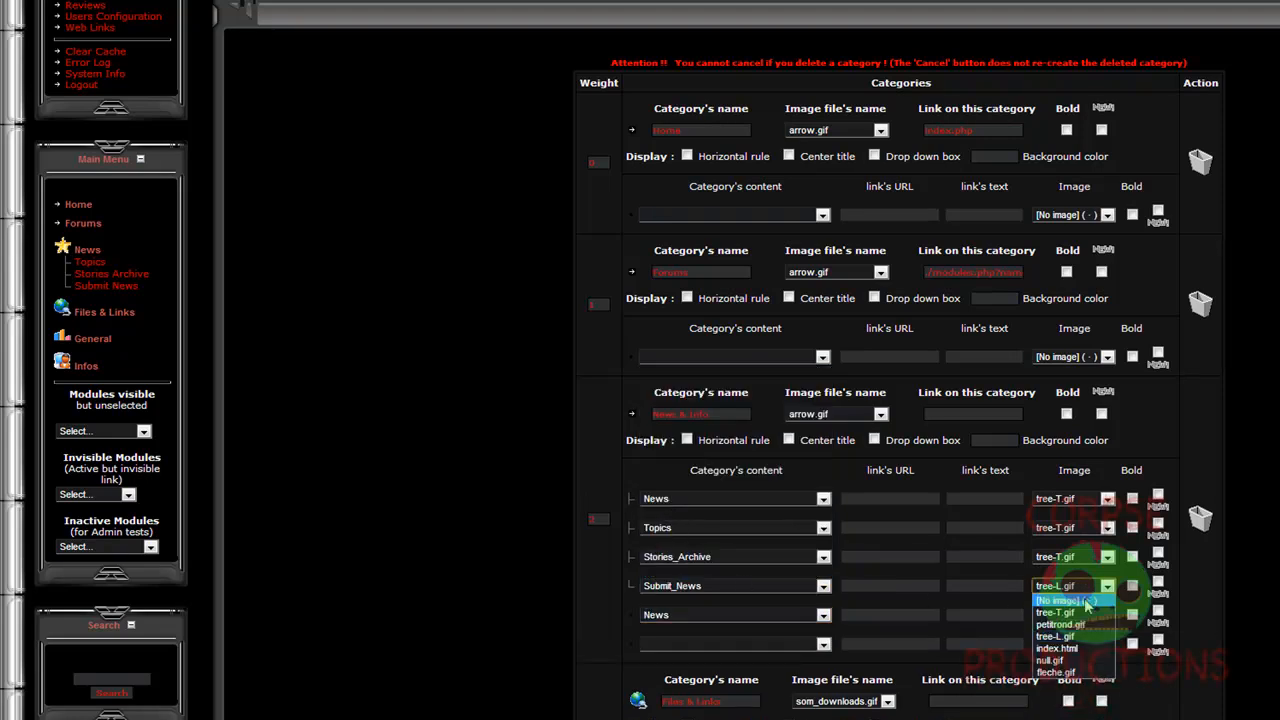
click(1080, 622)
click(1079, 618)
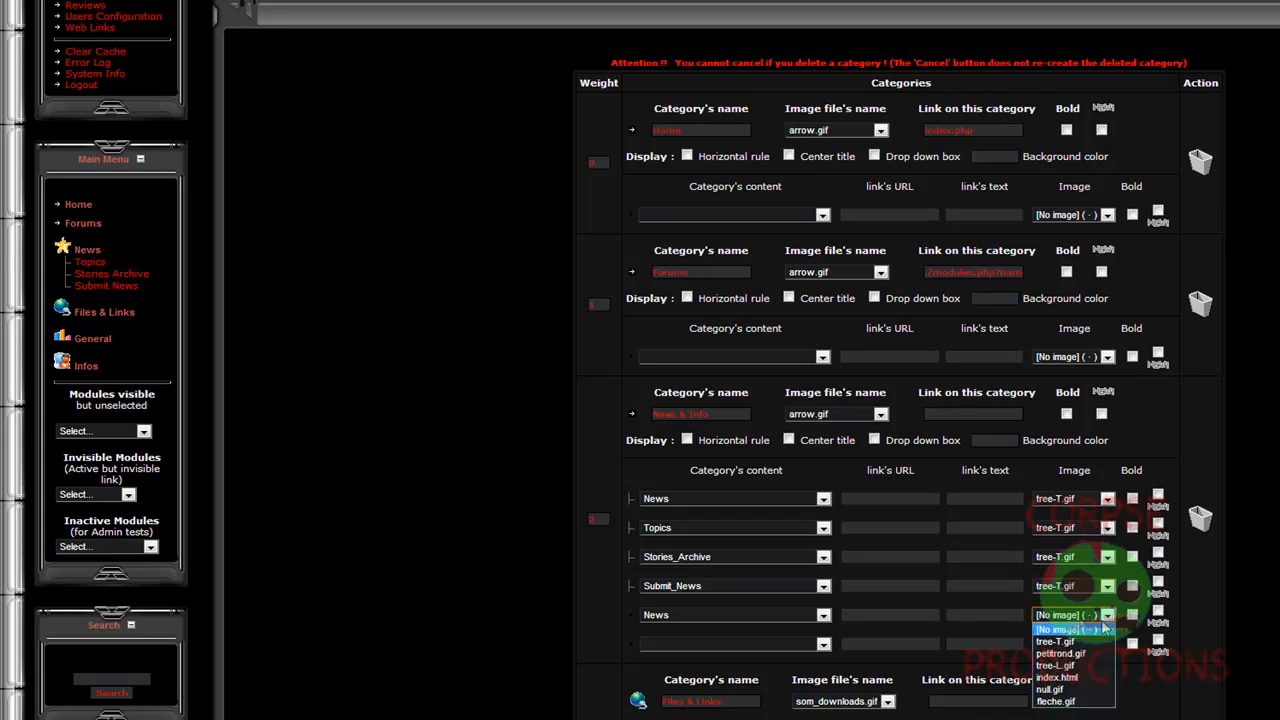
click(1068, 666)
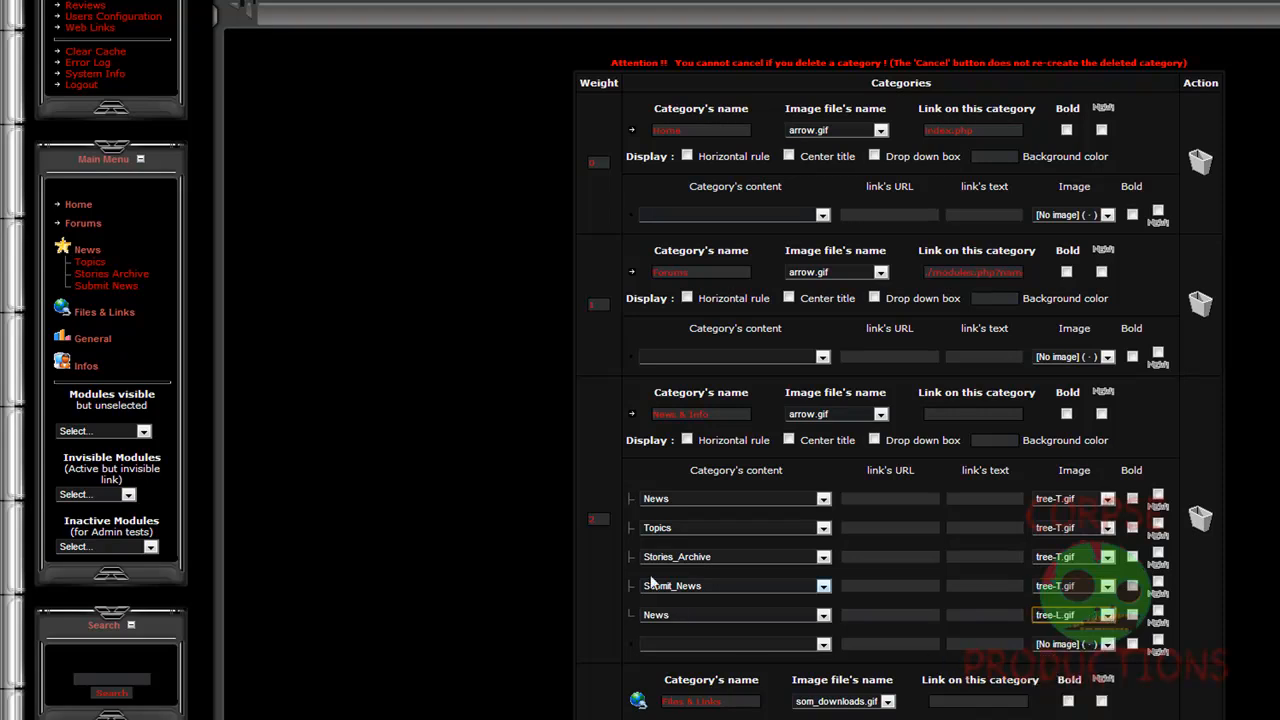
Save the Sommaire changes and expand News & Info in the updated Main Menu
scroll(1224, 624, down, 15)
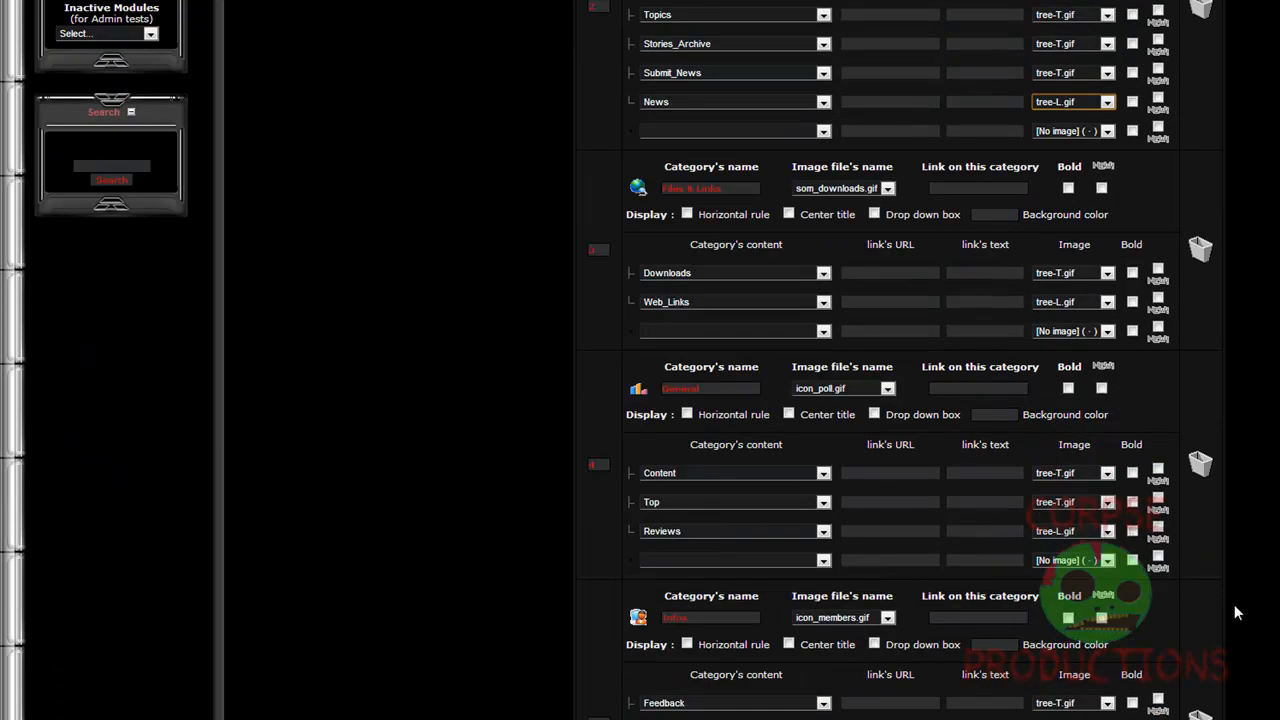
click(1081, 515)
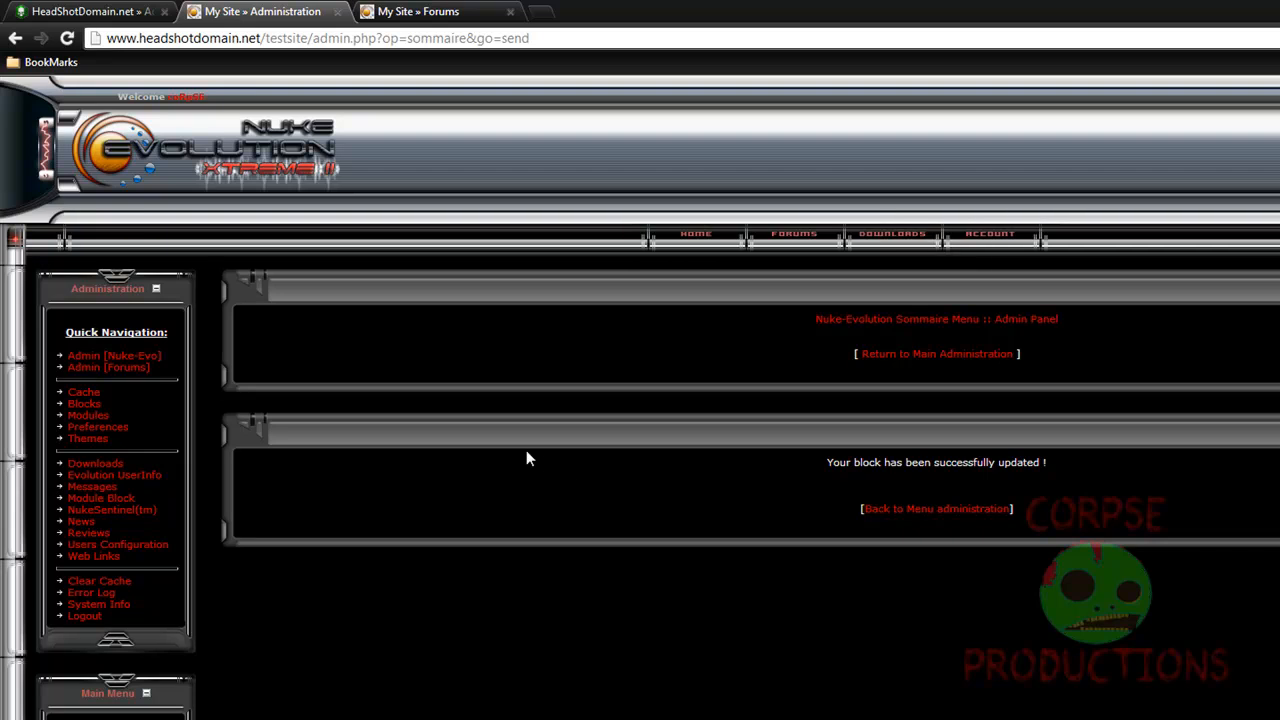
scroll(345, 450, down, 4)
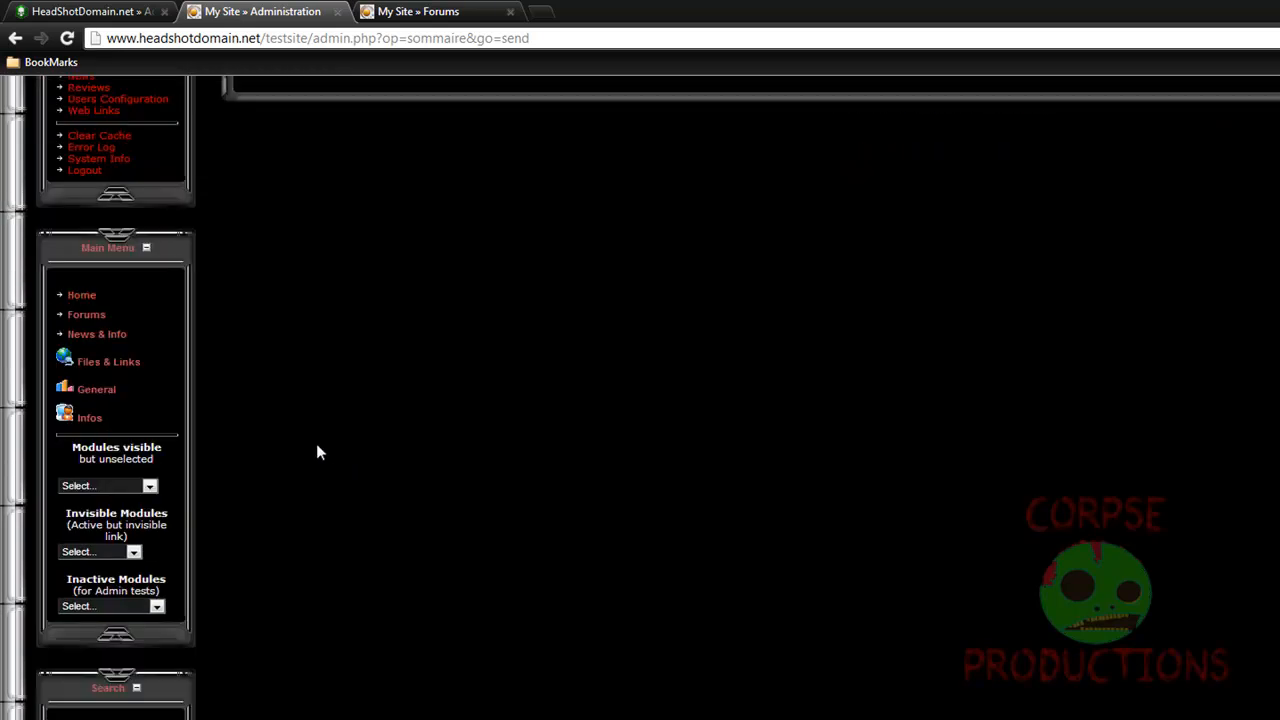
click(100, 336)
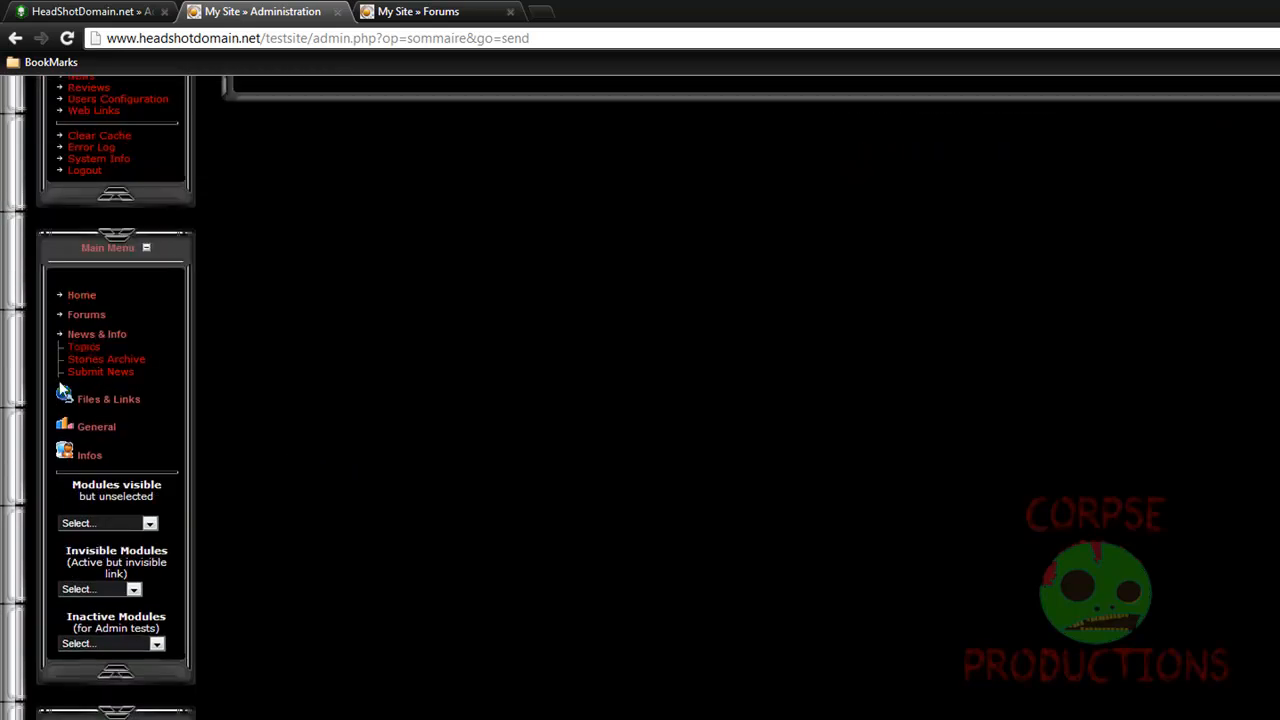
Return to the Sommaire menu administration and review the News & Info content rows
scroll(513, 408, up, 4)
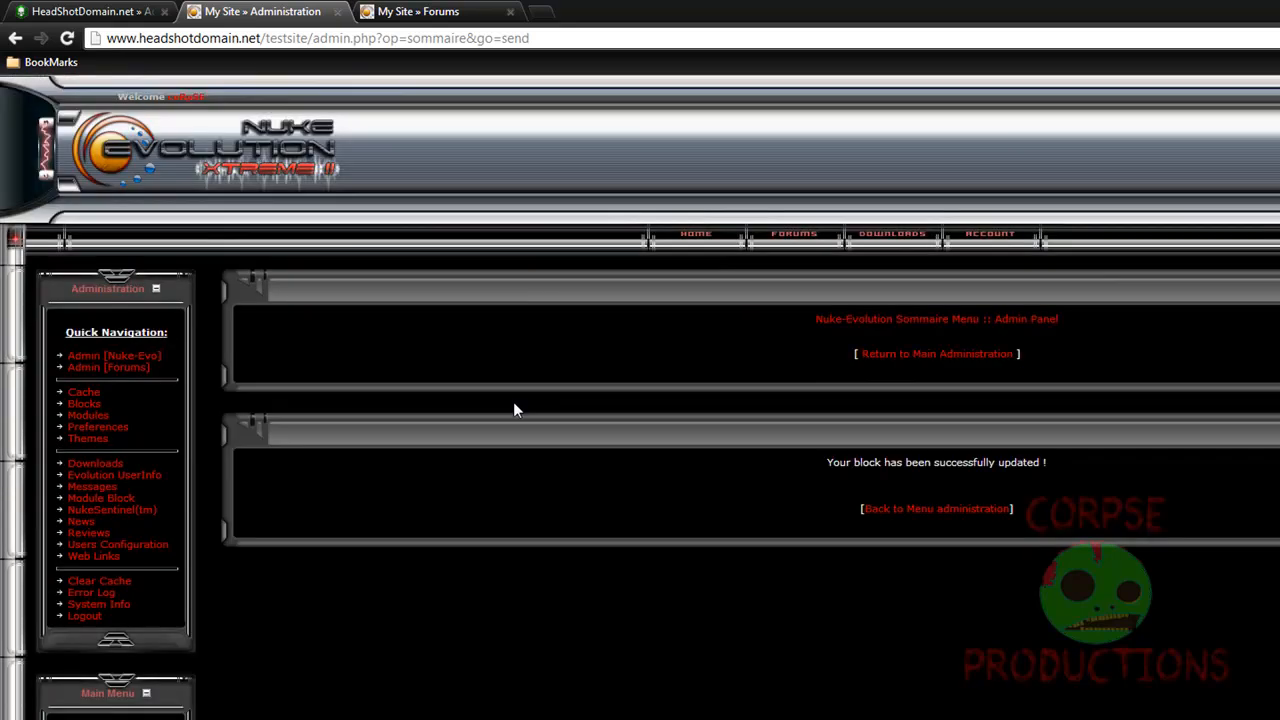
click(938, 512)
scroll(830, 475, down, 5)
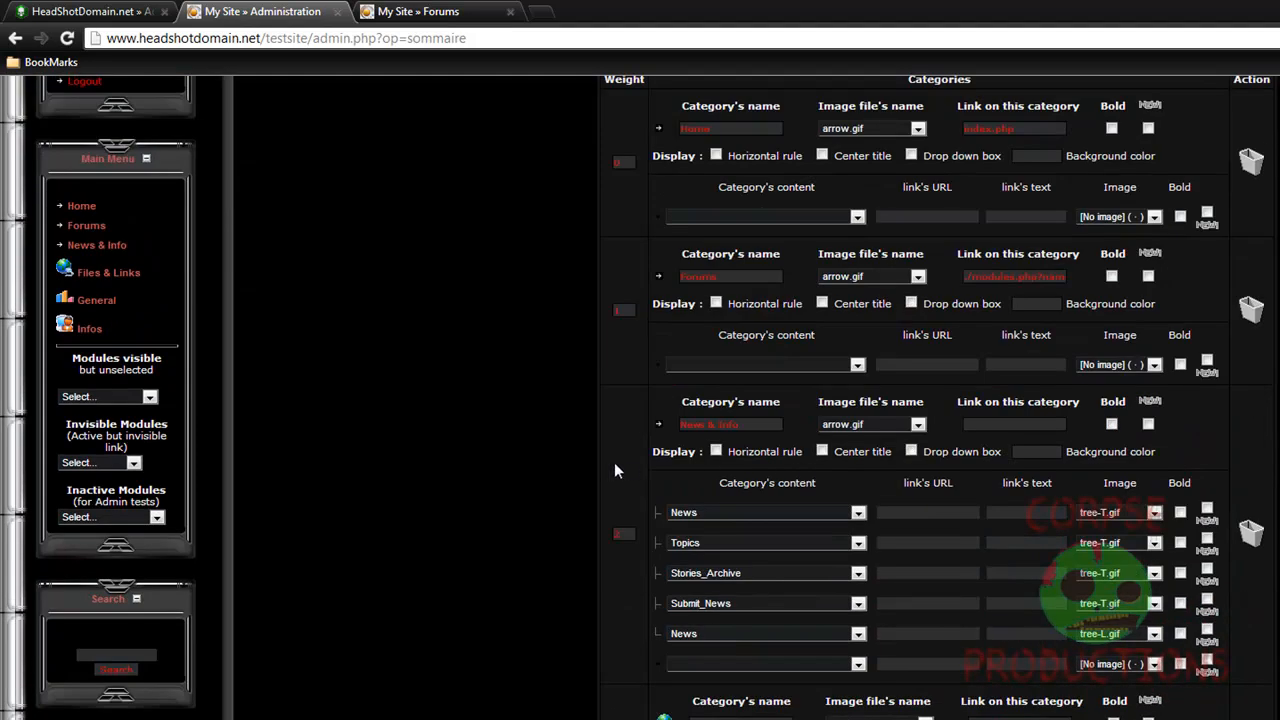
scroll(612, 463, up, 5)
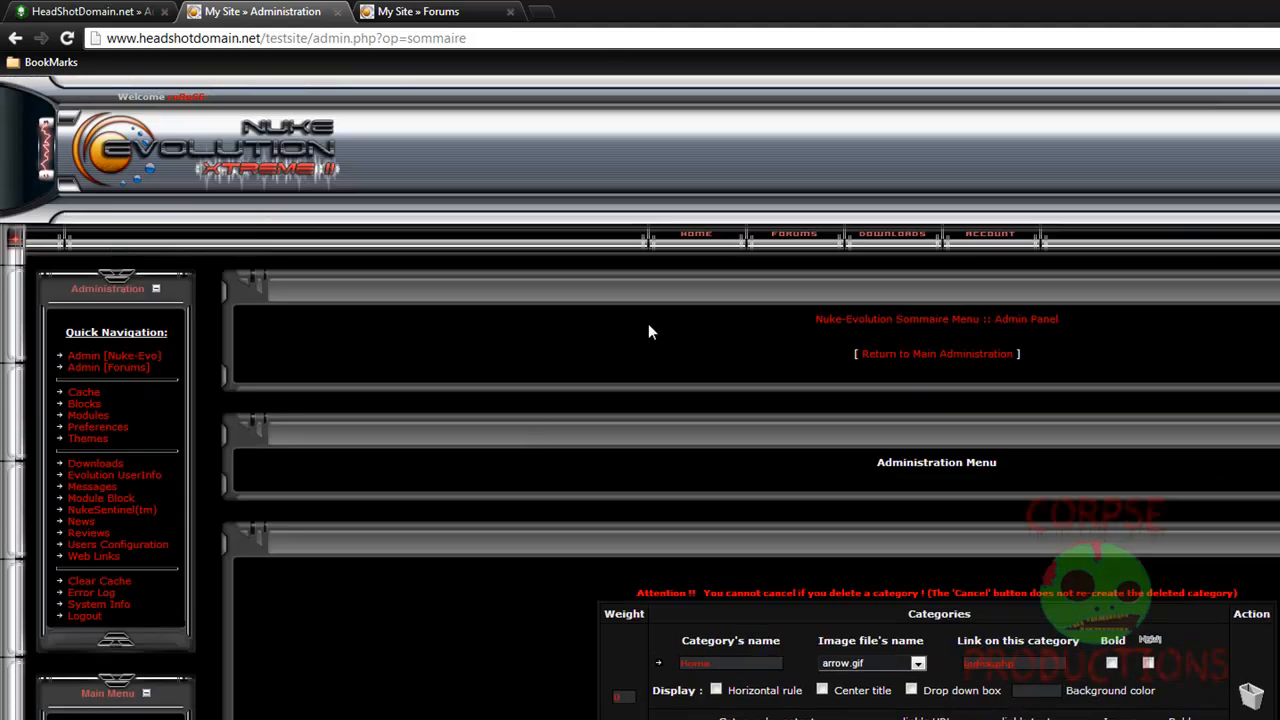
Switch to the Forums browser tab and open the test site's home page there
click(403, 12)
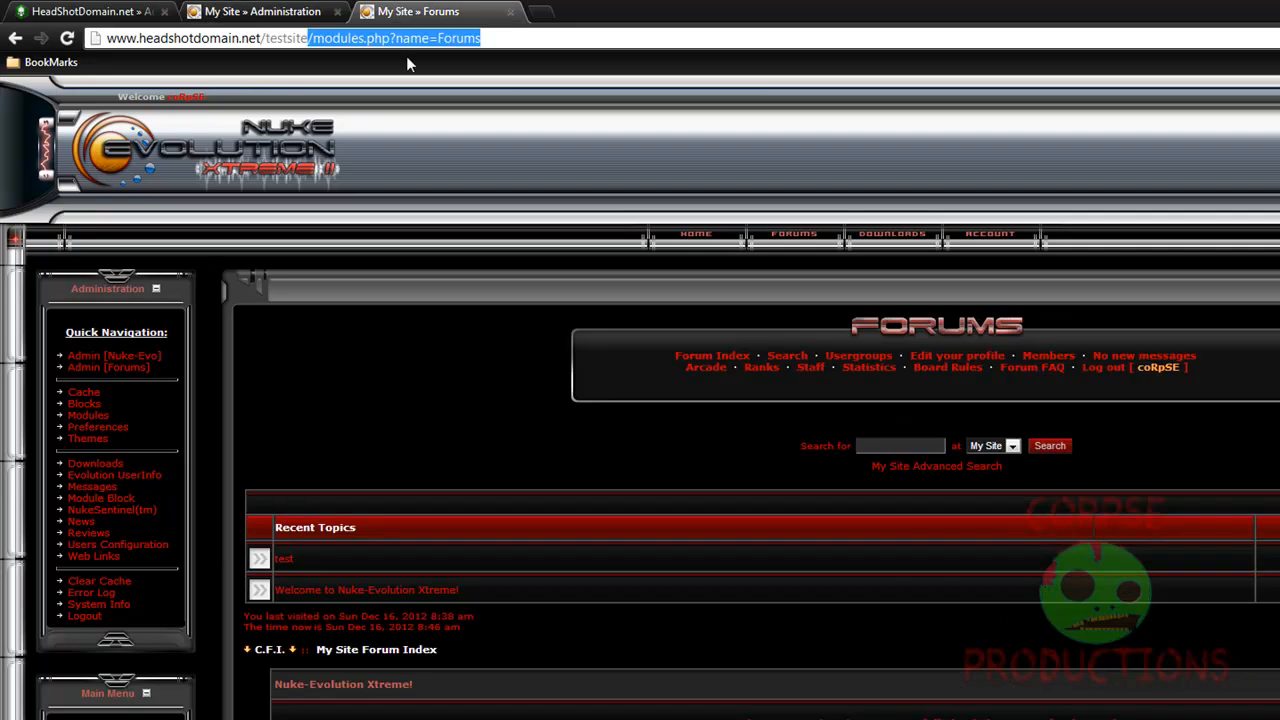
click(693, 243)
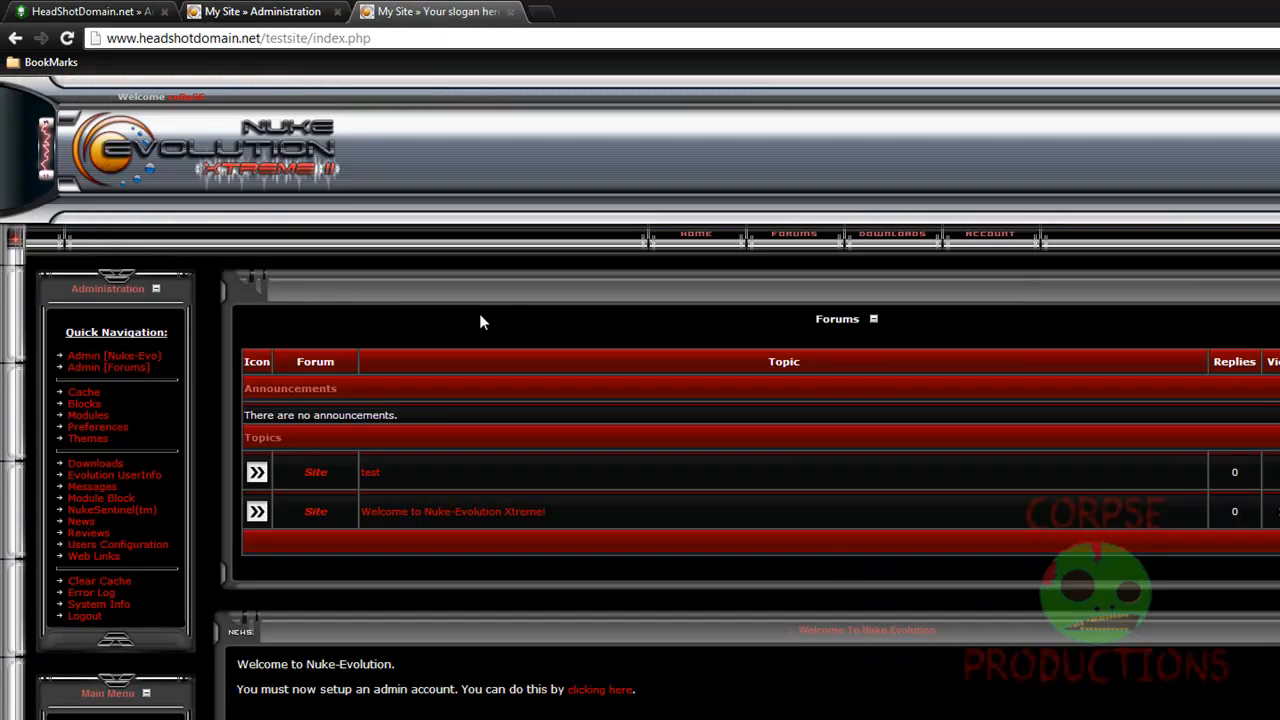
scroll(783, 331, down, 2)
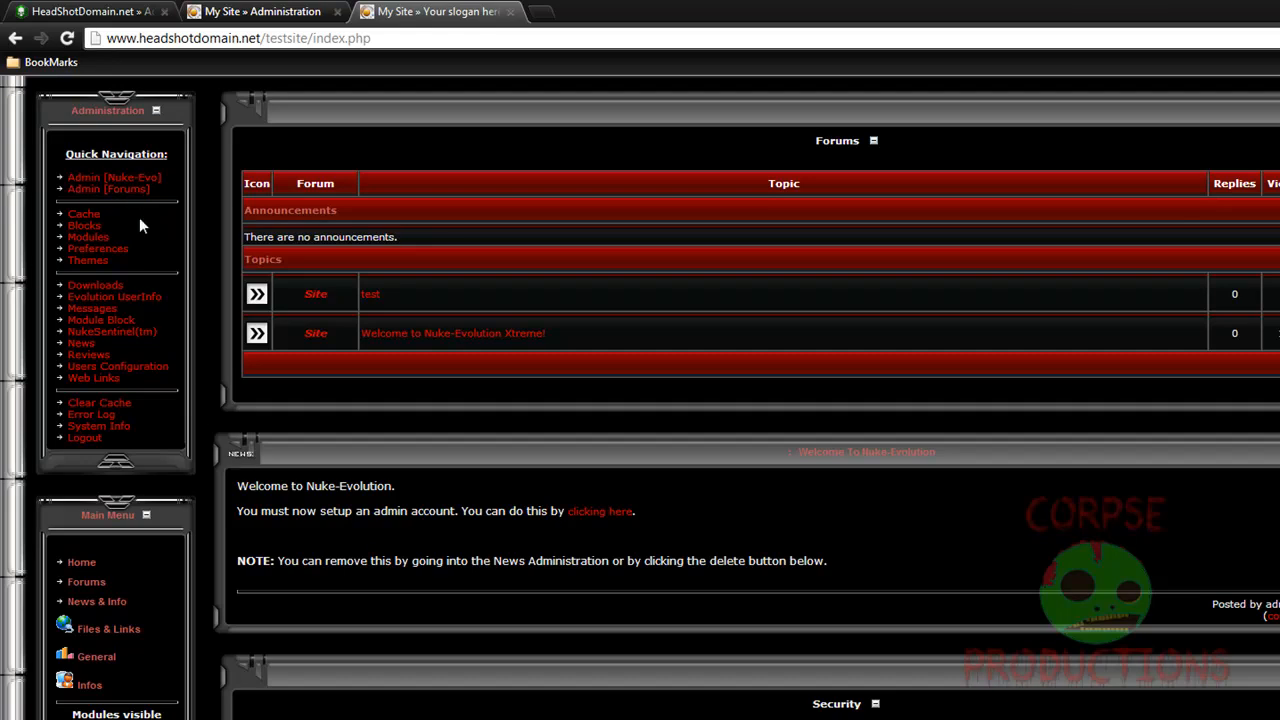
Open the News module's page from the Modules administration and select the /modules.php?name=News part of its address
click(80, 241)
scroll(535, 306, down, 10)
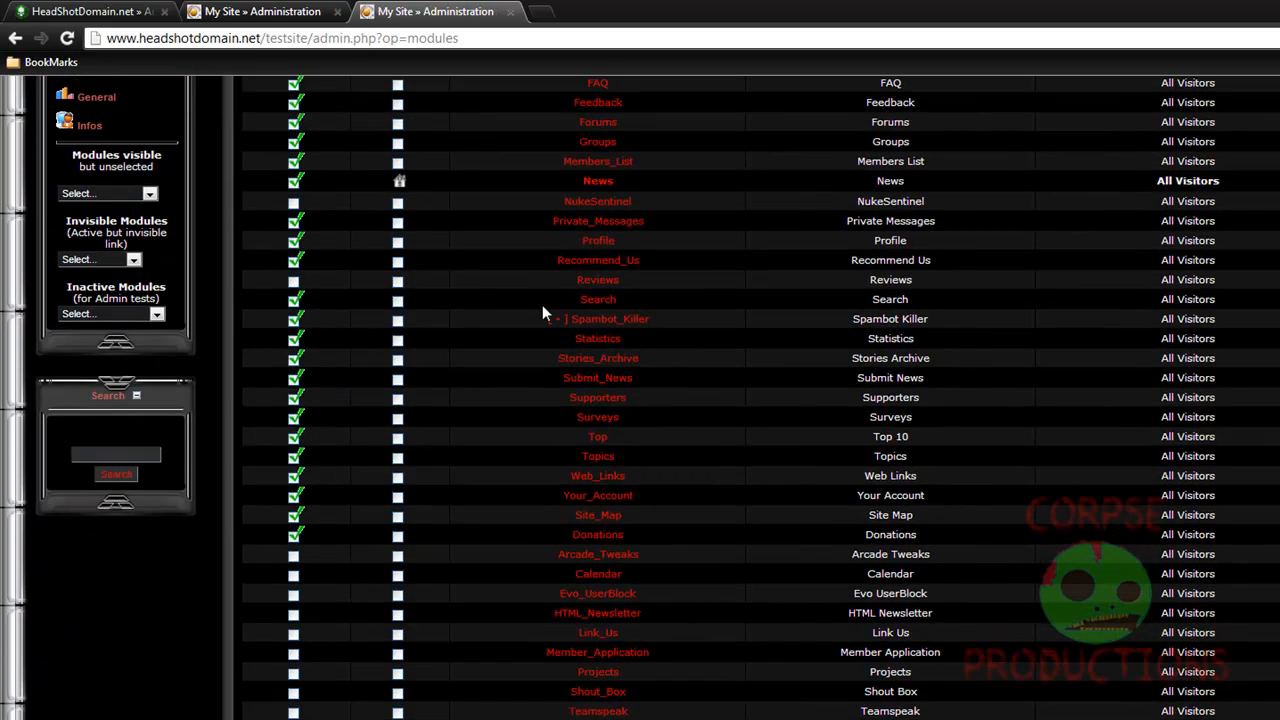
scroll(750, 576, up, 2)
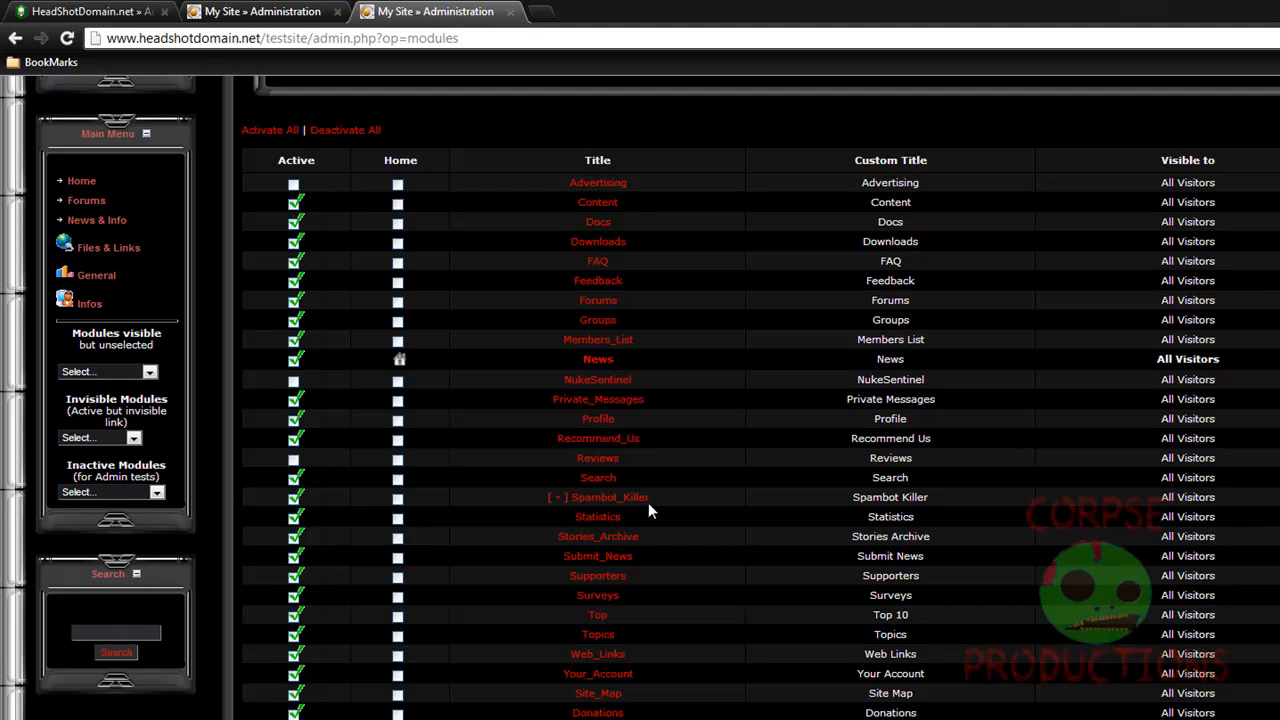
click(600, 361)
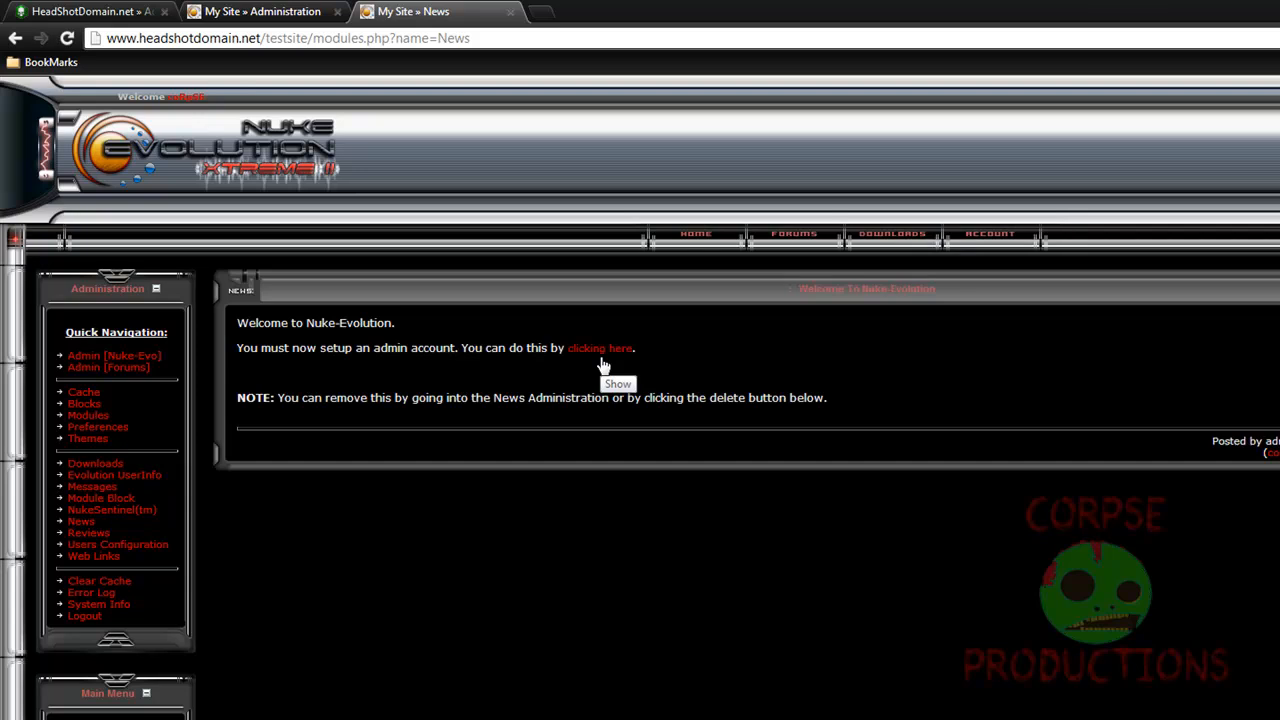
drag(470, 38, 308, 38)
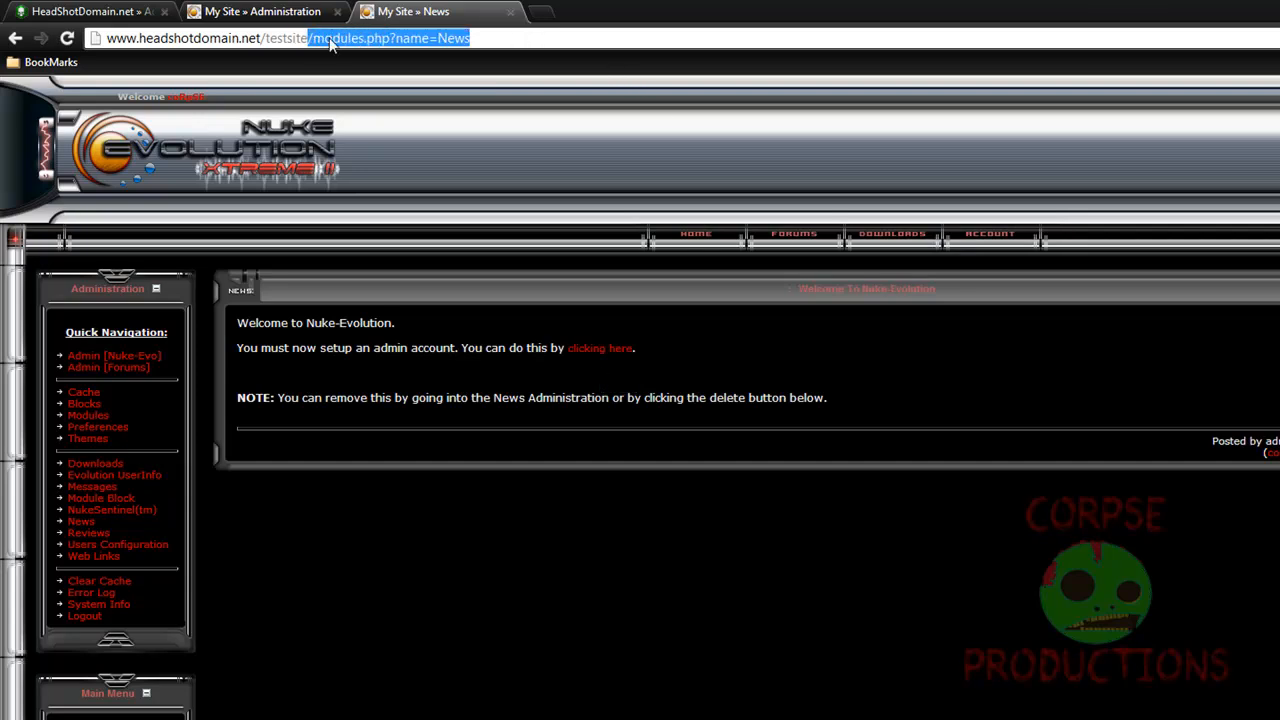
Copy the selected /modules.php?name=News address part and return to the News & Info category in the Sommaire administration
right_click(333, 44)
click(356, 94)
click(228, 12)
scroll(412, 357, down, 7)
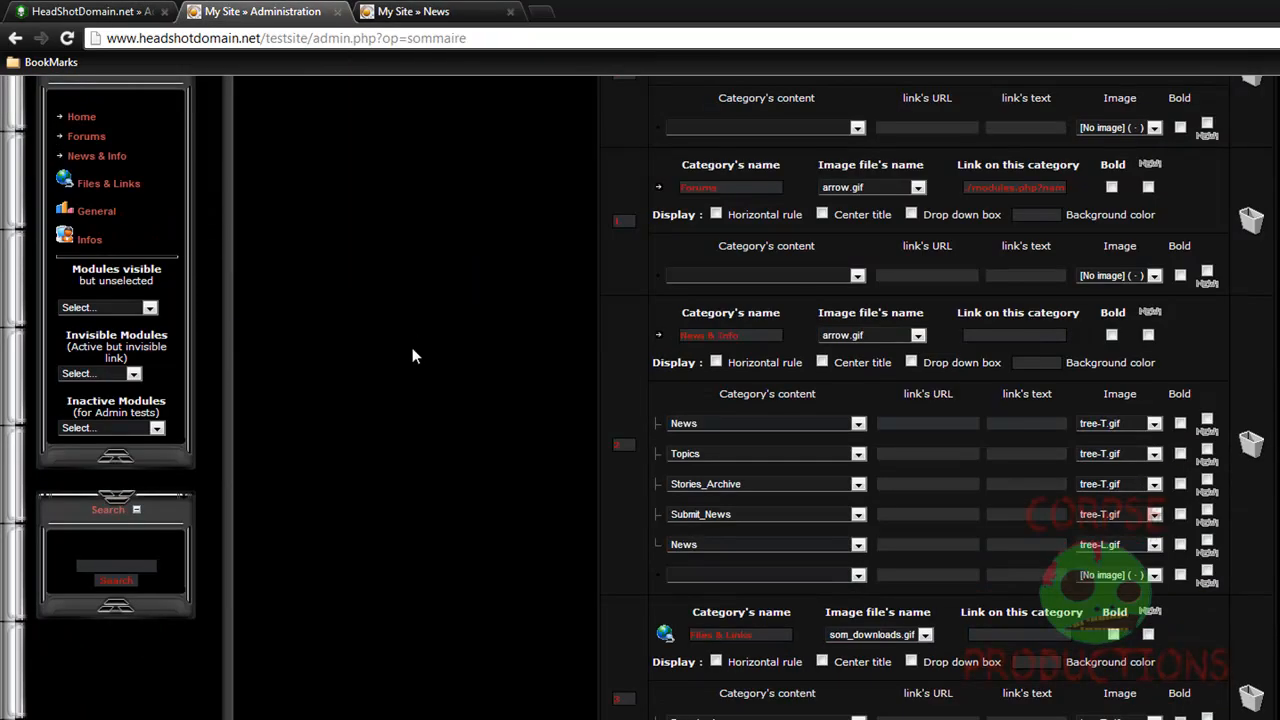
Clear the duplicate News row at the end of News & Info with [No image], and set Submit_News's image to tree-L.gif
click(858, 545)
scroll(805, 563, up, 1)
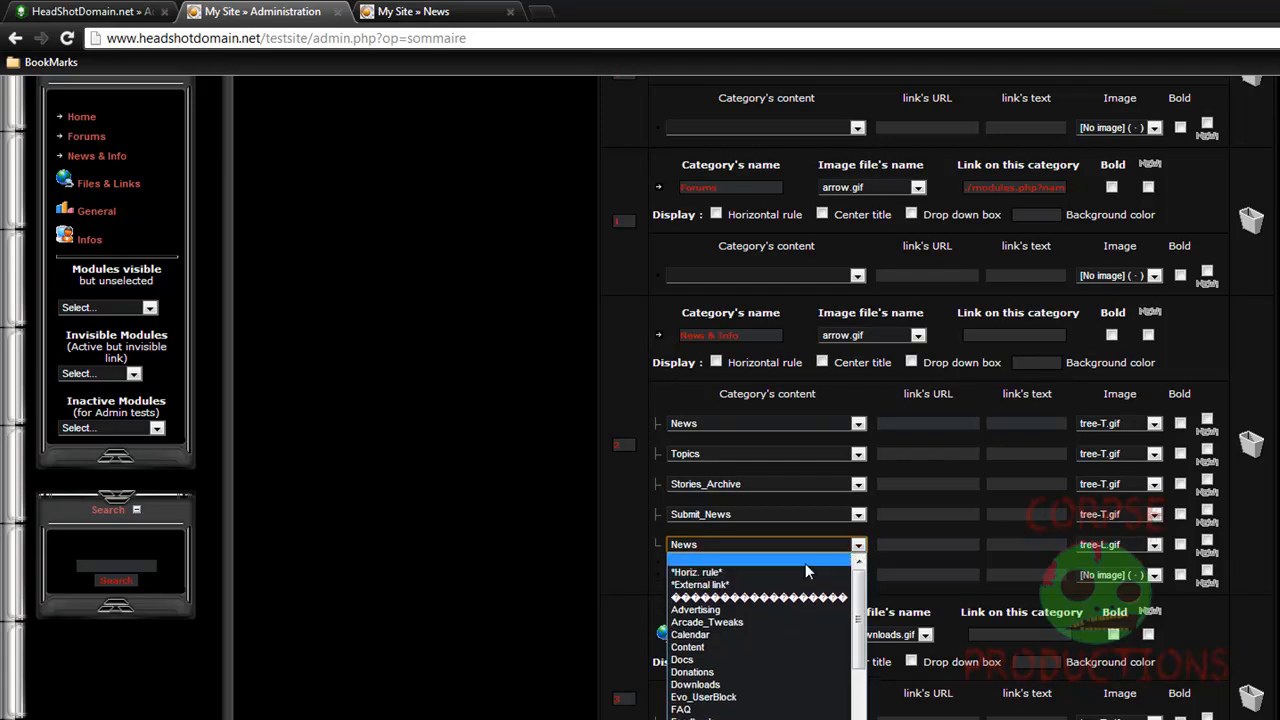
click(812, 562)
click(1155, 545)
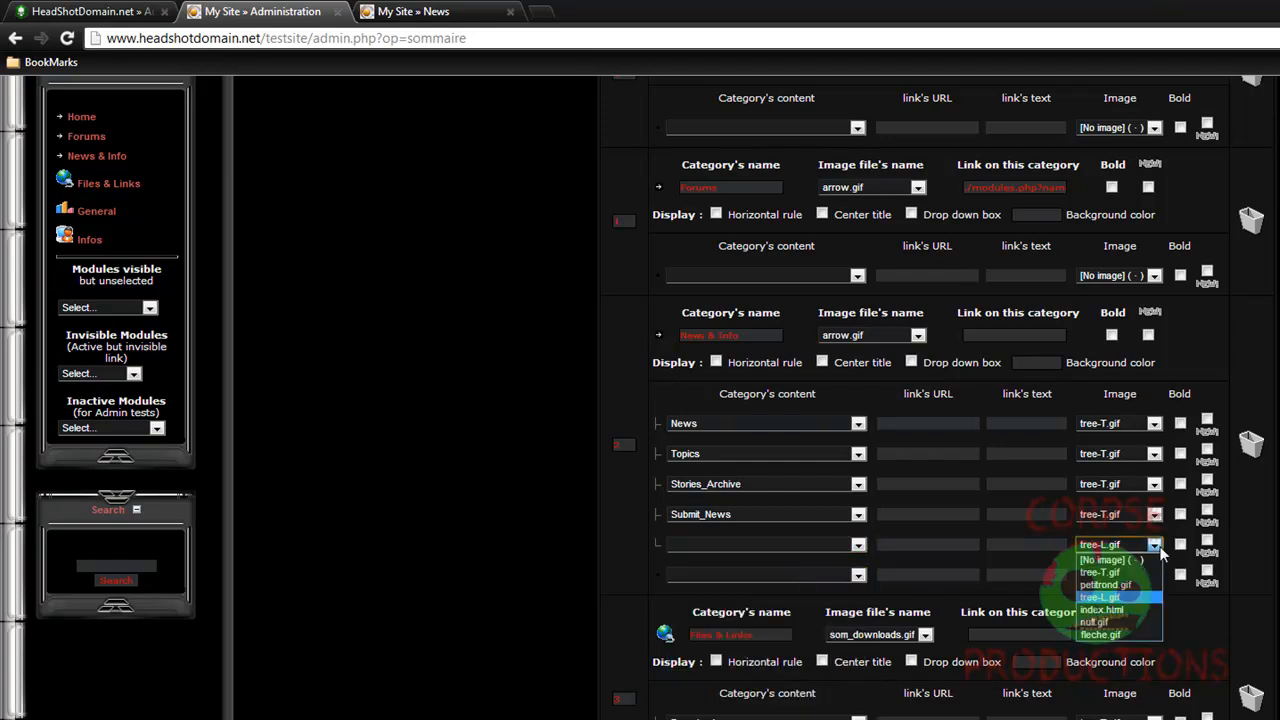
click(1140, 560)
click(1154, 517)
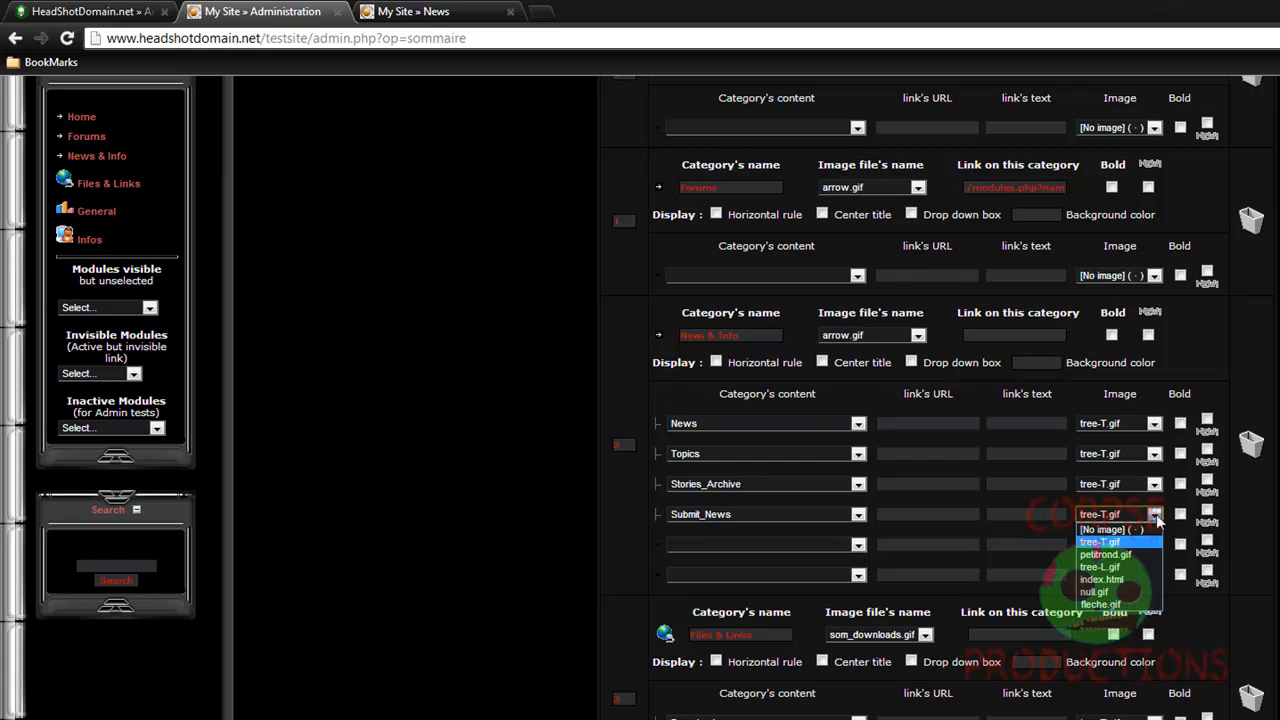
click(1110, 572)
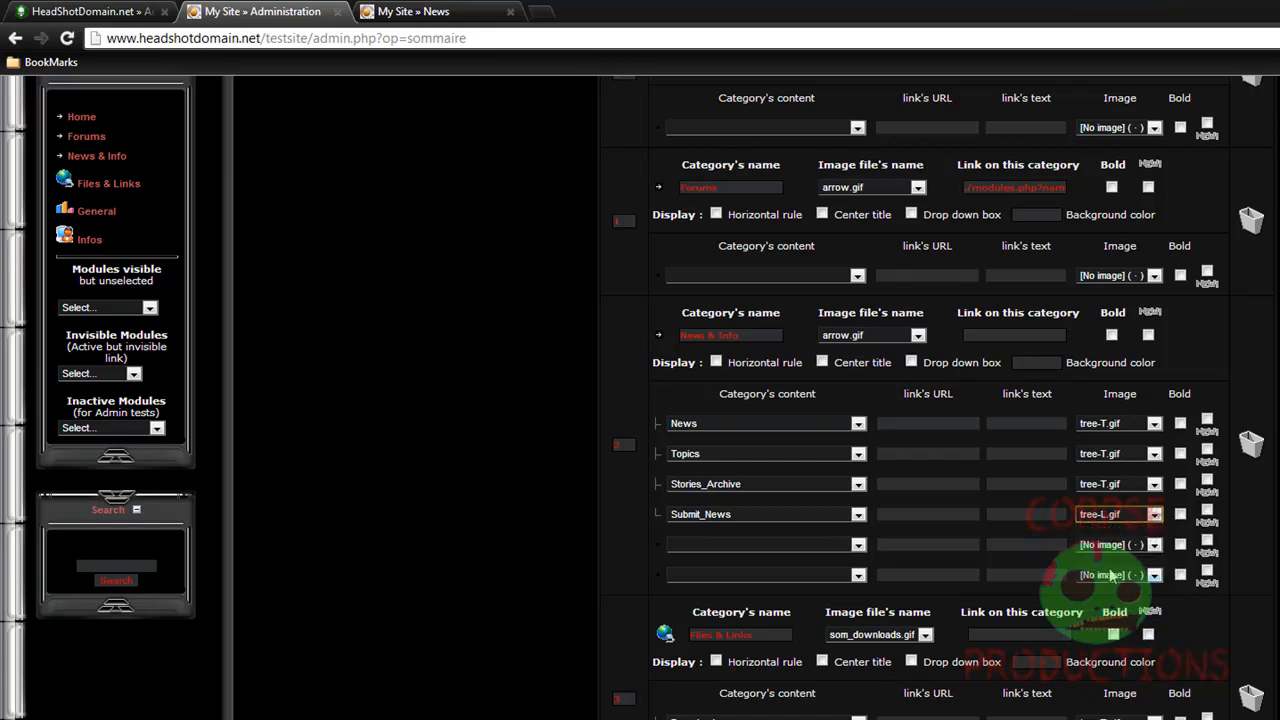
Try blanking the first News content row under News & Info and switching it to *Horiz. rule*
click(858, 424)
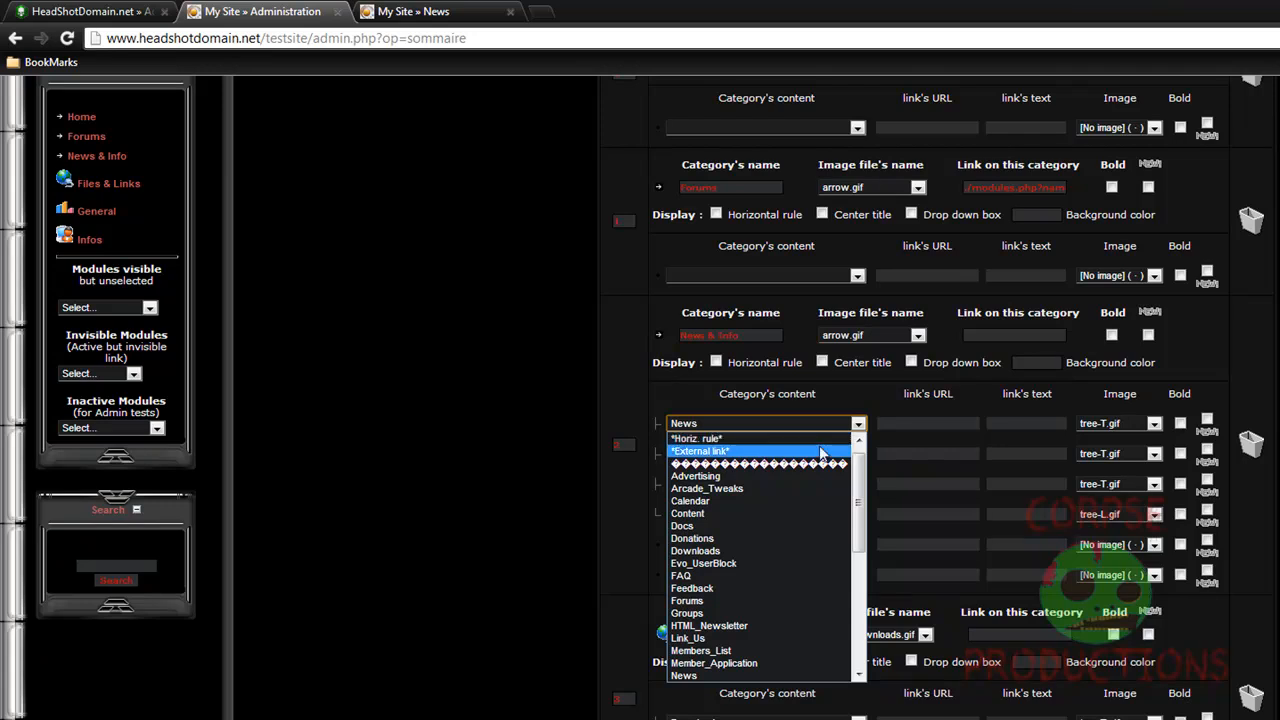
scroll(820, 443, up, 1)
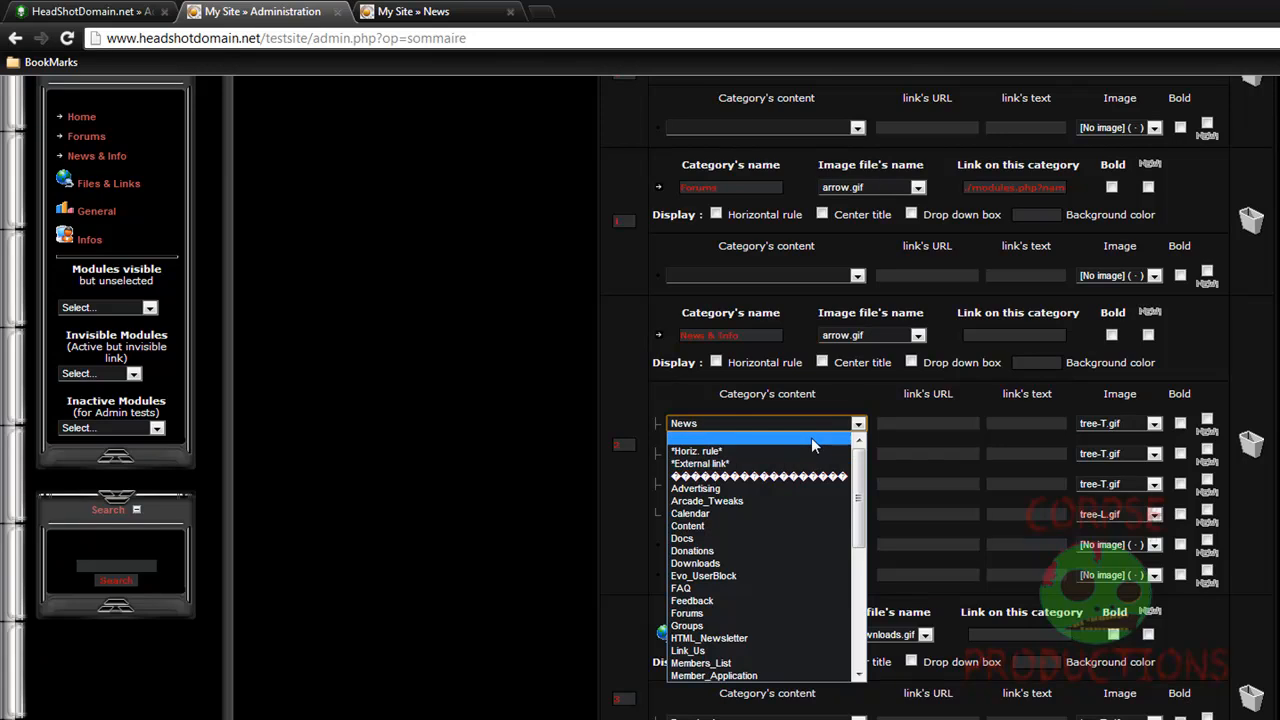
click(811, 437)
click(1028, 420)
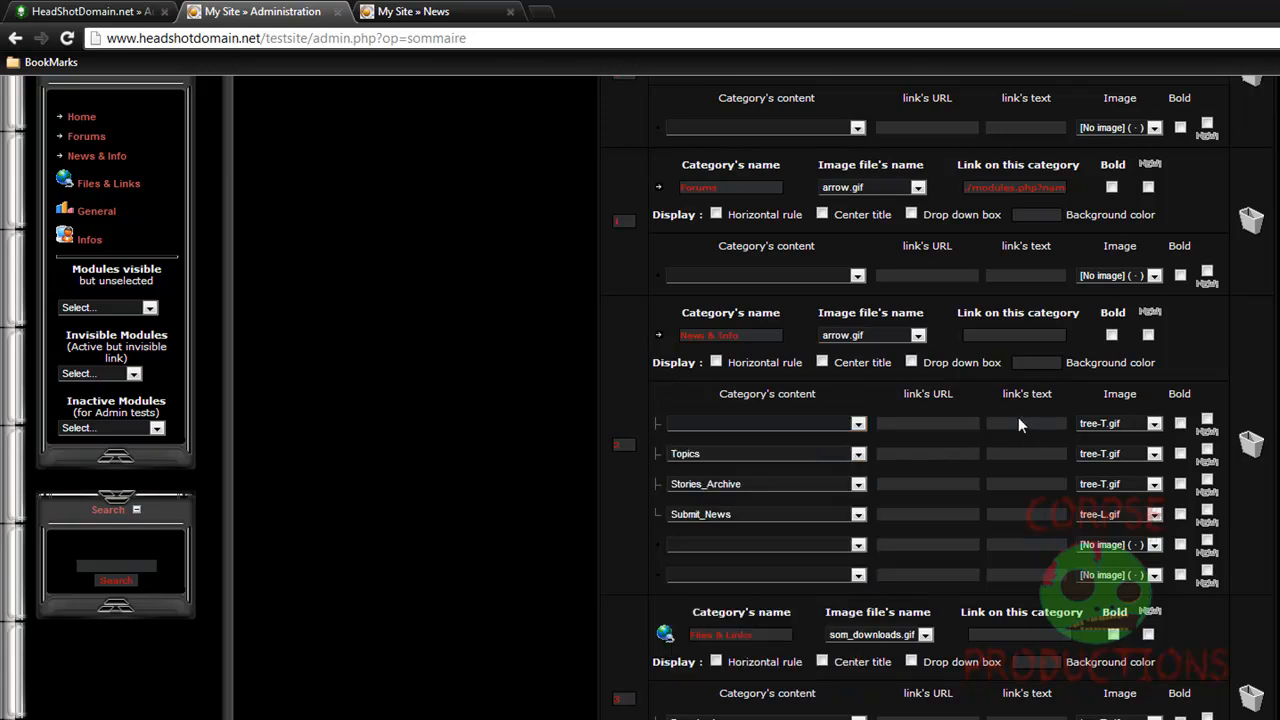
click(858, 424)
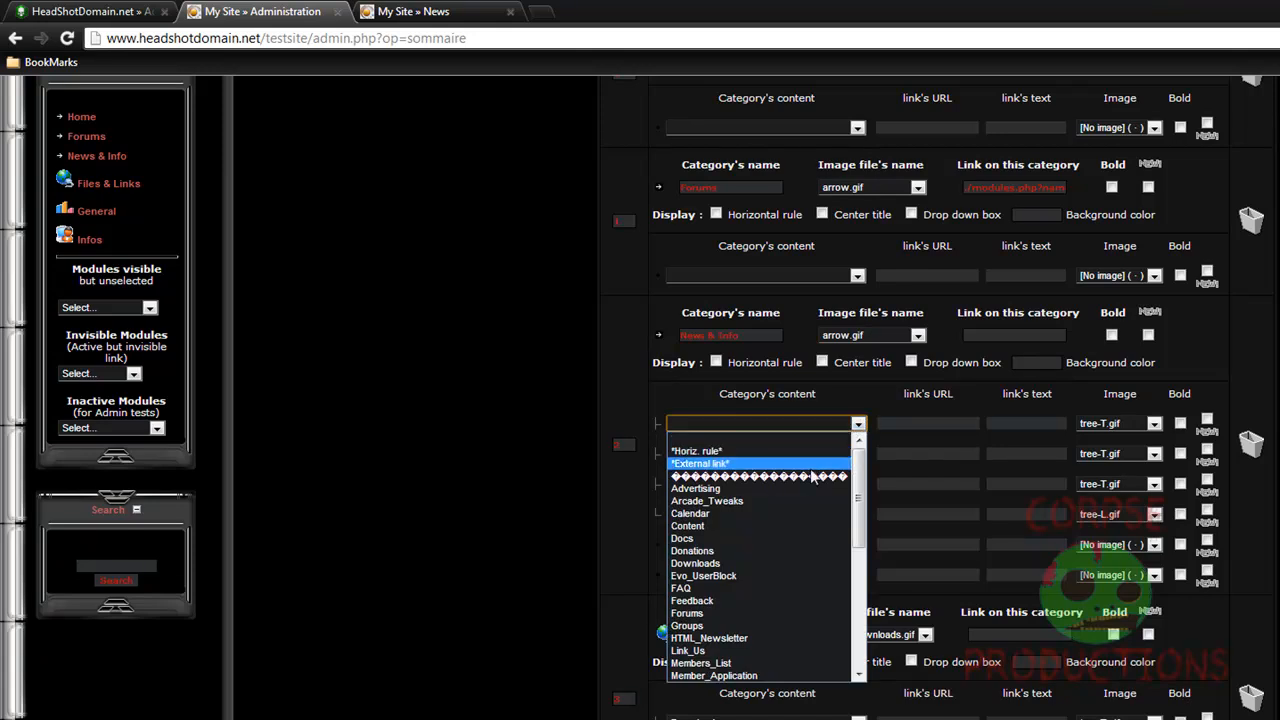
click(893, 451)
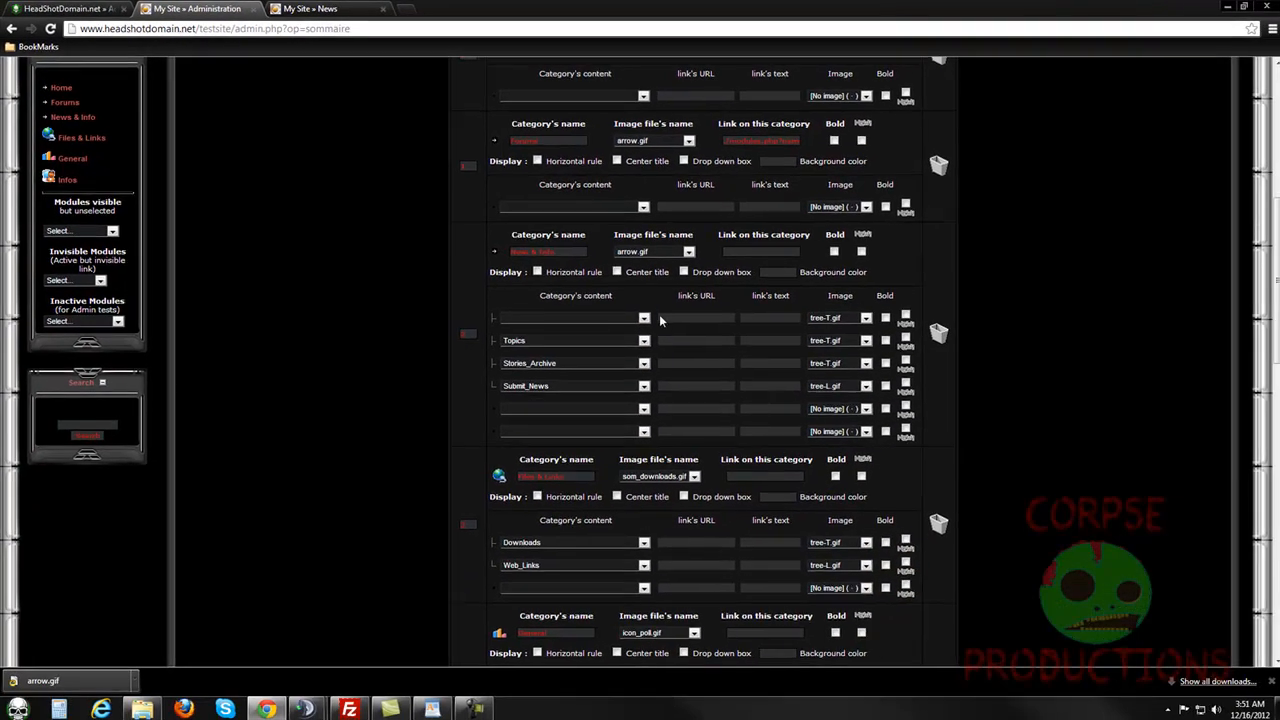
click(858, 424)
click(614, 339)
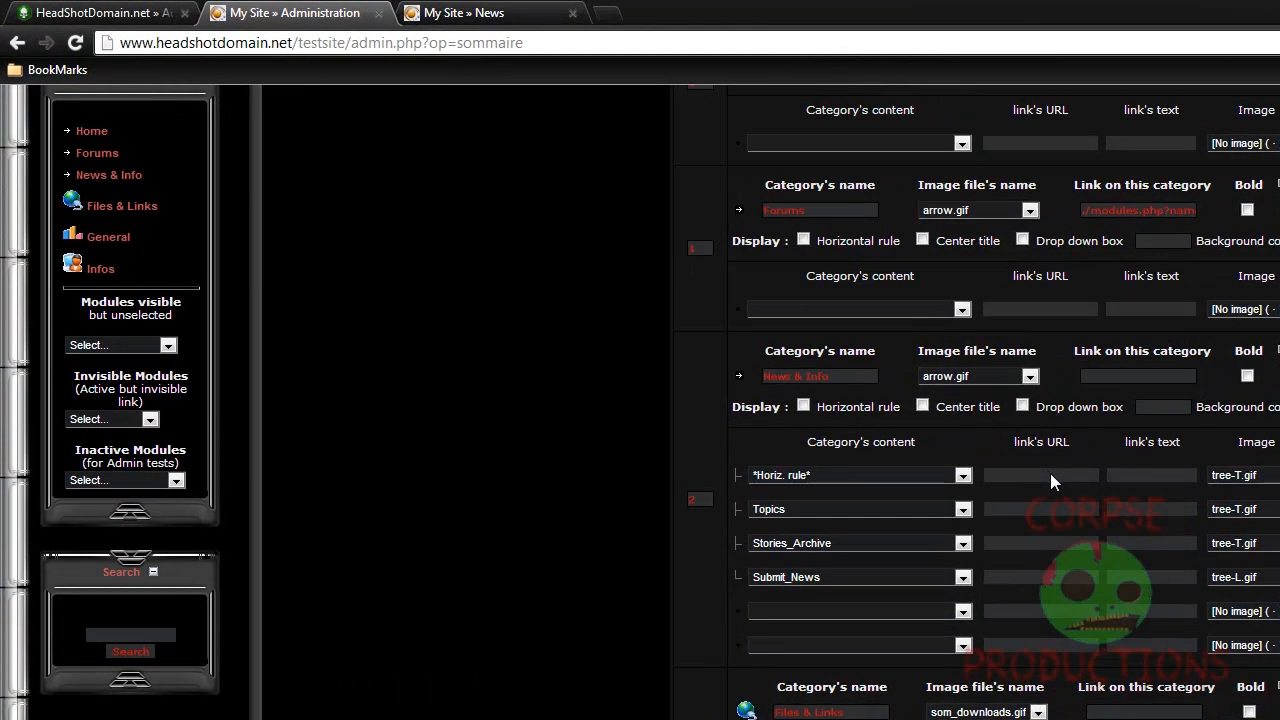
Make the first News & Info content row an *External link* with the URL ./modules.php?name=News and the link text News
click(962, 477)
scroll(914, 544, down, 7)
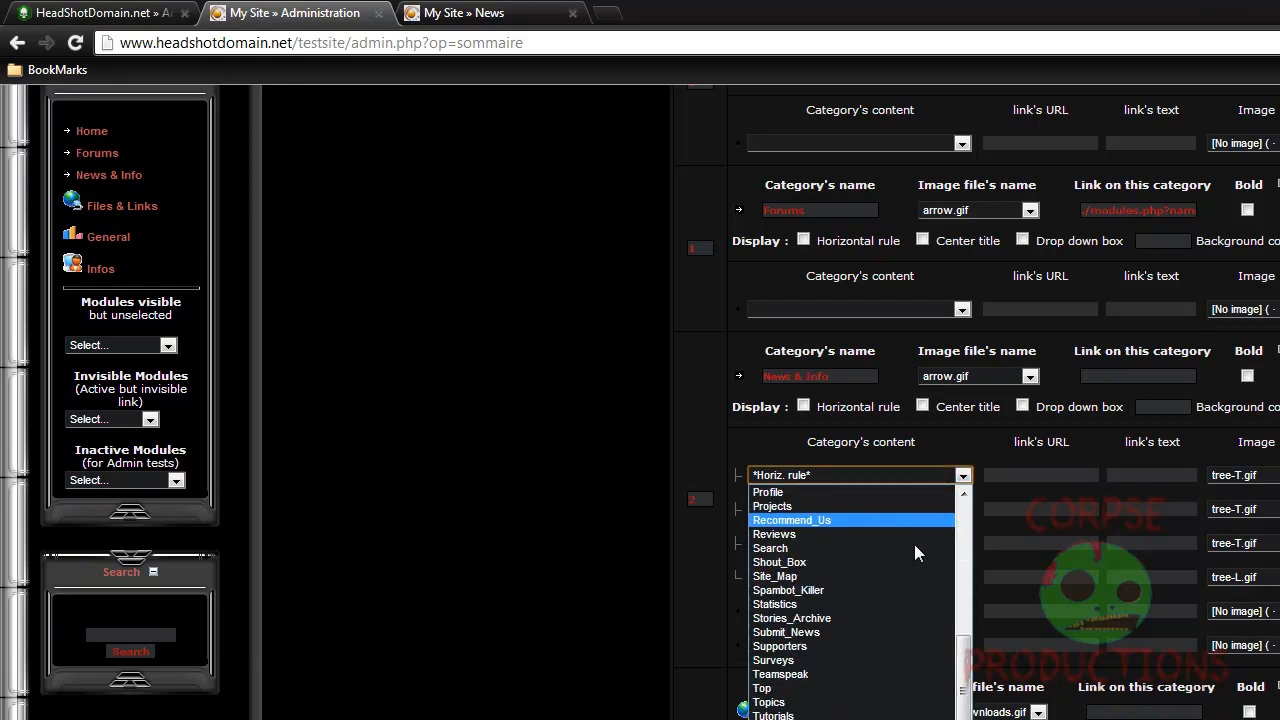
scroll(915, 543, up, 7)
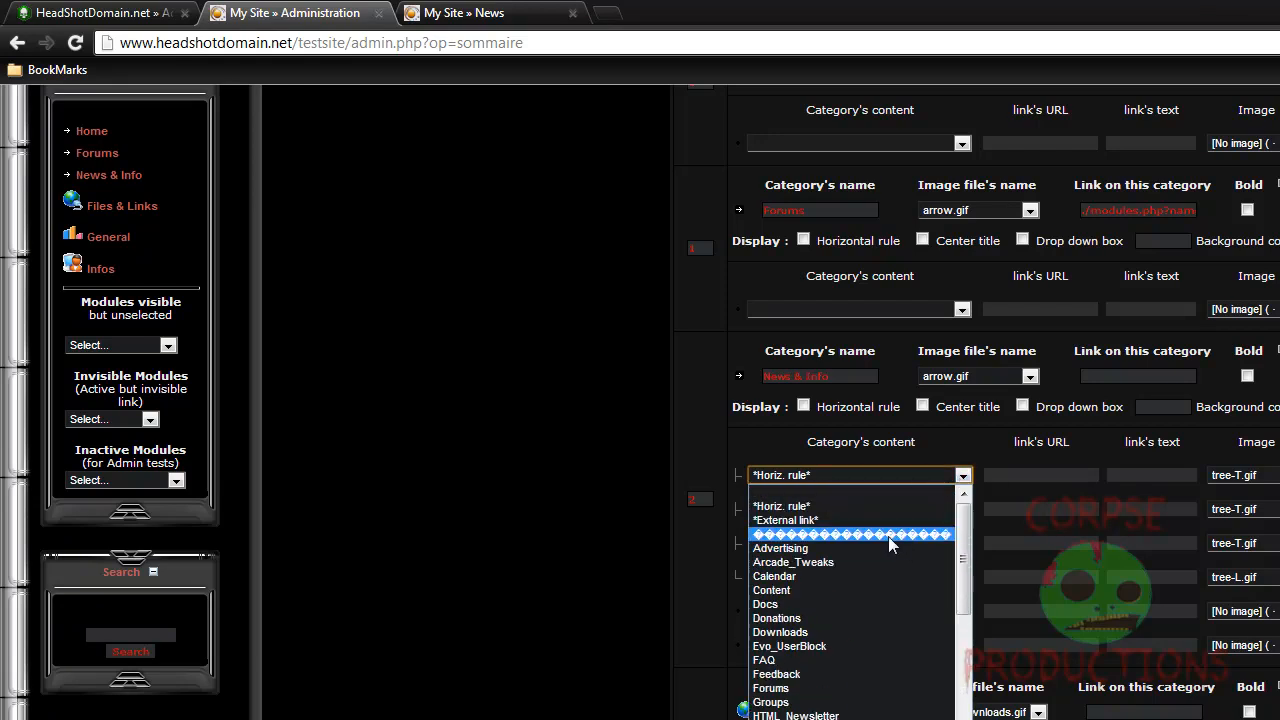
click(799, 521)
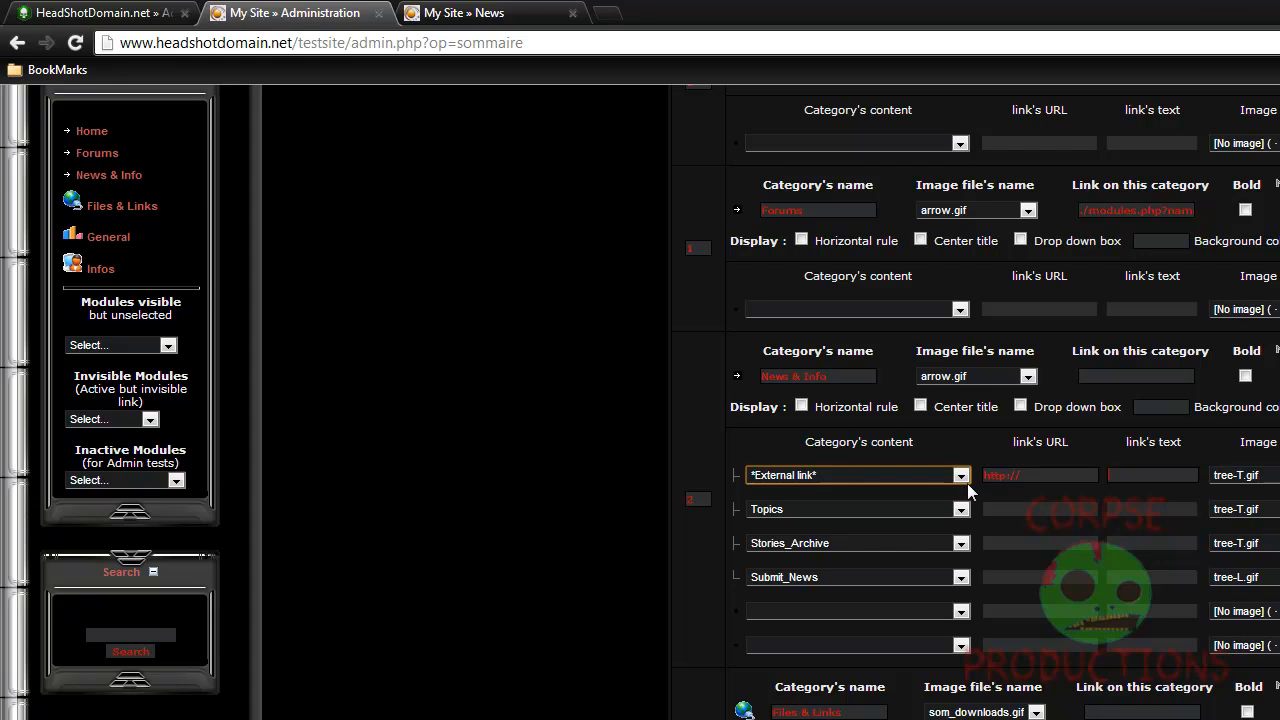
drag(1045, 477, 983, 474)
key(ctrl+v)
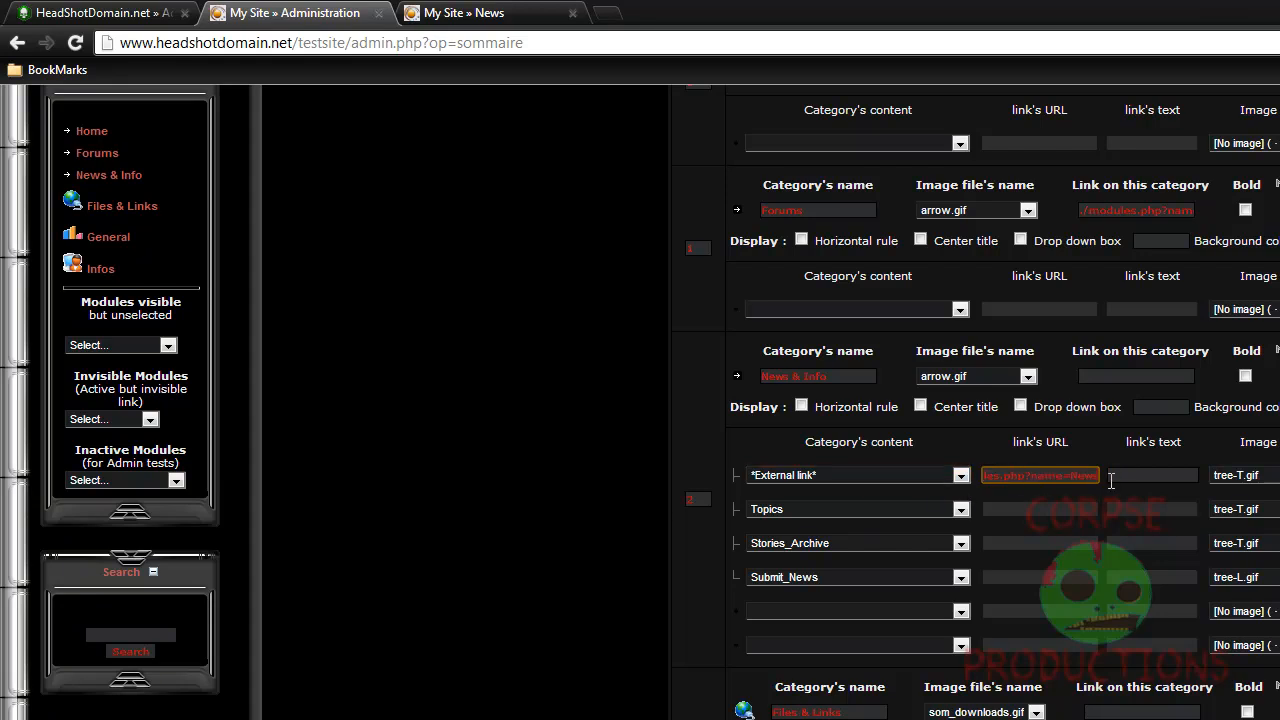
drag(1057, 472, 975, 473)
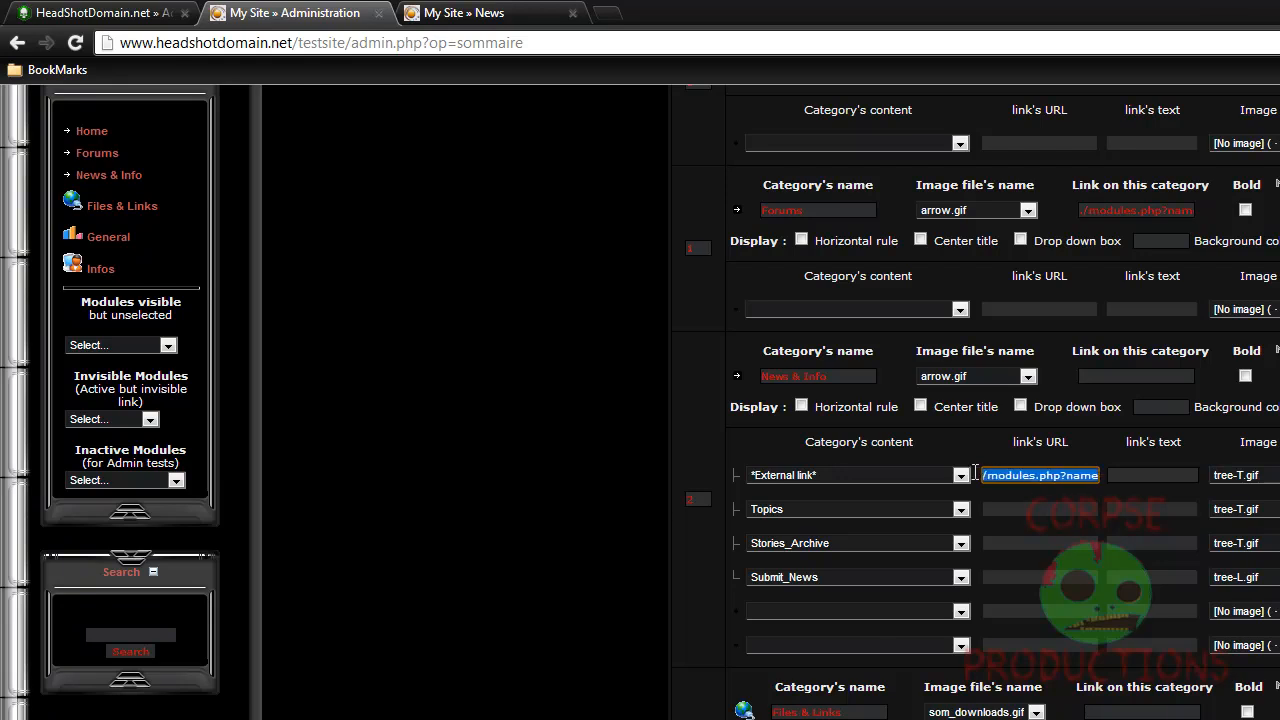
click(984, 476)
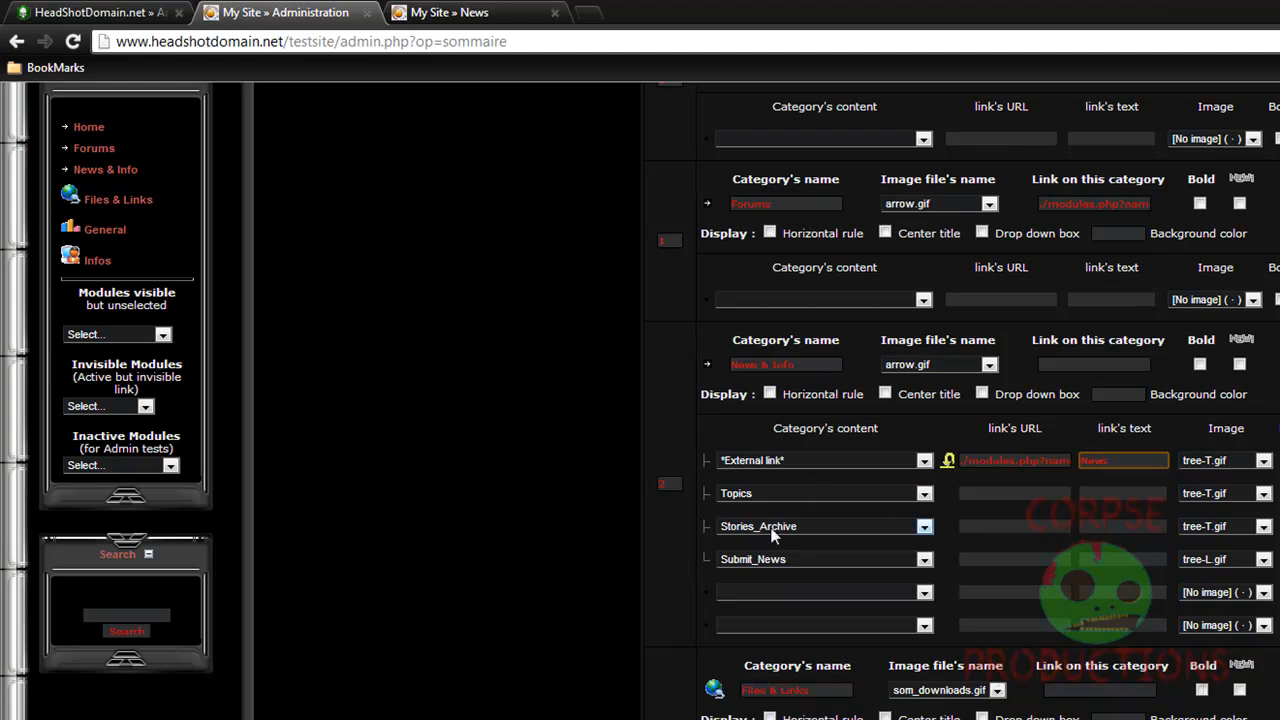
Add the Docs module in the first empty content row under News & Info
click(924, 593)
scroll(876, 655, down, 5)
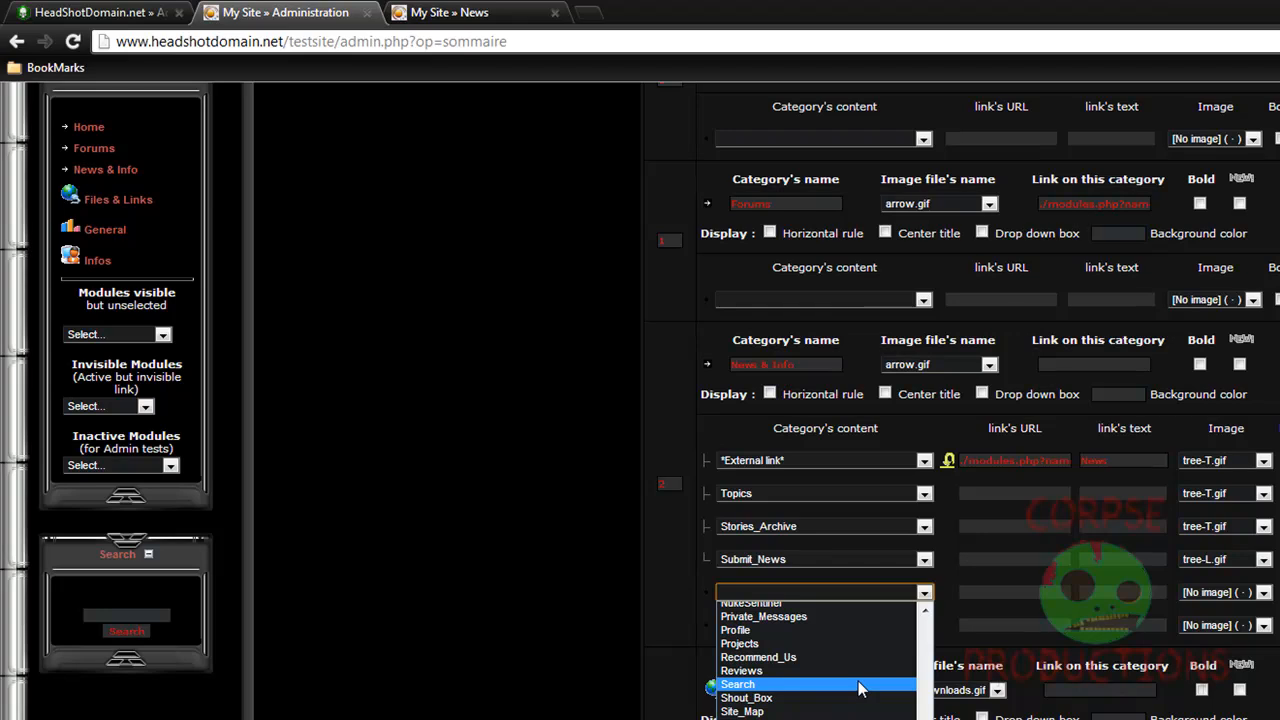
scroll(860, 690, down, 1)
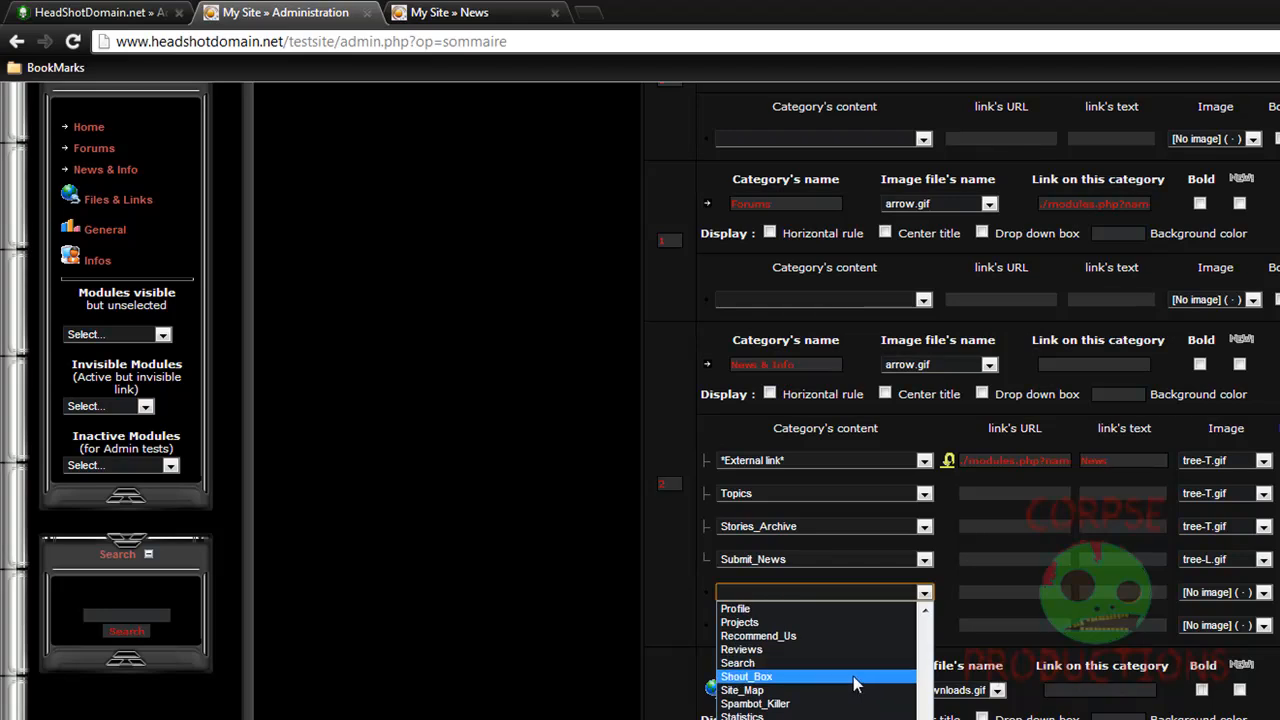
scroll(849, 673, up, 3)
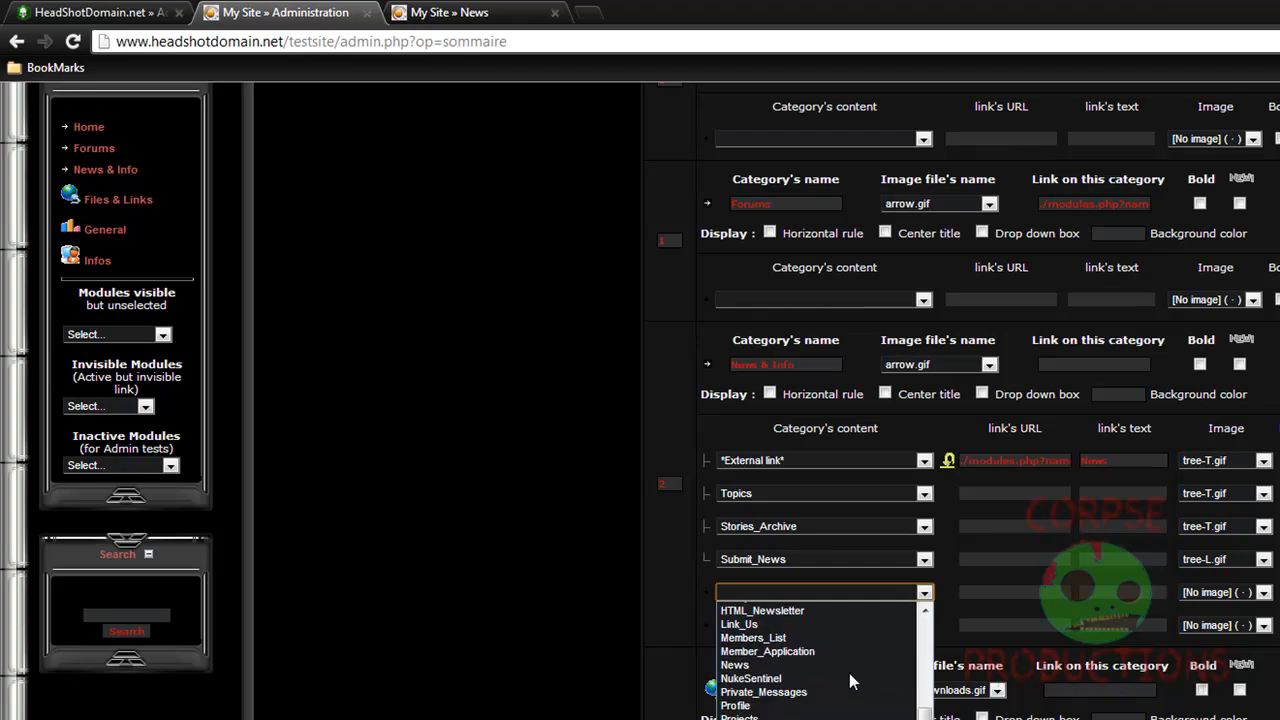
scroll(838, 666, up, 5)
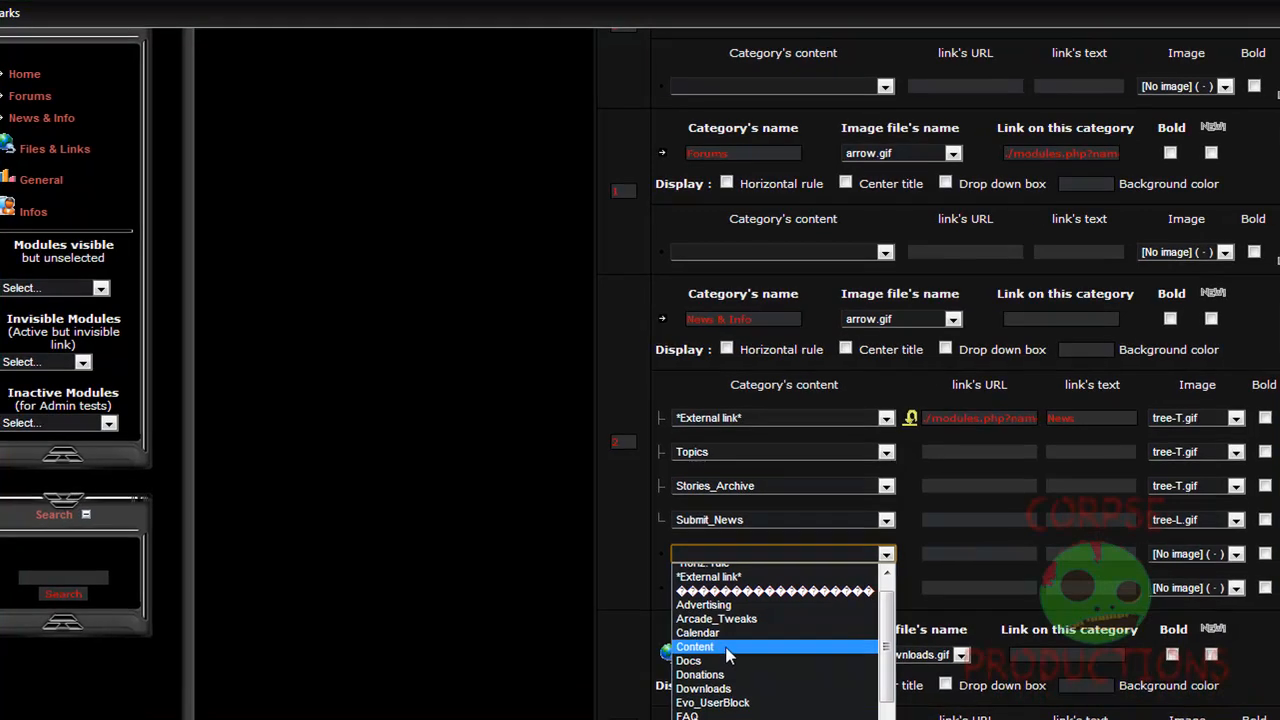
click(707, 662)
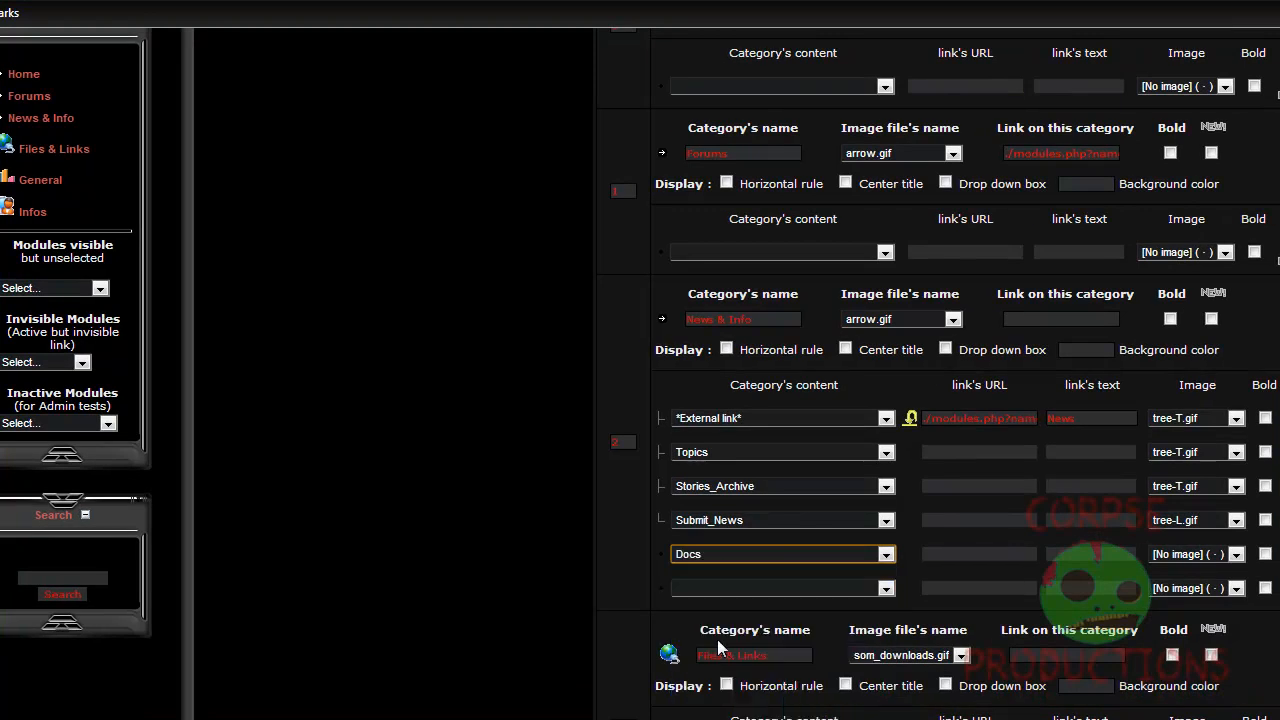
Set the Submit_News row's image to tree-T.gif and the Docs row's image to tree-L.gif
click(1216, 522)
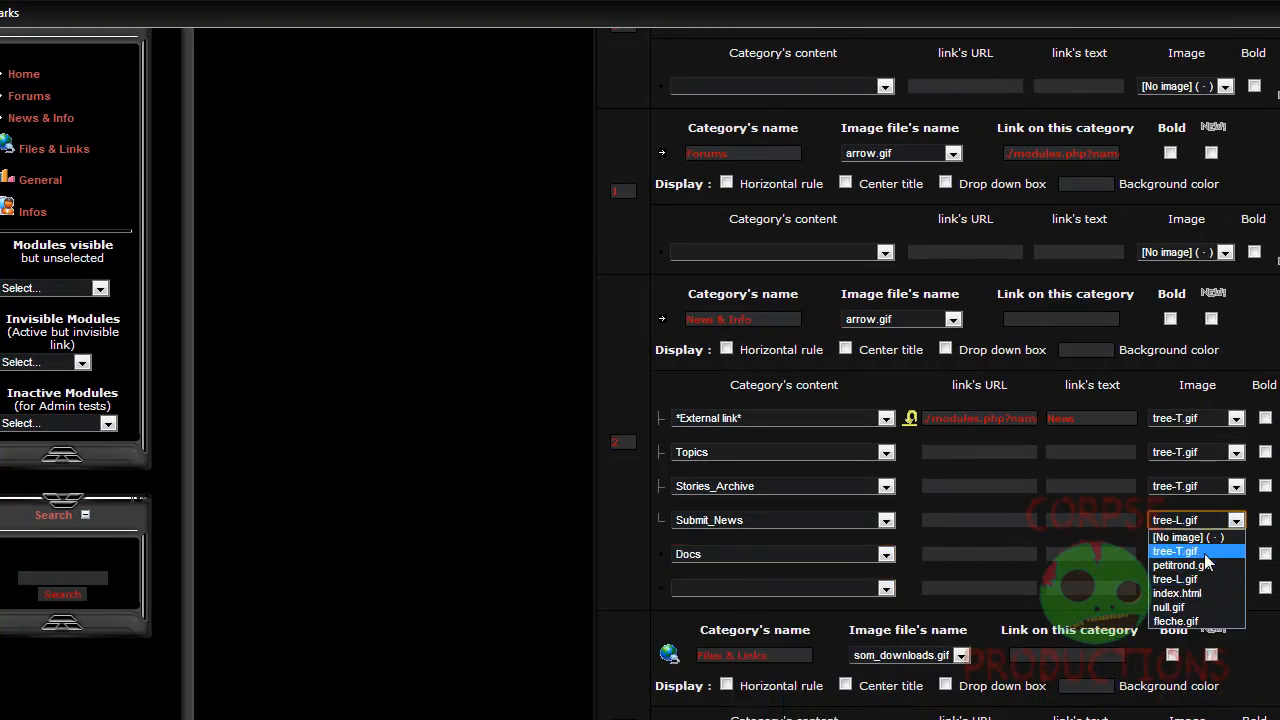
click(1208, 560)
click(1220, 556)
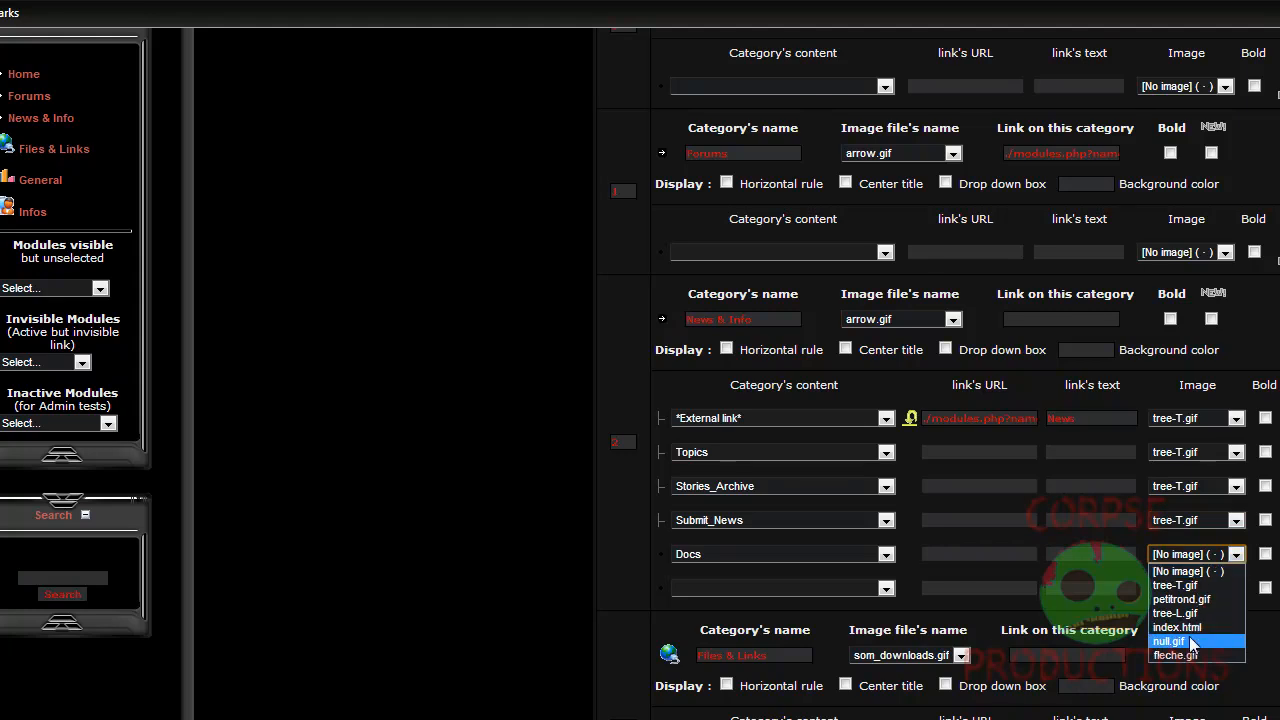
click(1204, 620)
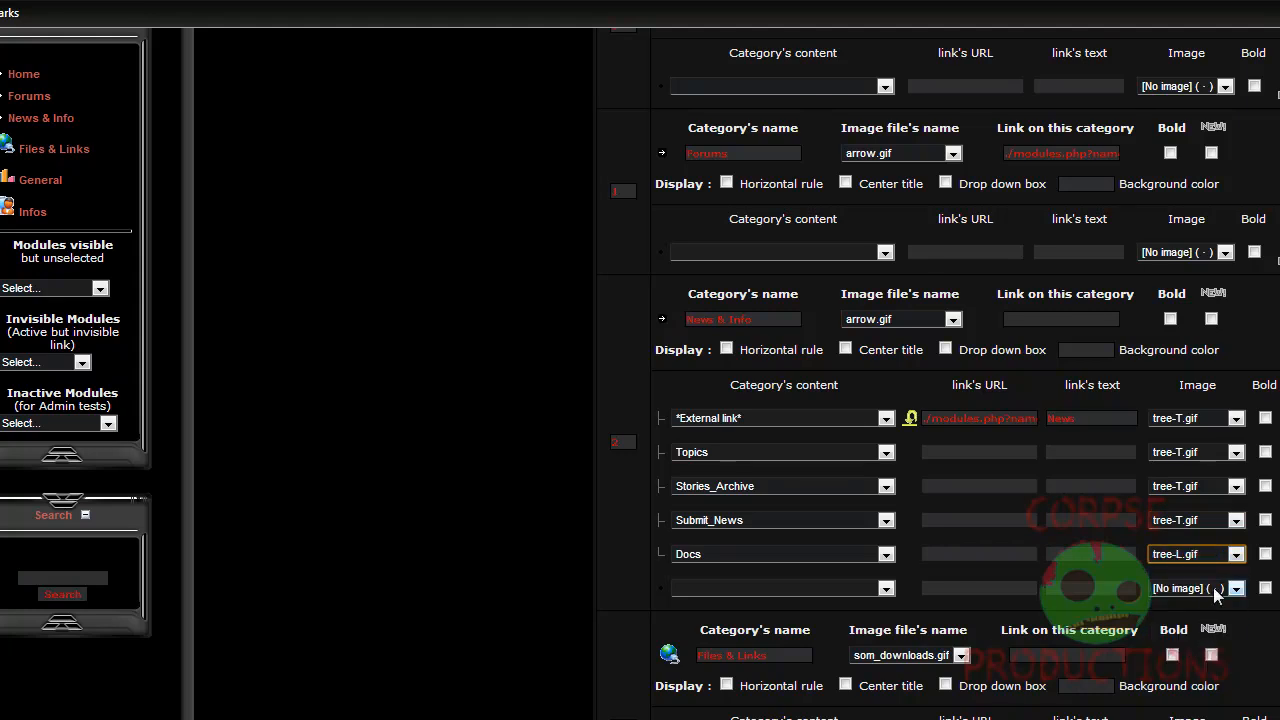
Try fleche.gif, petitrond.gif and tree-L.gif as the image of the last empty News & Info row, and restore [No image]
click(1215, 588)
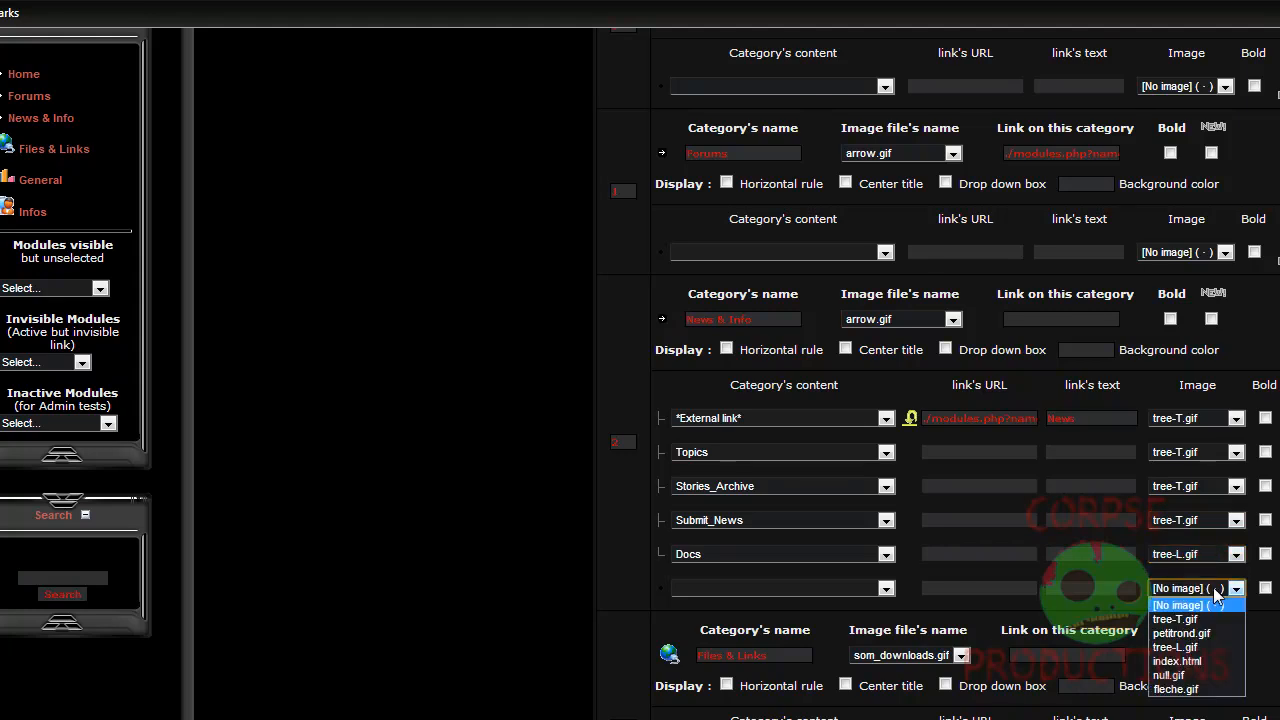
click(1180, 689)
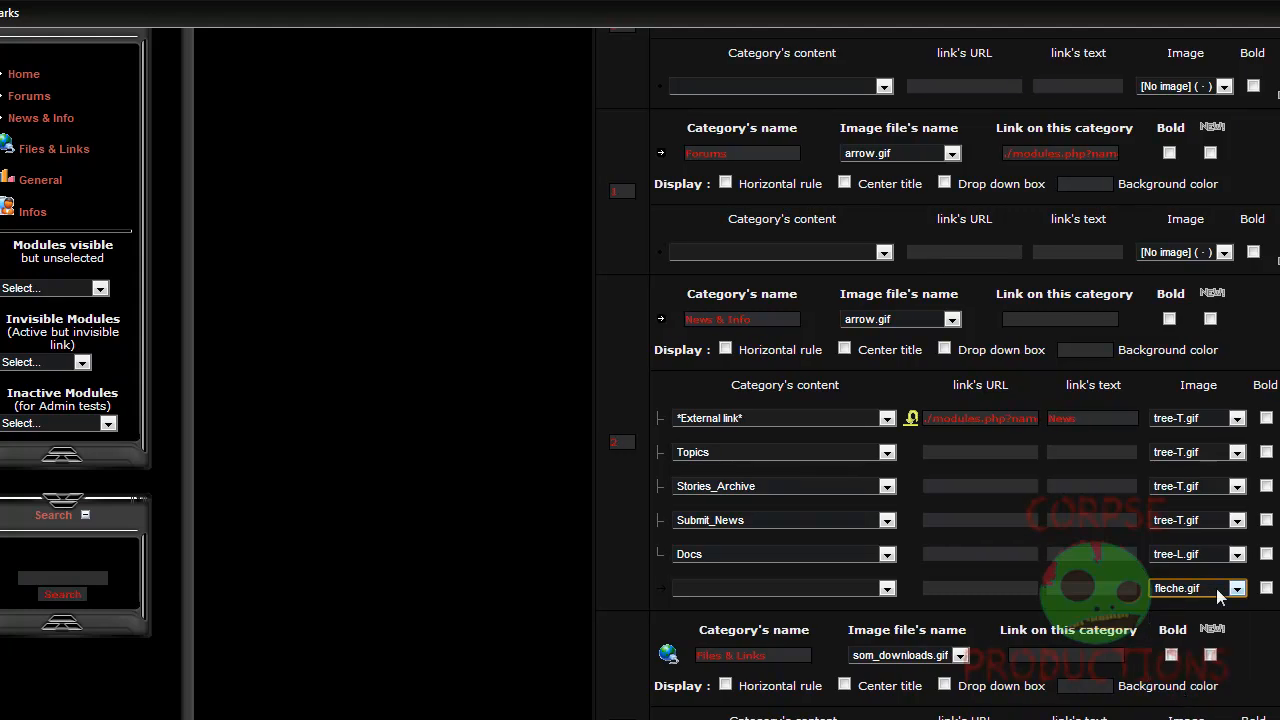
click(1216, 588)
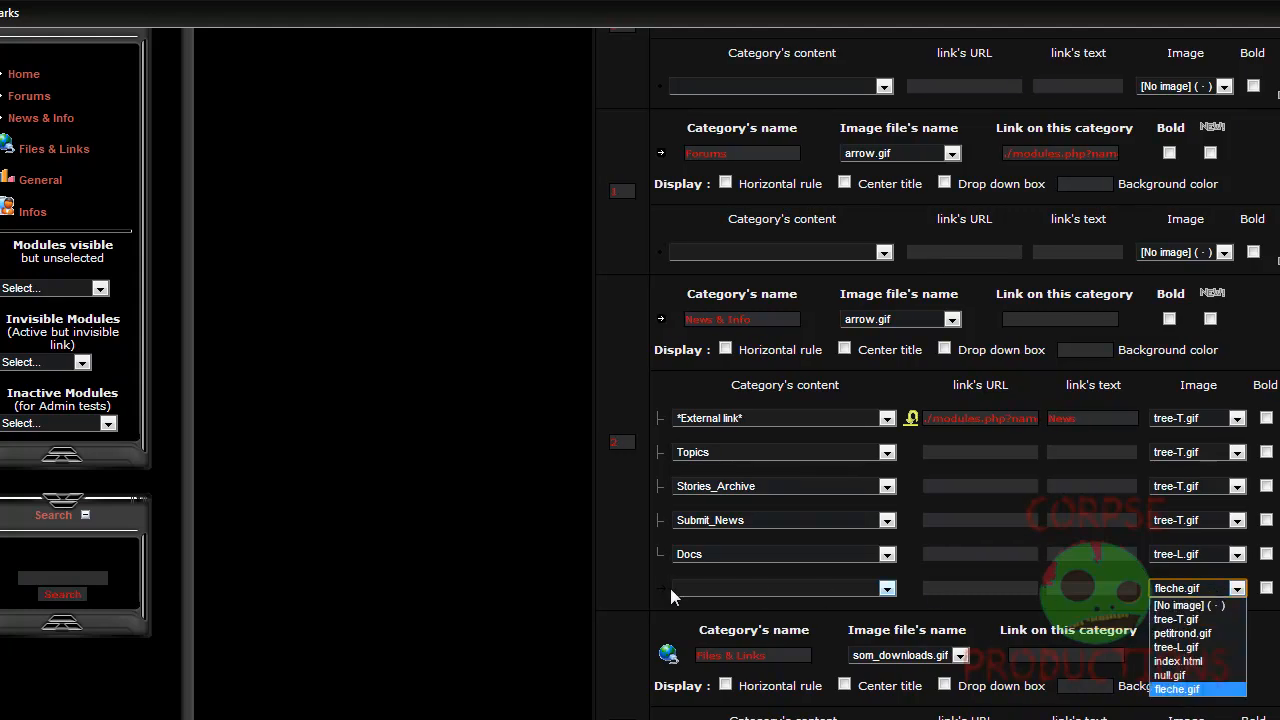
click(1196, 633)
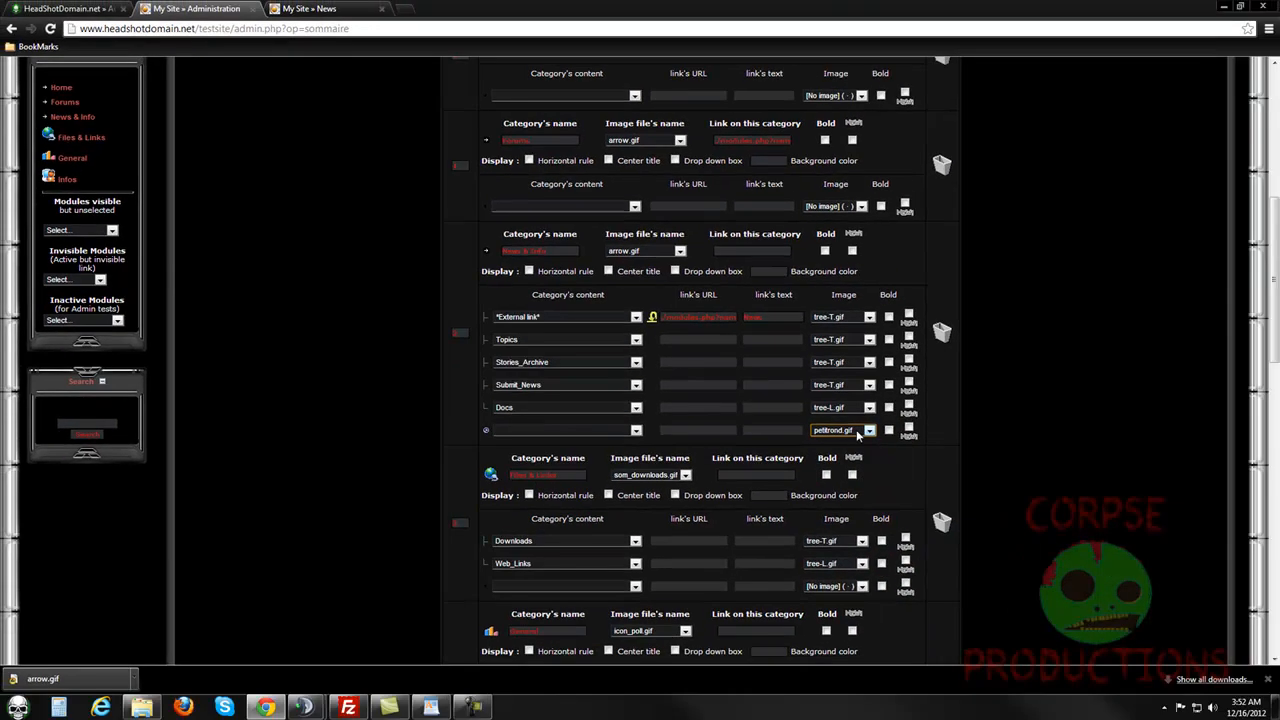
click(886, 443)
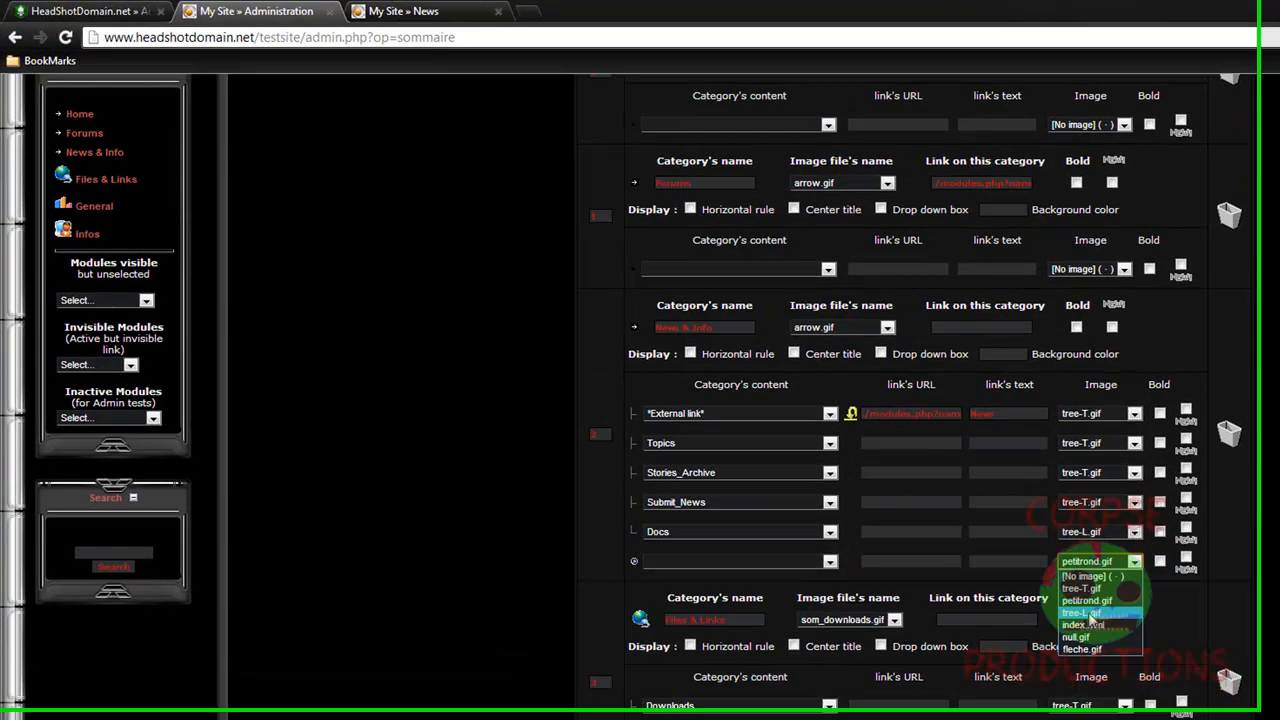
click(830, 469)
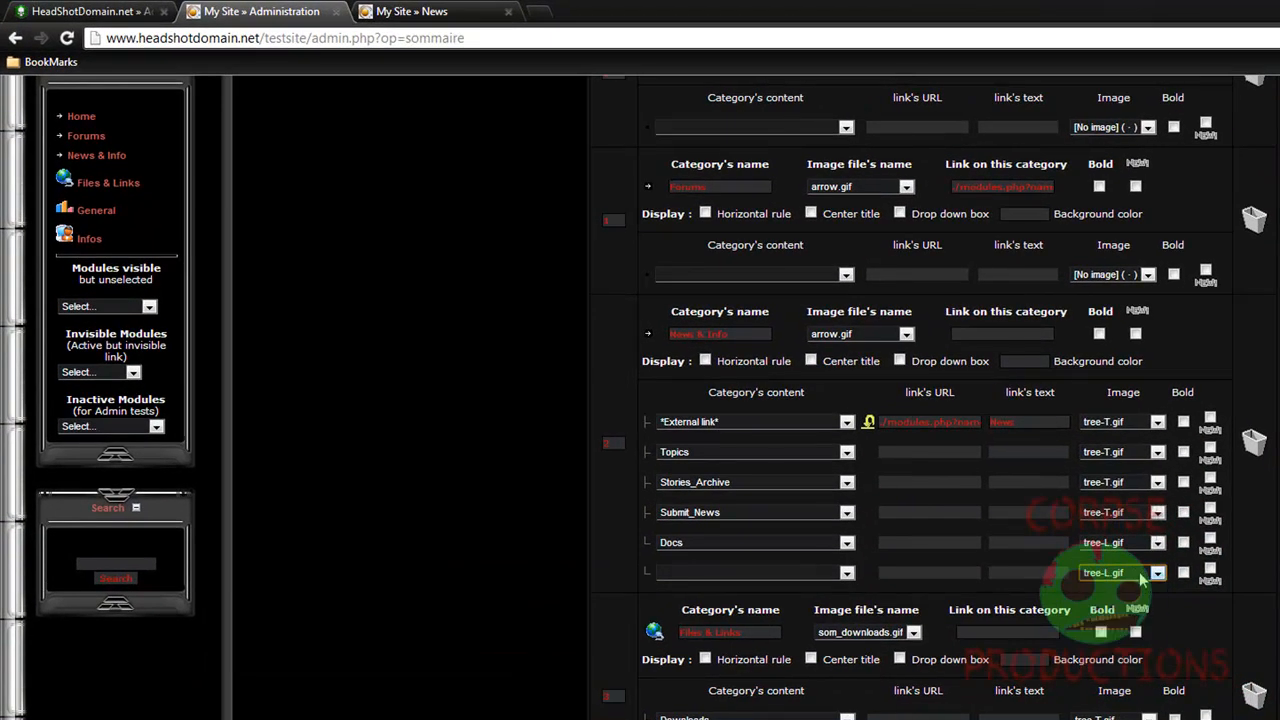
click(1138, 576)
click(1130, 588)
Flag the Docs row under News & Info as new and save the menu modifications
click(1211, 449)
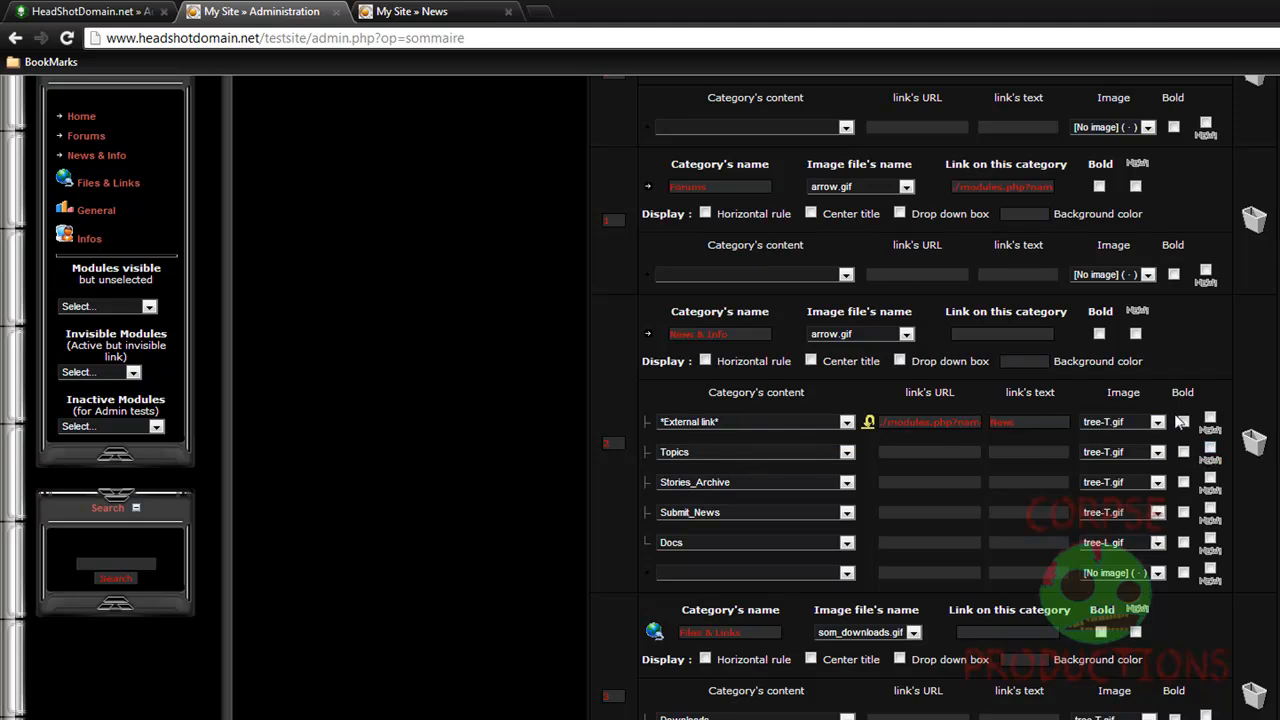
click(1211, 538)
scroll(564, 520, down, 10)
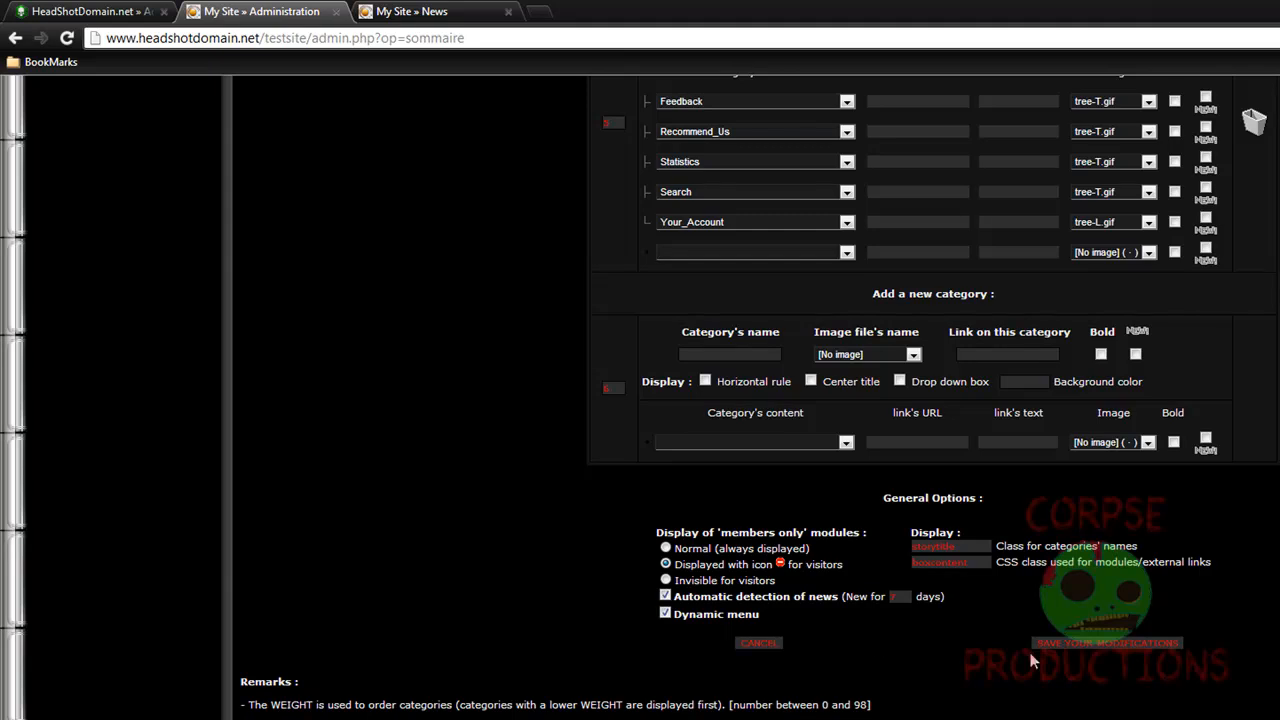
click(1073, 641)
Expand News & Info in the updated Main Menu block to check its entries
scroll(420, 502, down, 3)
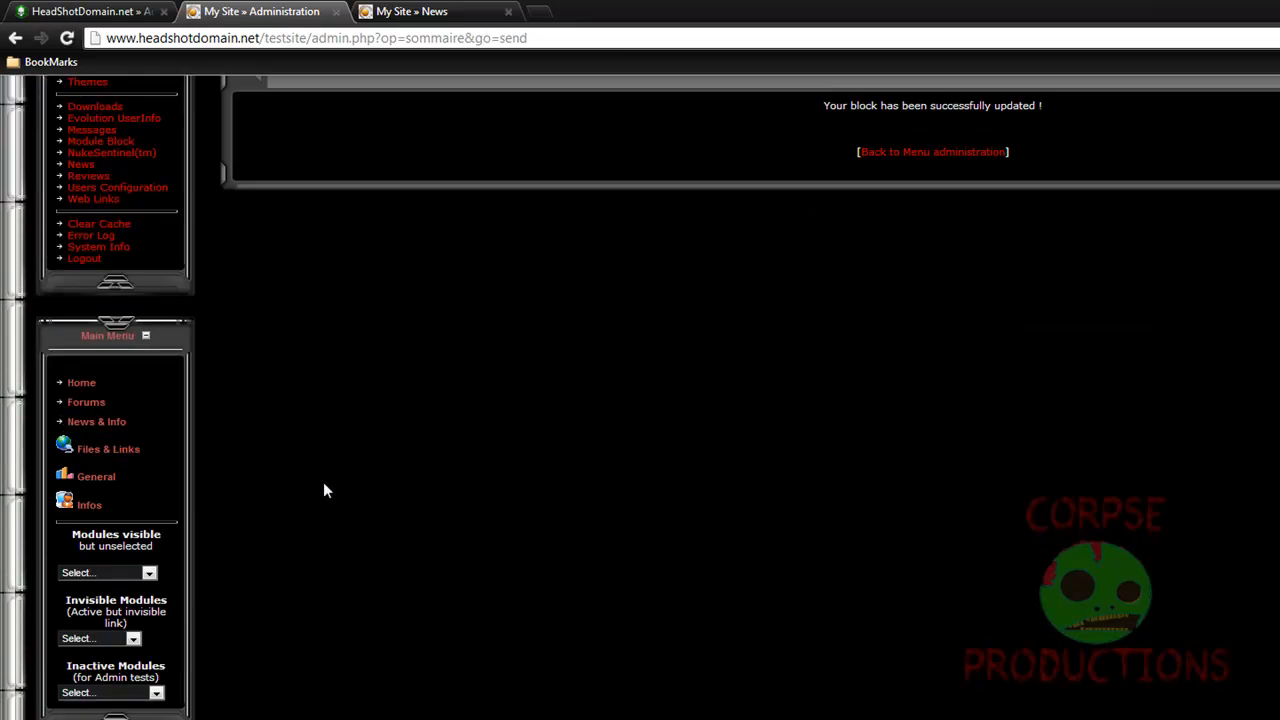
click(91, 428)
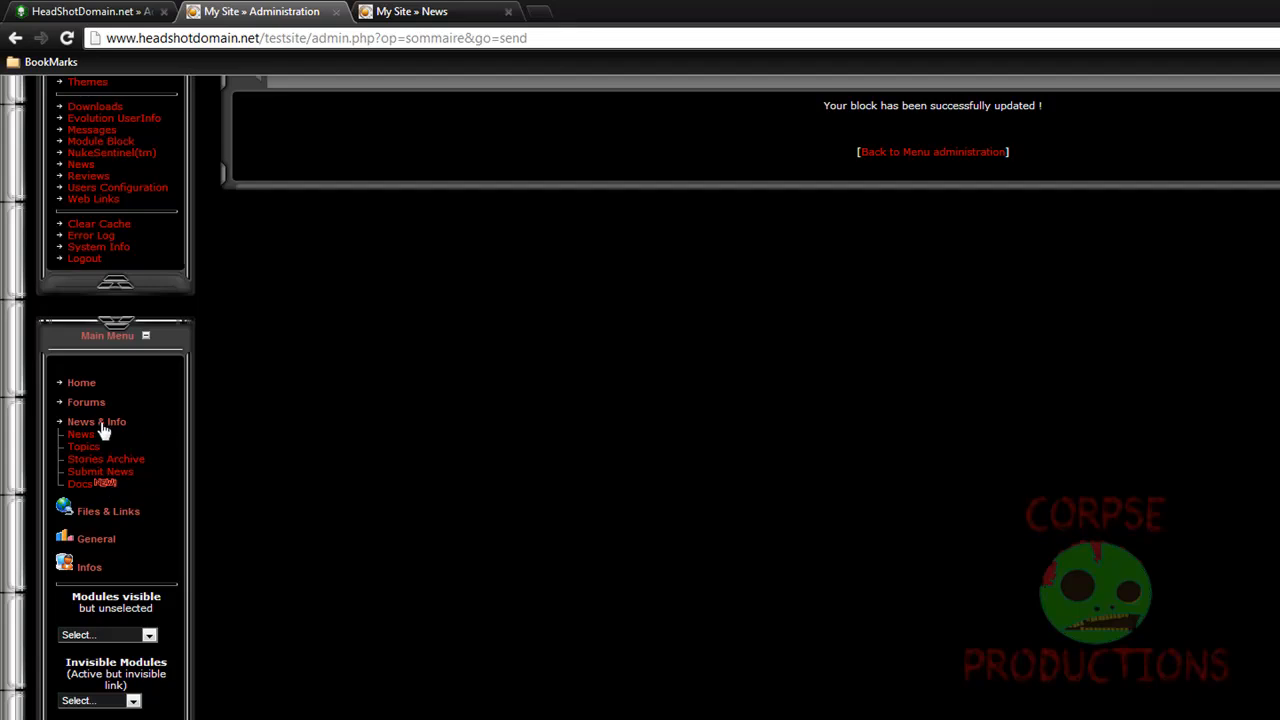
Return to the menu administration, flag the News & Info category itself as new, and save the modifications
scroll(549, 194, up, 3)
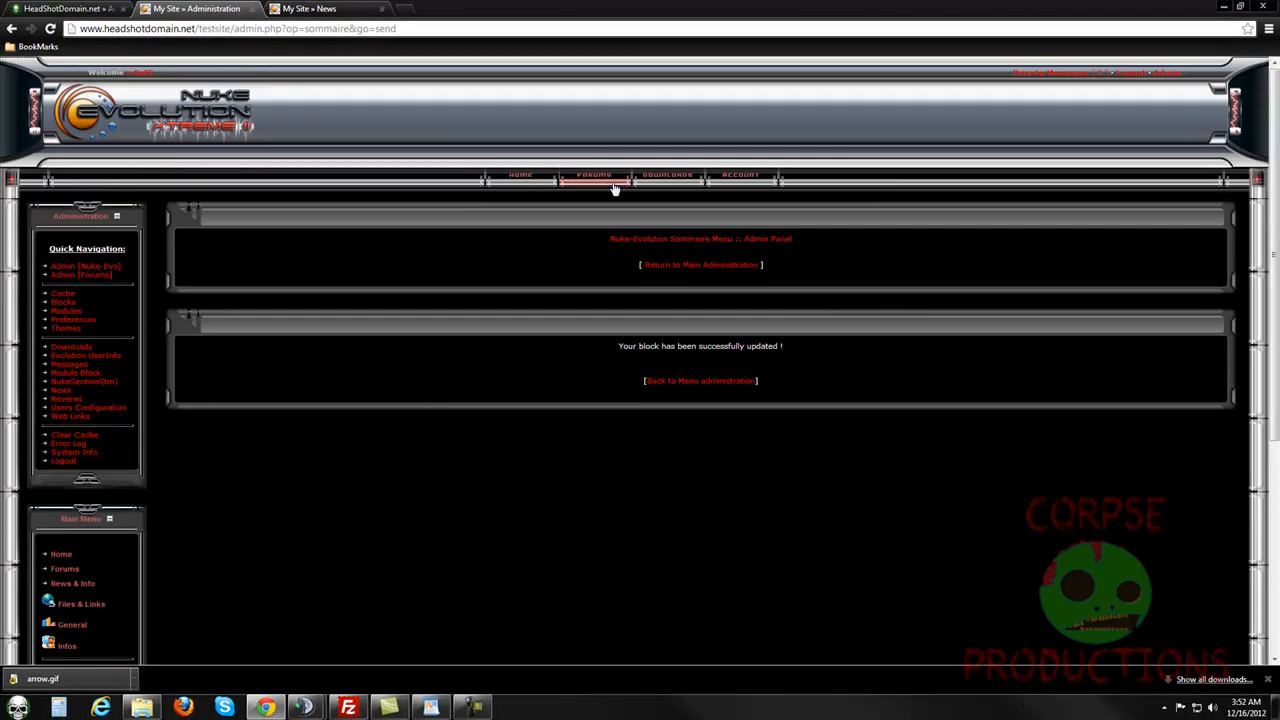
click(684, 381)
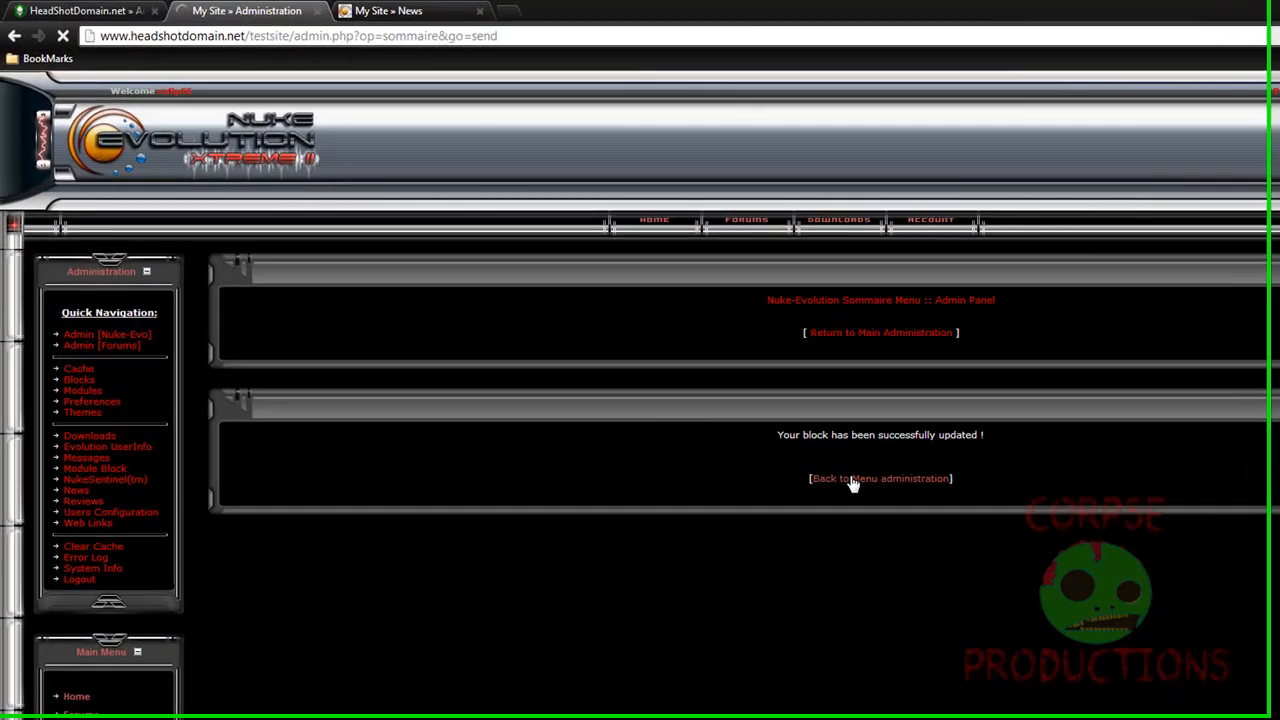
scroll(999, 468, down, 7)
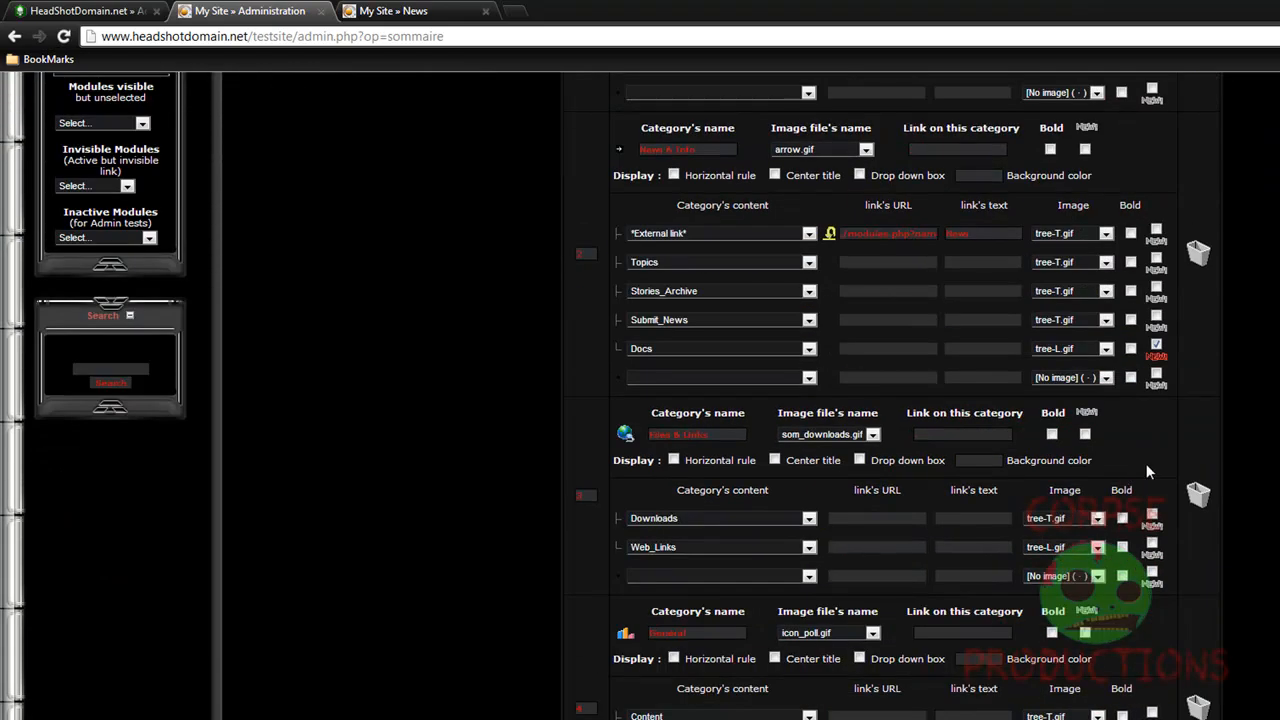
scroll(1212, 454, up, 2)
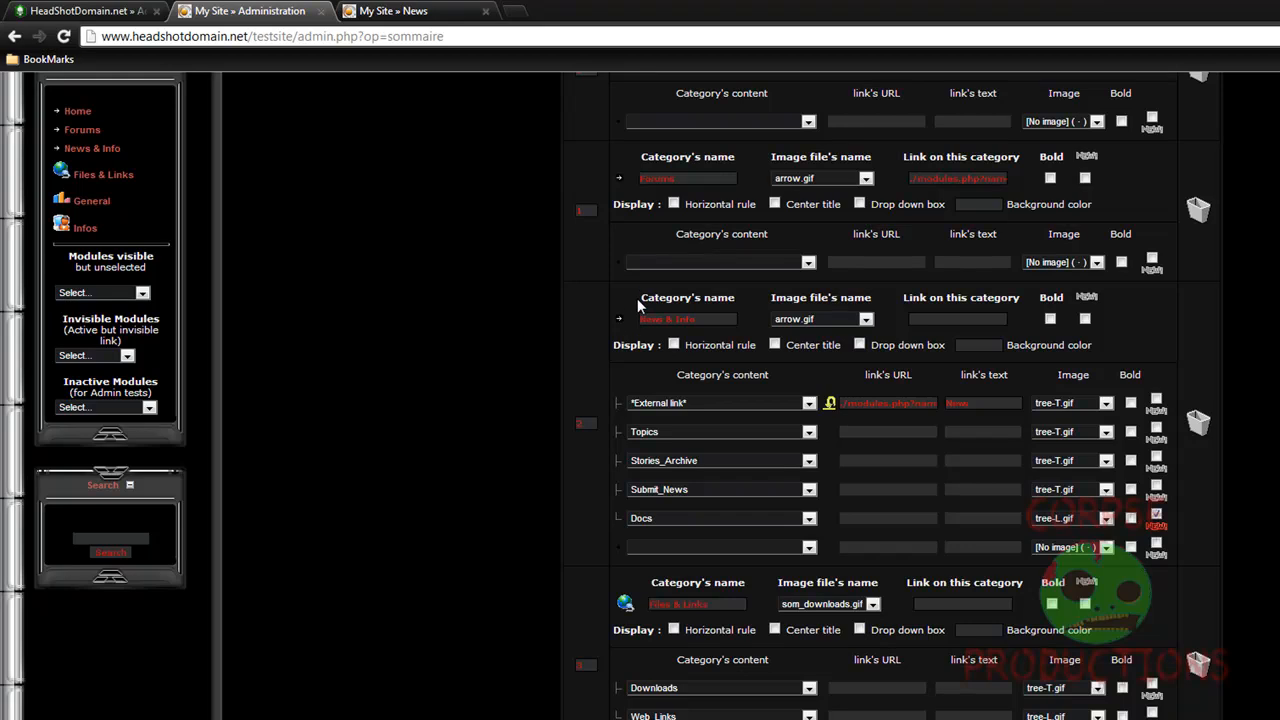
drag(637, 303, 1108, 300)
click(1108, 300)
click(1085, 318)
scroll(1222, 323, down, 1)
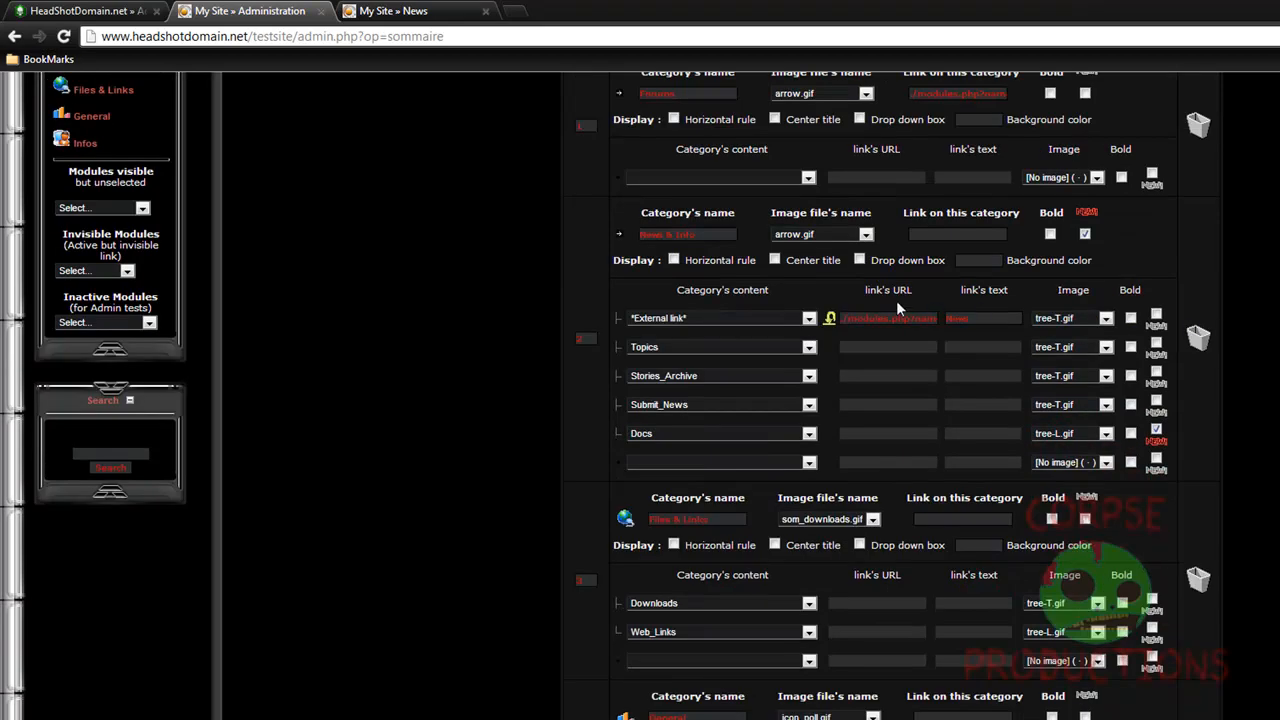
scroll(896, 310, down, 15)
click(1038, 297)
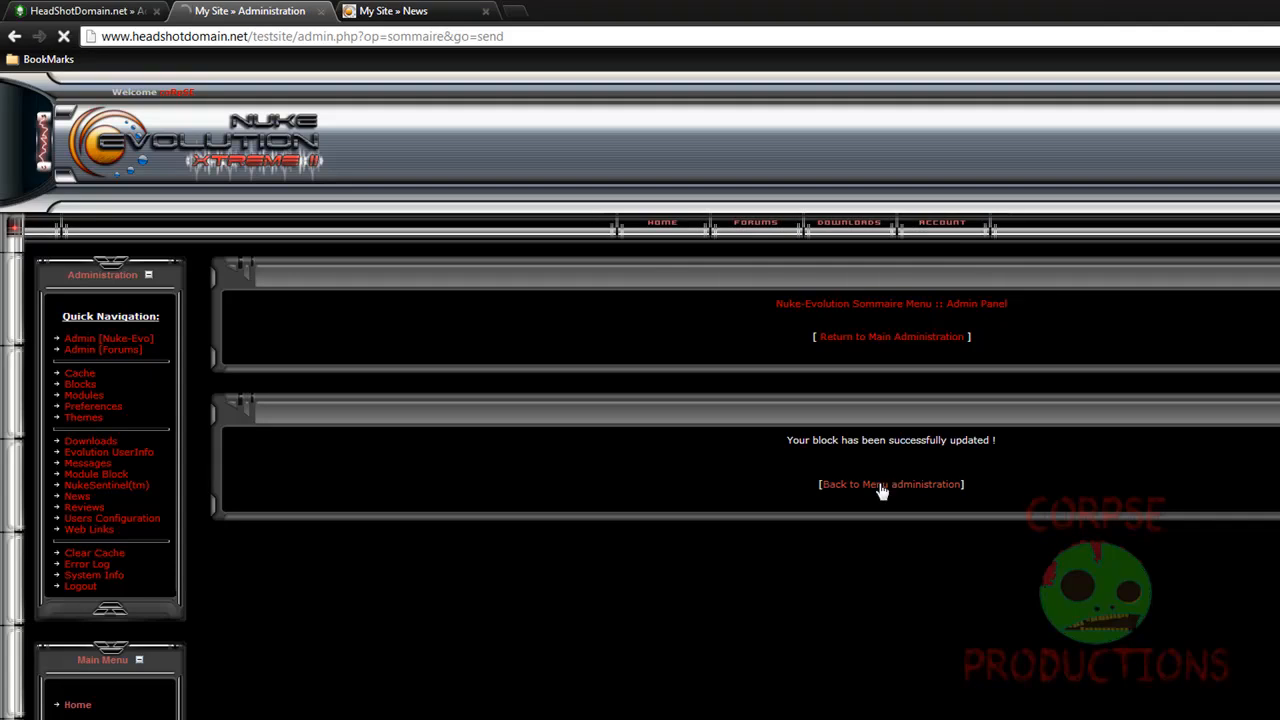
Reopen the menu administration, expand News & Info in the Main Menu block, and test its News link before returning
click(882, 488)
scroll(702, 417, down, 5)
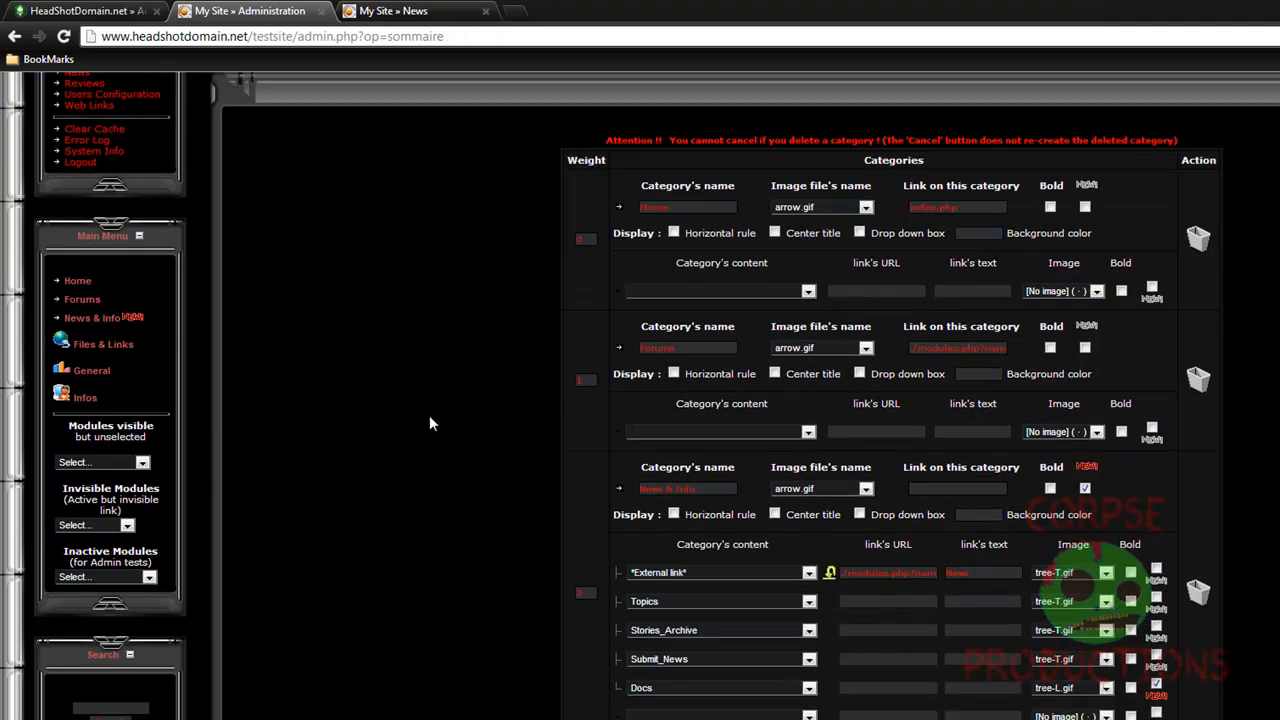
click(100, 320)
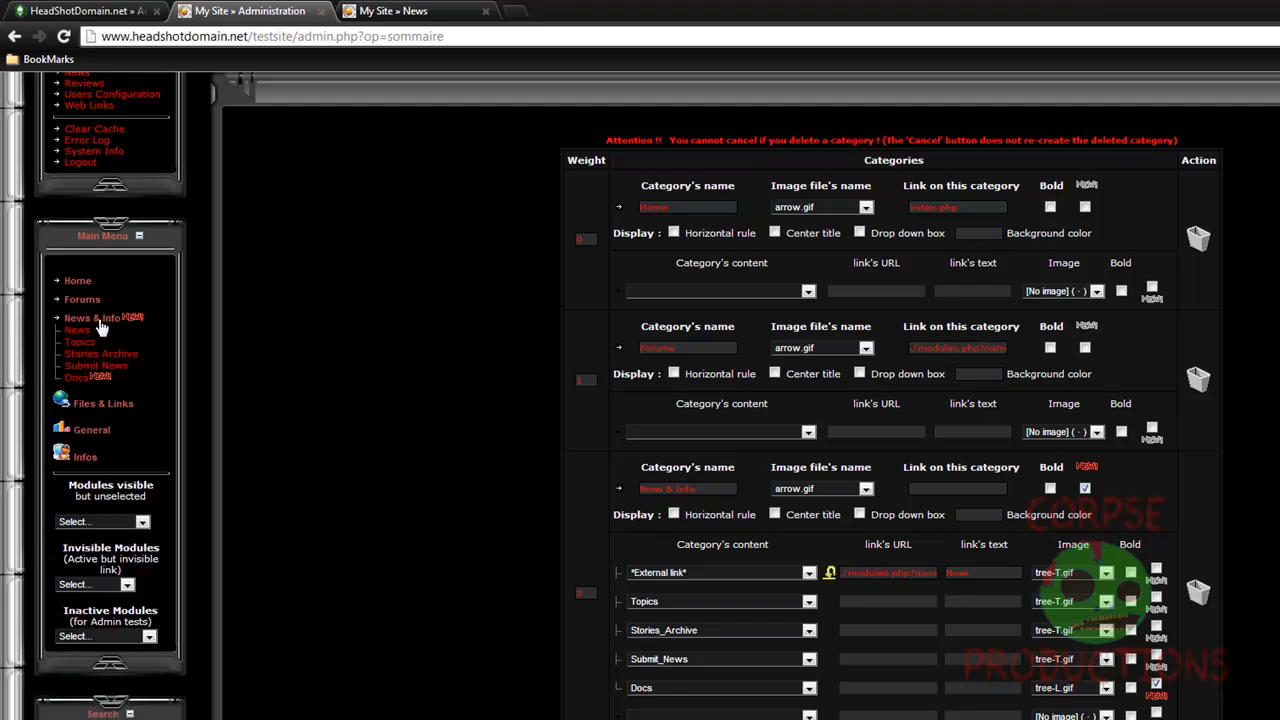
click(77, 333)
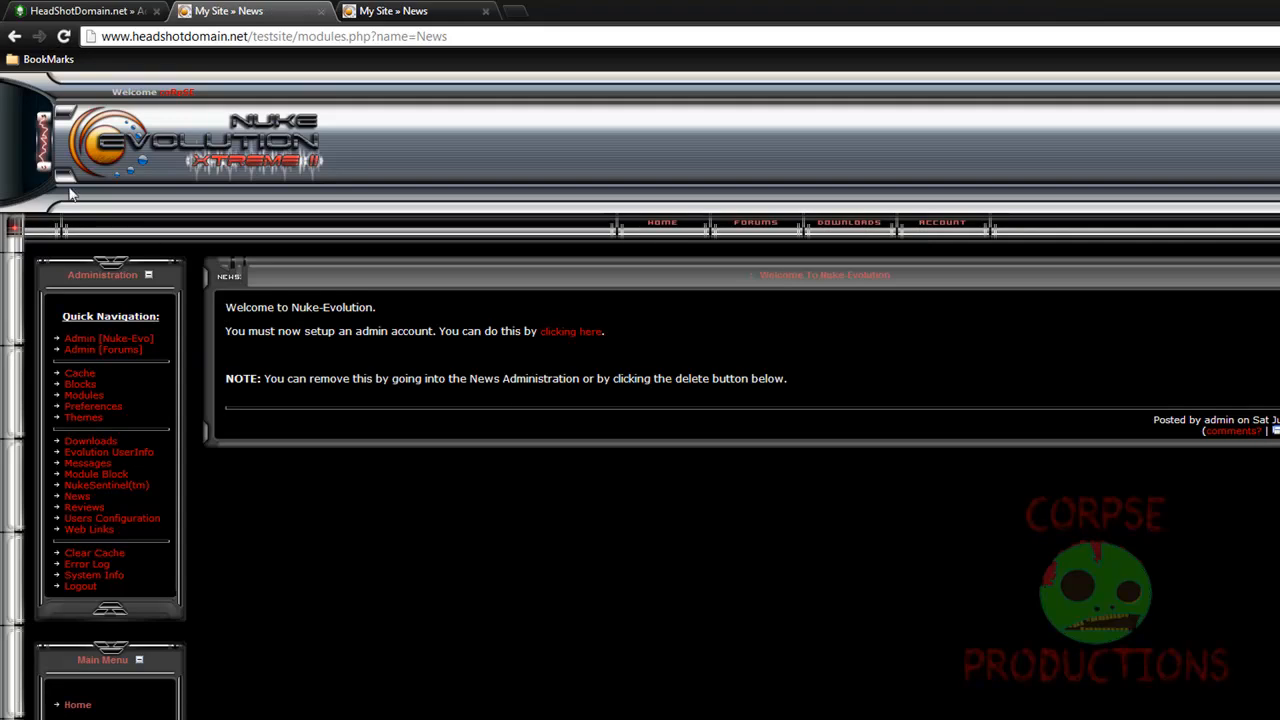
click(15, 36)
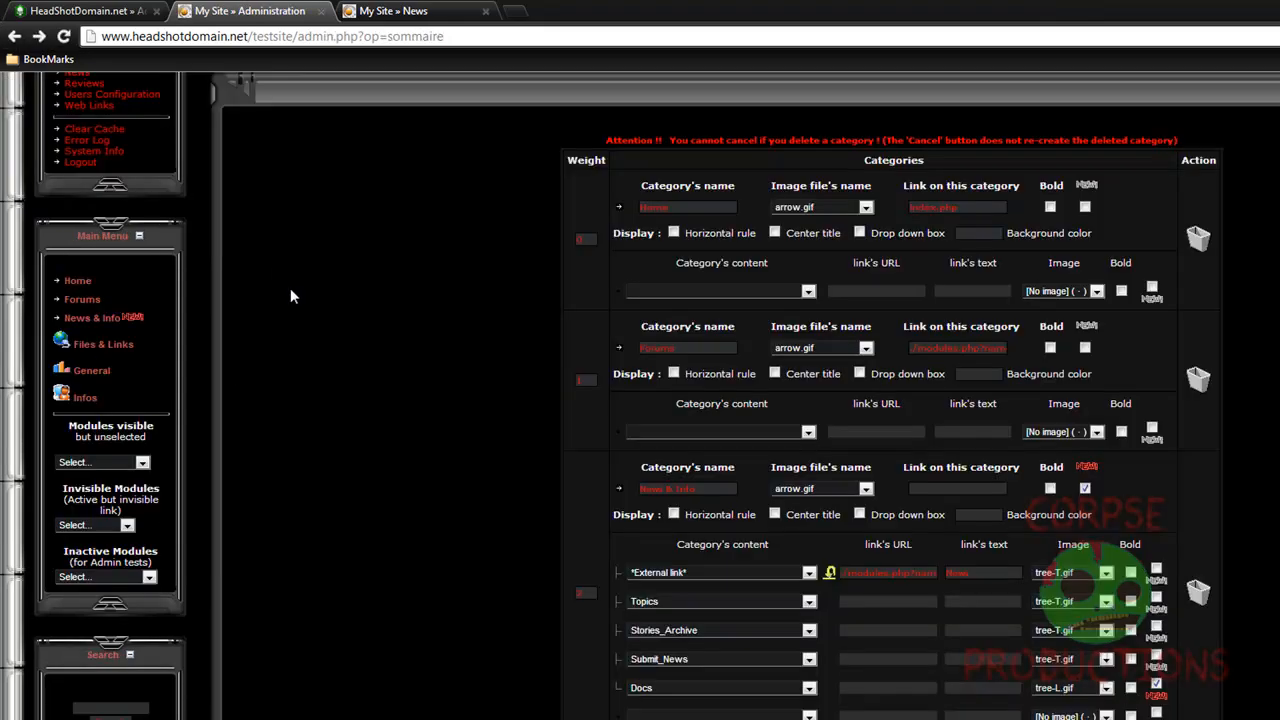
Review the category list and the weight values that order the categories, starting with Home
scroll(388, 371, down, 5)
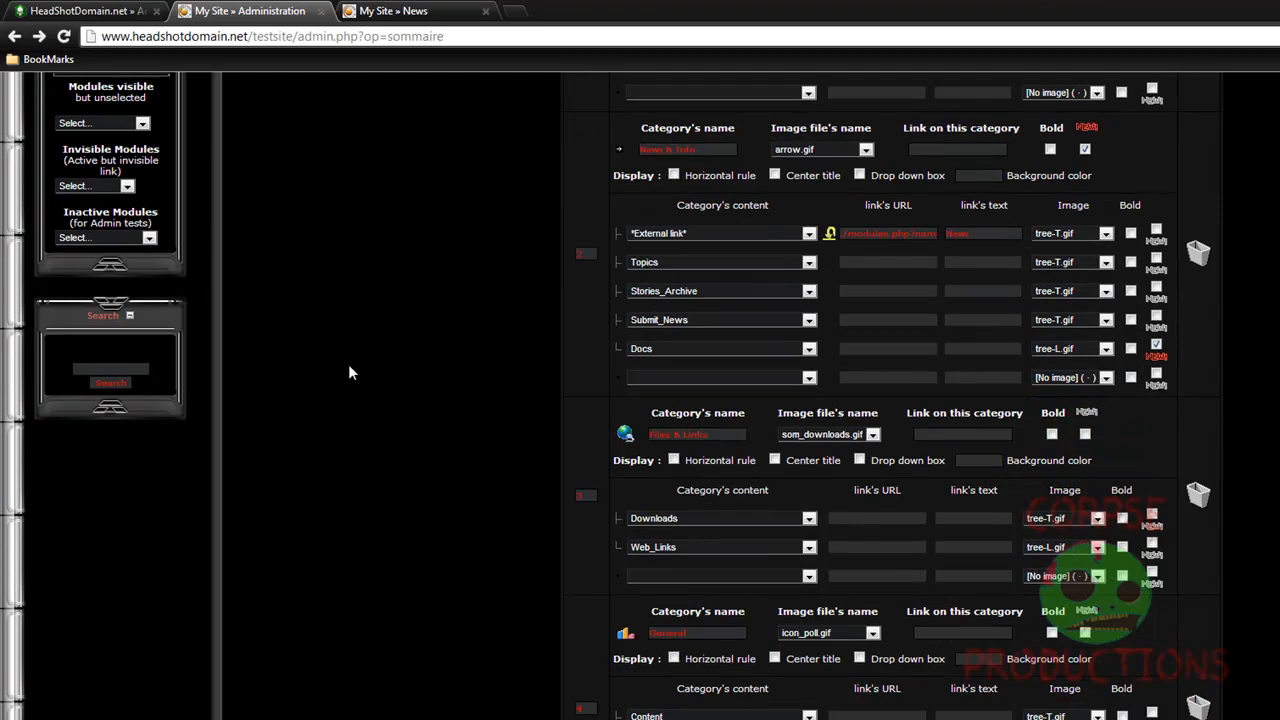
scroll(349, 372, down, 5)
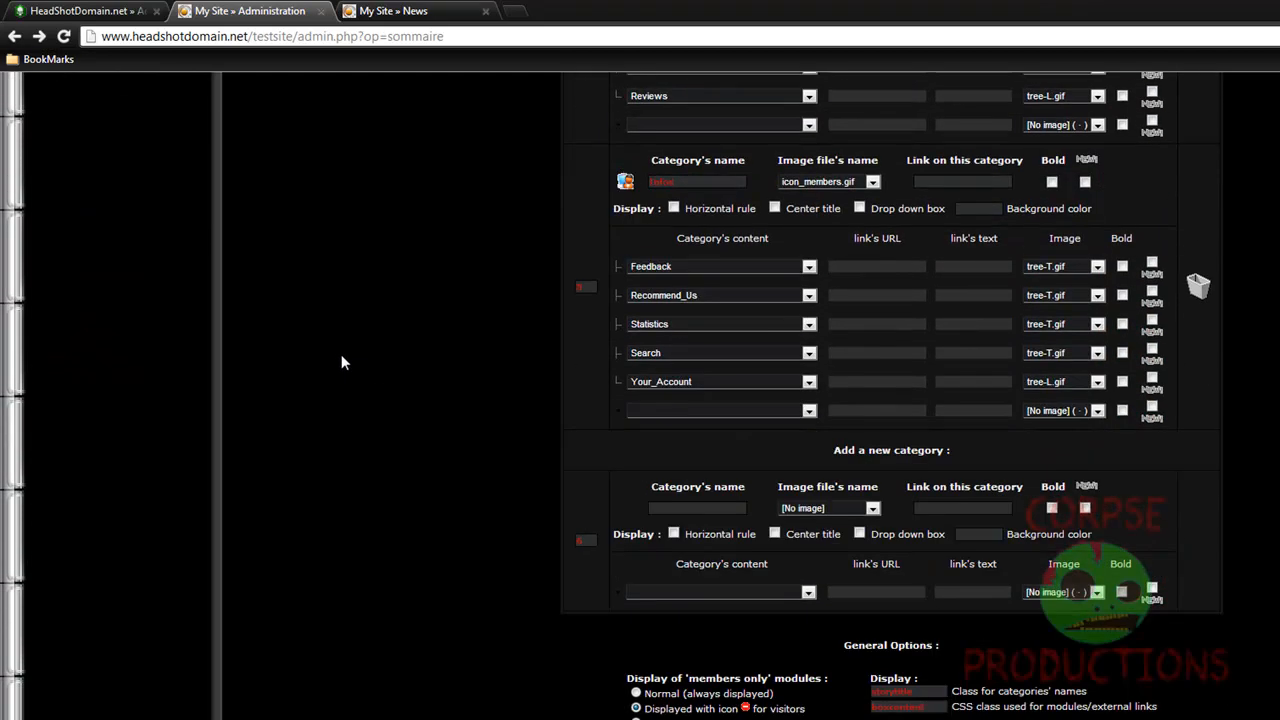
scroll(341, 362, up, 15)
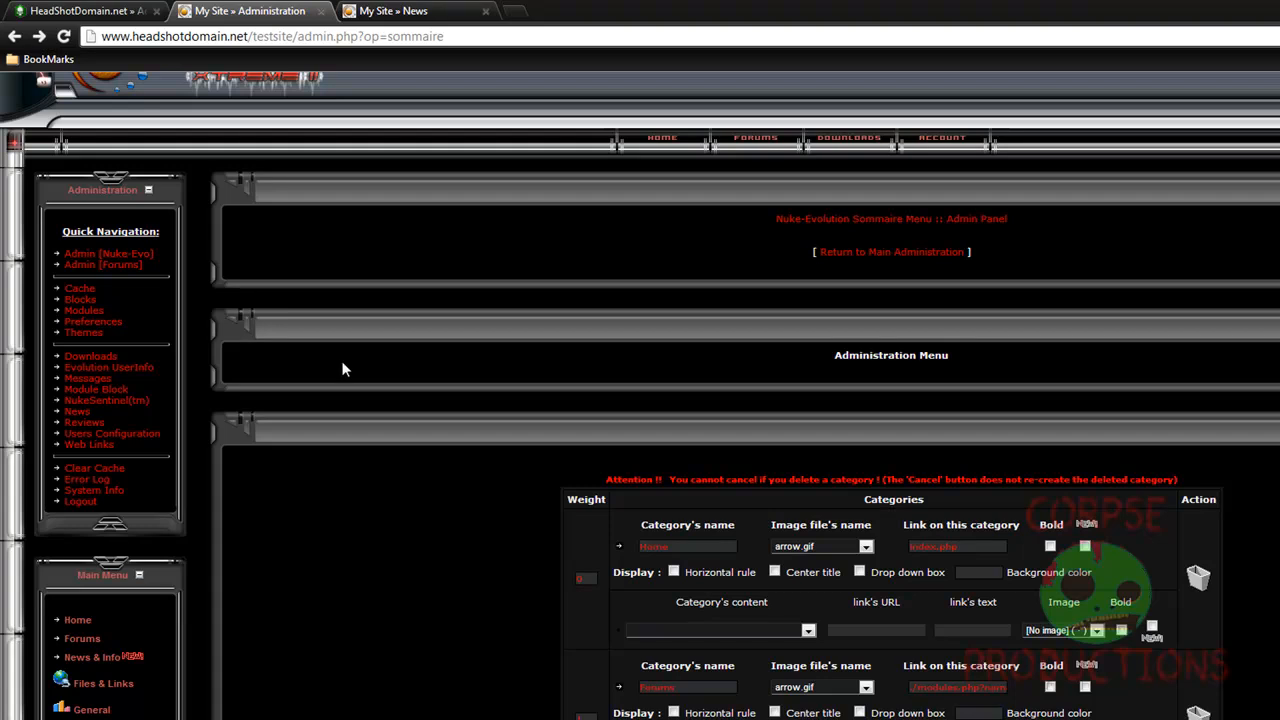
scroll(350, 375, down, 3)
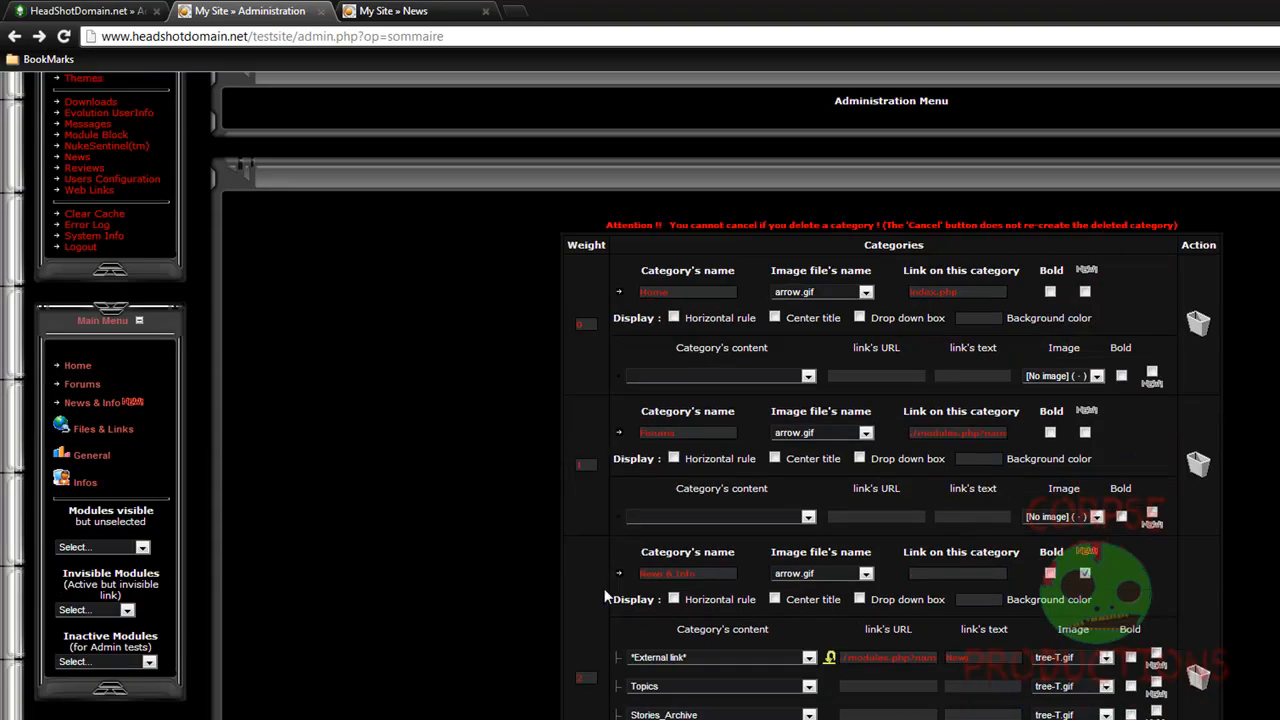
click(589, 324)
double_click(585, 324)
scroll(572, 332, down, 2)
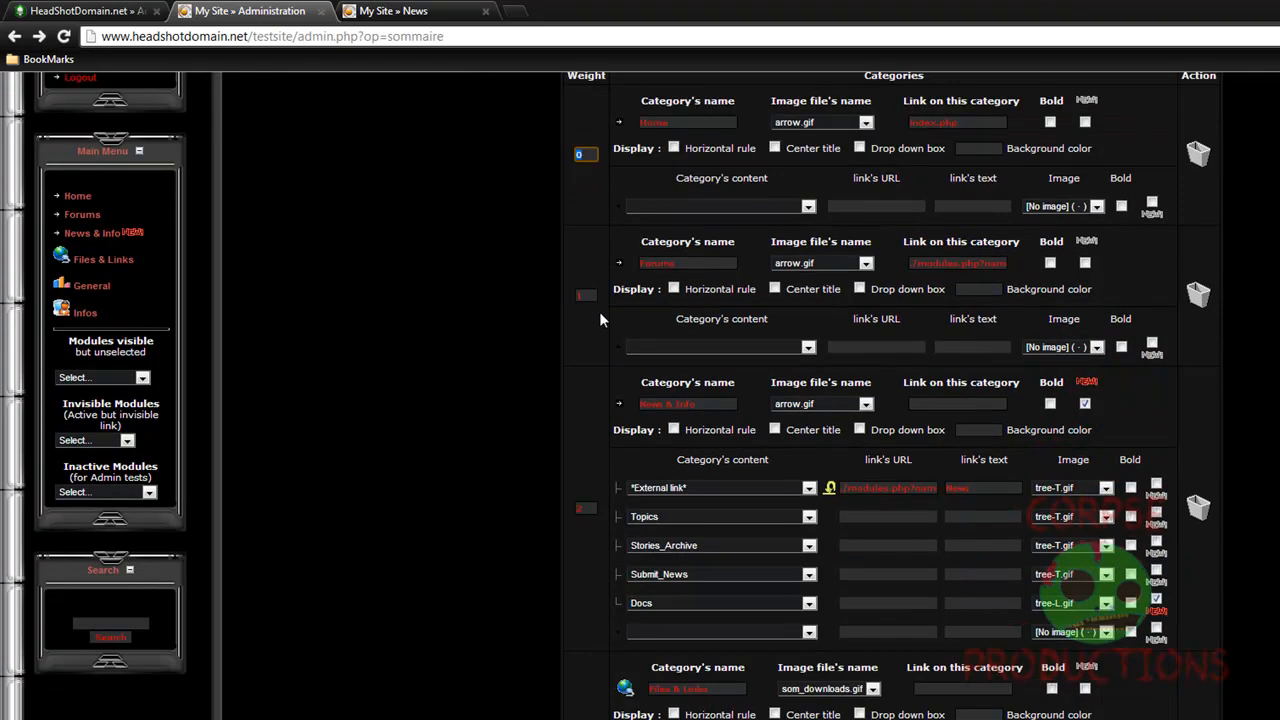
scroll(570, 326, down, 2)
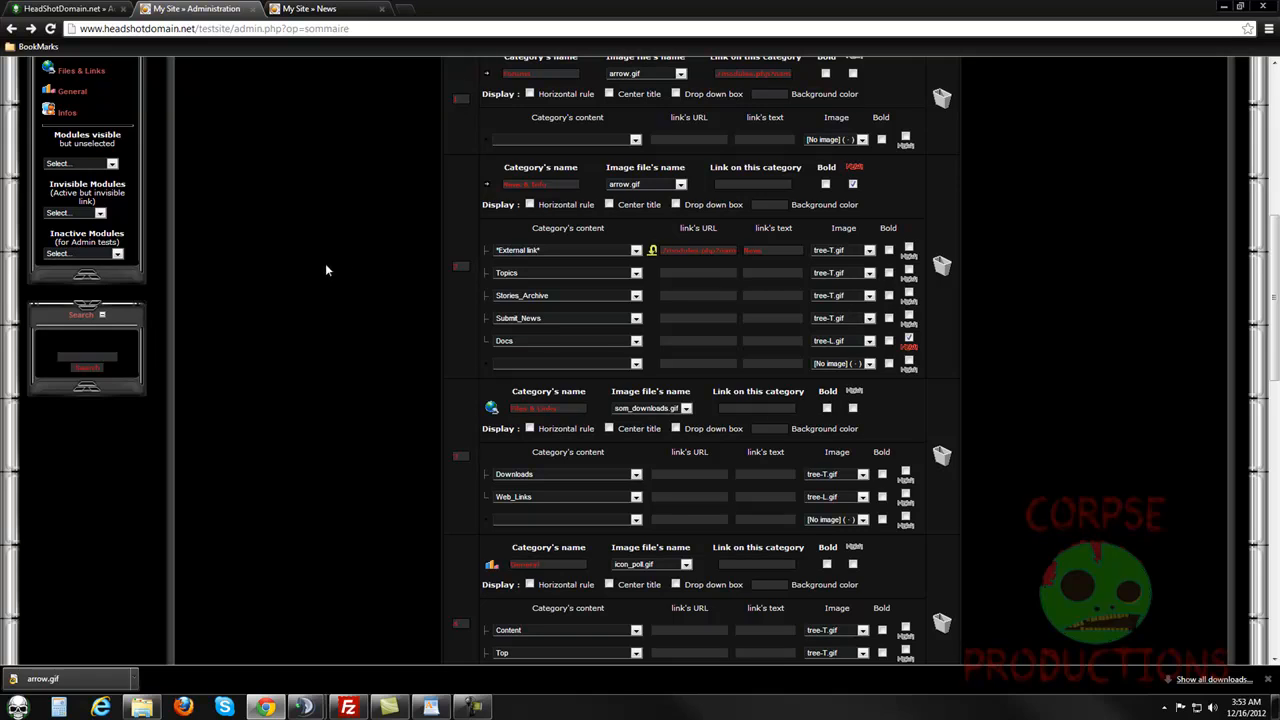
scroll(377, 296, up, 5)
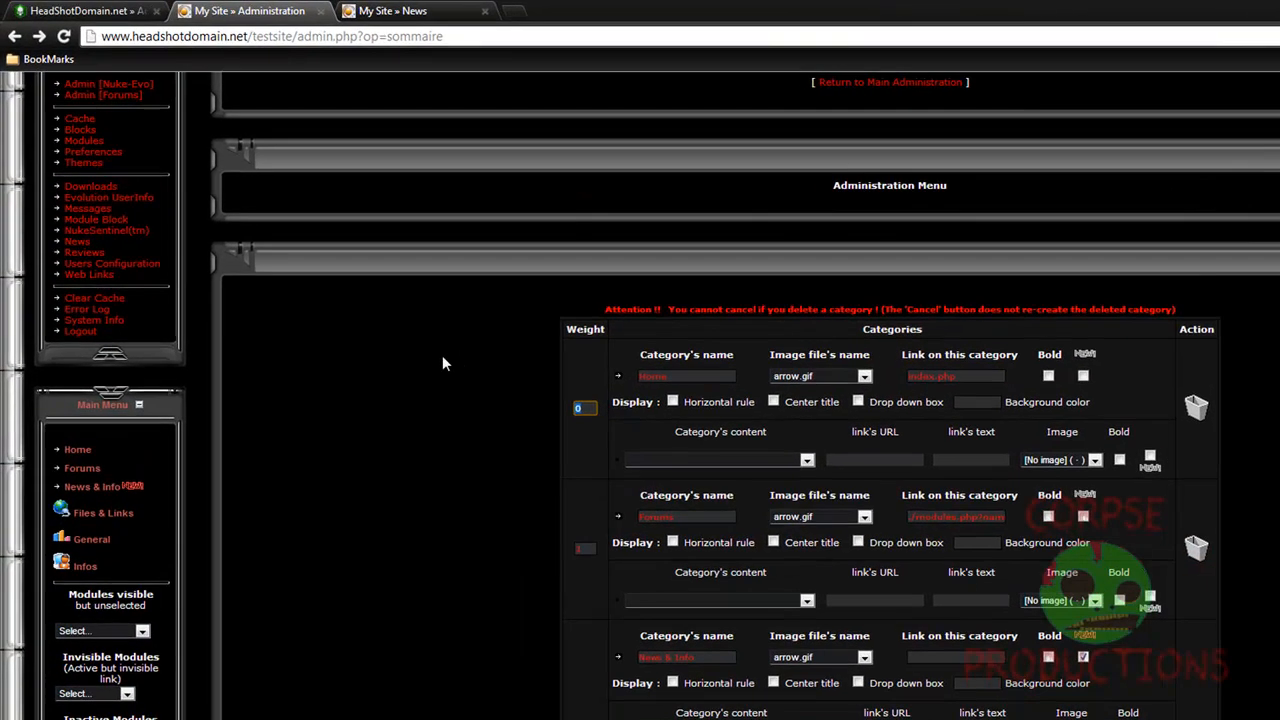
Switch to the HeadShotDomain.net site and examine how its blocks are arranged in the Blocks administration
click(100, 11)
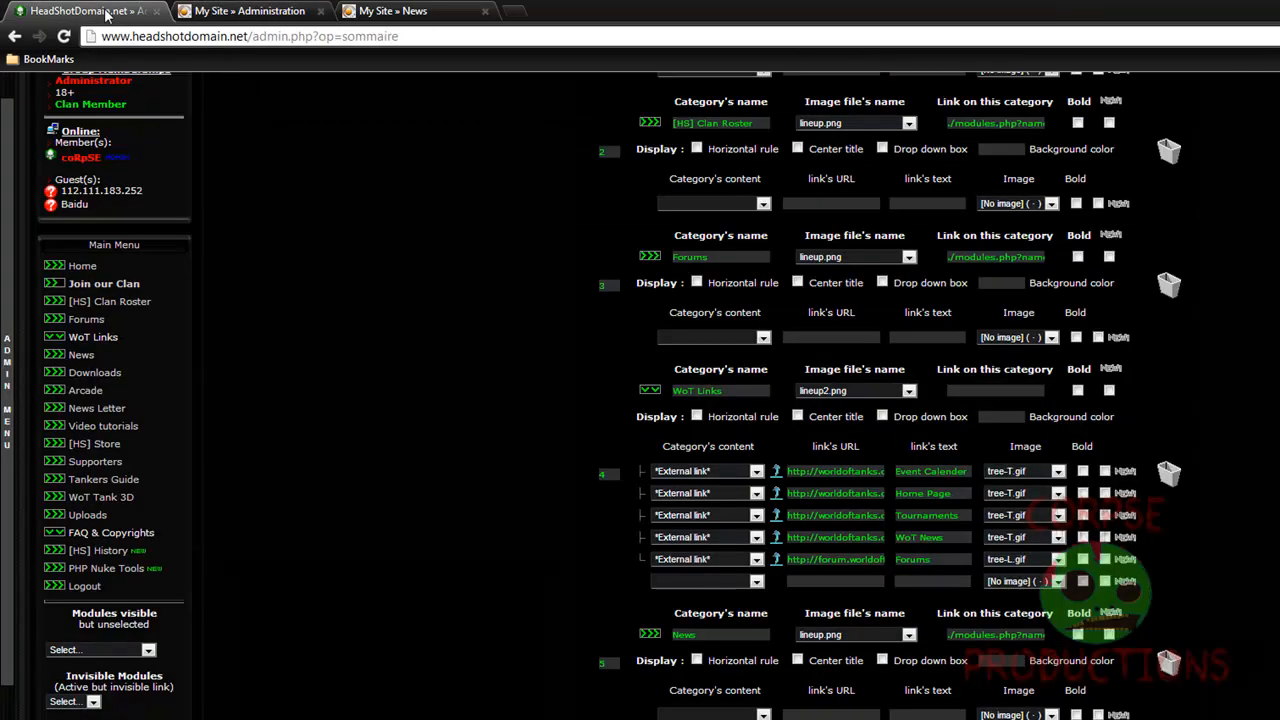
scroll(308, 289, up, 6)
mouse_move(8, 288)
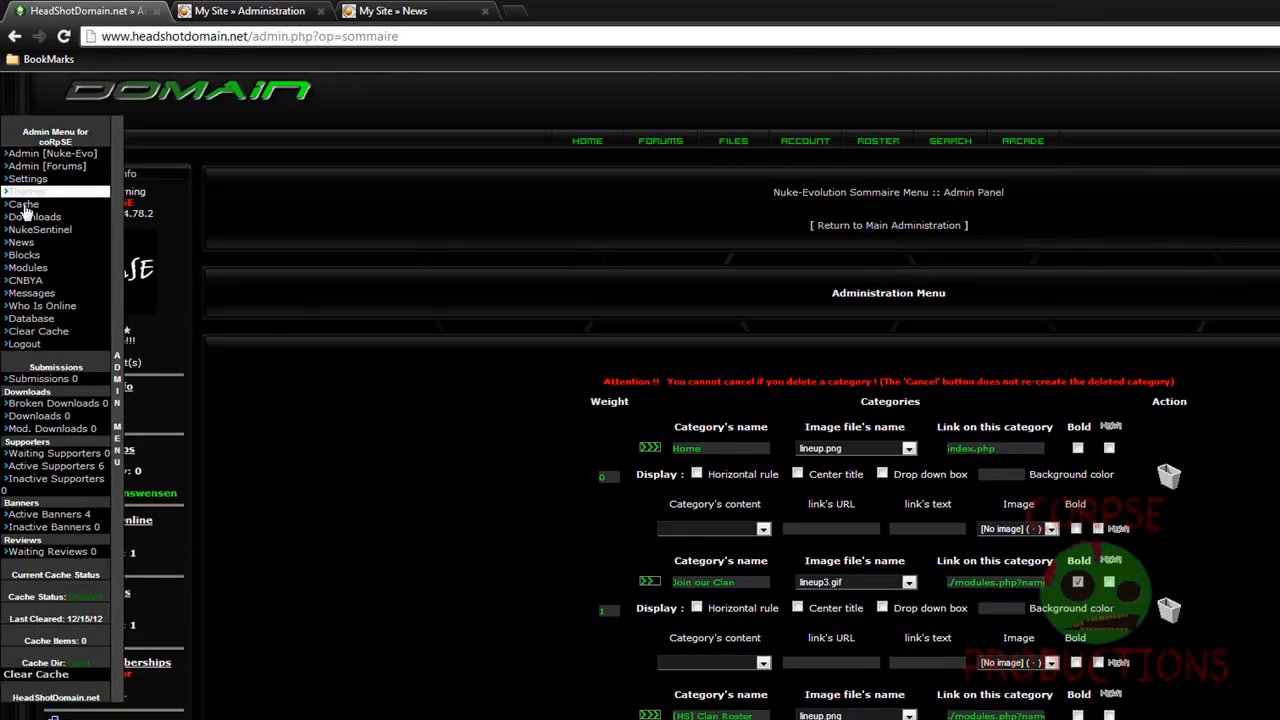
click(16, 256)
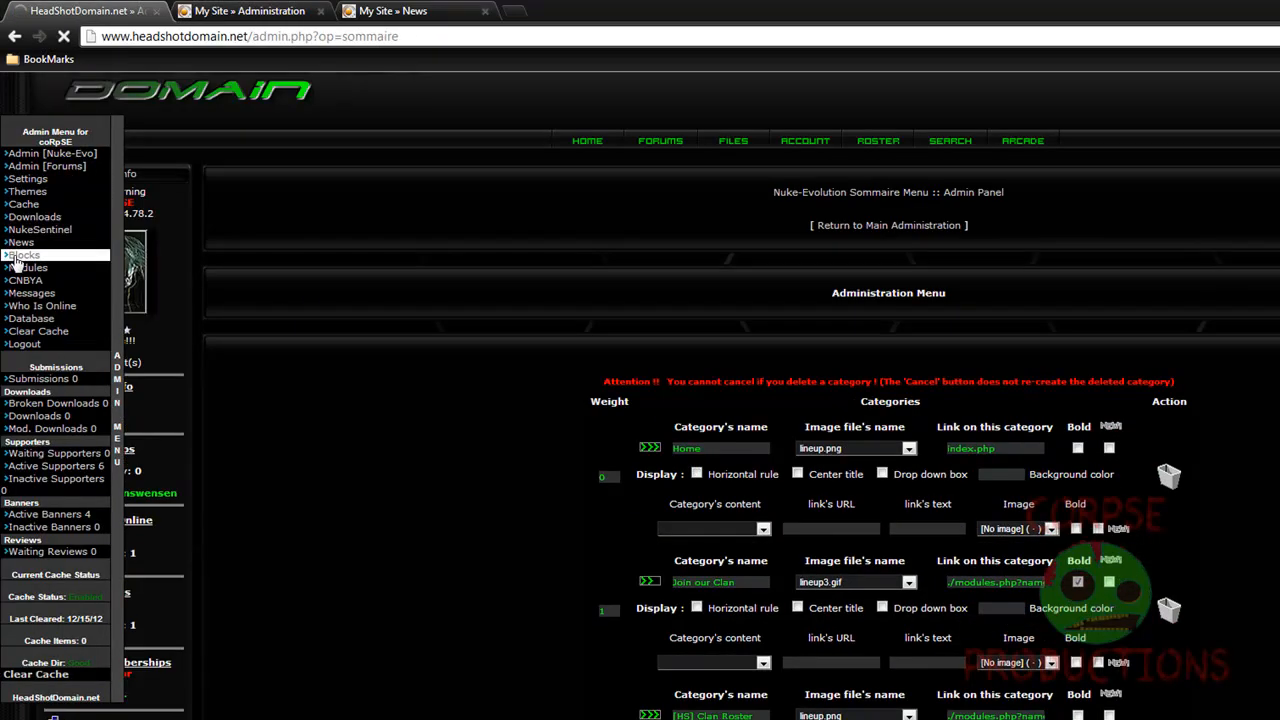
scroll(640, 431, down, 3)
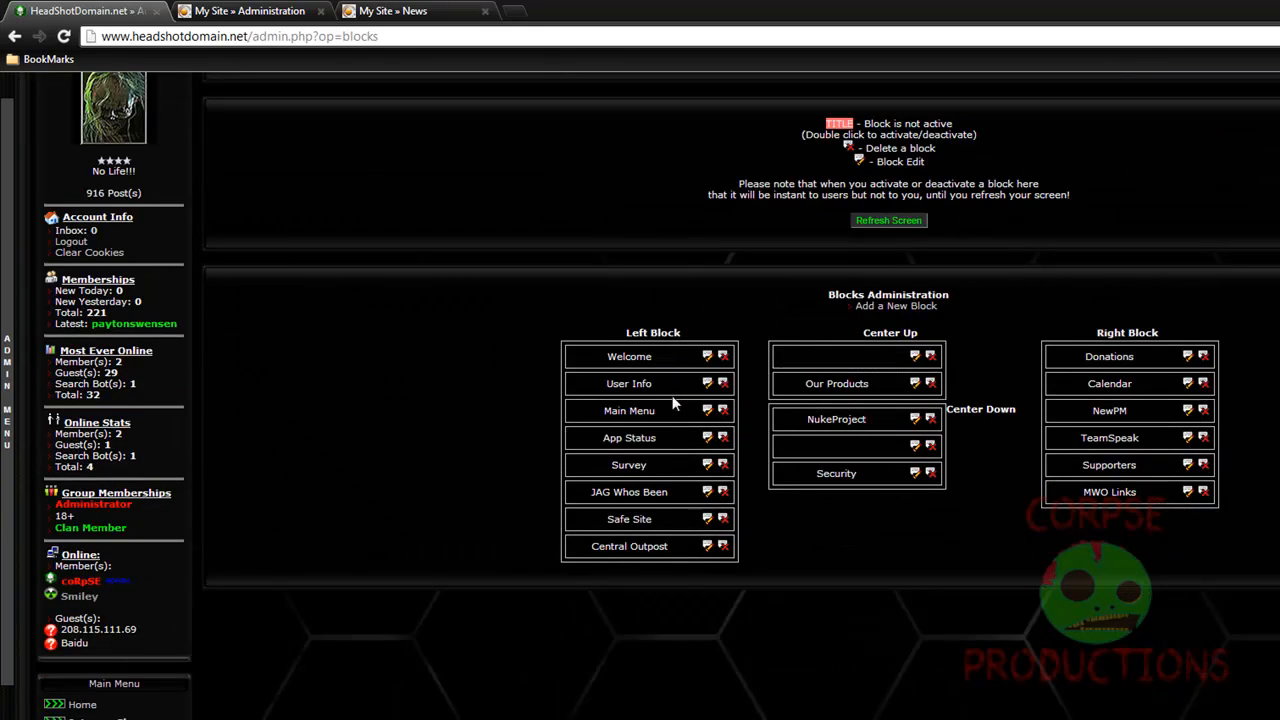
mouse_move(629, 385)
mouse_down()
mouse_move(623, 423)
mouse_move(643, 403)
mouse_move(649, 377)
mouse_move(637, 376)
mouse_up()
mouse_move(851, 386)
mouse_down()
mouse_move(858, 356)
mouse_move(850, 430)
mouse_move(731, 381)
mouse_move(647, 379)
mouse_move(838, 383)
mouse_up()
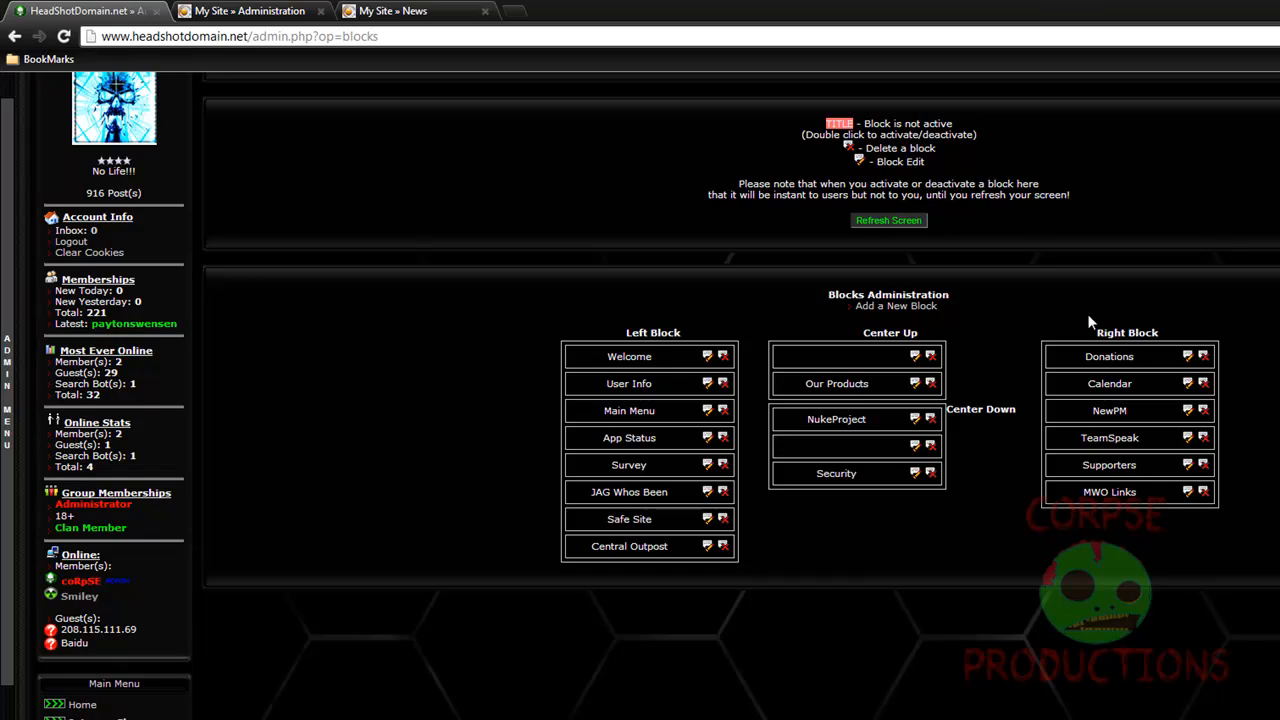
scroll(764, 400, up, 1)
scroll(764, 400, up, 2)
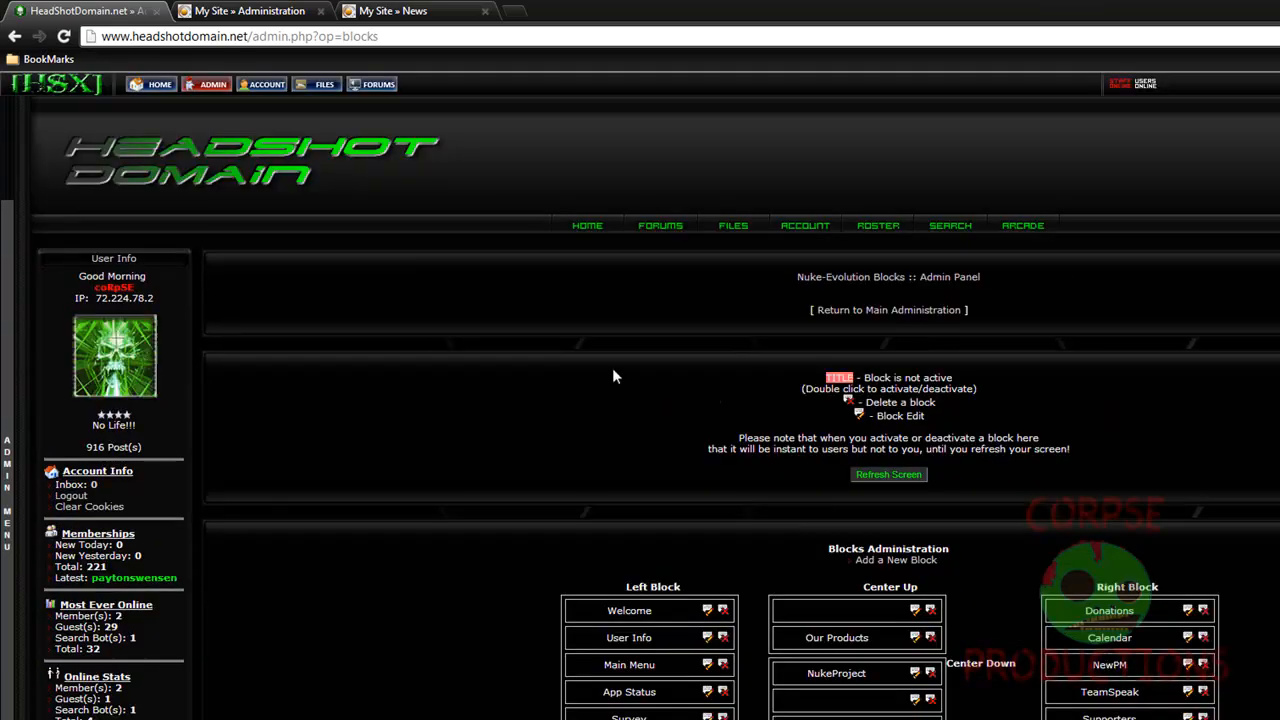
Switch back to the test site's menu administration and read the Remarks below the General Options
click(277, 18)
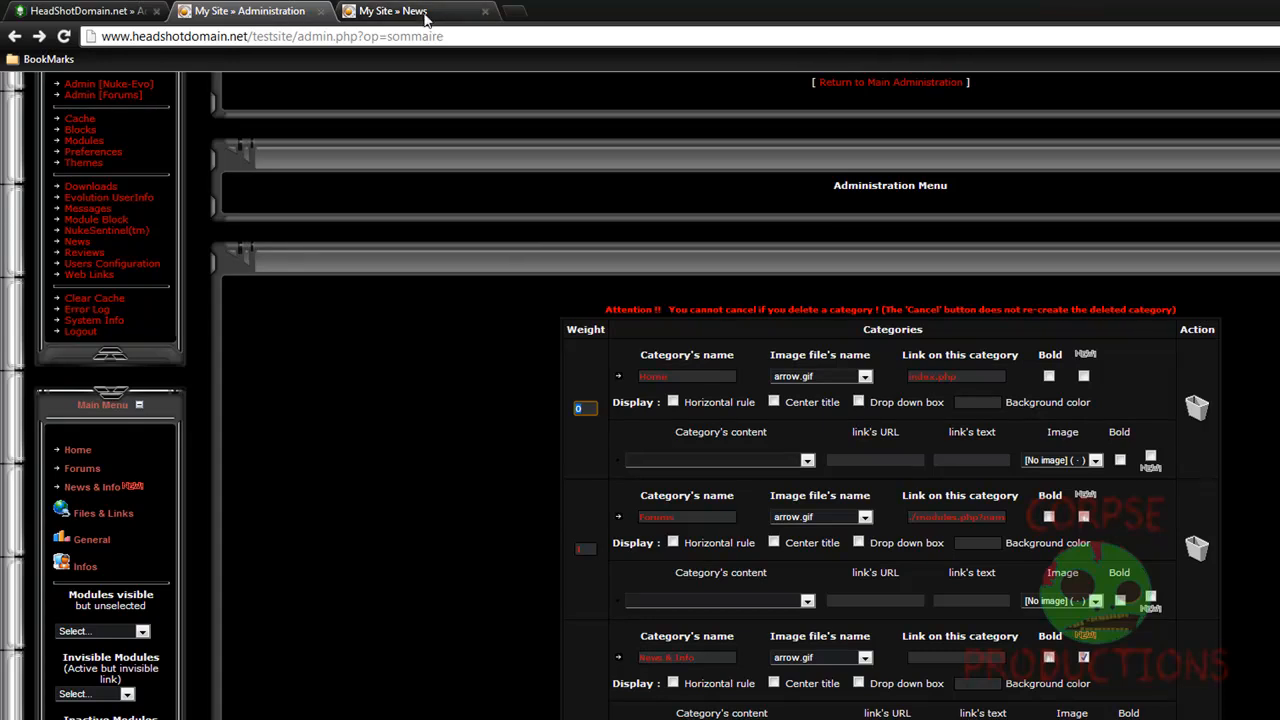
scroll(390, 305, down, 5)
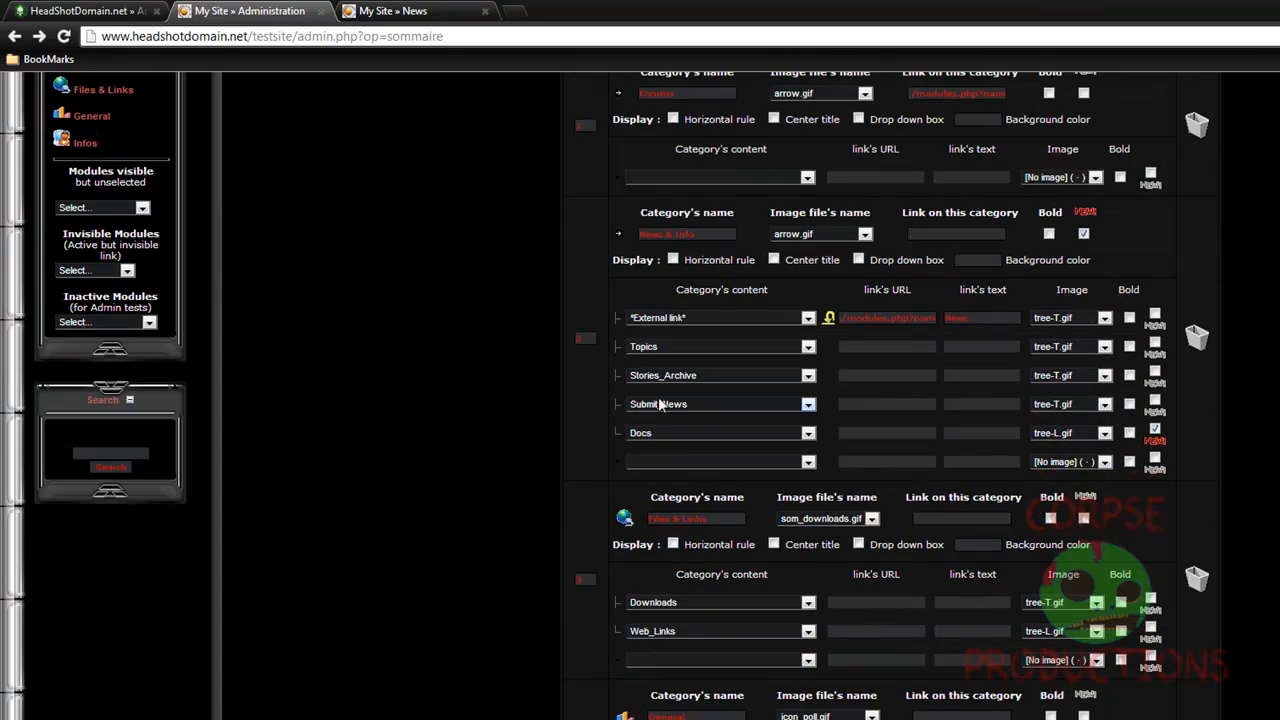
scroll(658, 406, down, 14)
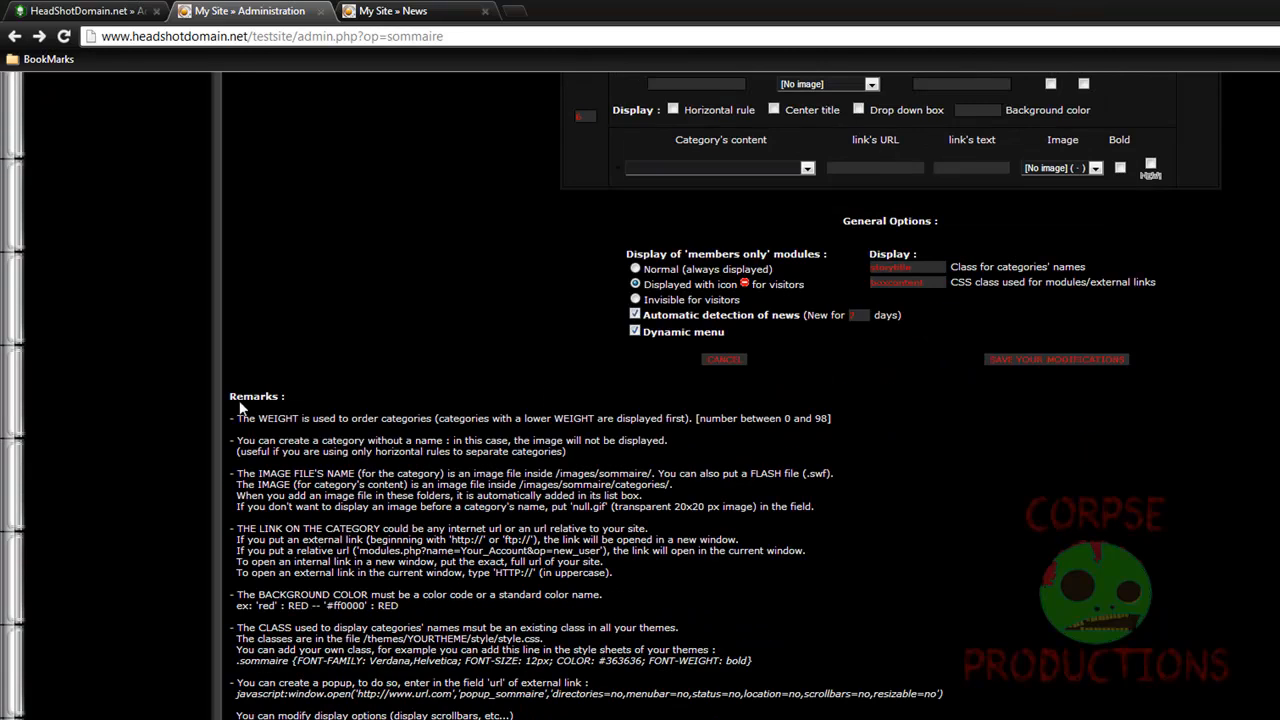
drag(231, 401, 405, 408)
click(286, 424)
scroll(327, 648, down, 2)
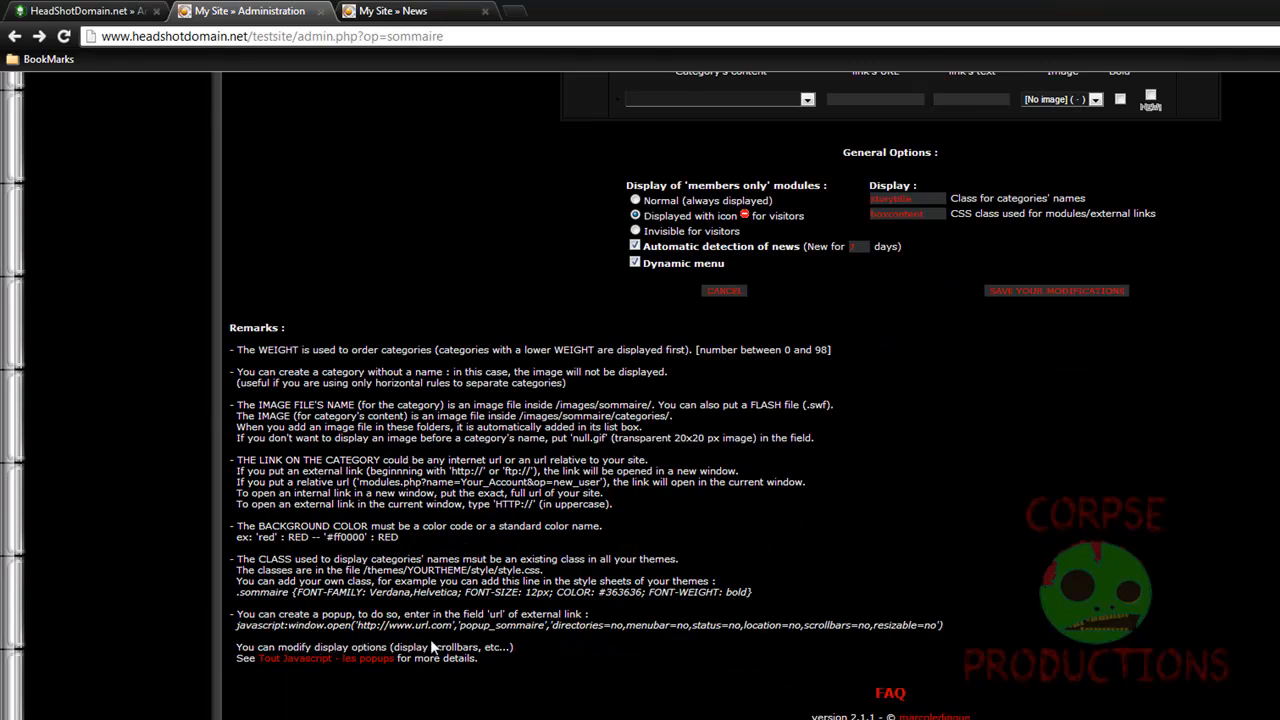
Highlight the remark on creating a popup through the url field of an external link
scroll(505, 603, up, 5)
scroll(505, 608, down, 5)
drag(242, 612, 432, 634)
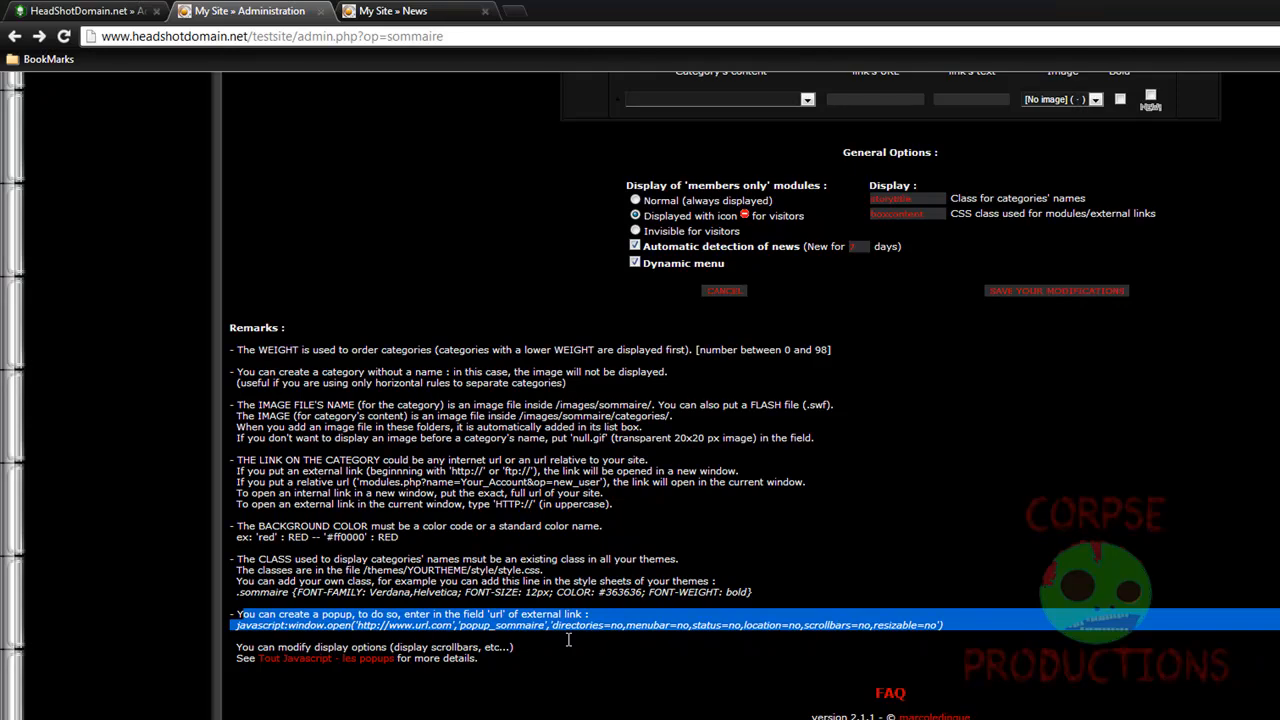
drag(565, 636, 560, 628)
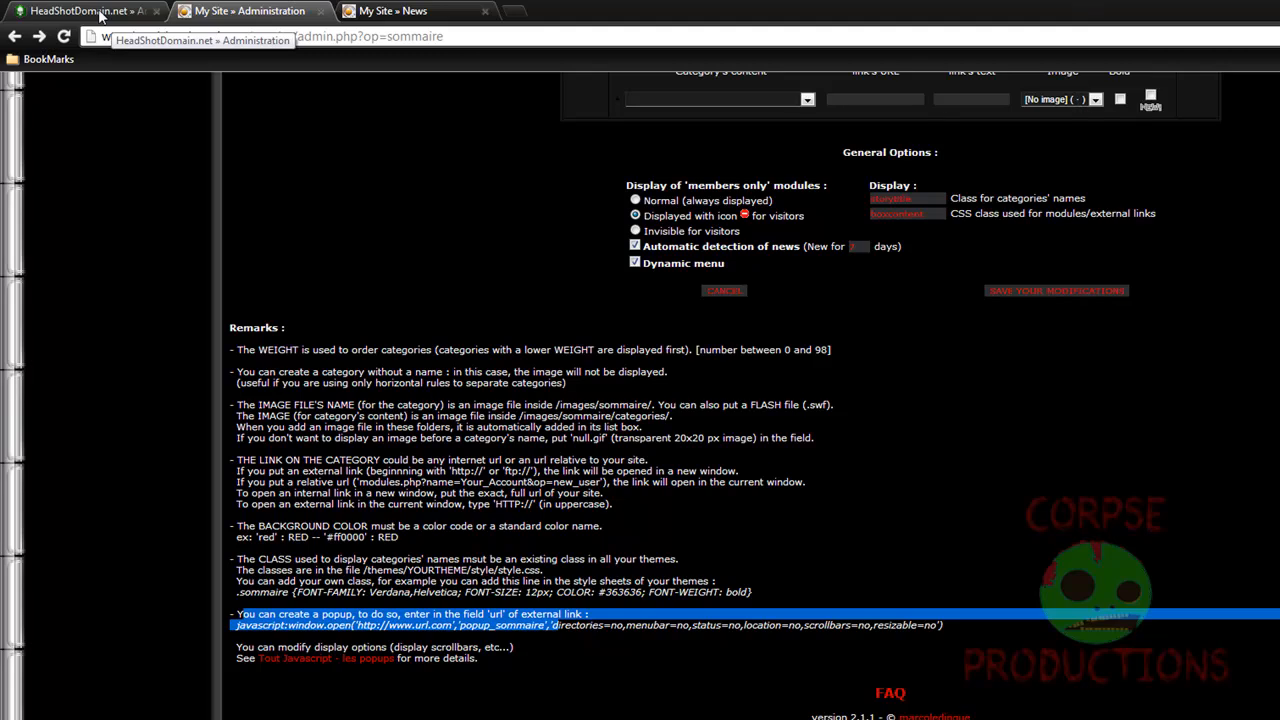
scroll(354, 323, up, 3)
scroll(344, 314, down, 3)
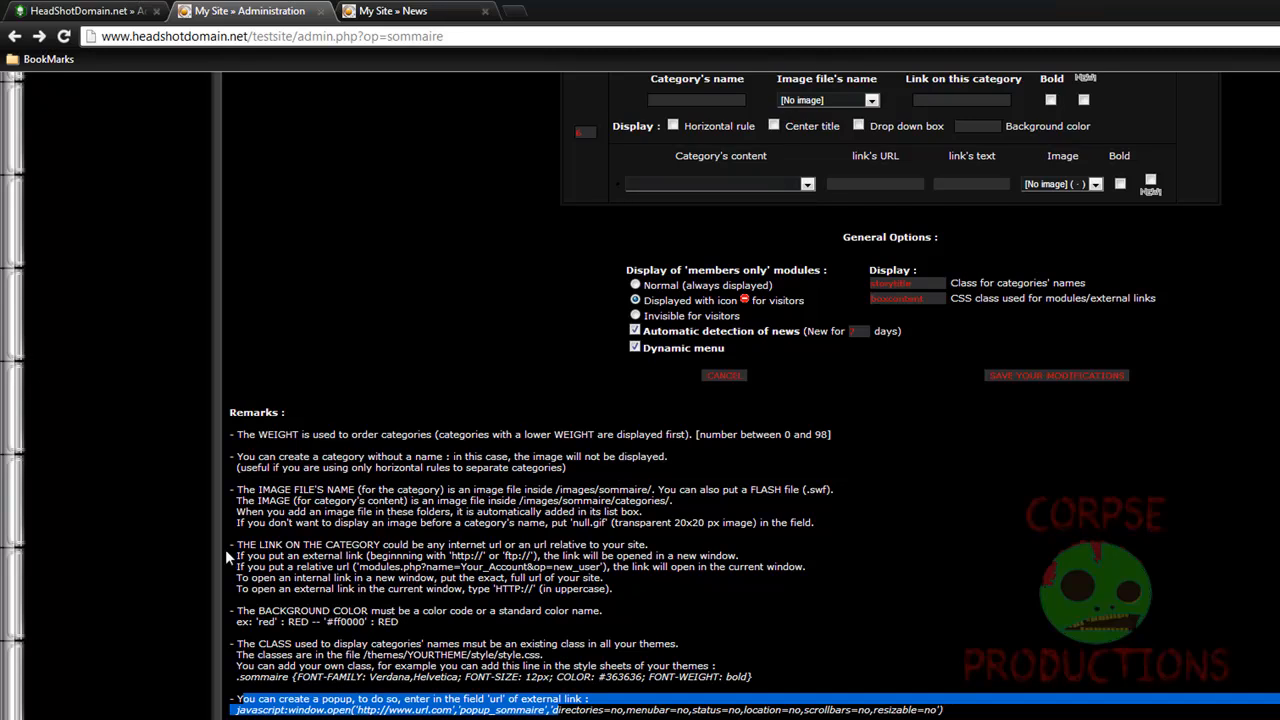
Highlight the remarks on which category link formats open in a new window or in the current one
drag(237, 554, 668, 589)
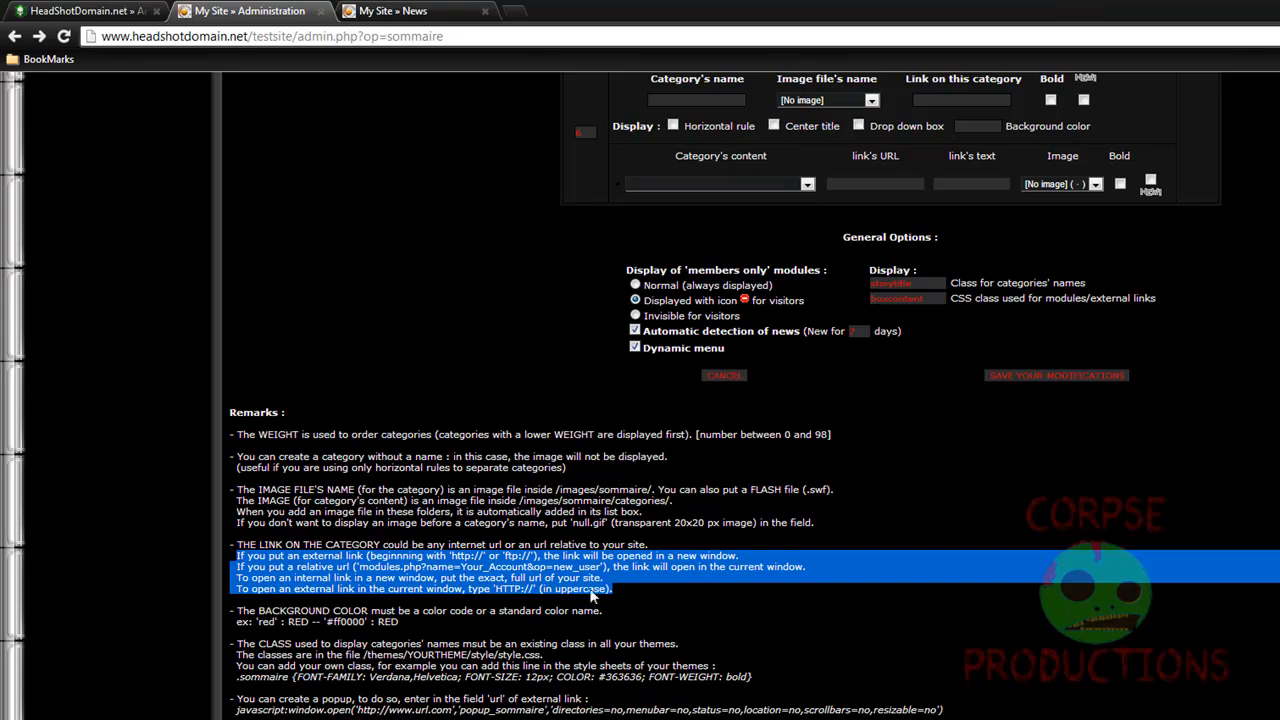
click(397, 584)
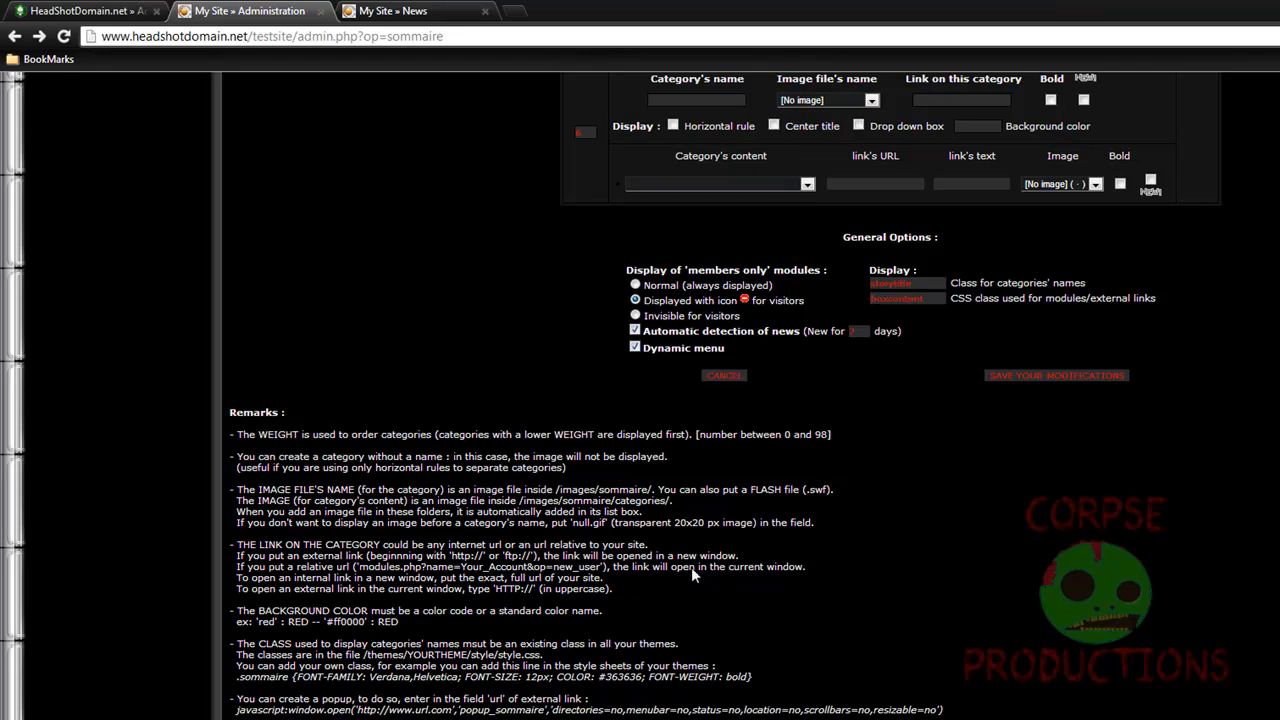
drag(750, 560, 238, 566)
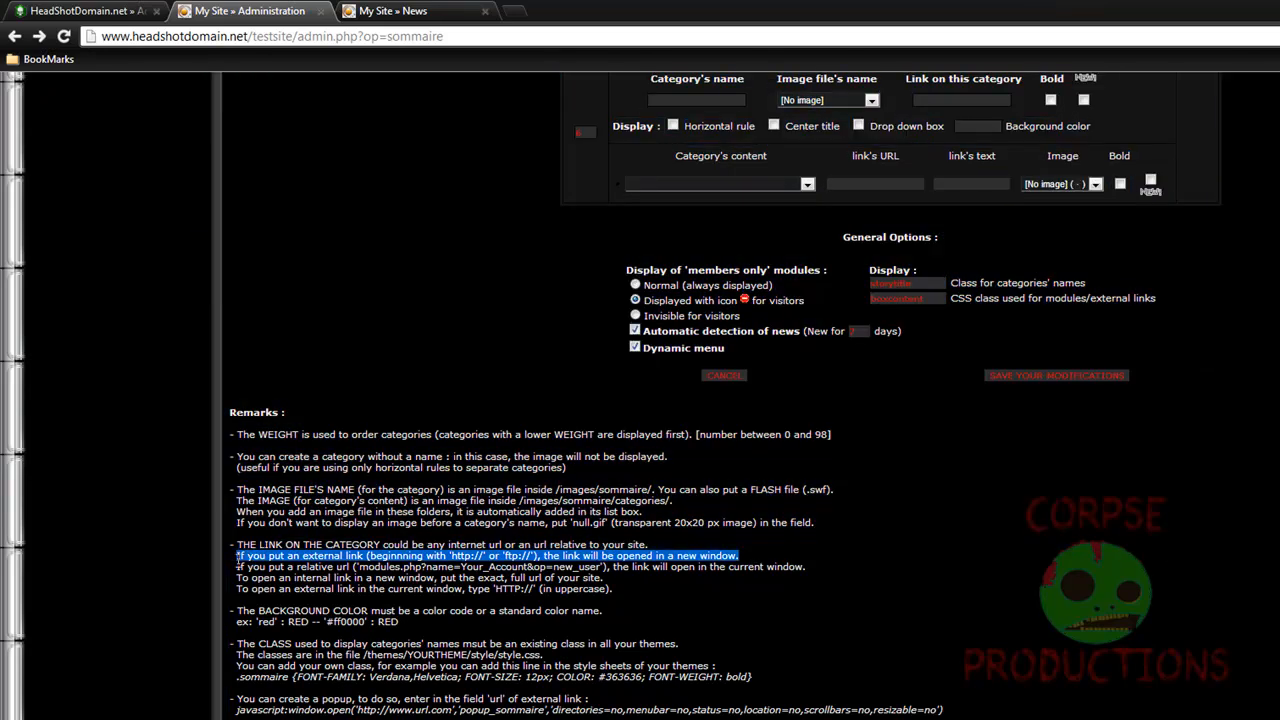
drag(616, 590, 237, 580)
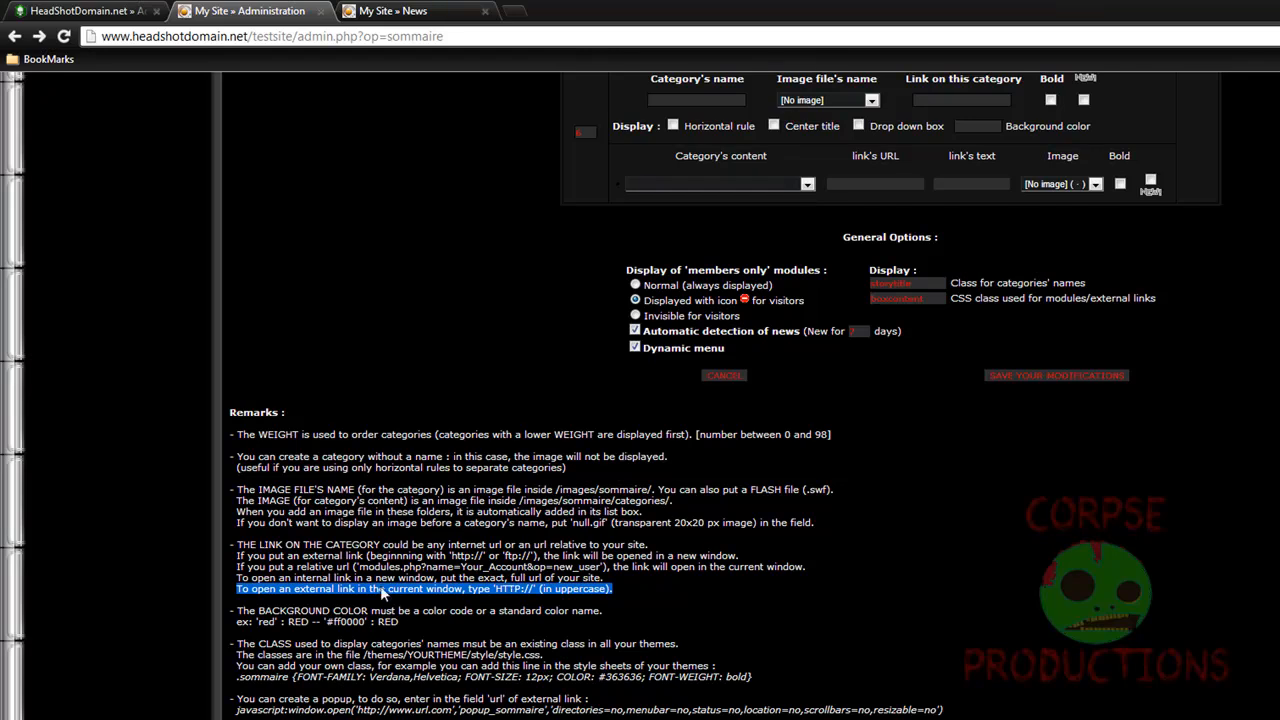
scroll(602, 524, up, 4)
scroll(549, 437, up, 7)
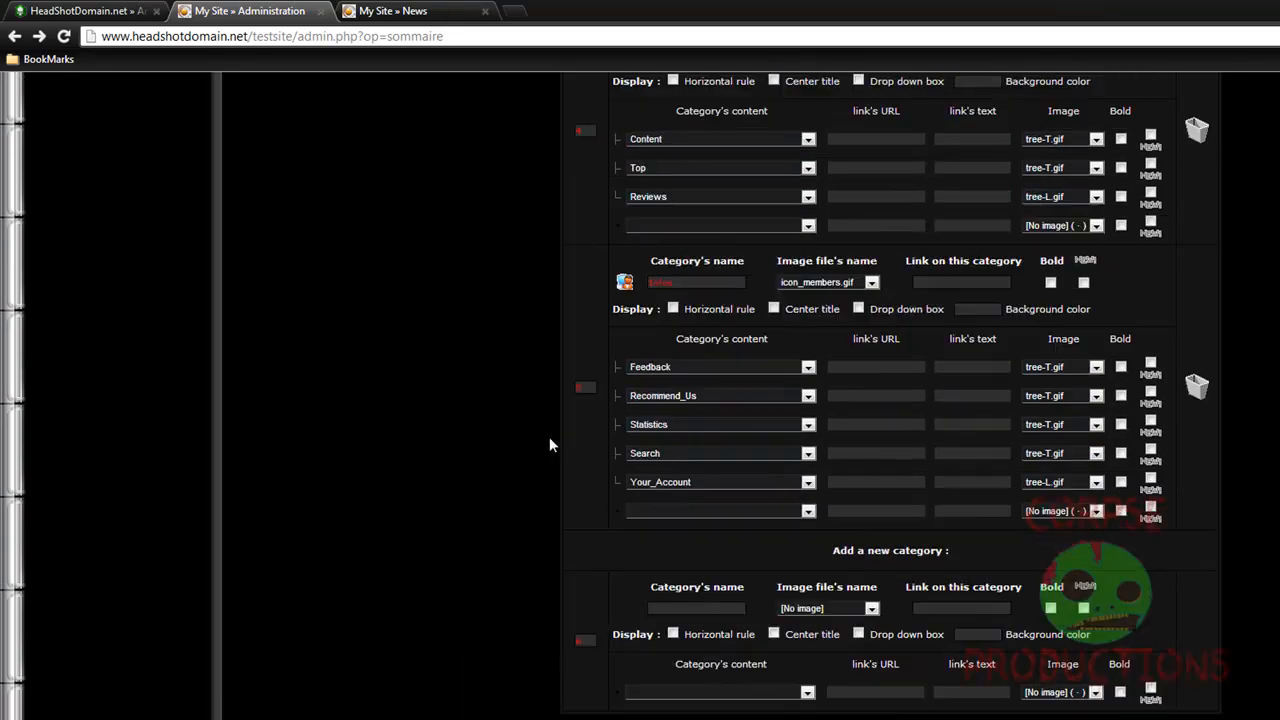
Copy the News link's URL and add another *External link* entry below Docs in the News & Info category
scroll(546, 444, up, 2)
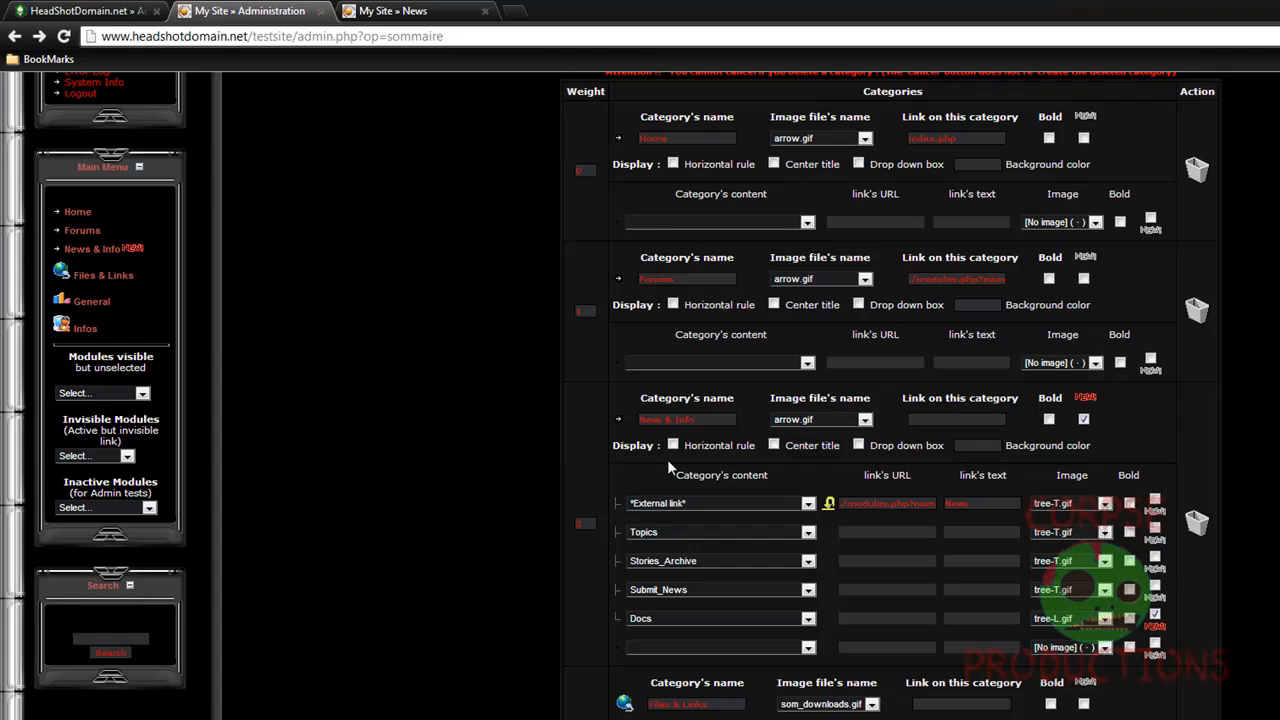
drag(839, 504, 953, 510)
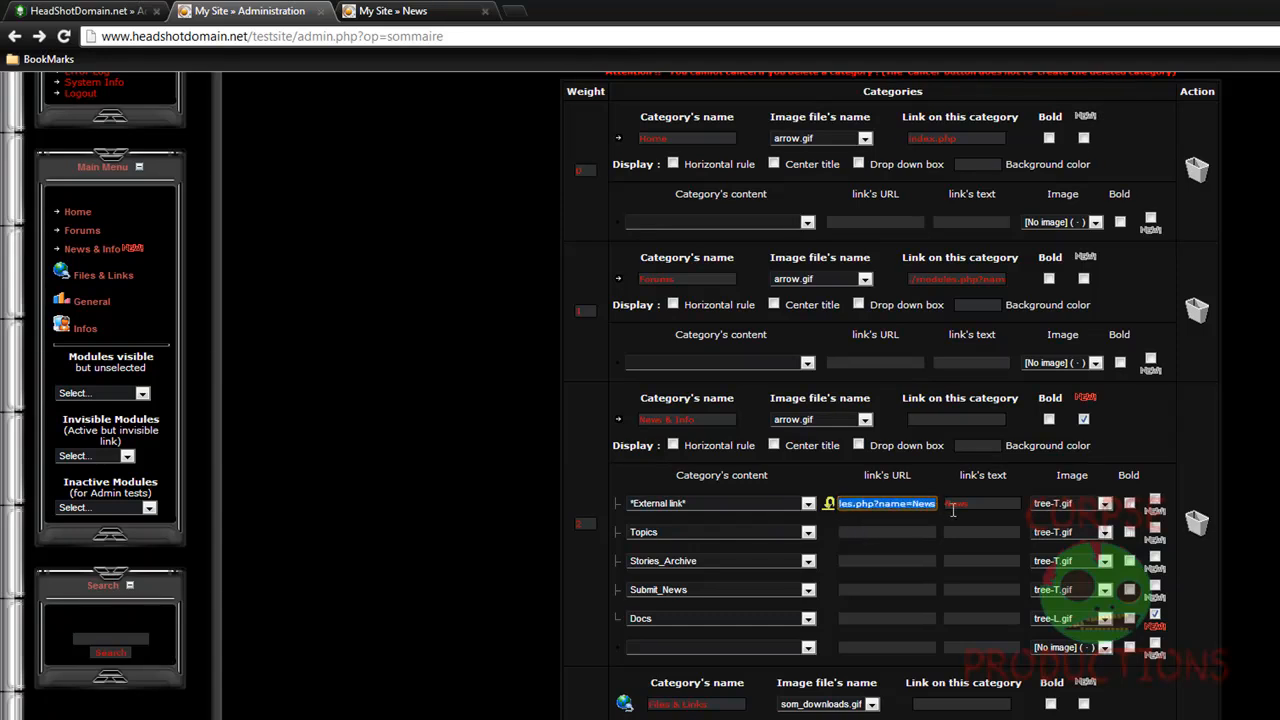
right_click(900, 499)
click(933, 571)
click(808, 648)
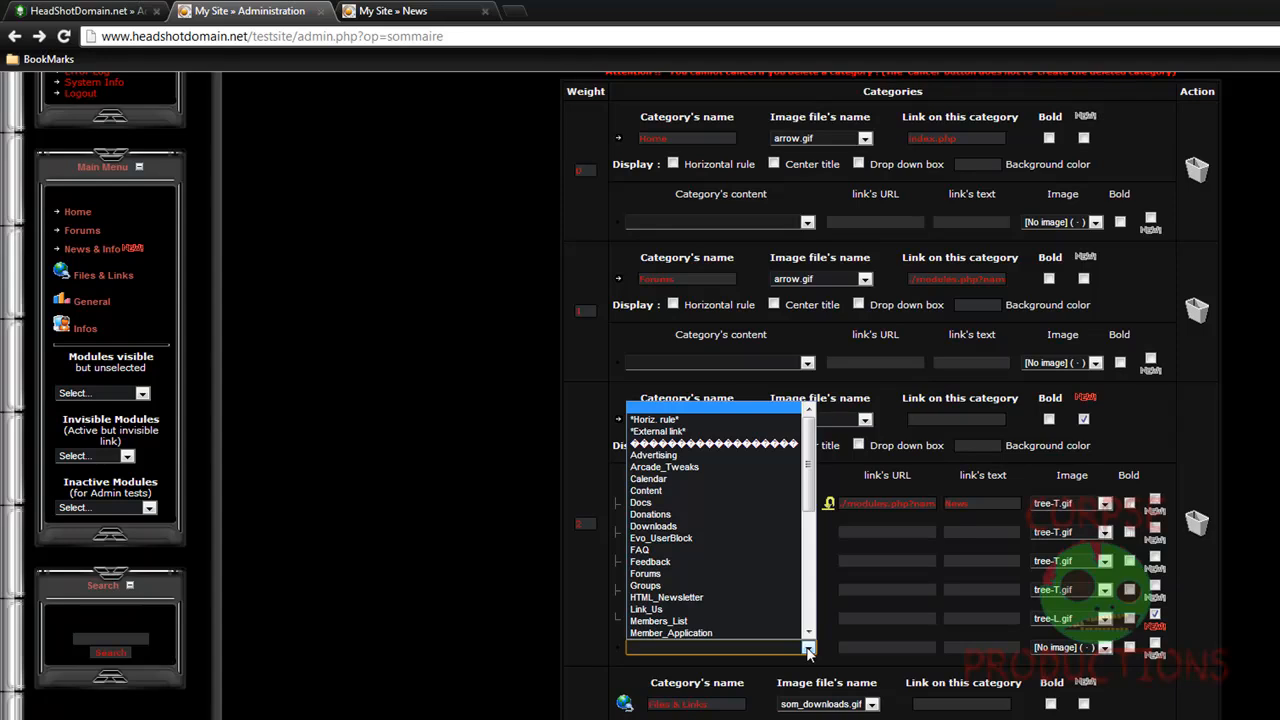
click(707, 432)
drag(876, 647, 833, 646)
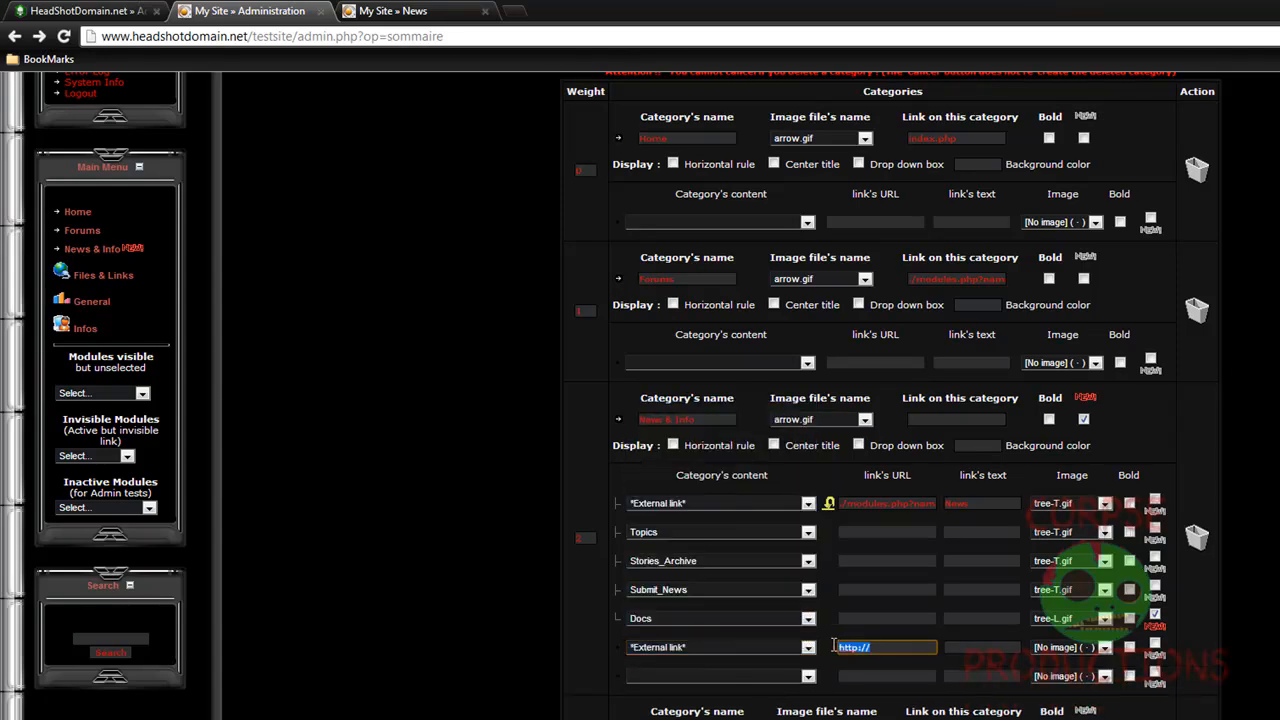
key(ctrl+v)
drag(871, 648, 820, 646)
click(843, 648)
scroll(1178, 648, down, 2)
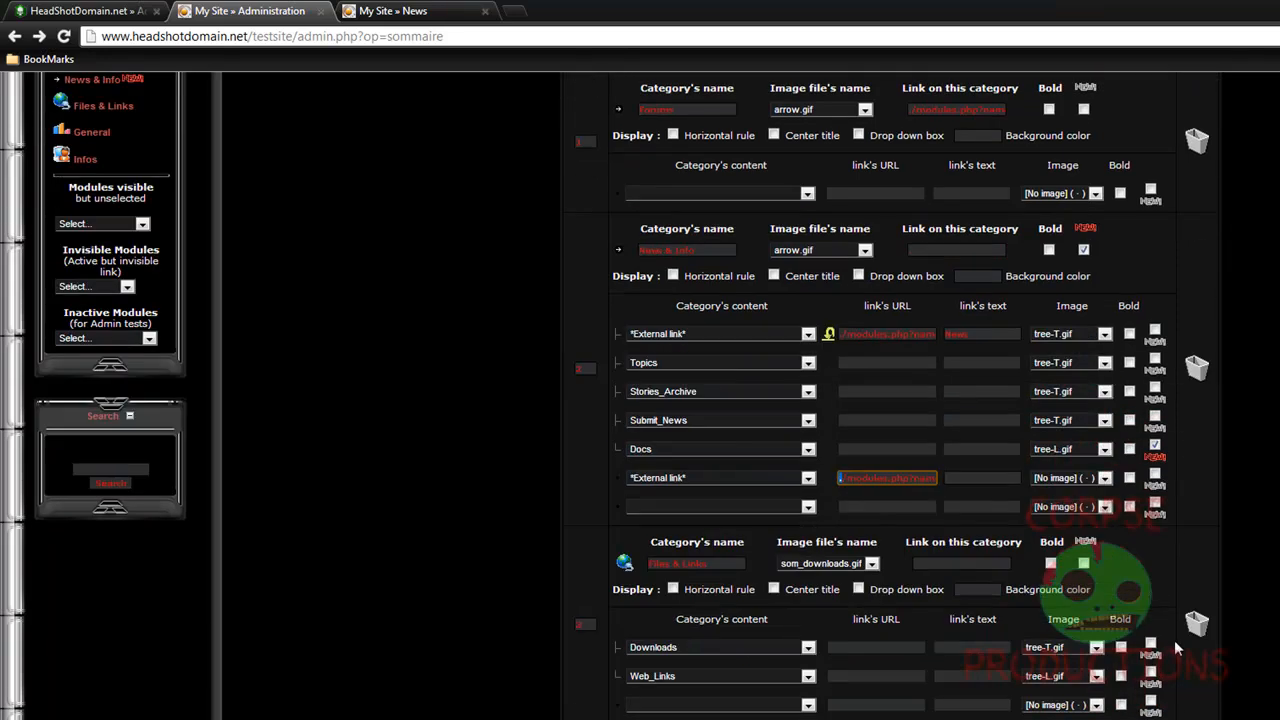
scroll(1177, 648, down, 12)
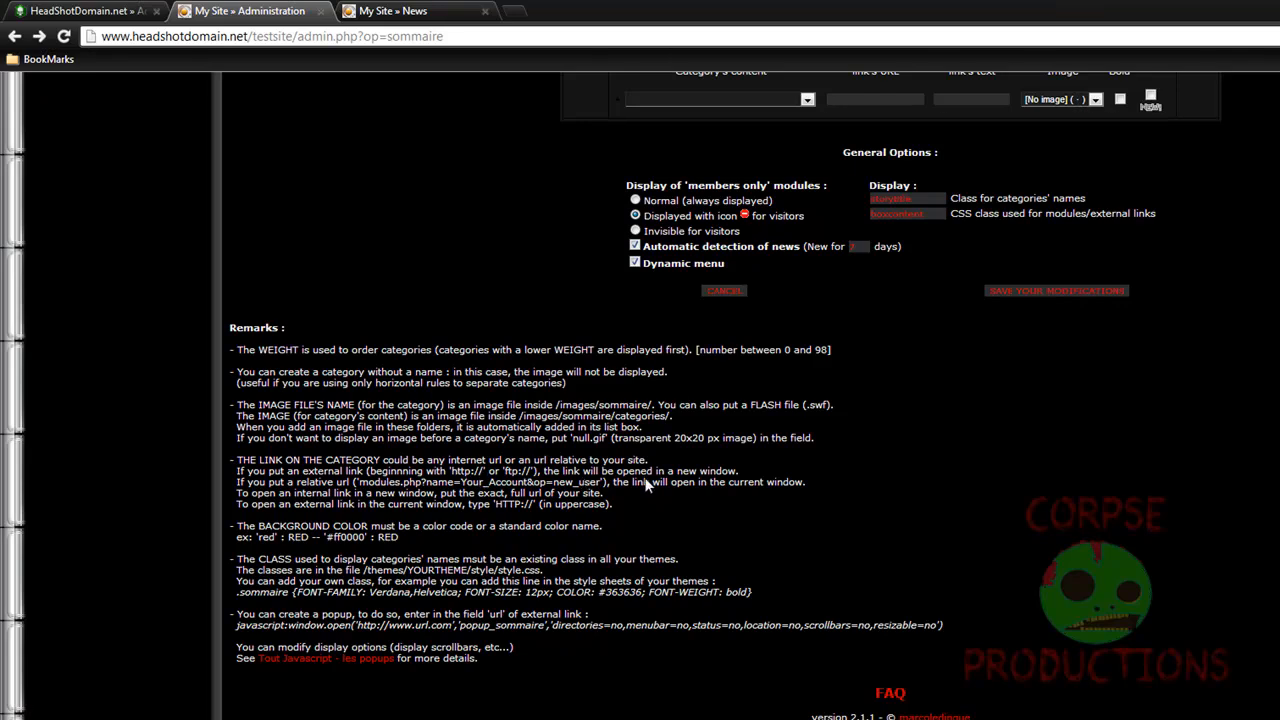
scroll(728, 486, up, 10)
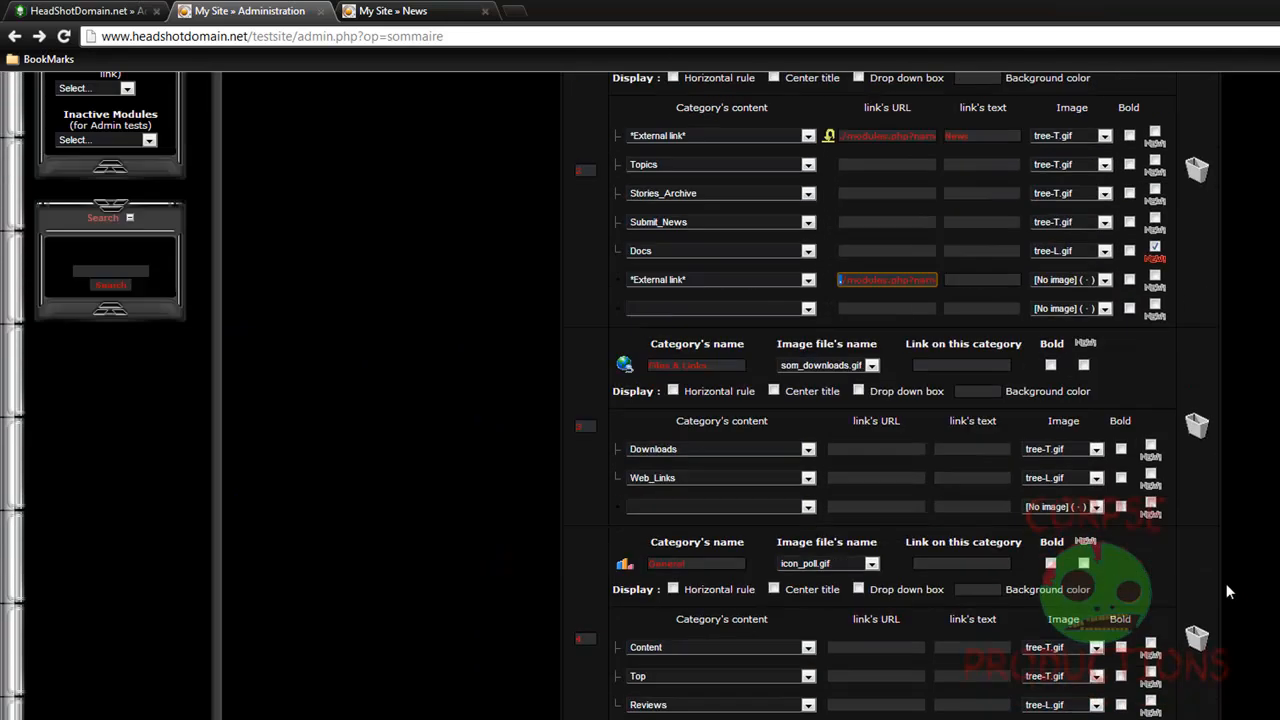
click(332, 37)
right_click(331, 38)
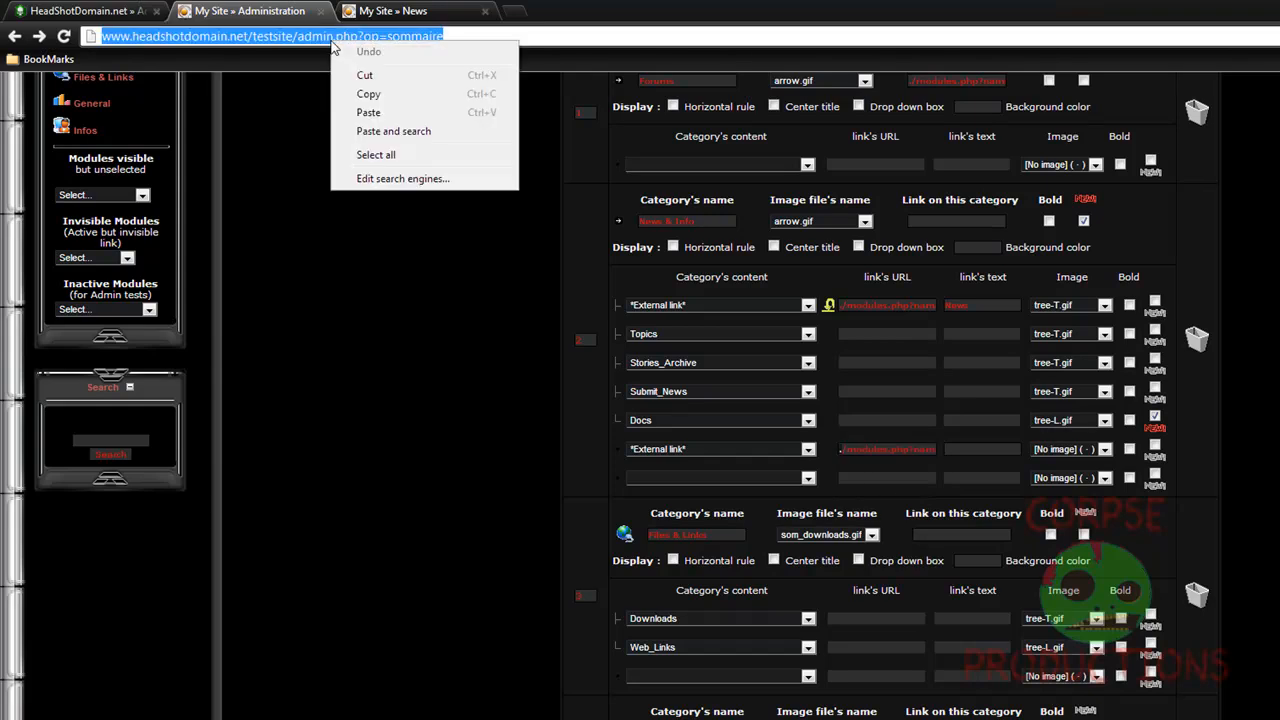
click(357, 96)
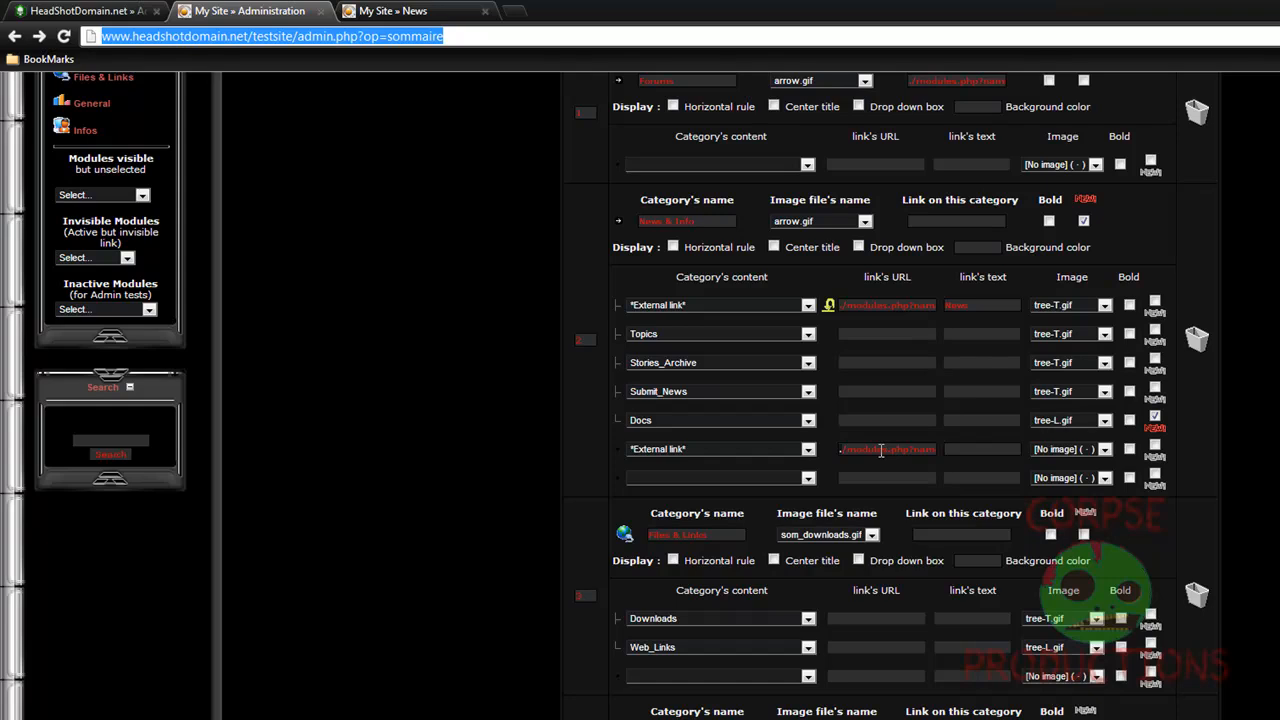
click(881, 451)
key(ctrl+a)
key(BackSpace)
key(ctrl+v)
key(ctrl+a)
drag(815, 445, 813, 445)
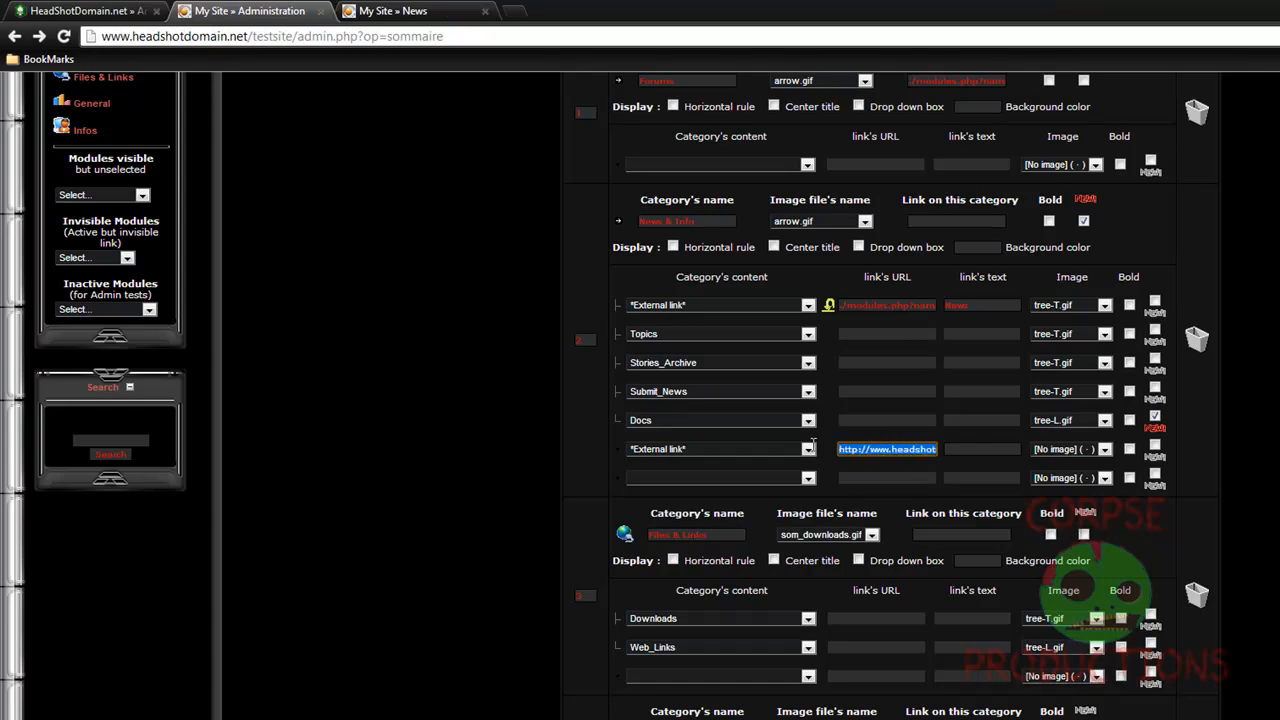
click(869, 478)
mouse_move(830, 452)
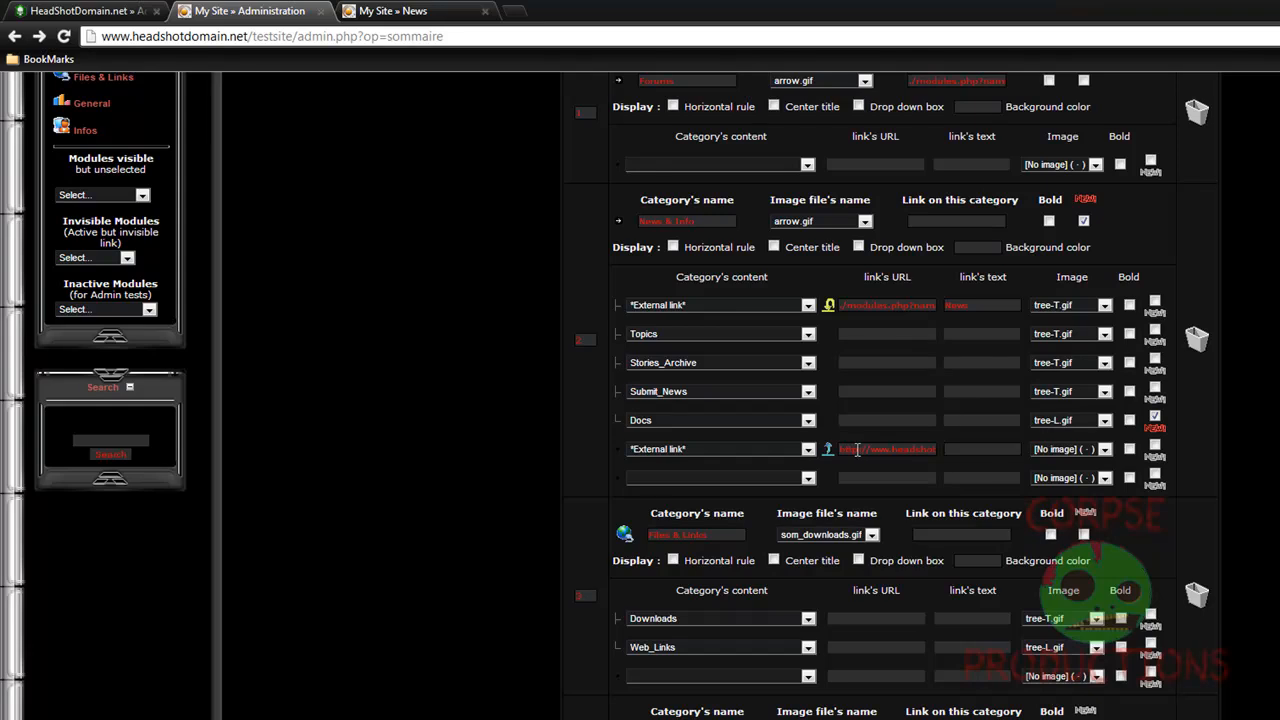
Change the new external link's URL prefix to uppercase HTTP
drag(858, 450, 828, 452)
text(HTTP)
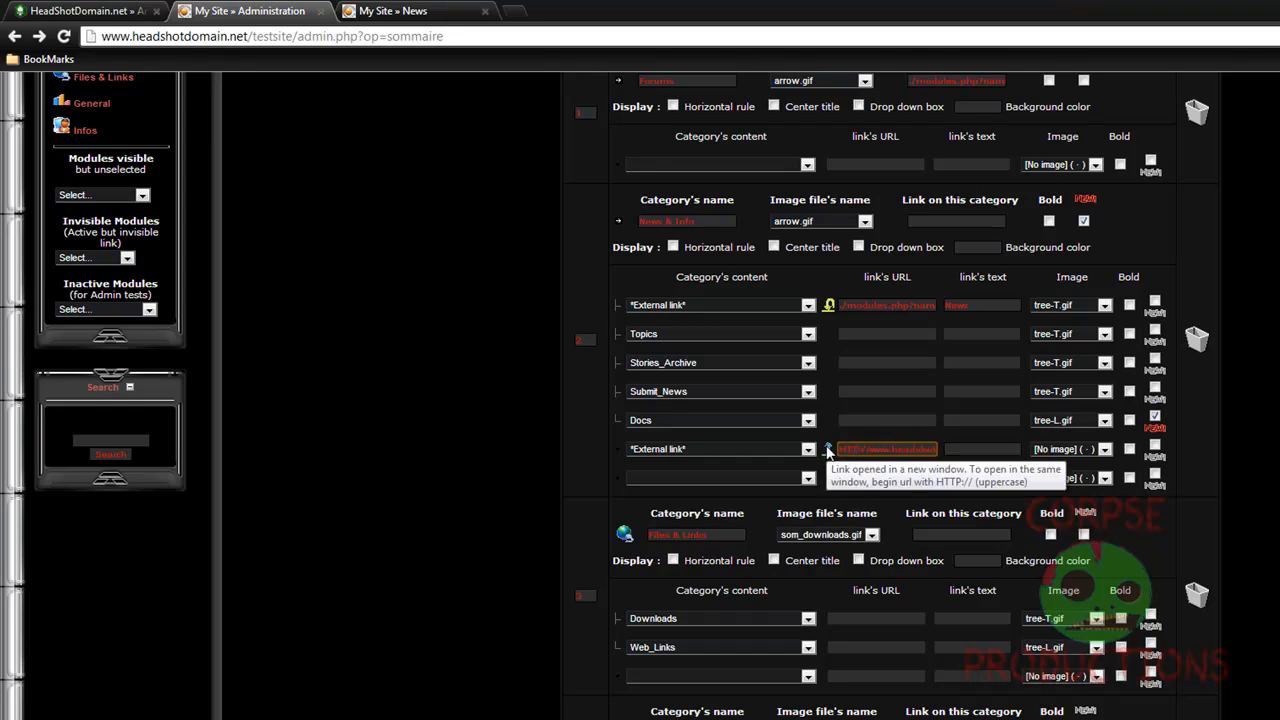
click(771, 466)
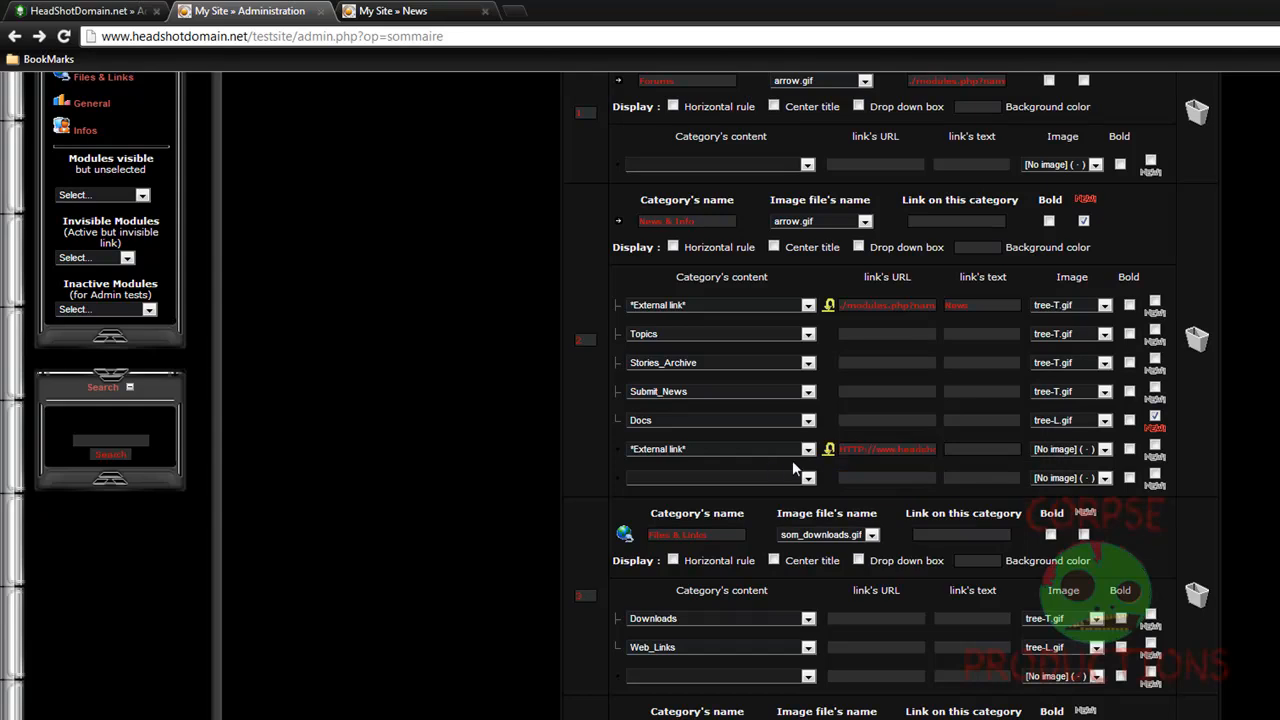
Change the new external link's URL prefix back to lowercase http and save the menu modifications
drag(860, 448, 838, 451)
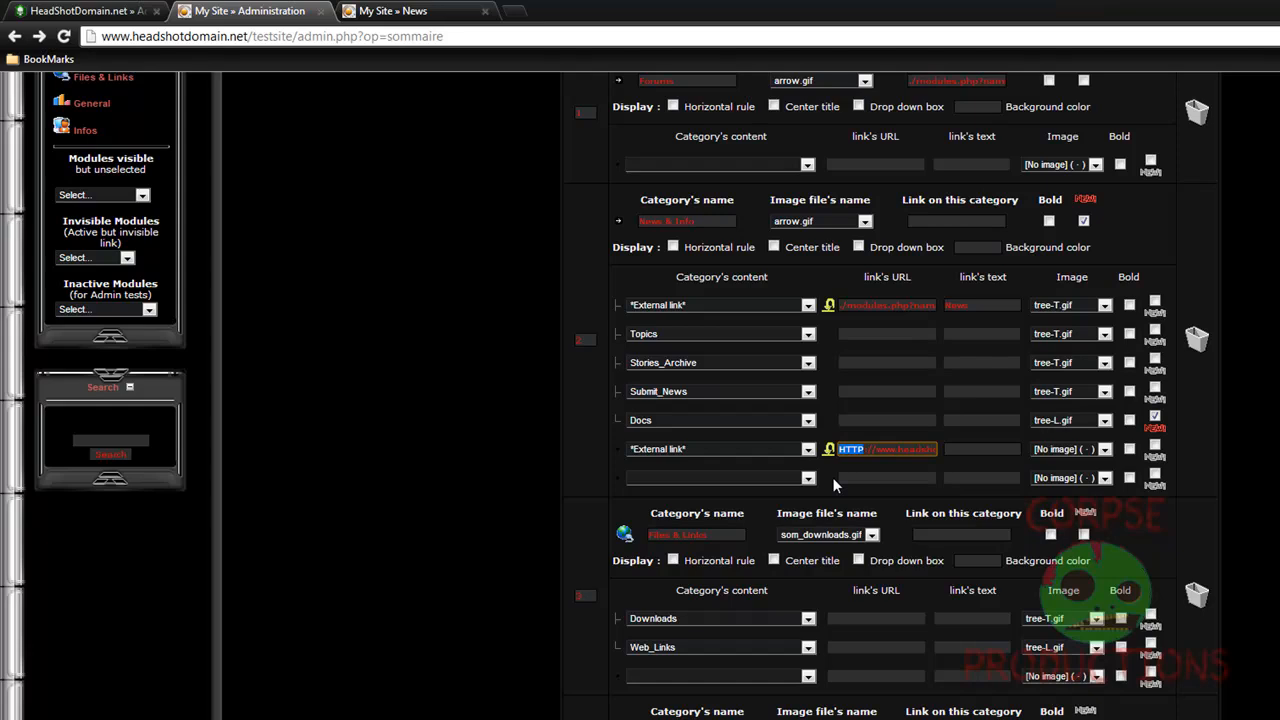
click(850, 475)
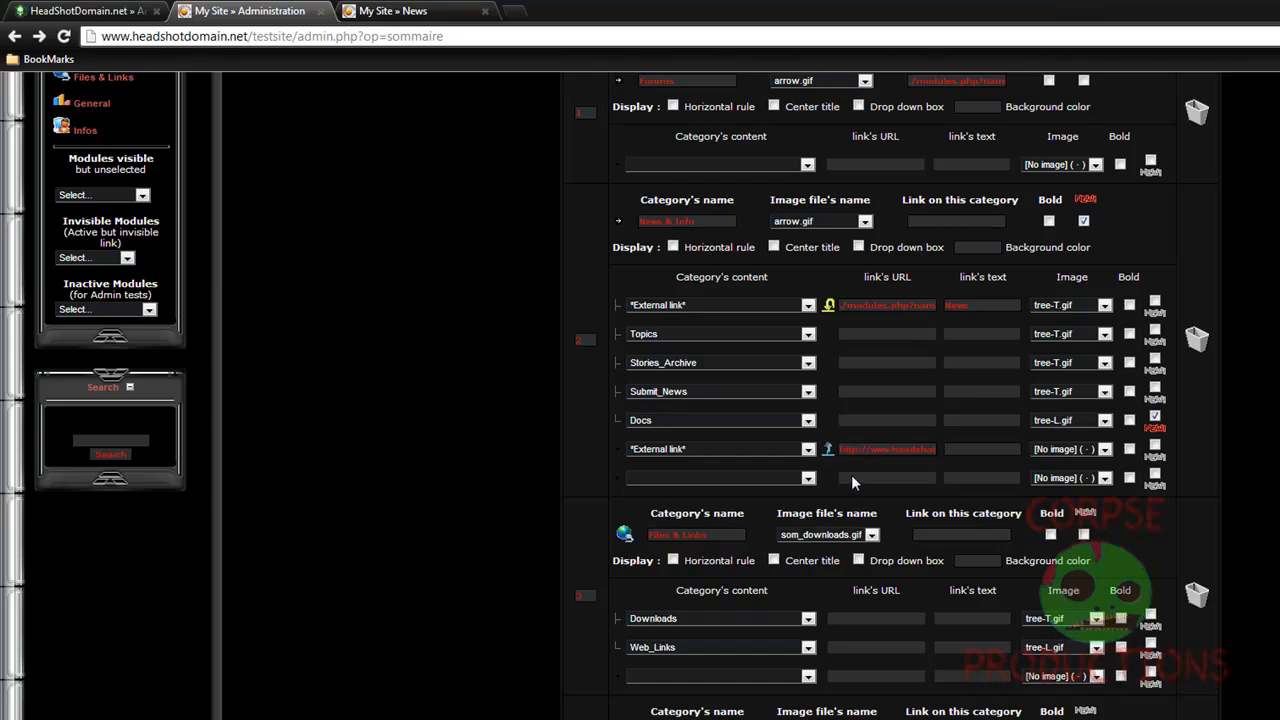
scroll(1174, 537, down, 8)
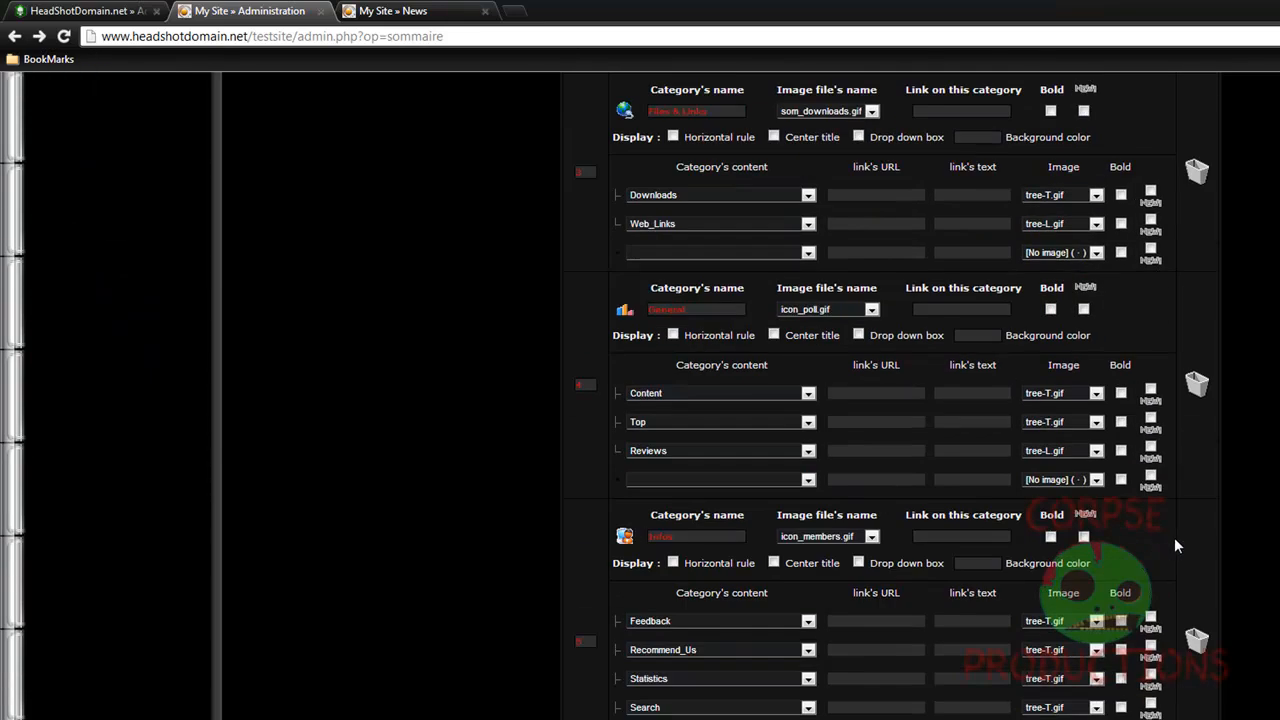
scroll(981, 580, down, 2)
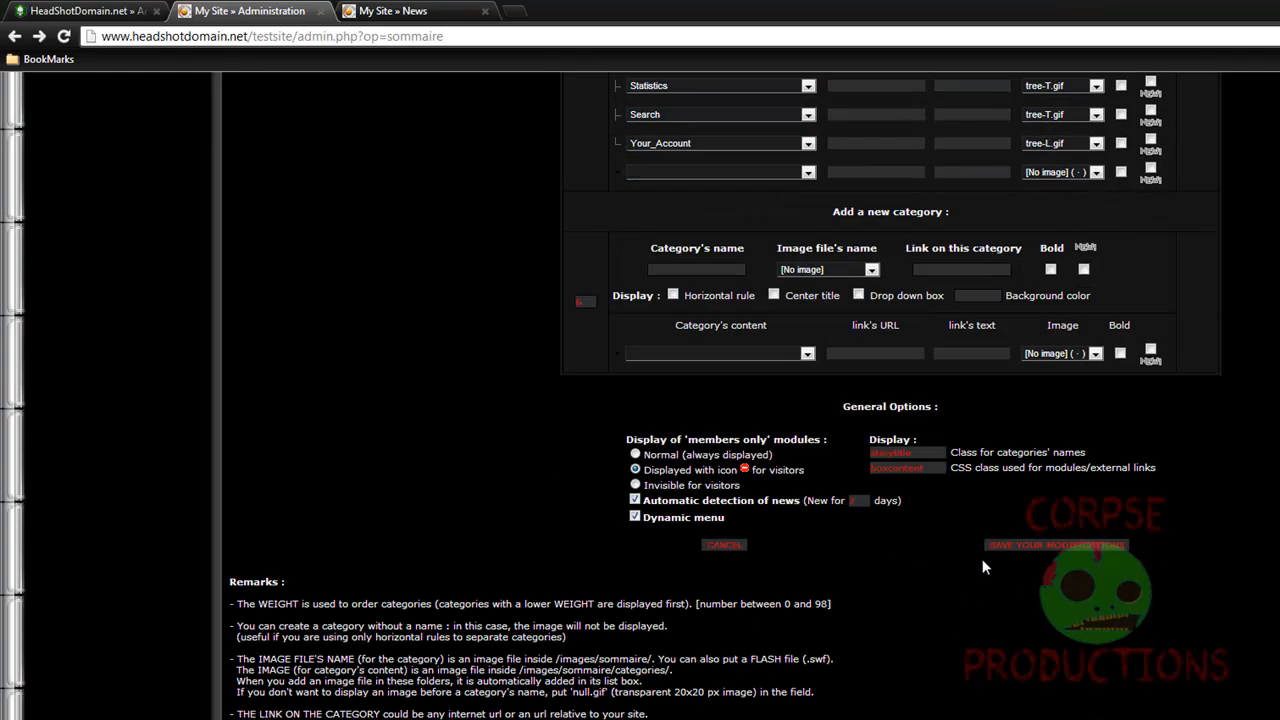
click(1022, 546)
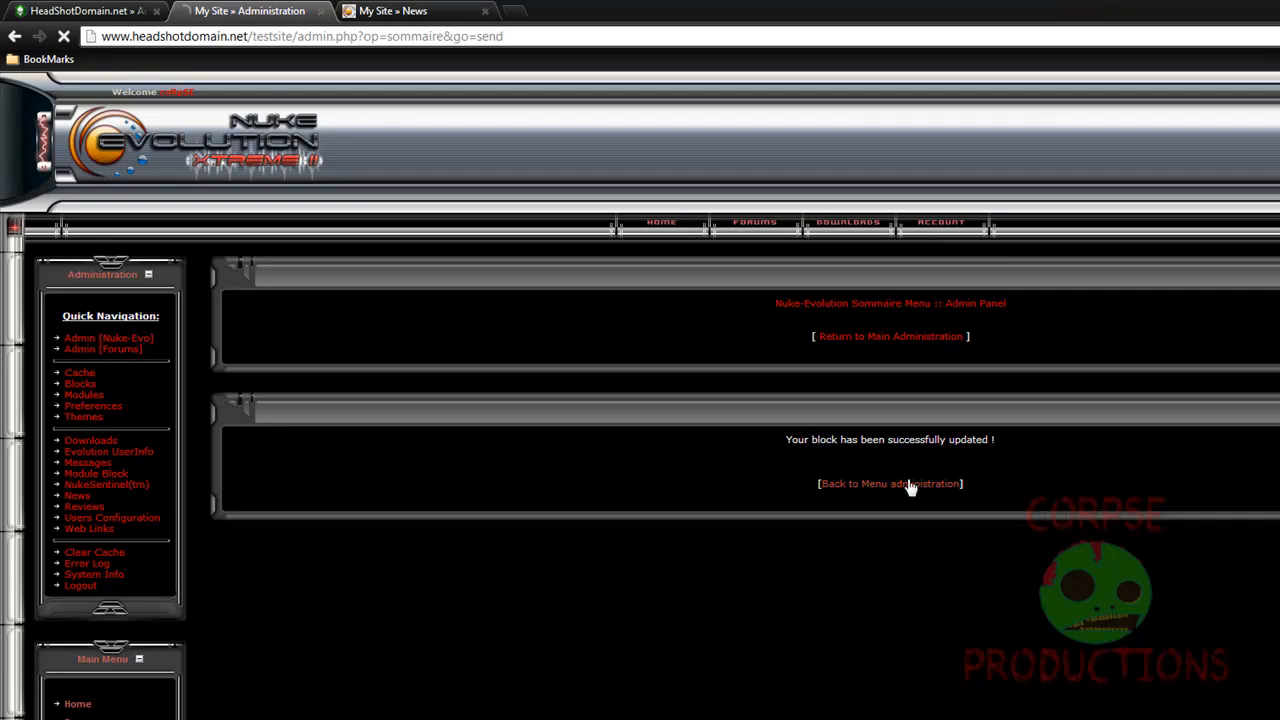
Return to the menu administration and expand News & Info in the Main Menu block to check the new link
click(910, 485)
scroll(878, 474, down, 6)
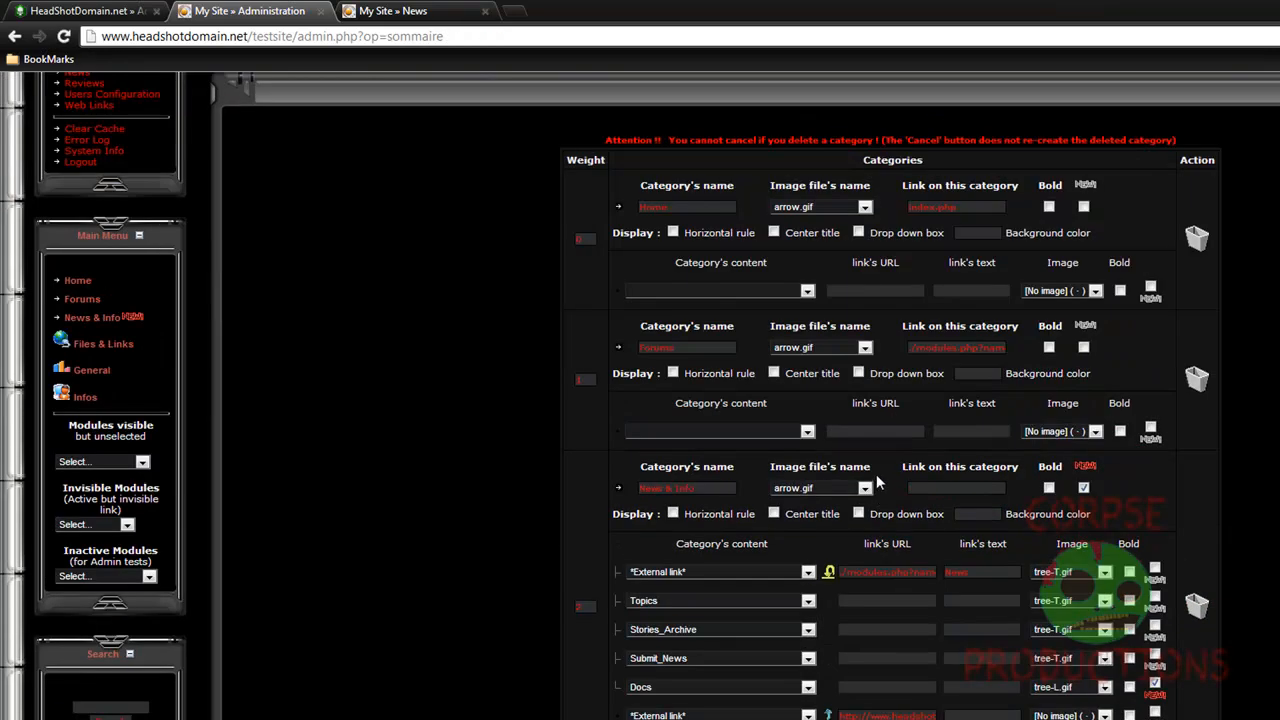
scroll(832, 503, up, 4)
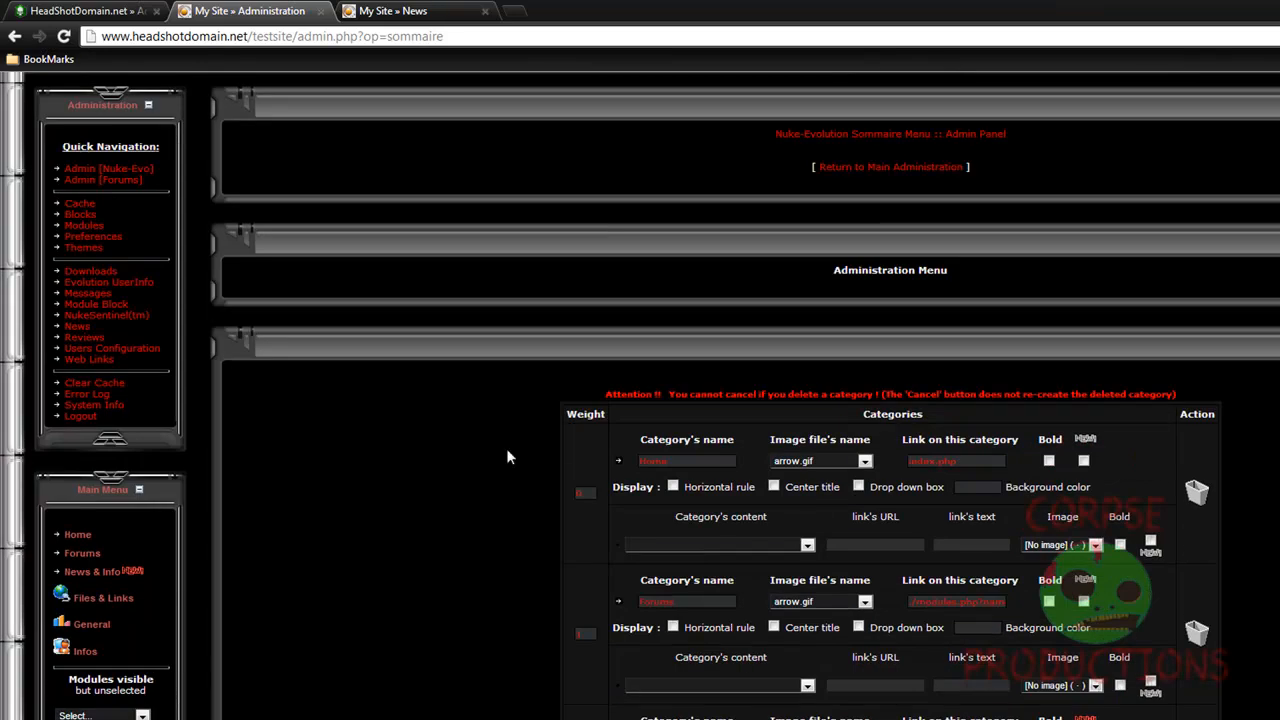
click(92, 574)
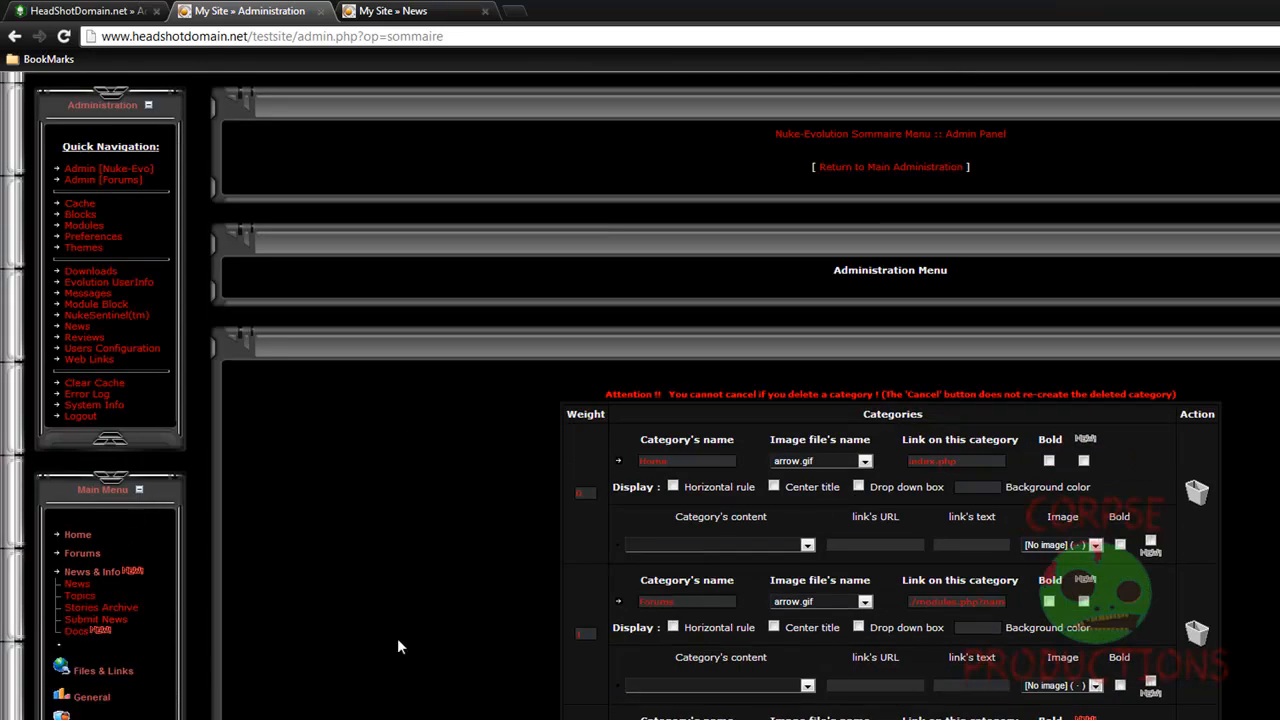
Set the new external link's text to X-News, save the modifications and return to the menu administration
scroll(400, 624, down, 10)
scroll(757, 570, up, 3)
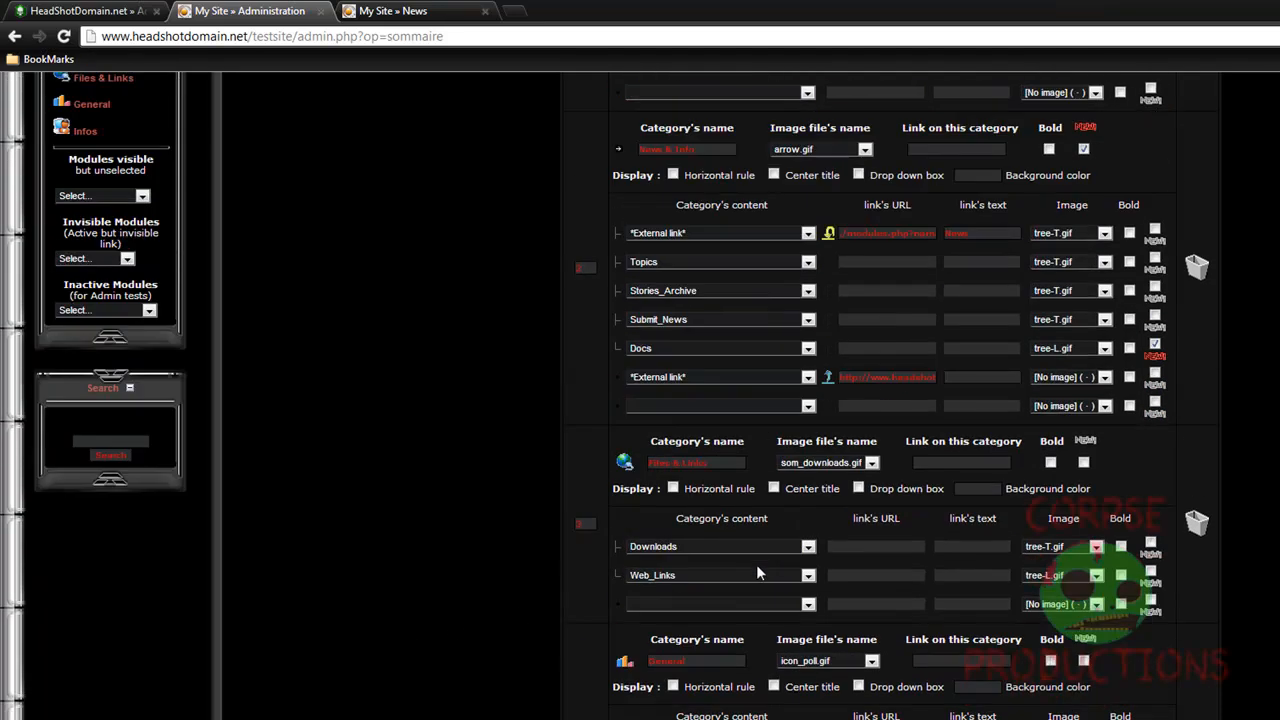
click(980, 375)
text(V-War)
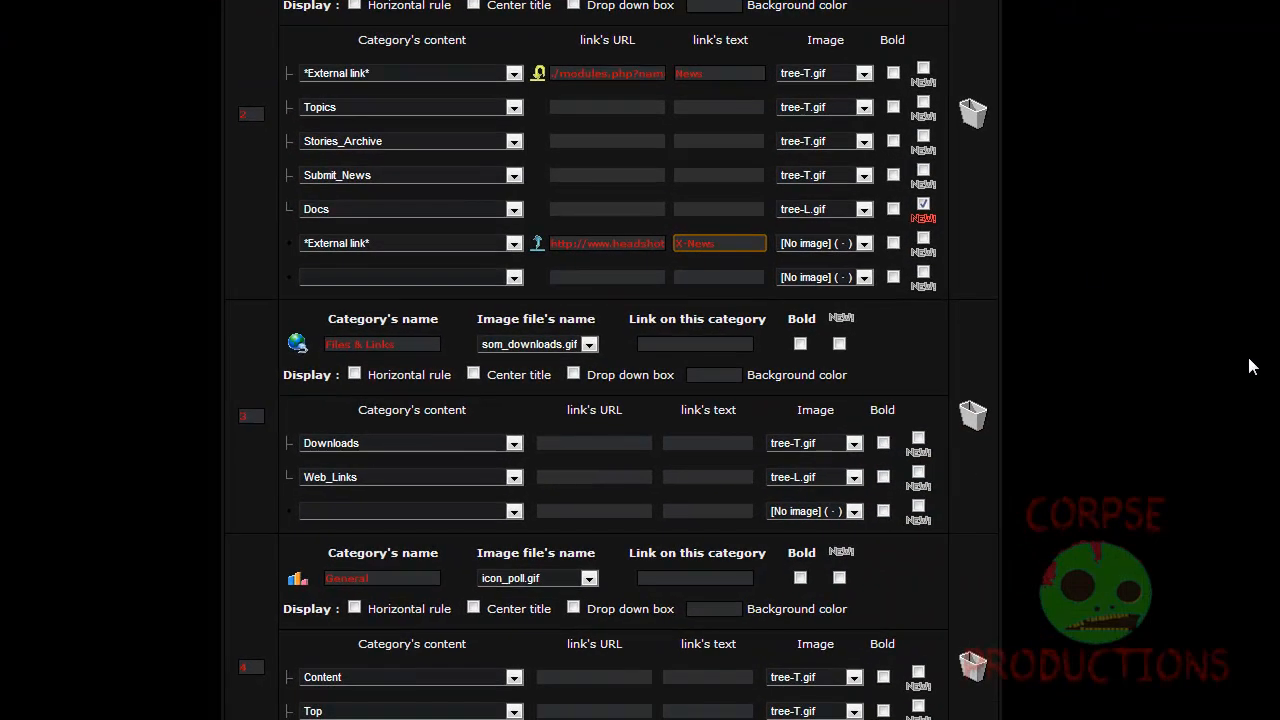
scroll(1037, 397, down, 8)
scroll(1036, 392, down, 1)
click(753, 656)
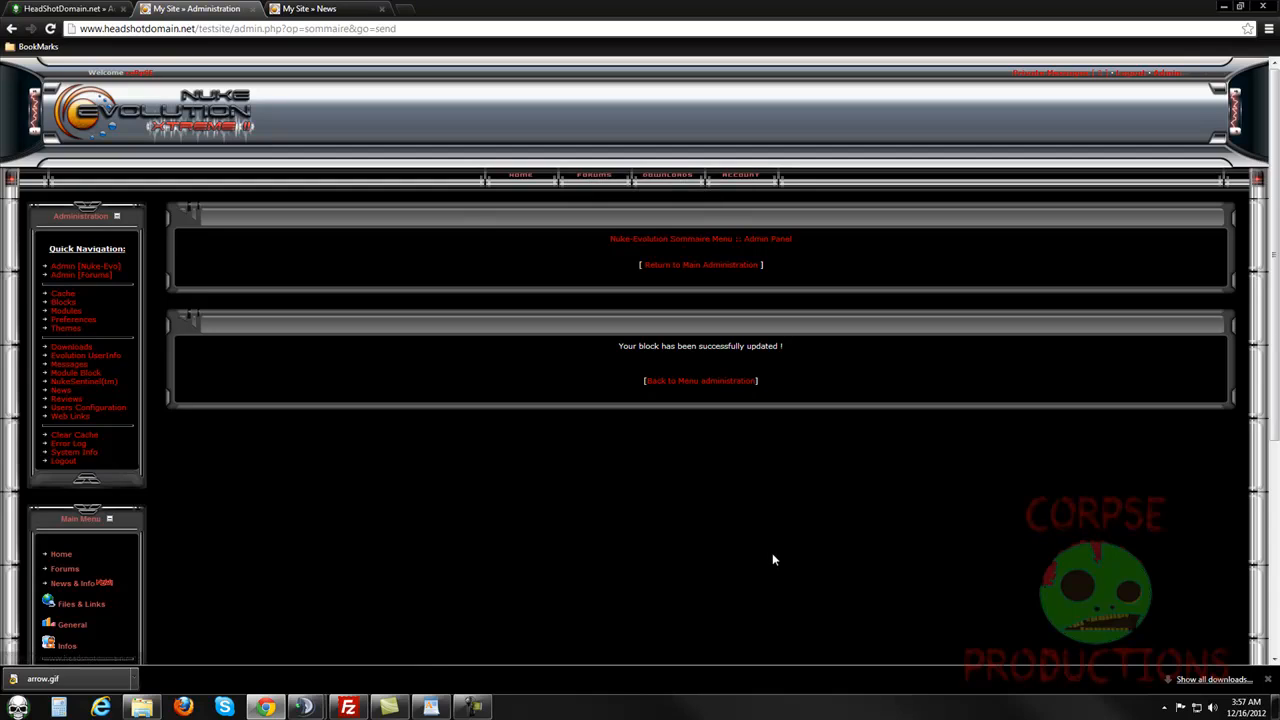
click(681, 381)
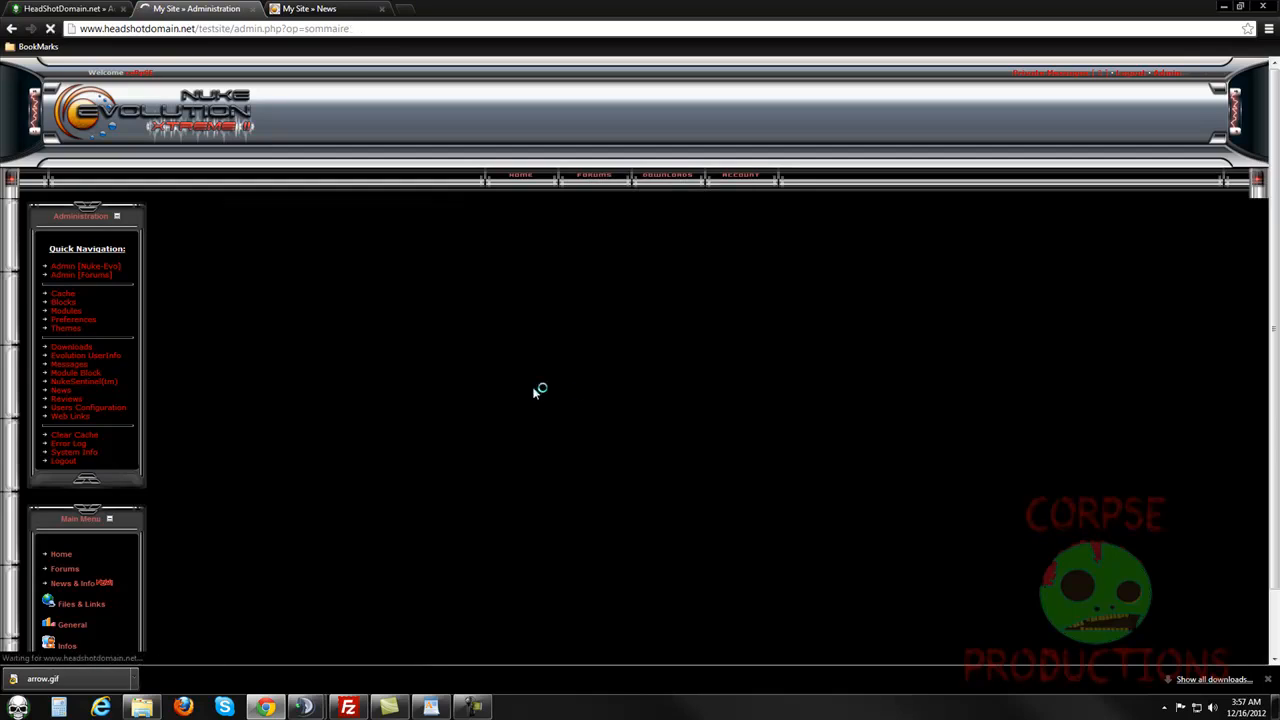
Test the X-News link under News & Info in the Main Menu block, compare the browser tabs and close the extra one
click(79, 584)
scroll(190, 526, down, 2)
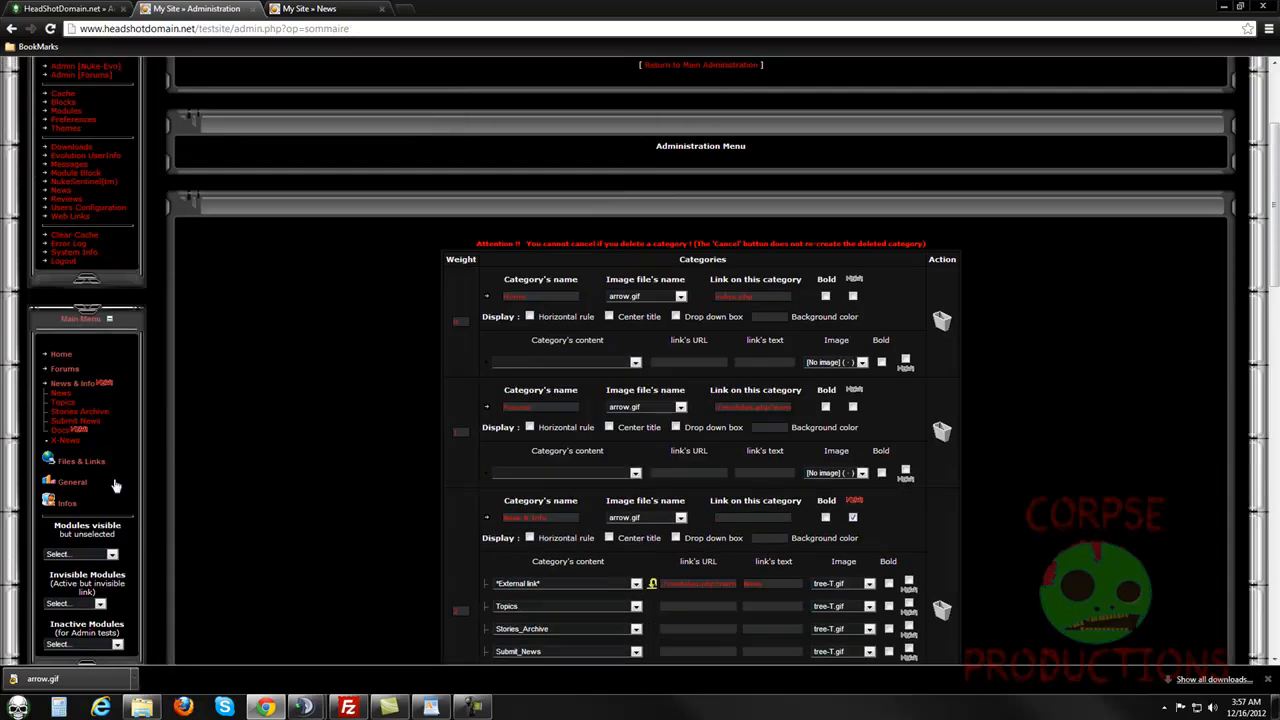
click(61, 443)
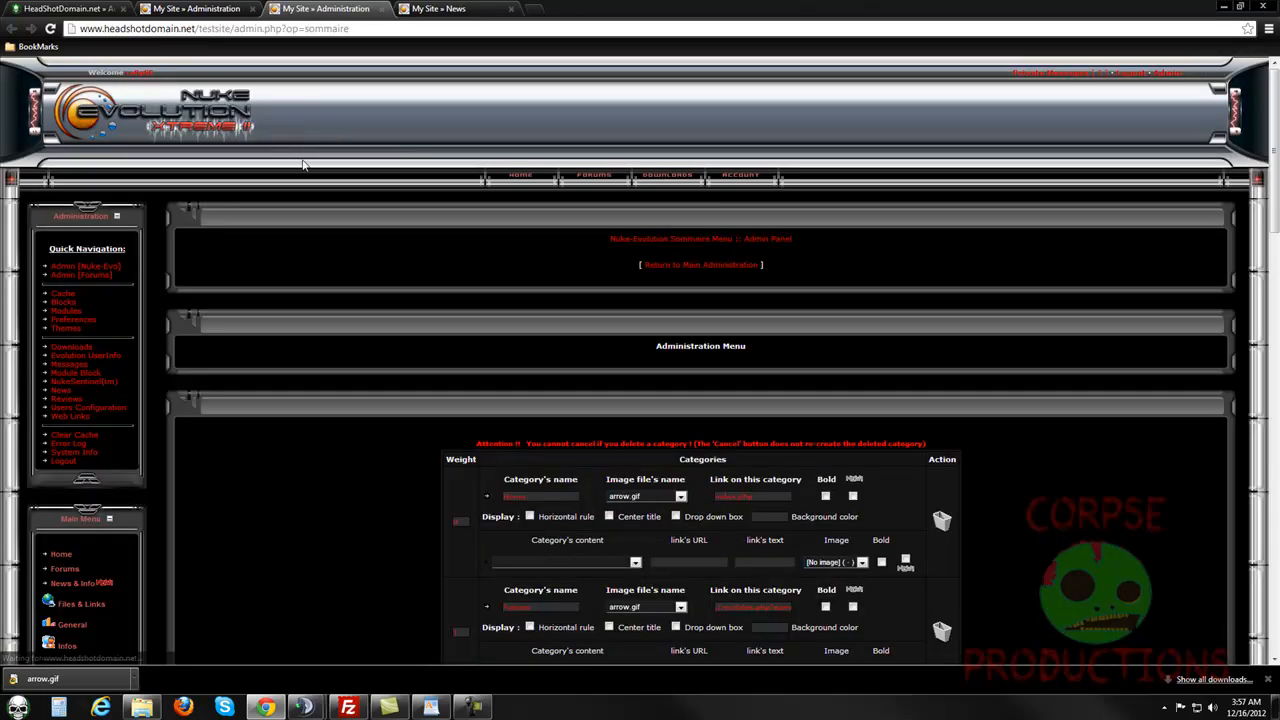
click(215, 11)
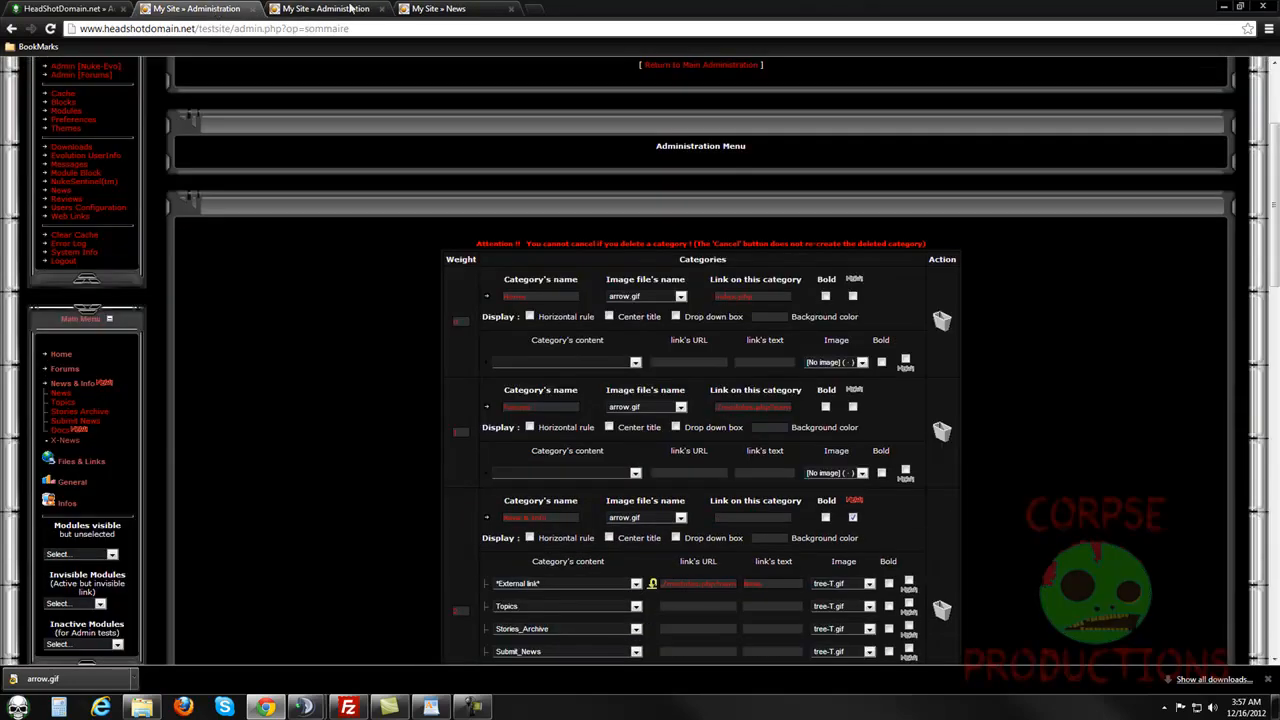
click(381, 9)
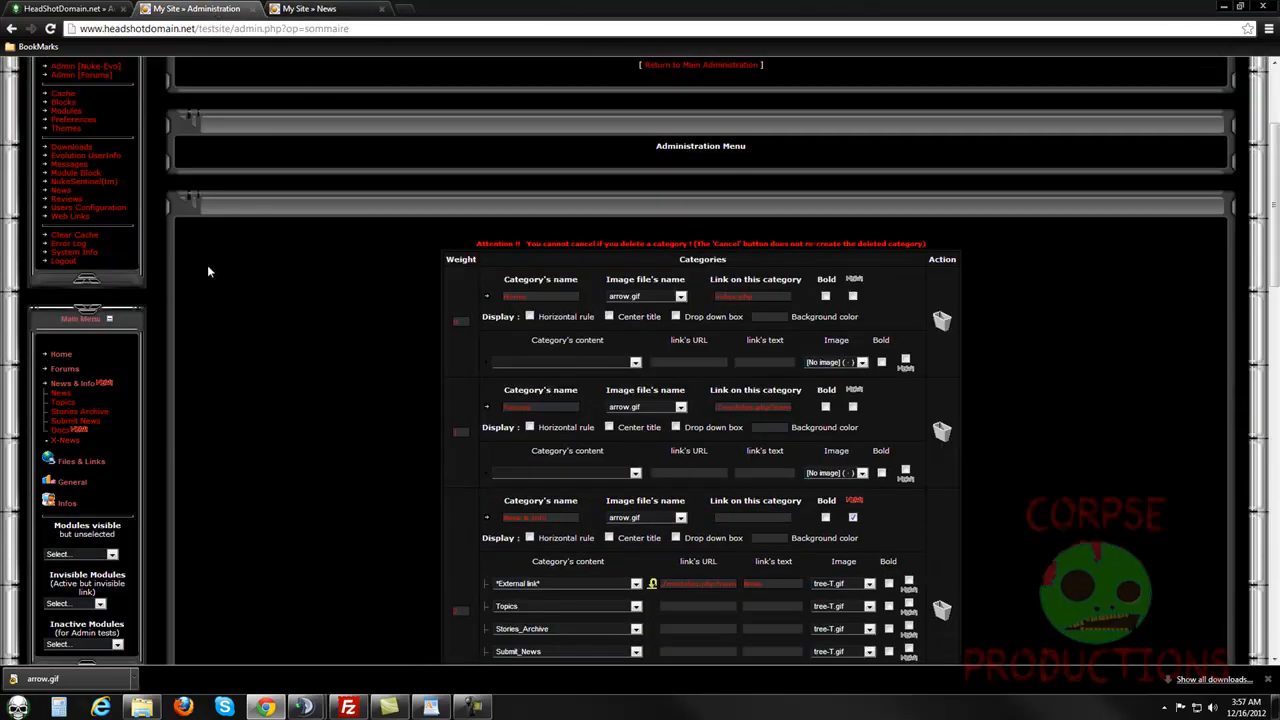
Test the News link under News & Info in the Main Menu block and go back to the menu administration
click(59, 396)
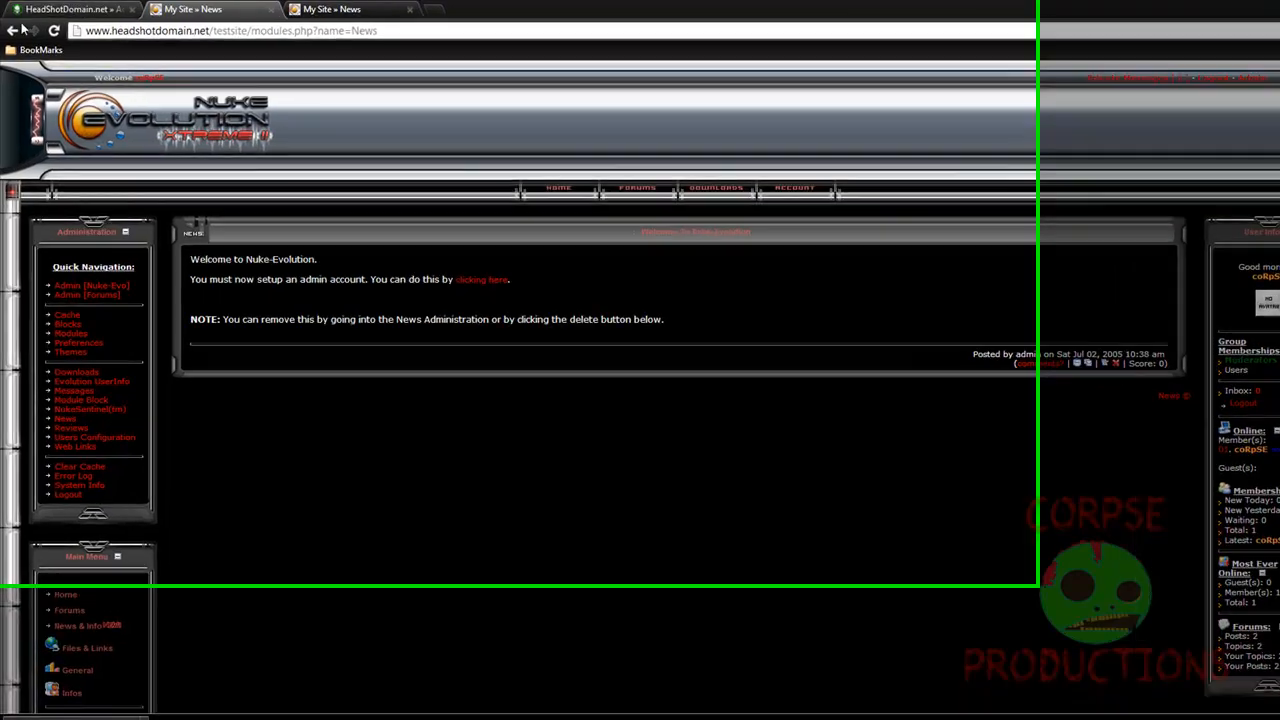
click(12, 29)
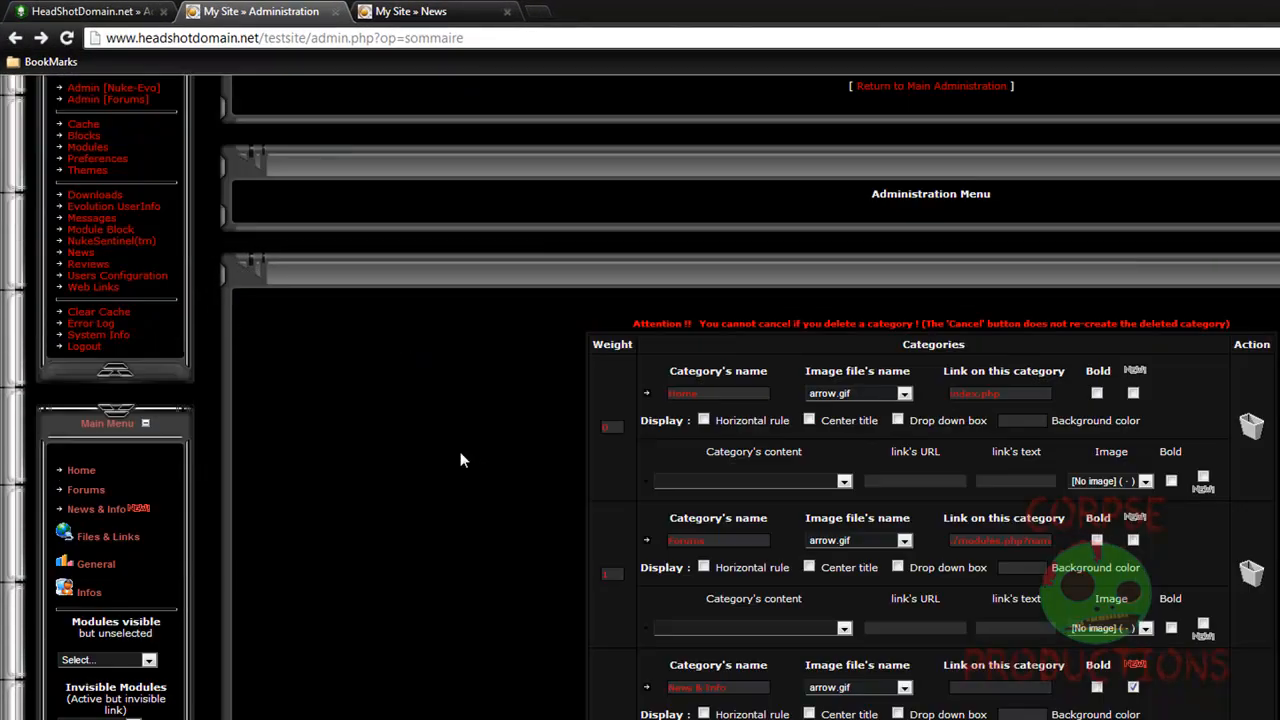
scroll(450, 440, down, 6)
scroll(434, 399, up, 4)
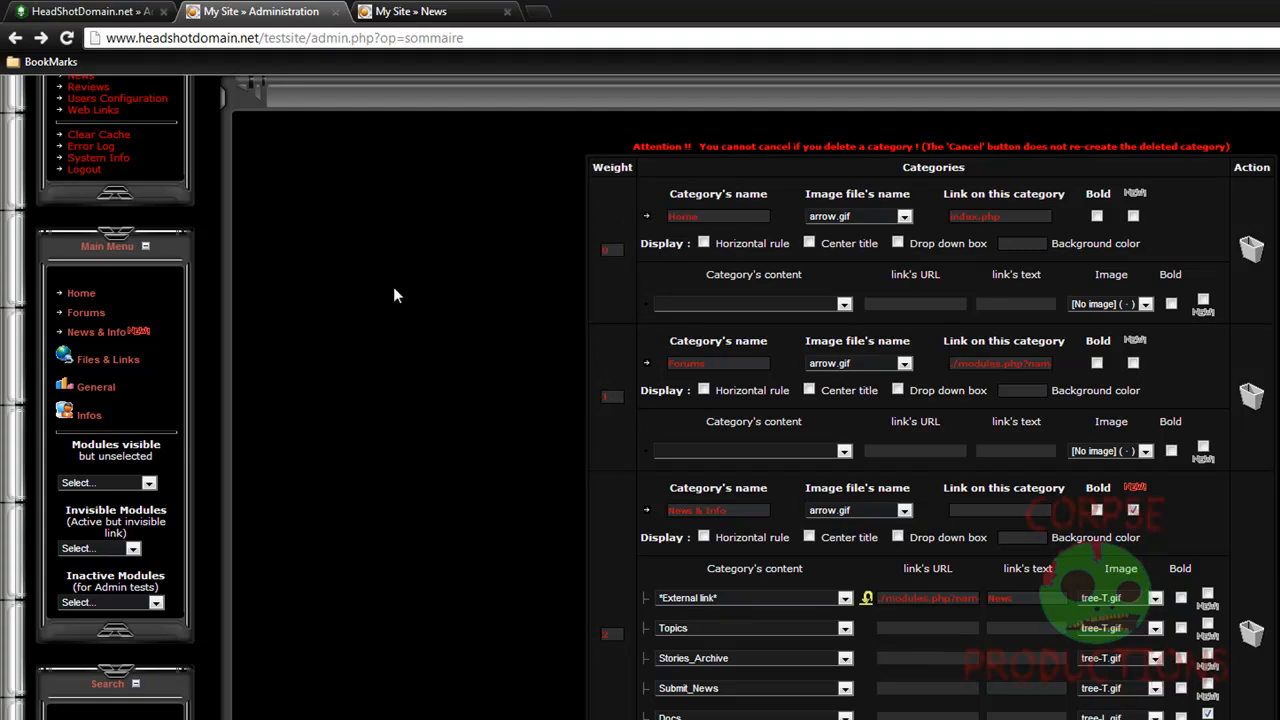
scroll(384, 329, down, 1)
scroll(384, 329, up, 1)
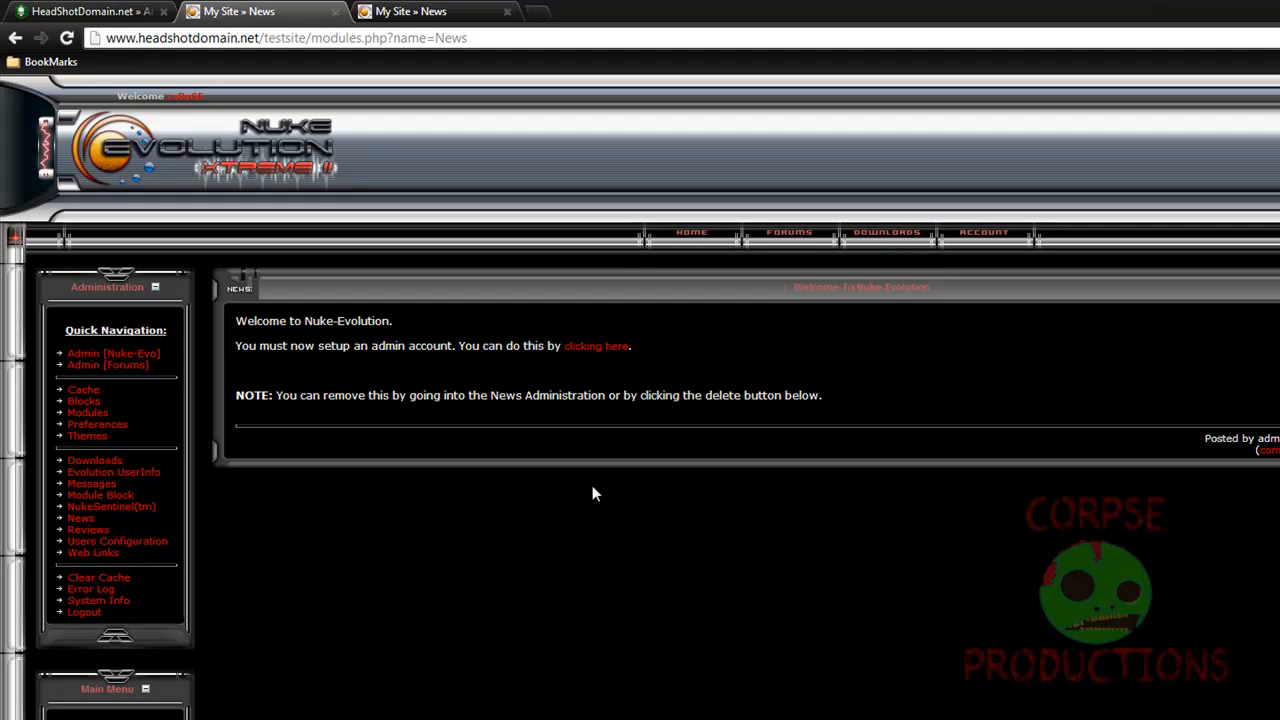
click(15, 37)
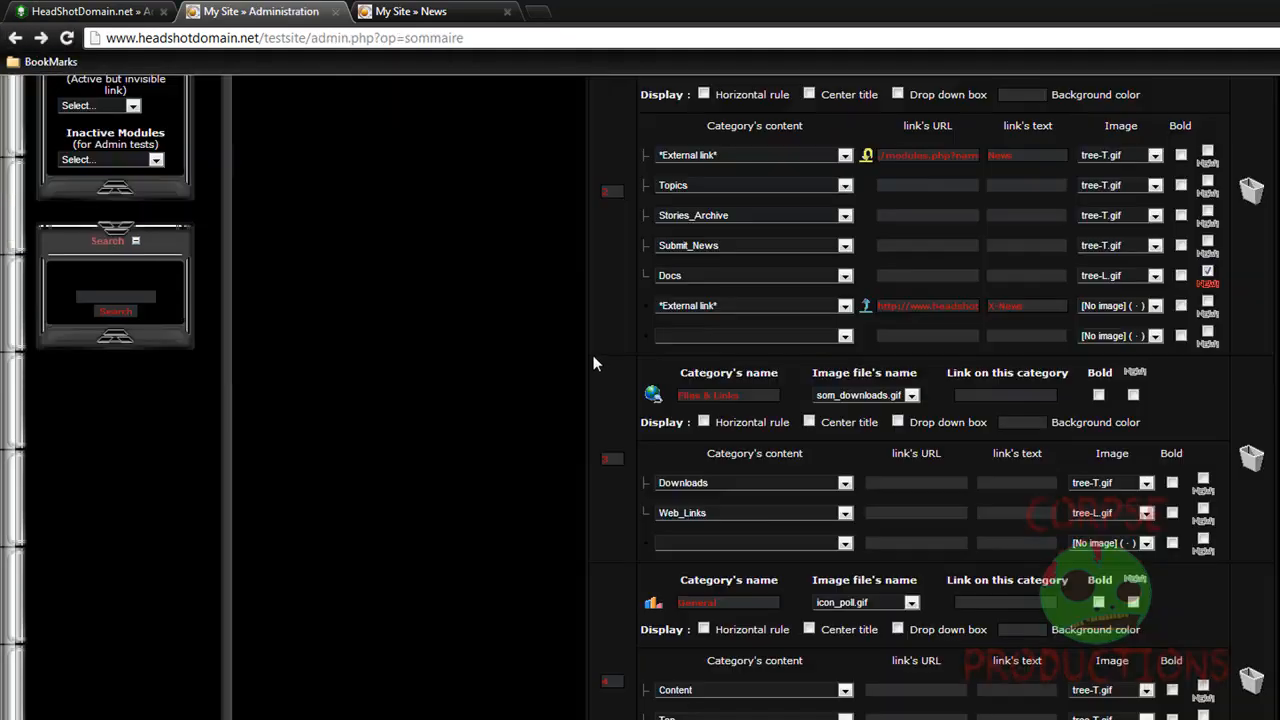
Move News & Info ahead of Forums by setting the Forums category's weight to 2 and News & Info's weight to 1
scroll(570, 275, up, 3)
double_click(609, 219)
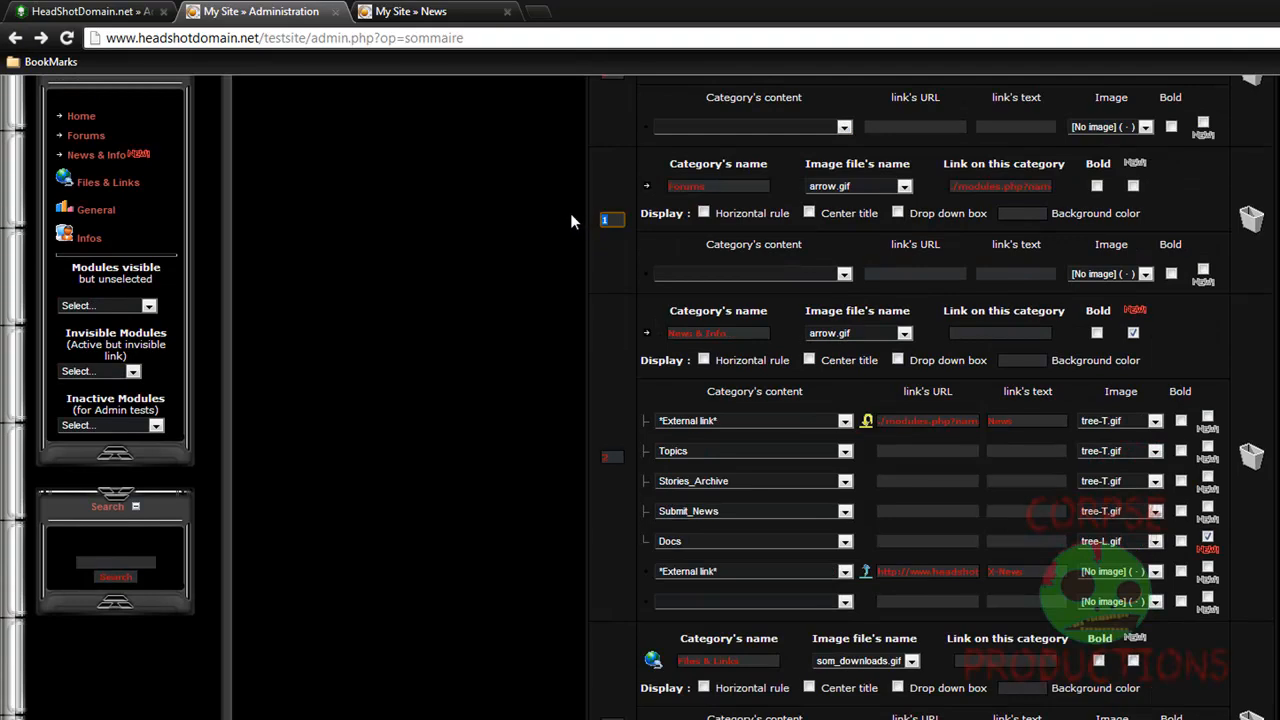
double_click(604, 457)
text(1)
scroll(404, 396, up, 3)
scroll(593, 470, down, 4)
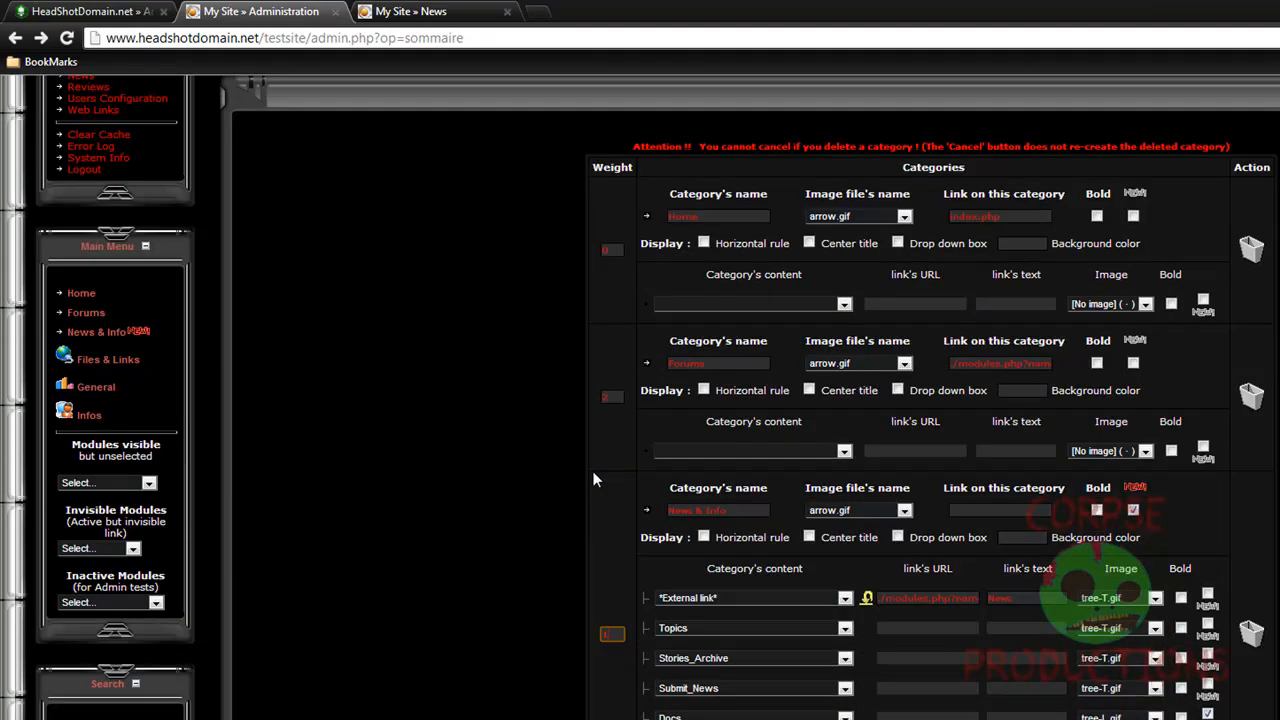
Clear the X-News external link's entry in the News & Info category and save the modifications
click(845, 483)
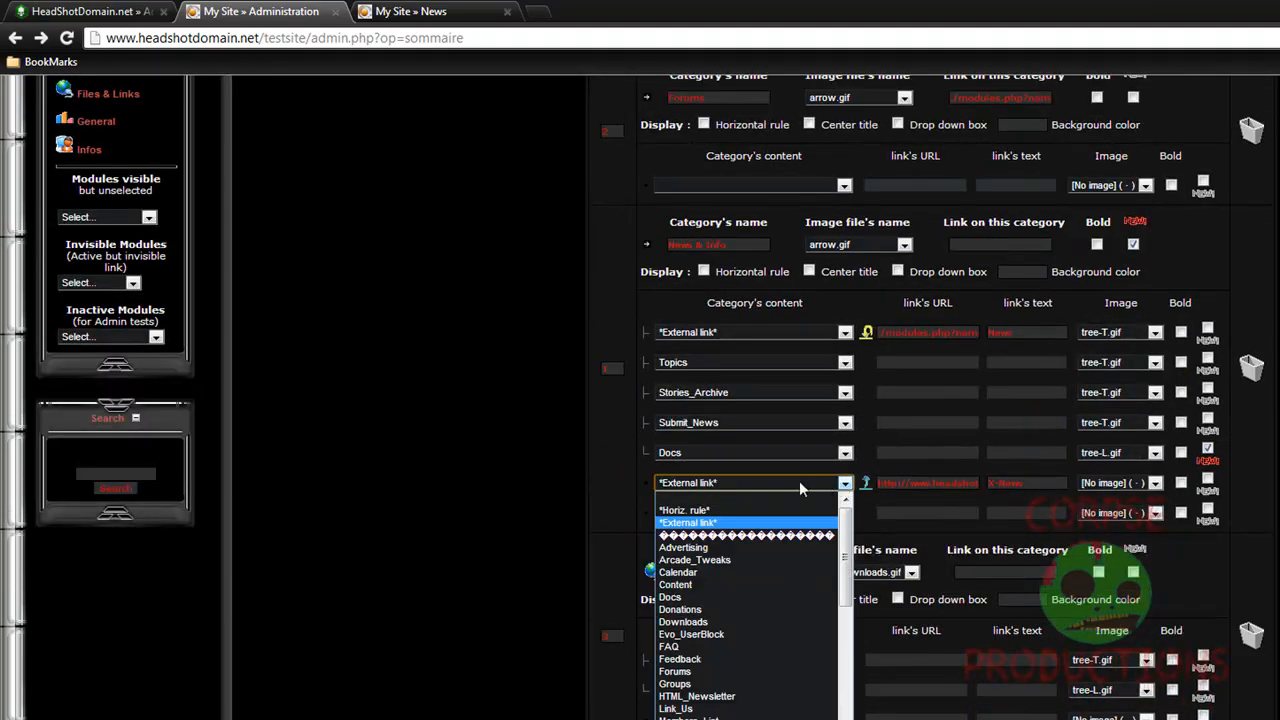
click(756, 500)
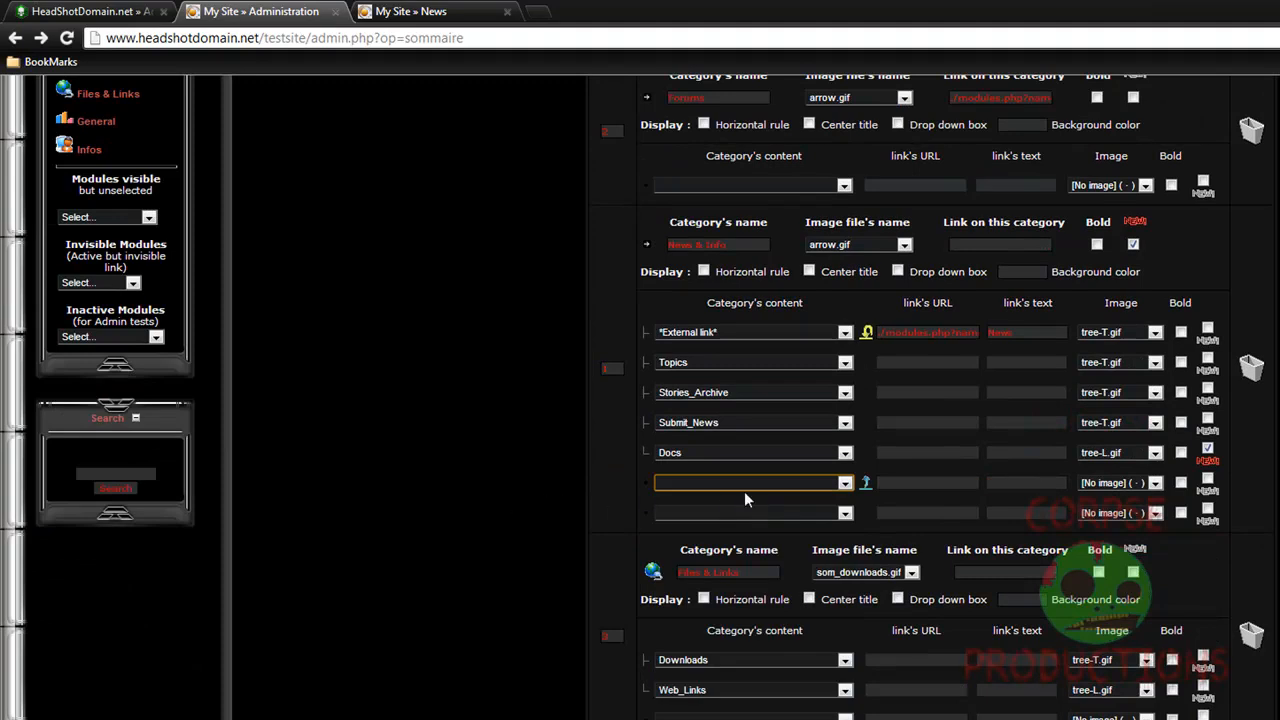
scroll(496, 446, down, 15)
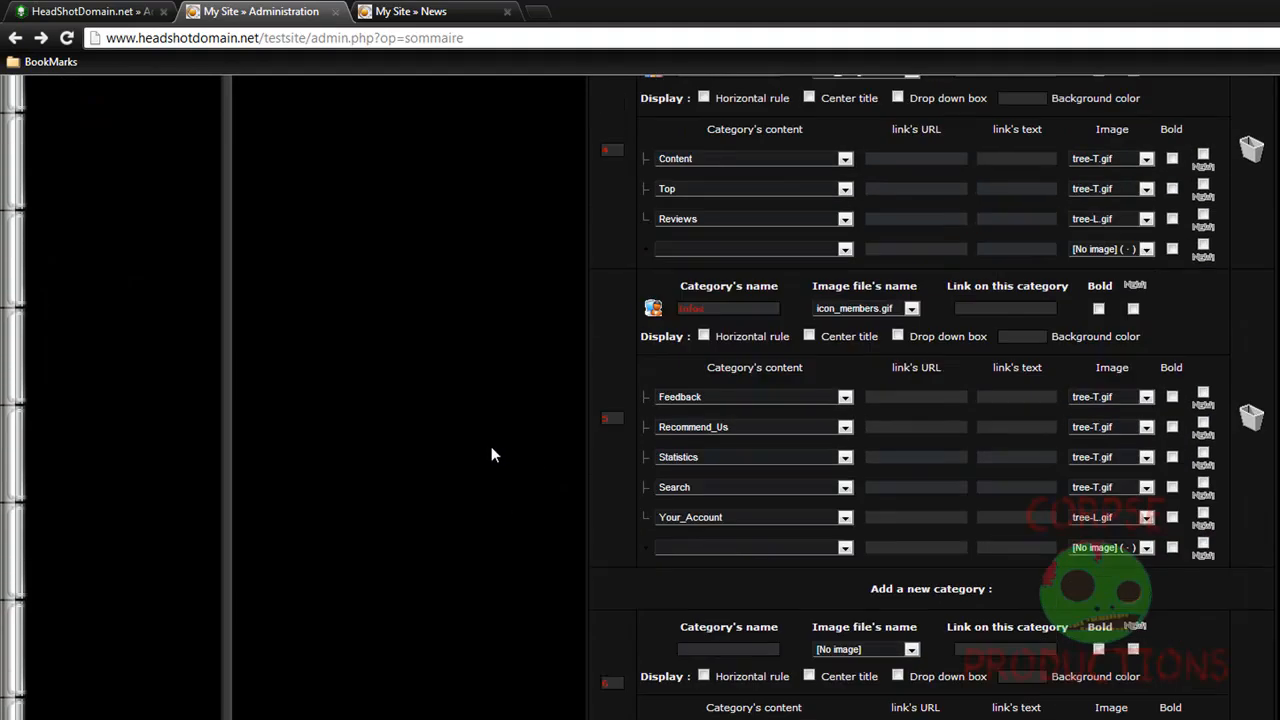
click(1094, 303)
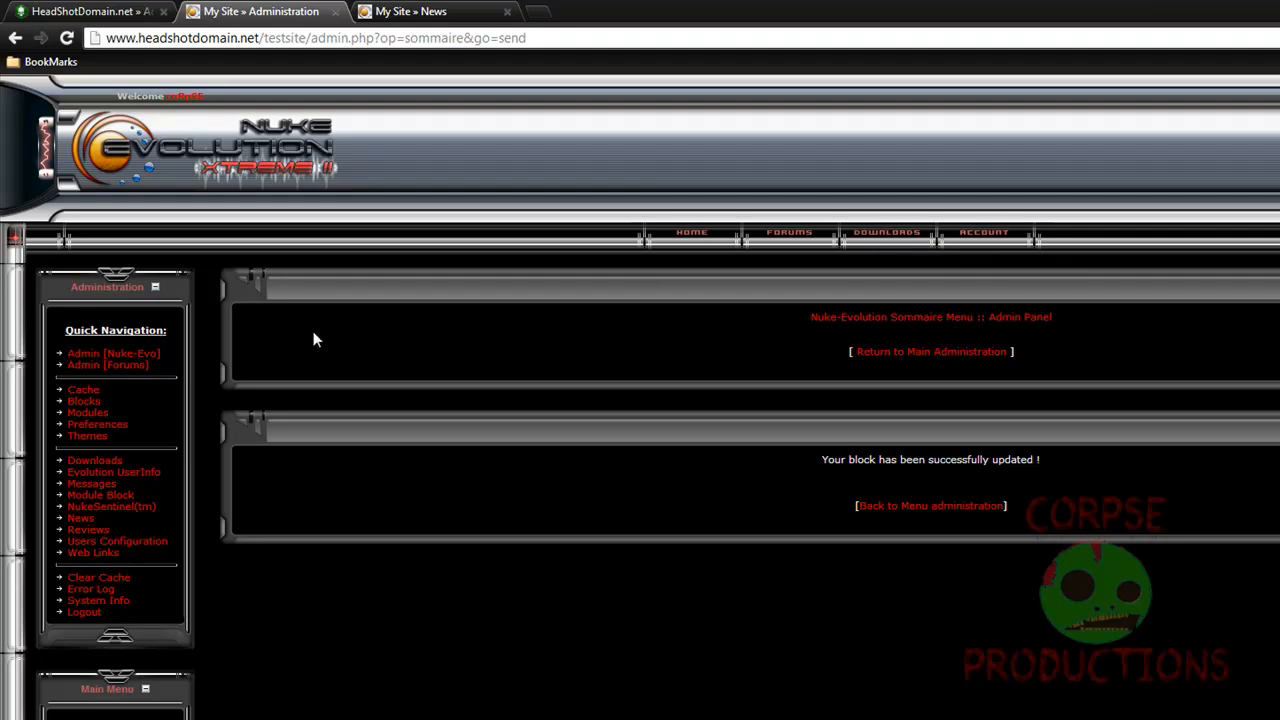
Check the order of News & Info and Forums in the Main Menu block, and return to the menu administration to review the categories
scroll(243, 349, down, 3)
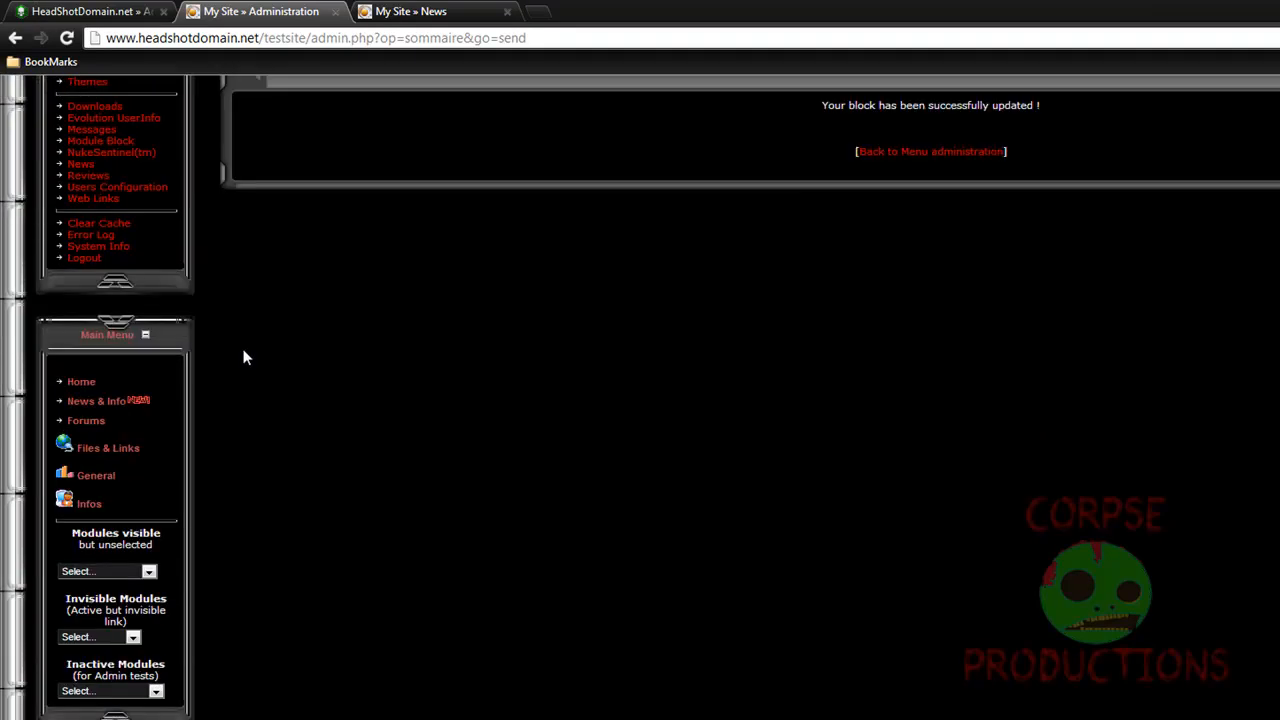
click(71, 405)
click(71, 405)
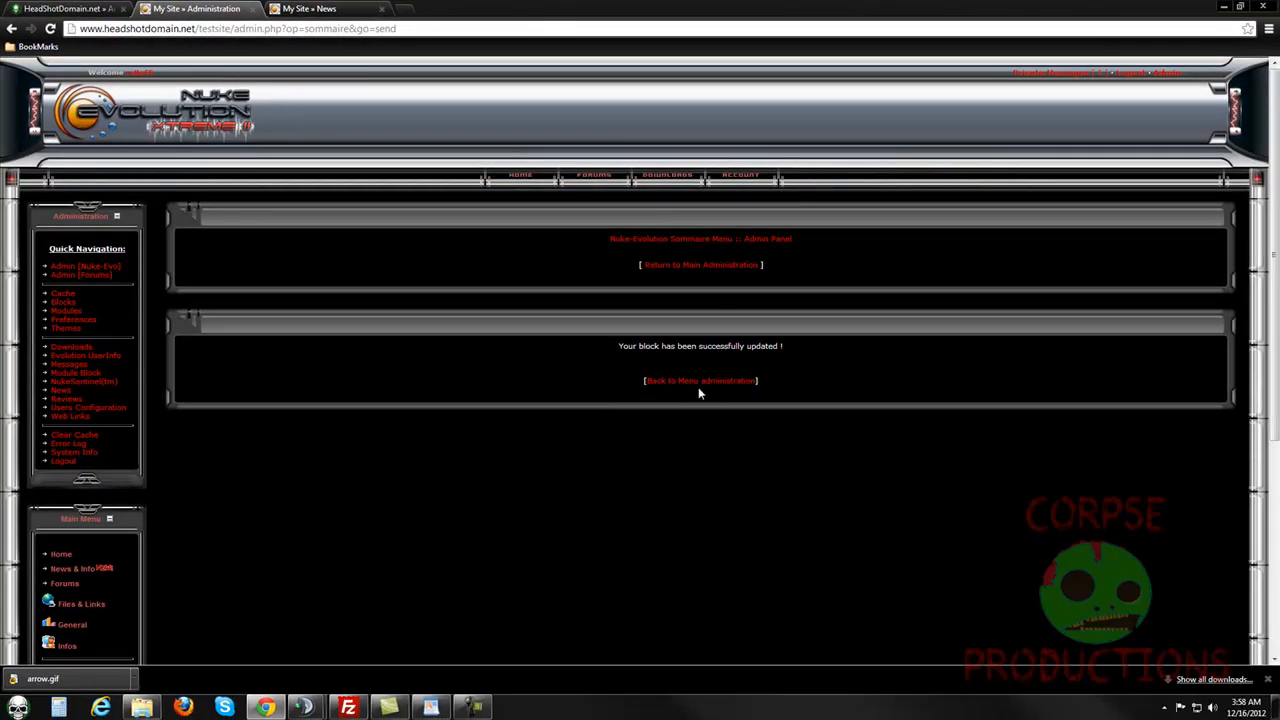
click(708, 382)
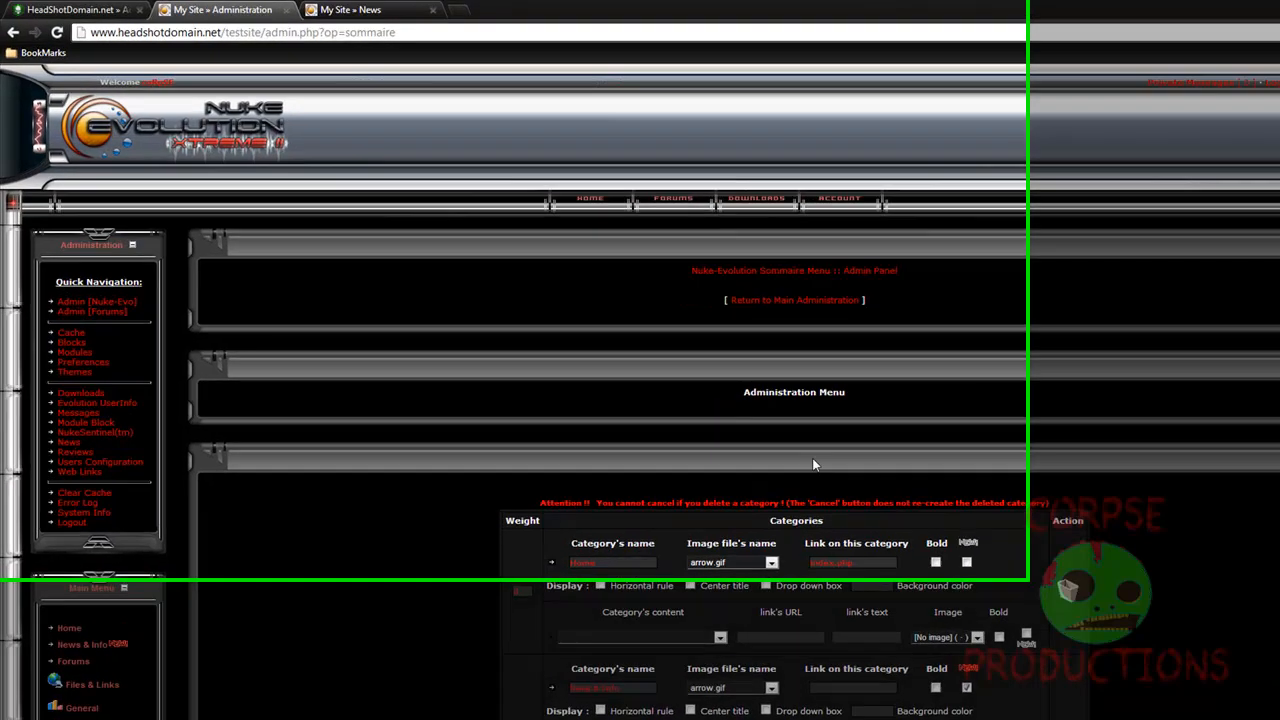
scroll(812, 458, down, 5)
scroll(730, 307, down, 3)
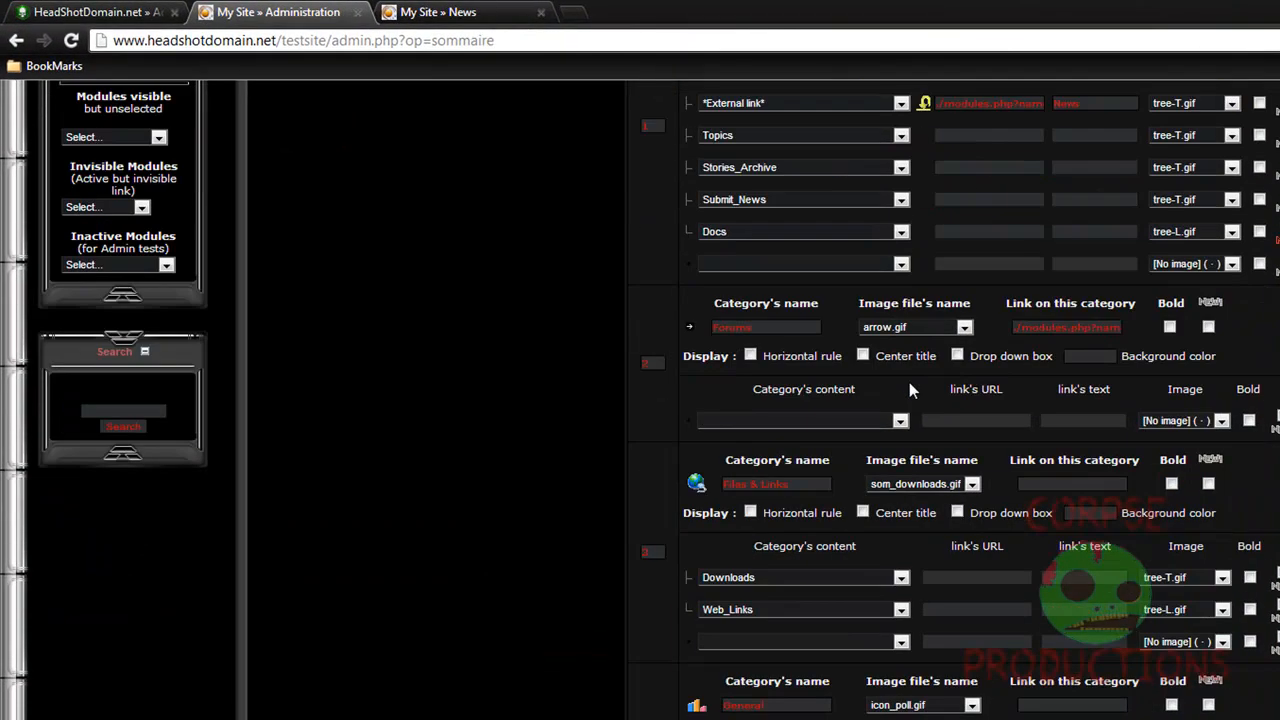
scroll(920, 378, down, 8)
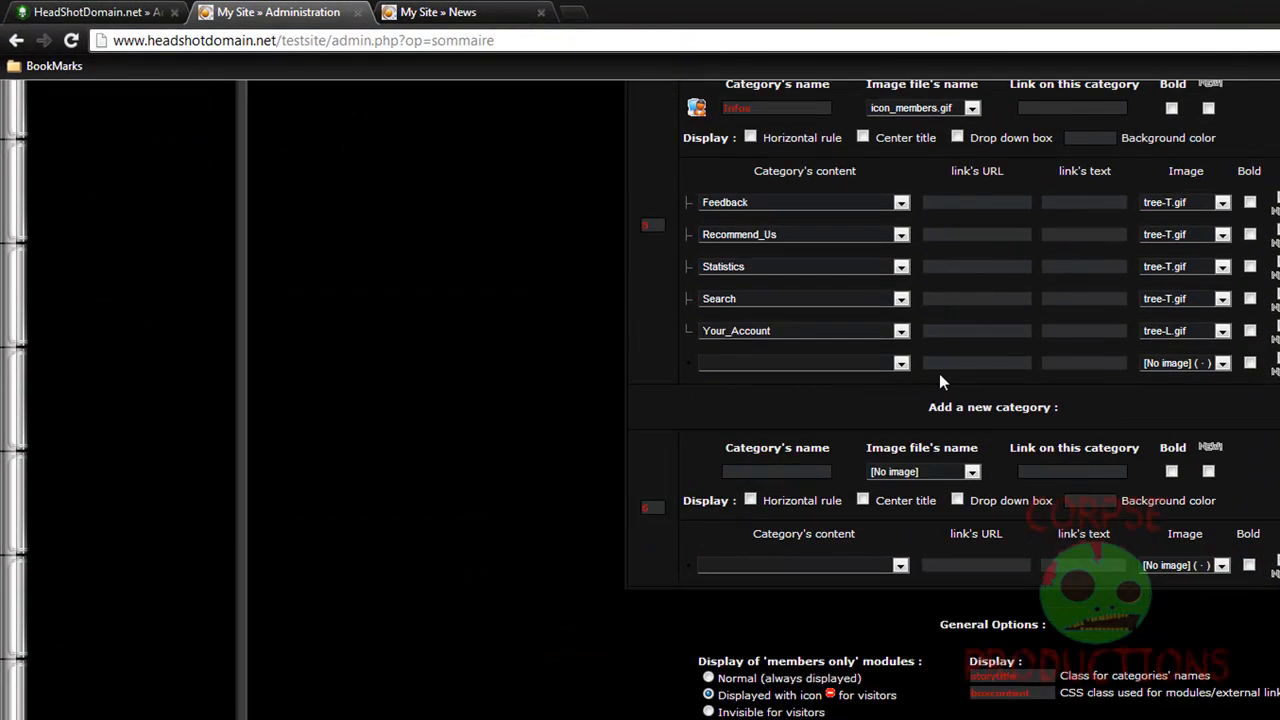
scroll(940, 375, up, 1)
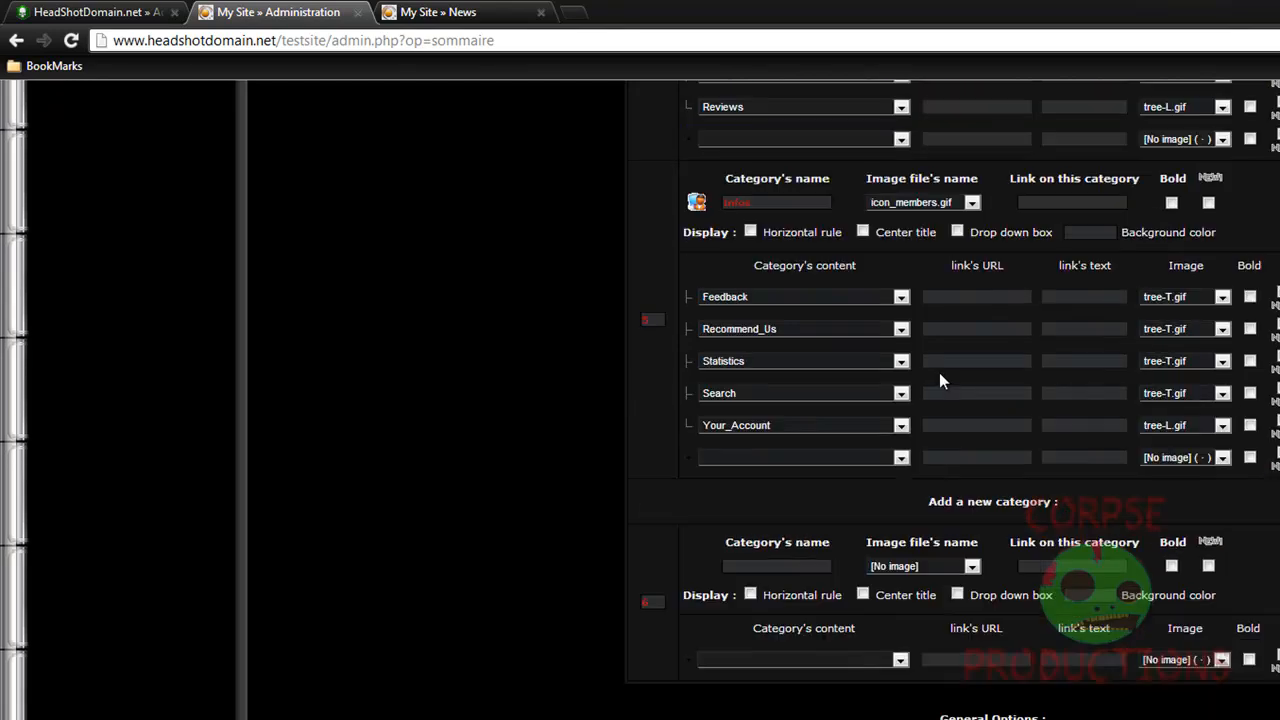
scroll(939, 374, down, 2)
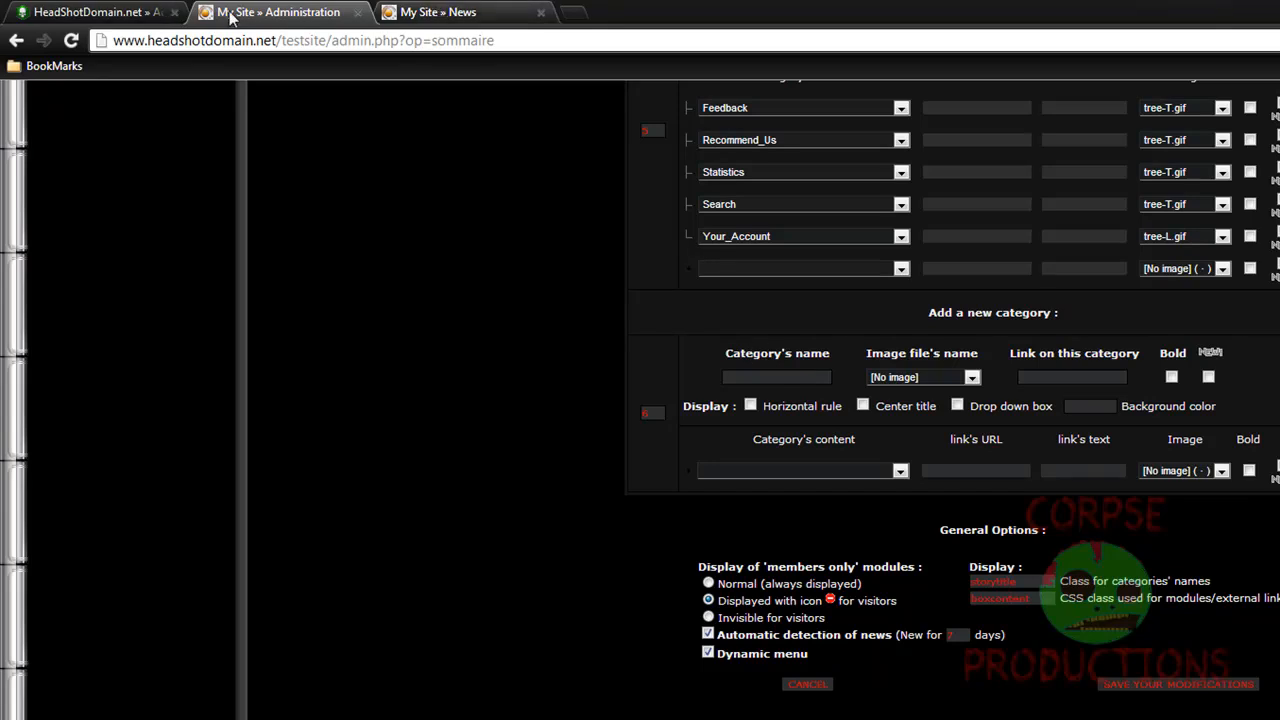
Switch to the HeadShotDomain site and go back to its Sommaire menu administration to review its categories
click(446, 16)
click(158, 14)
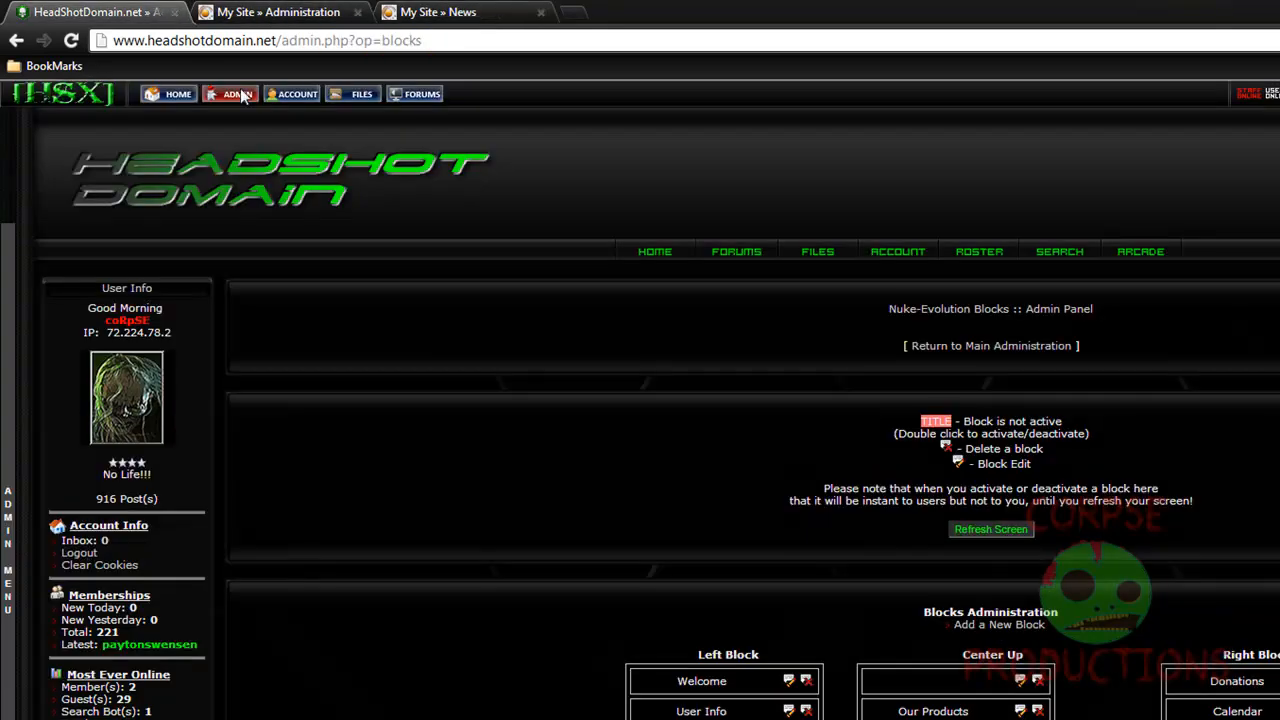
scroll(520, 311, down, 2)
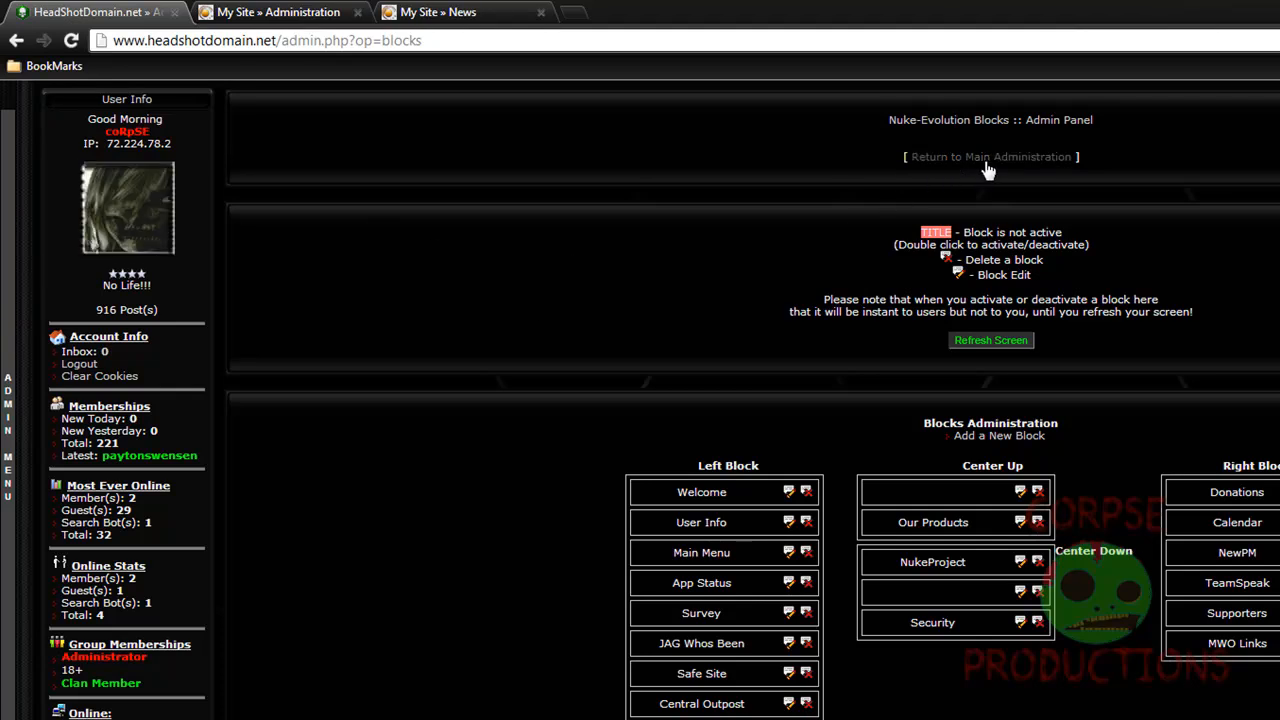
click(18, 40)
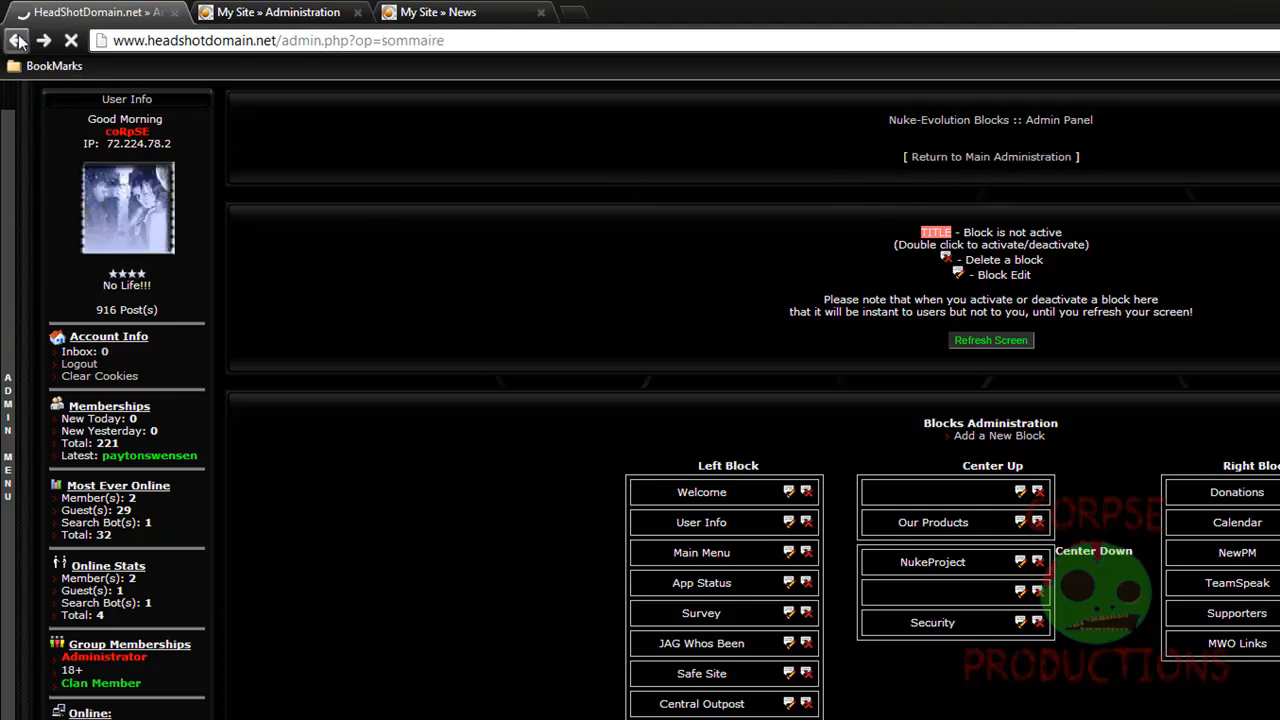
scroll(375, 266, down, 5)
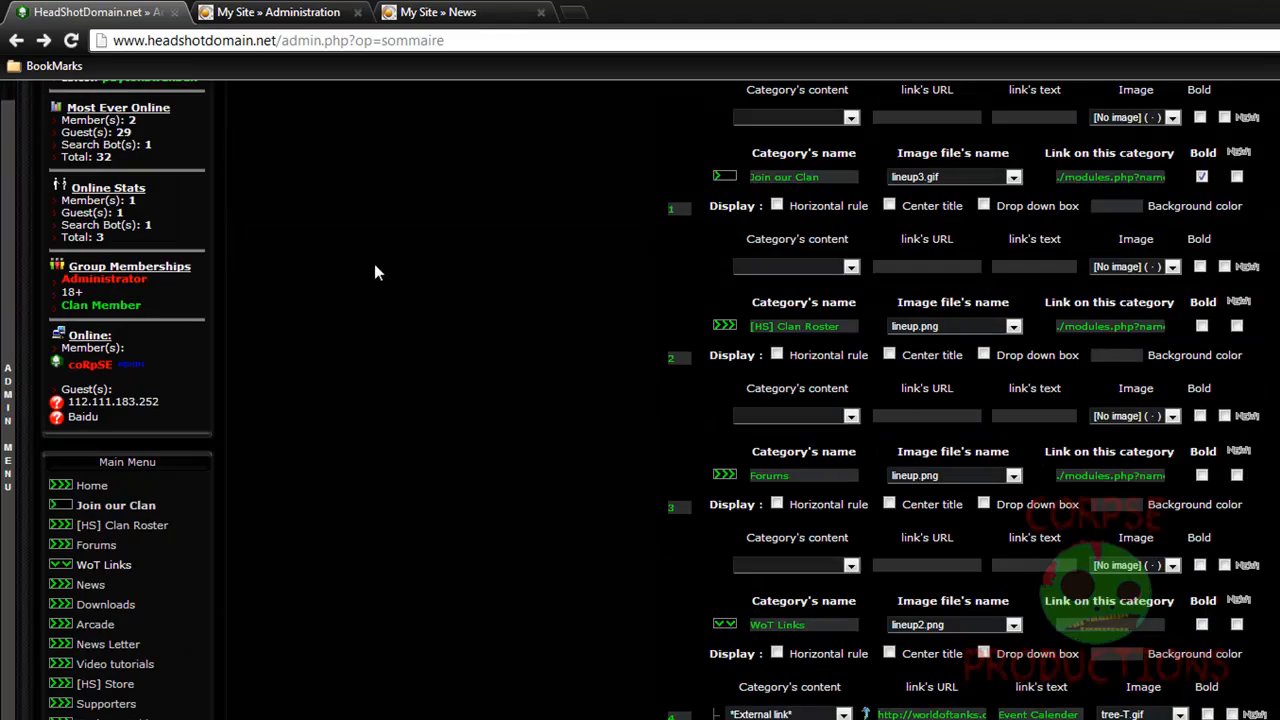
scroll(374, 264, down, 20)
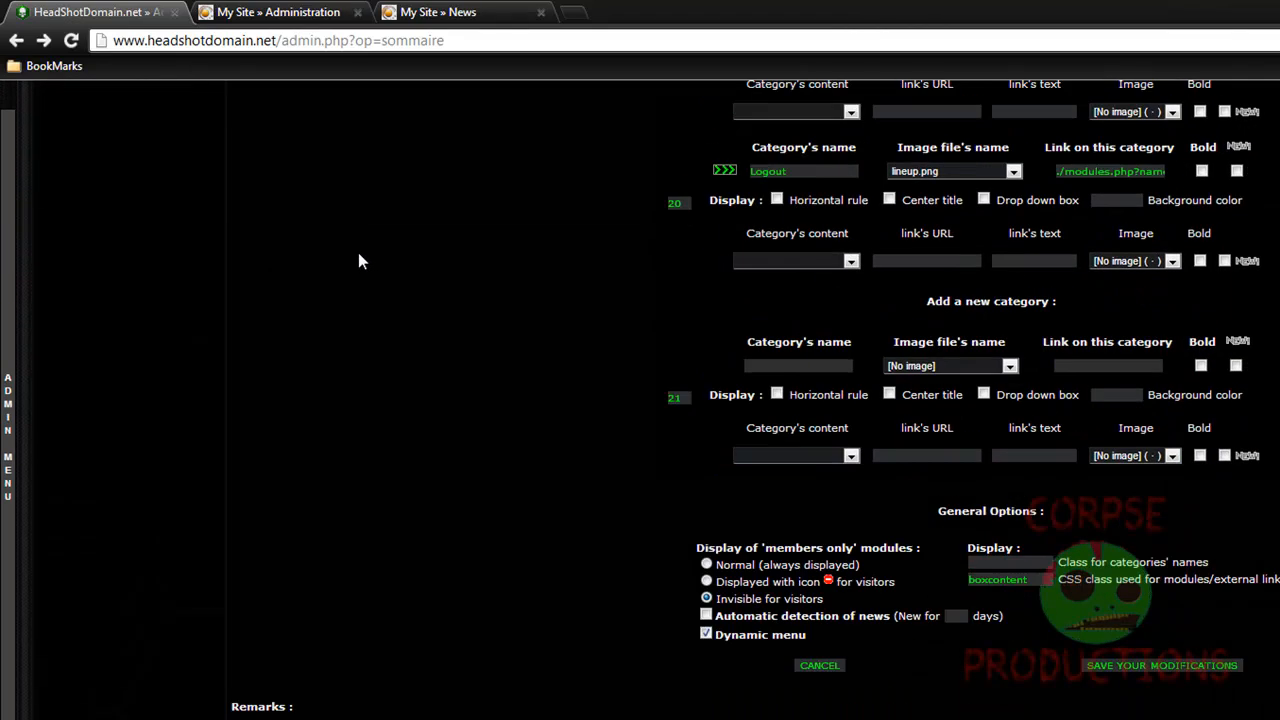
Copy the complete category link of the Logout category on the HeadShotDomain site
scroll(360, 261, up, 2)
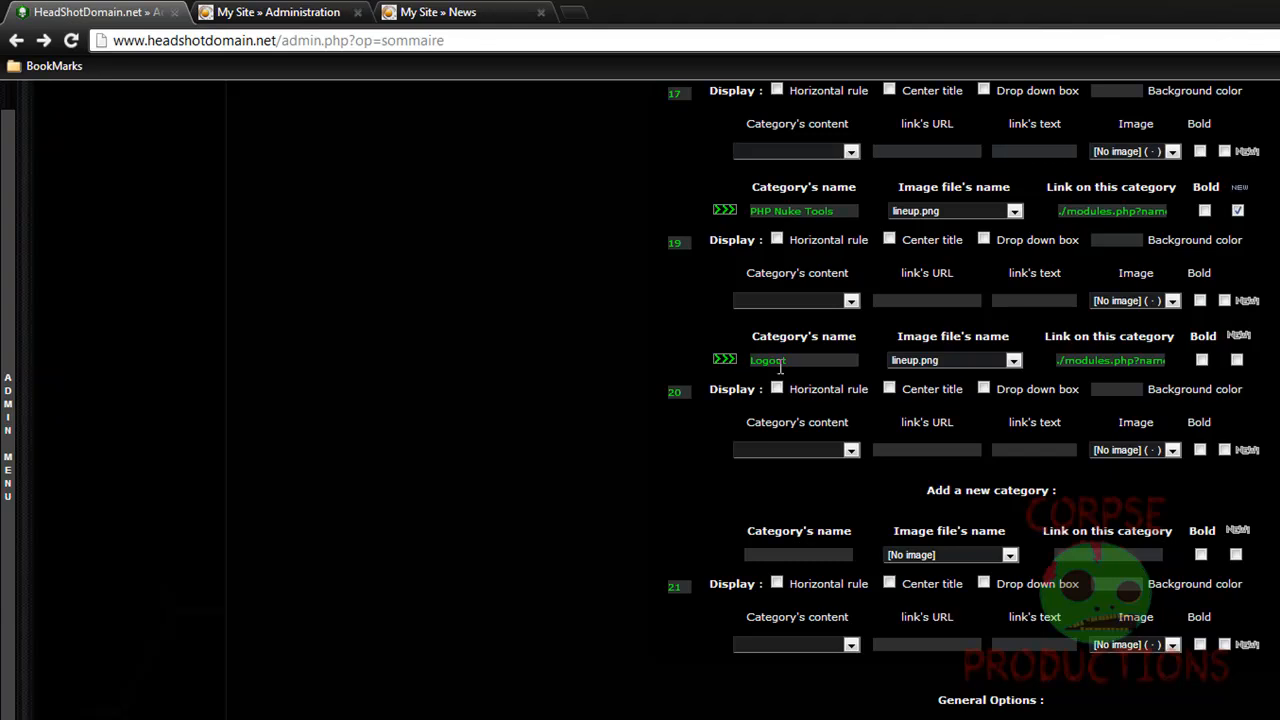
drag(1058, 360, 1181, 360)
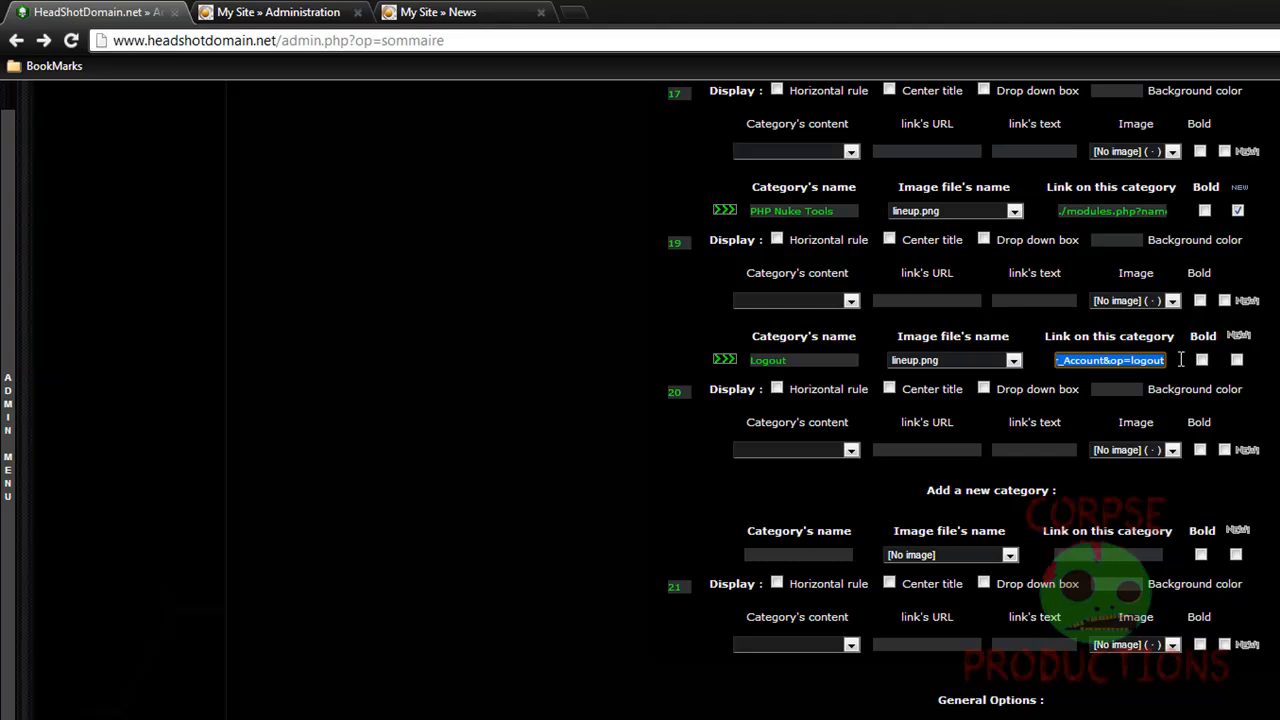
right_click(1155, 361)
click(1208, 442)
On the test site's menu administration, name the new category Logout and paste the copied logout URL as its category link
click(278, 12)
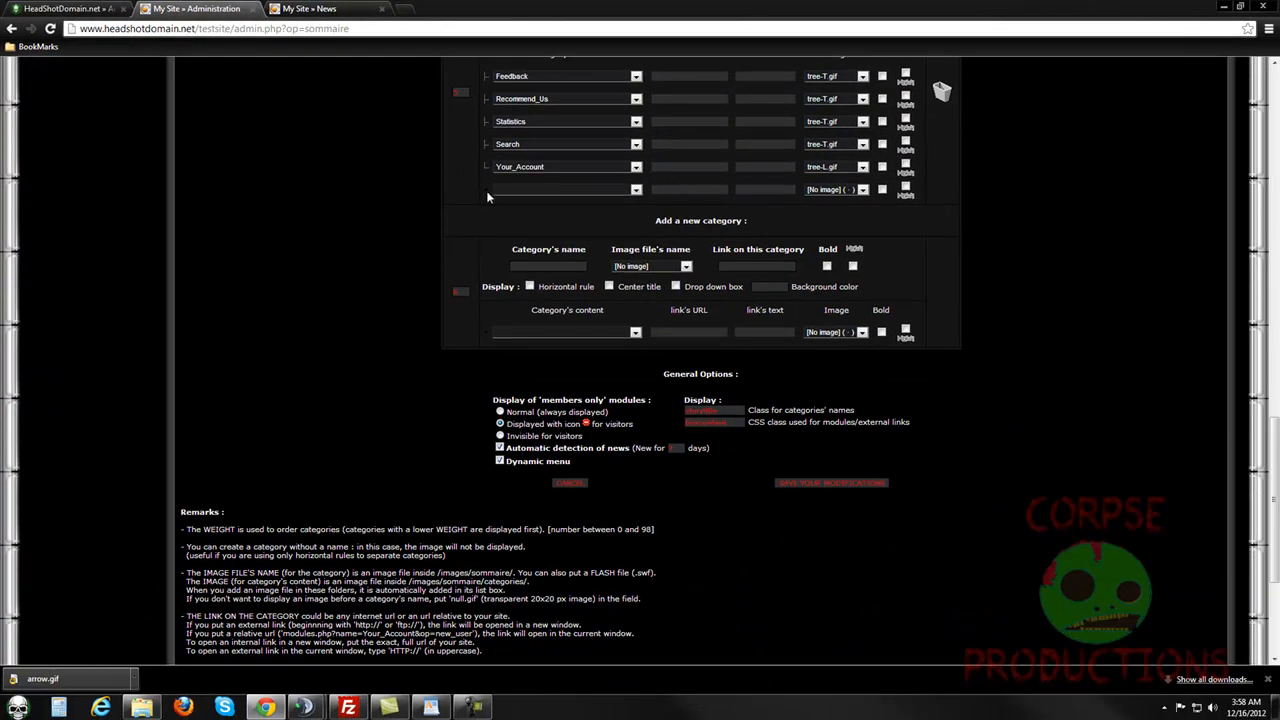
scroll(489, 199, up, 3)
scroll(499, 212, down, 2)
click(530, 332)
text(Logout)
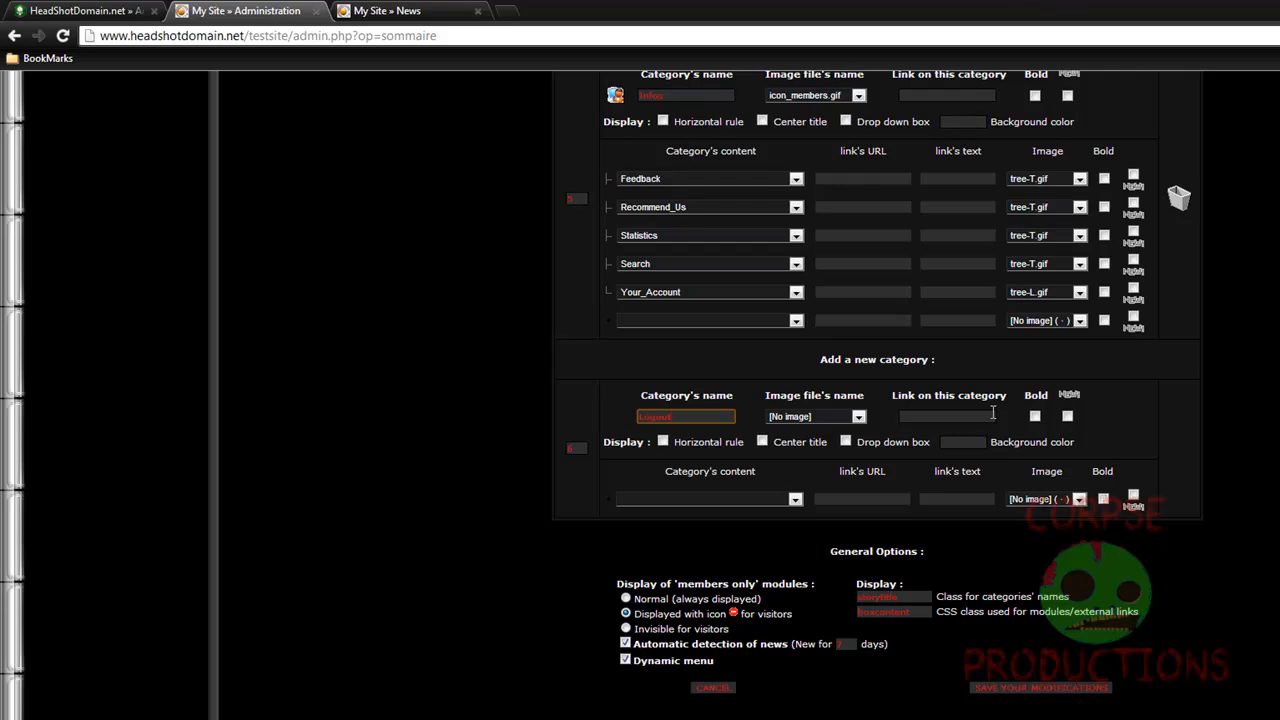
click(950, 418)
right_click(950, 418)
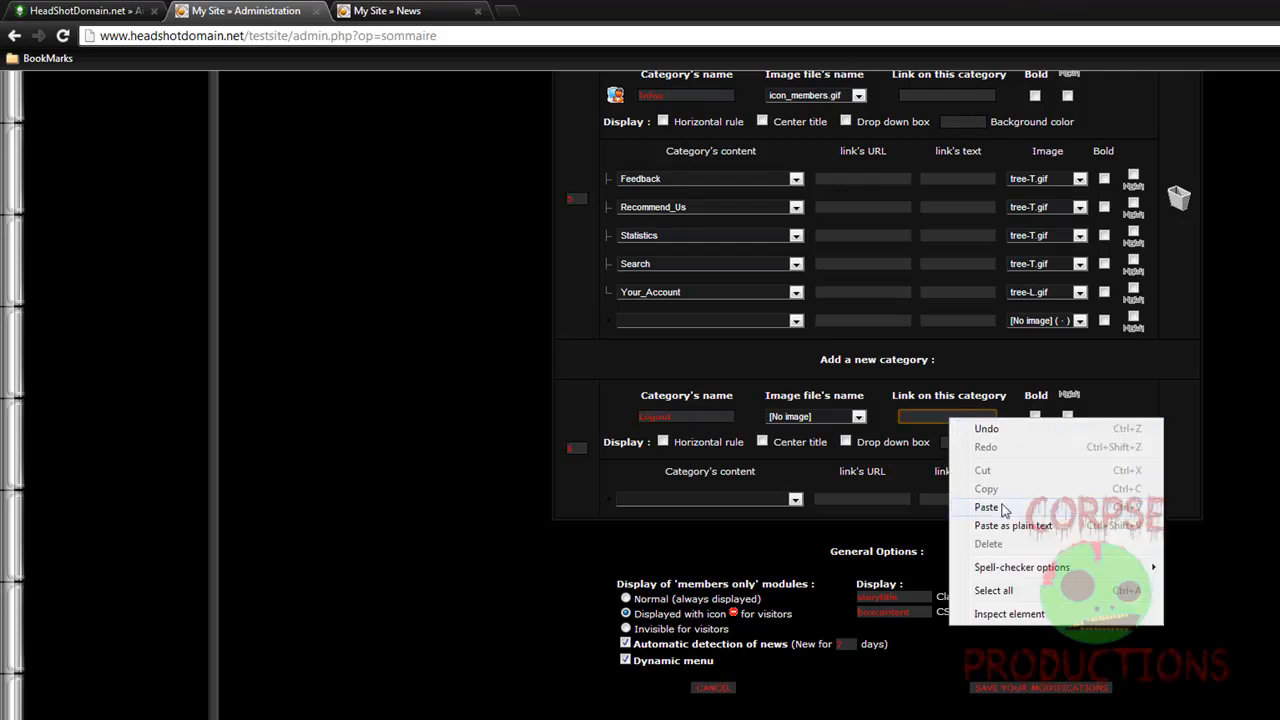
click(1001, 504)
triple_click(983, 416)
Choose arrow.gif as the image of the new Logout category
click(857, 417)
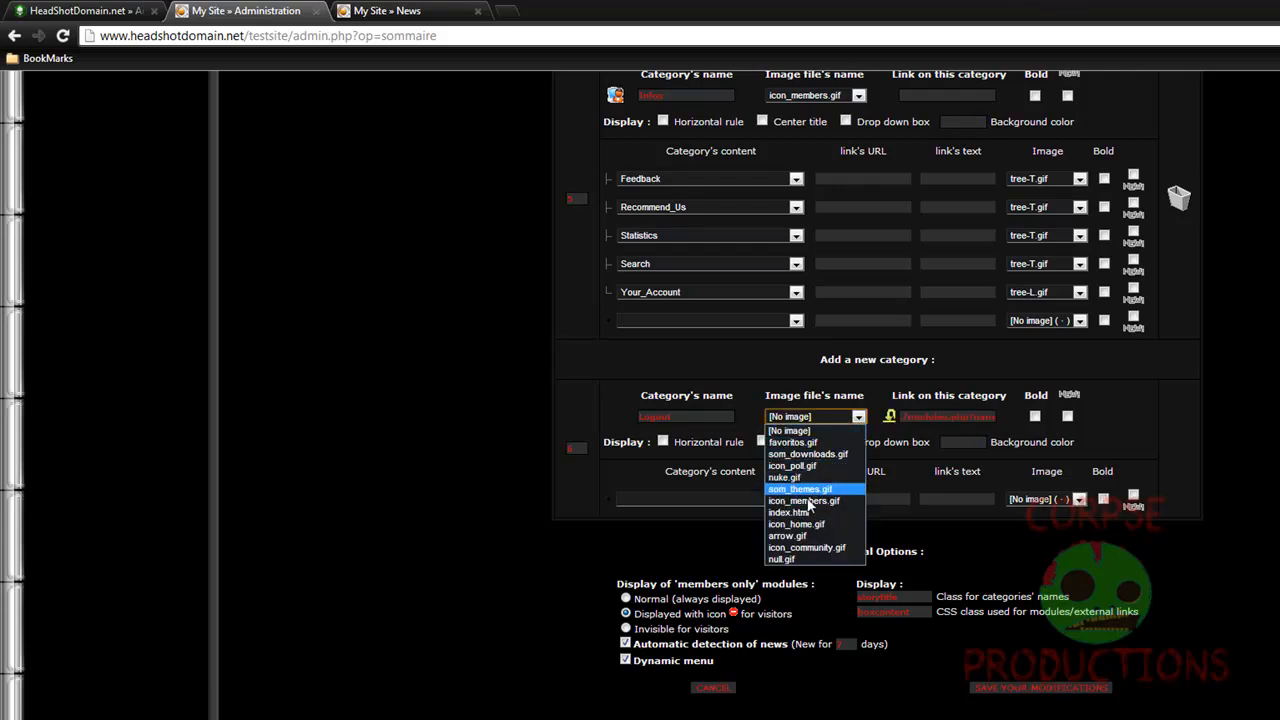
click(806, 536)
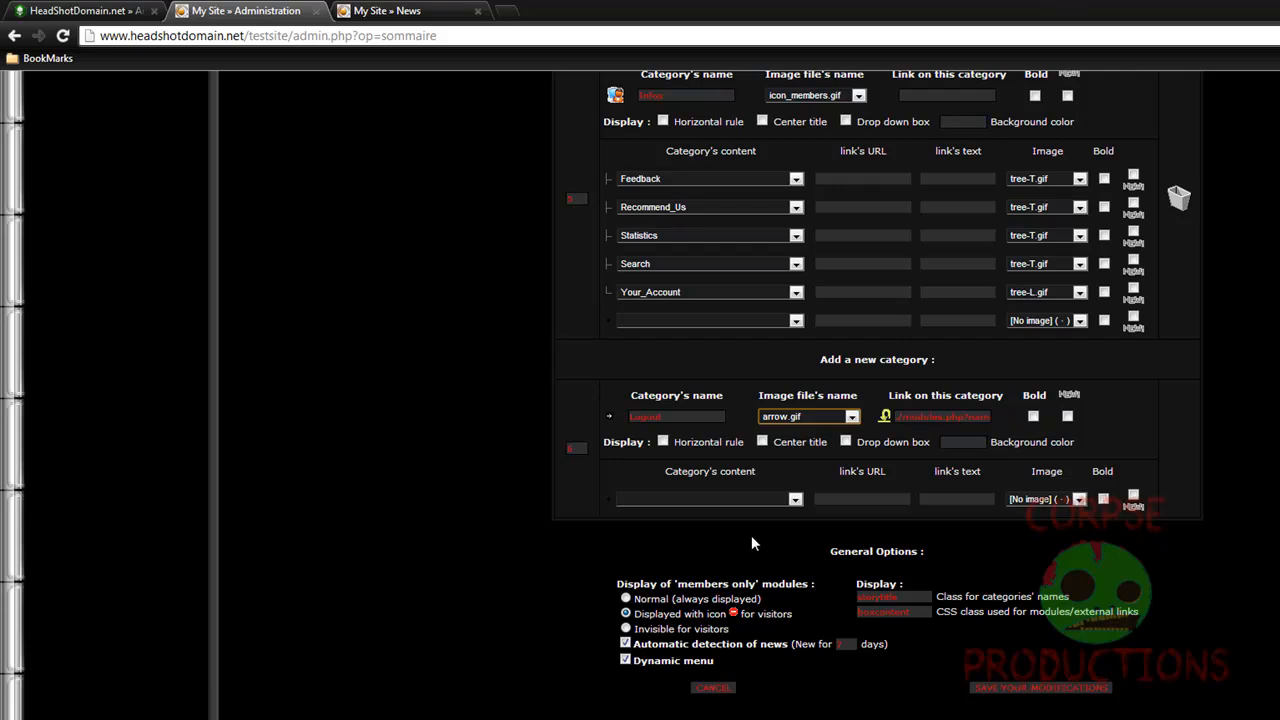
click(662, 536)
scroll(402, 416, up, 3)
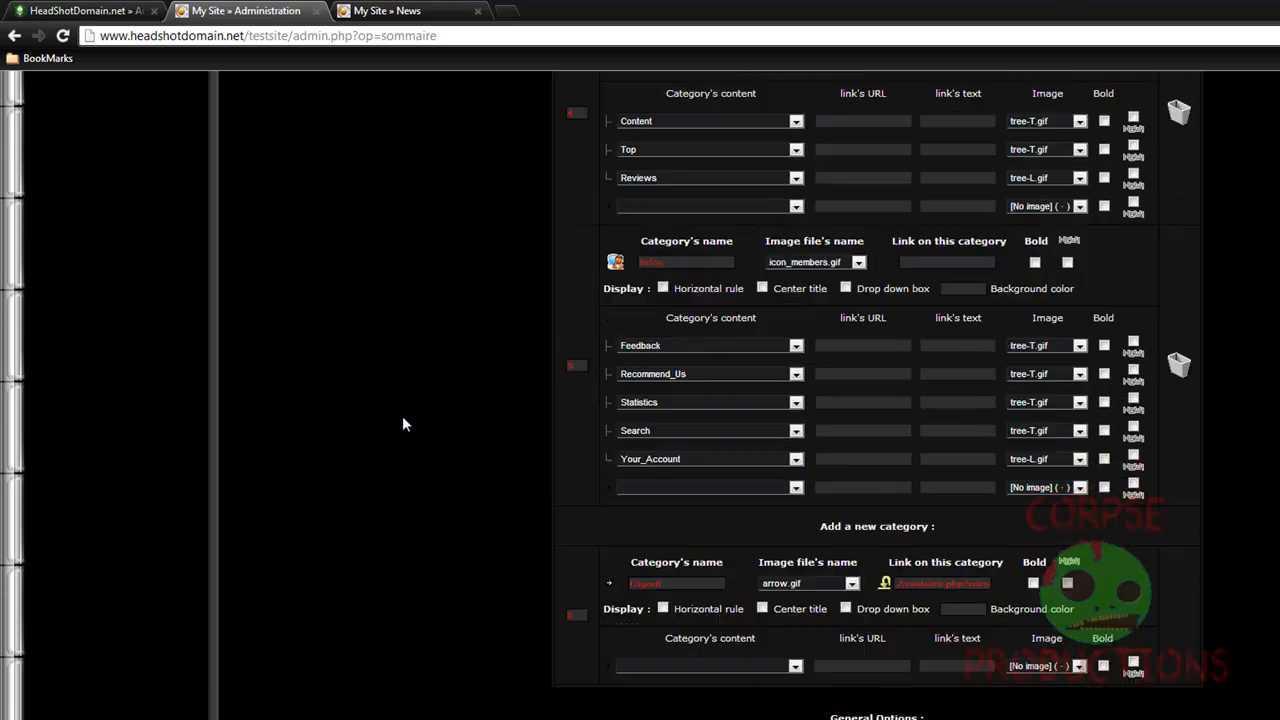
scroll(414, 423, down, 1)
scroll(577, 619, down, 3)
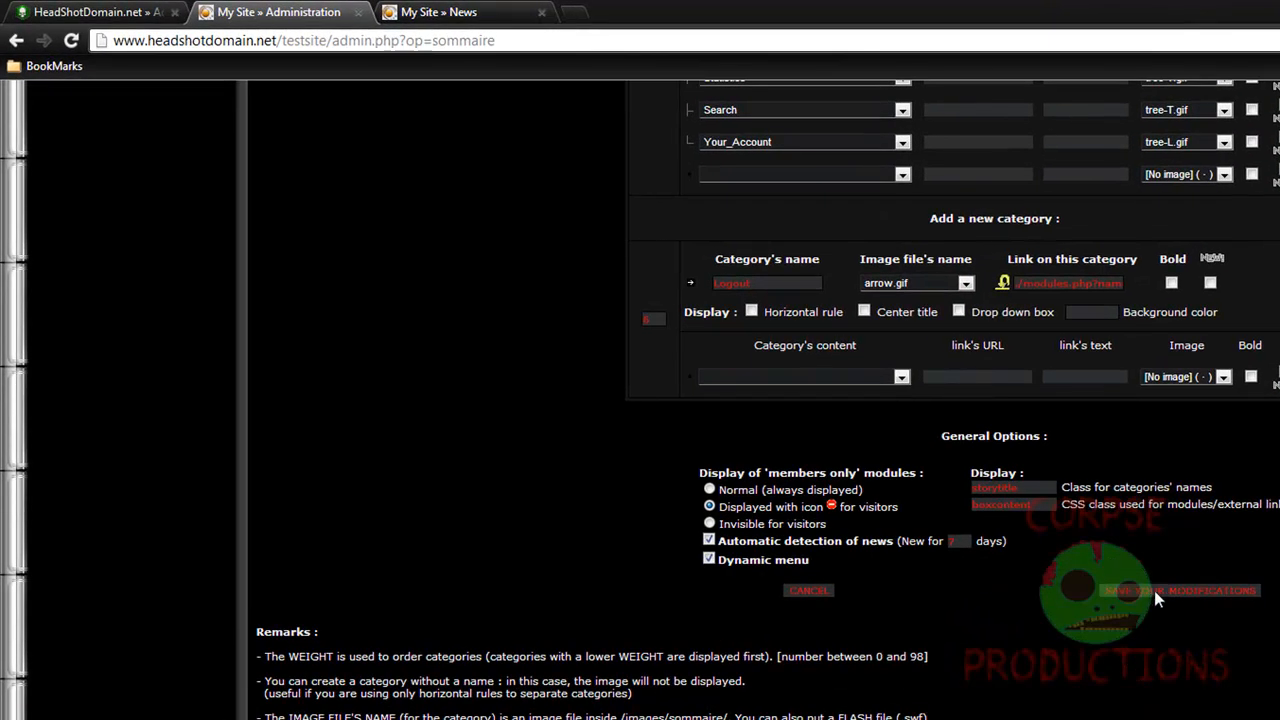
Save the modifications and return to the menu administration to check the Logout category
click(1154, 590)
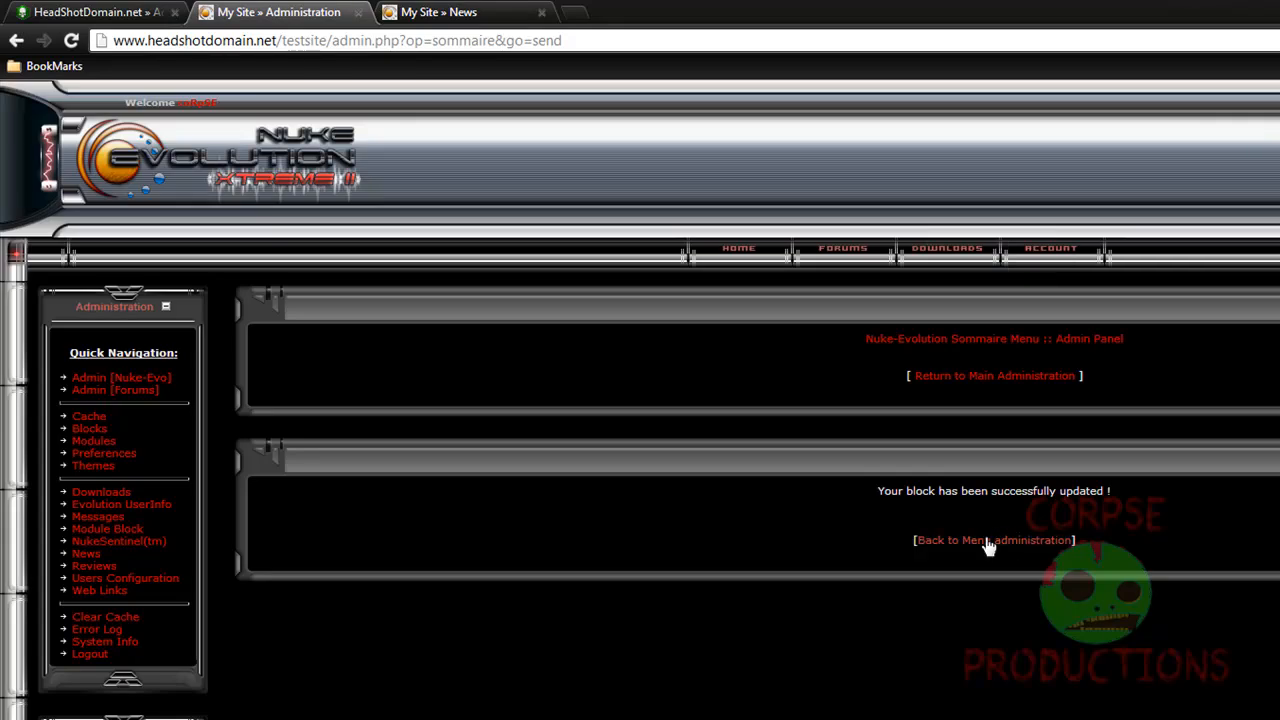
click(988, 541)
scroll(975, 548, down, 6)
scroll(971, 549, down, 12)
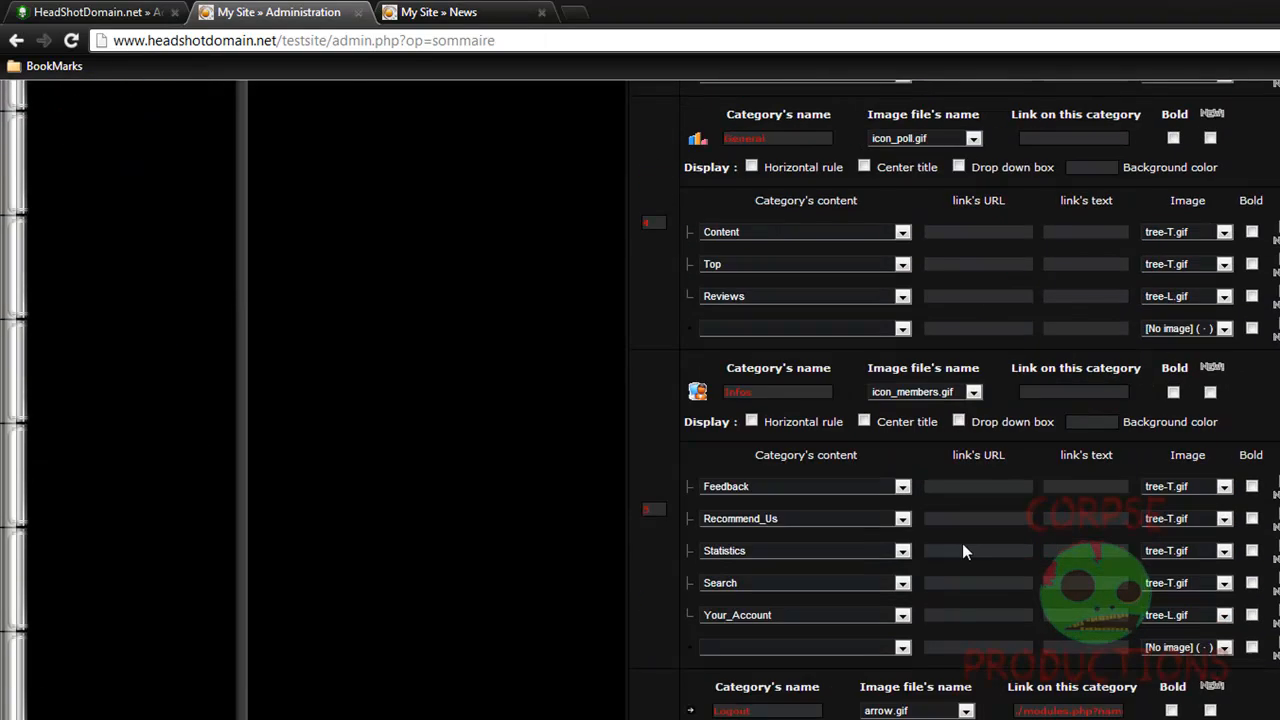
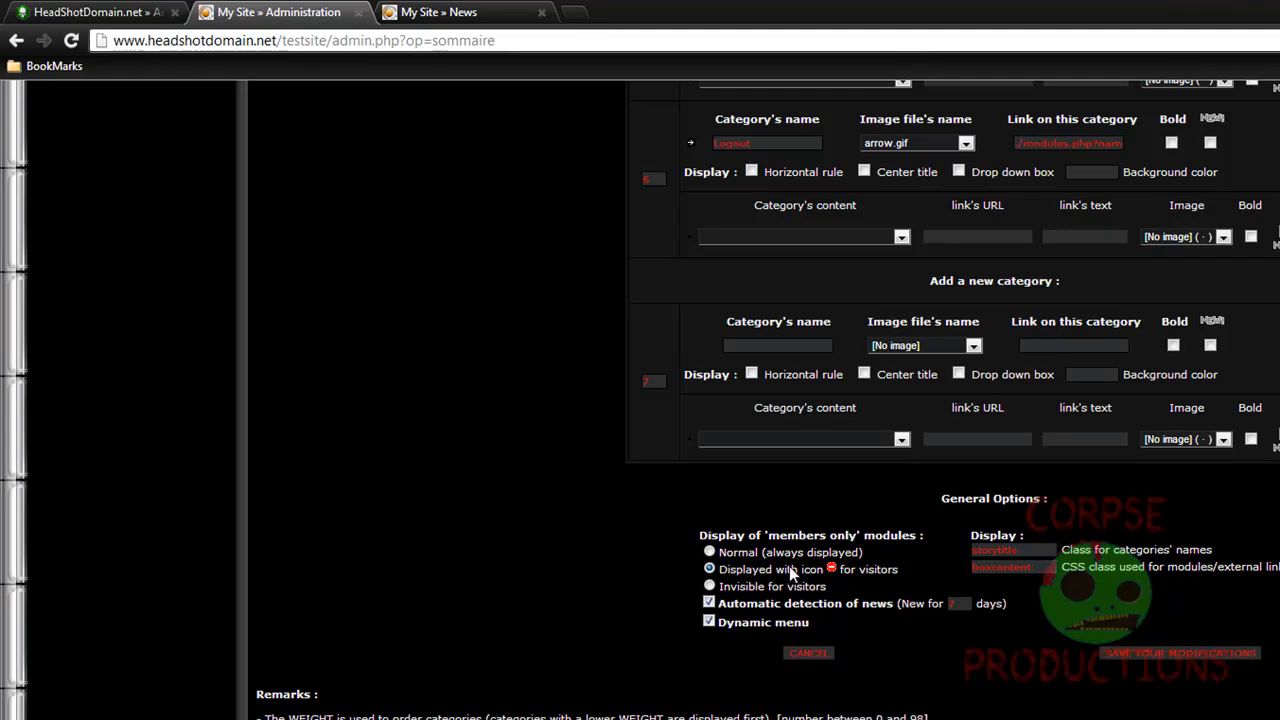
Try the 'Invisible for visitors' display of members-only modules and switch back to 'Displayed with icon for visitors'
click(709, 586)
click(710, 569)
scroll(780, 590, up, 5)
scroll(738, 592, down, 3)
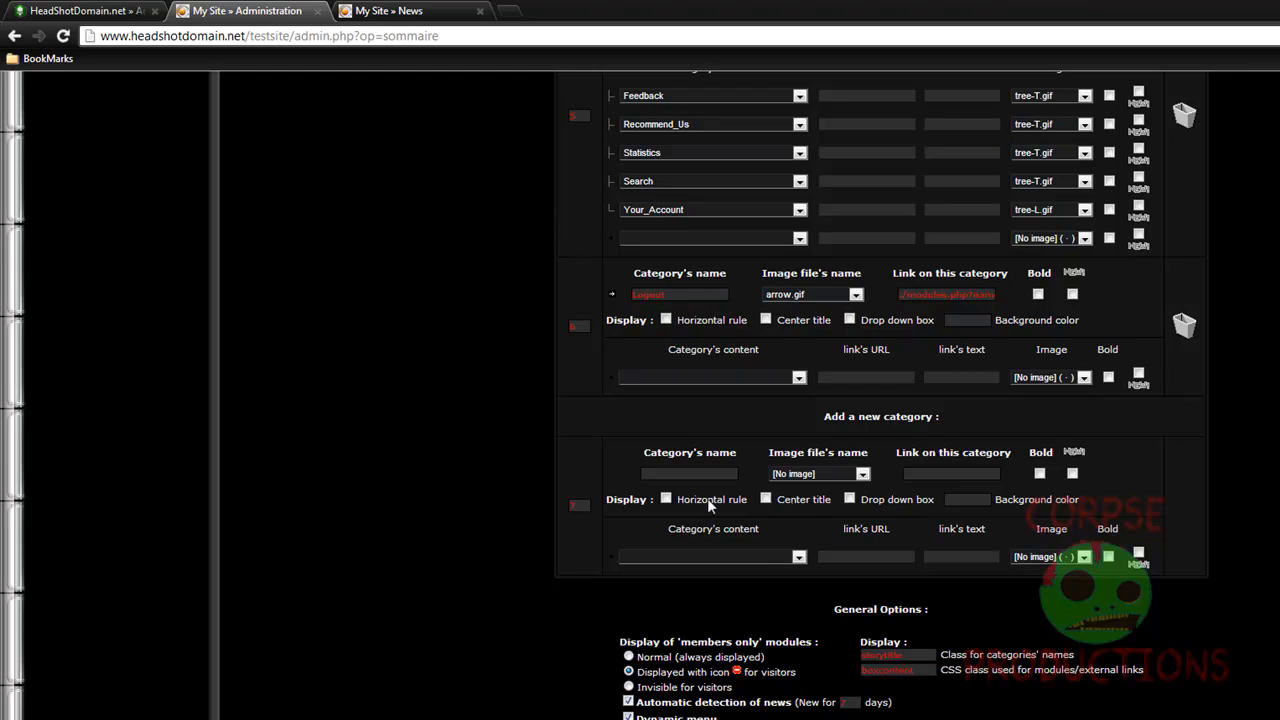
Try the Bold option on the blank new category and turn on its new flag
scroll(882, 518, up, 1)
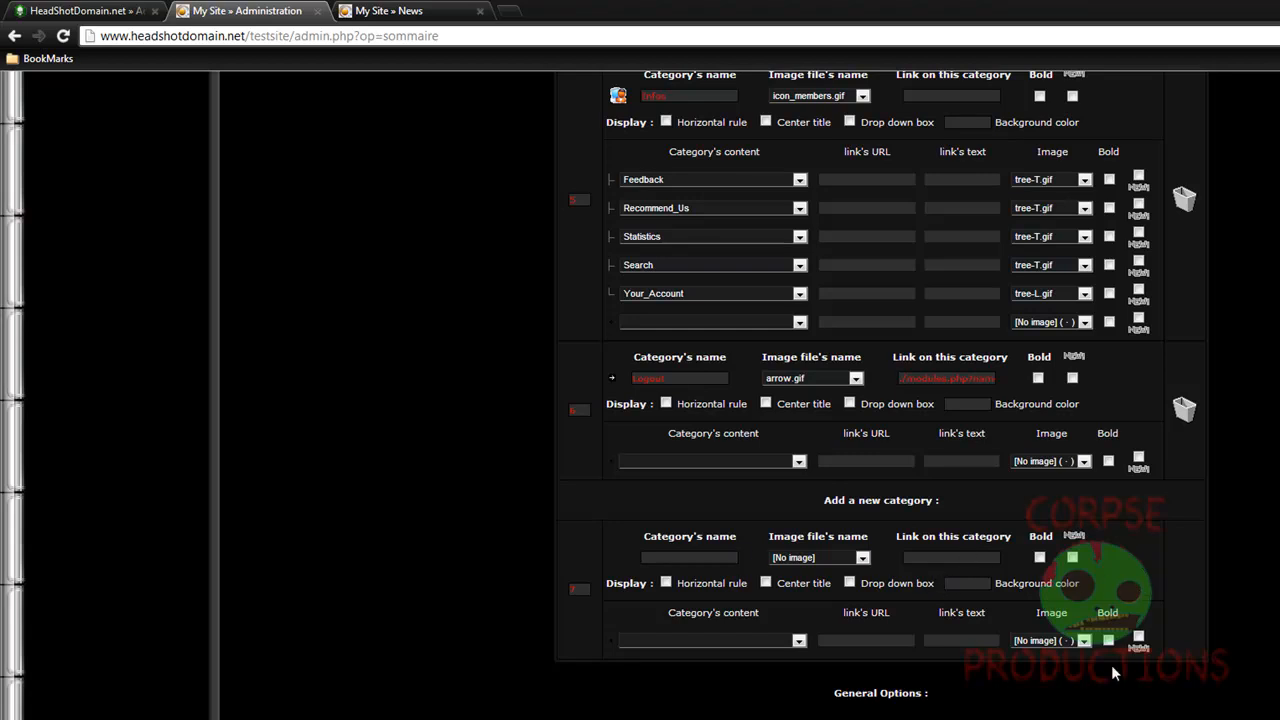
click(1039, 557)
click(1039, 557)
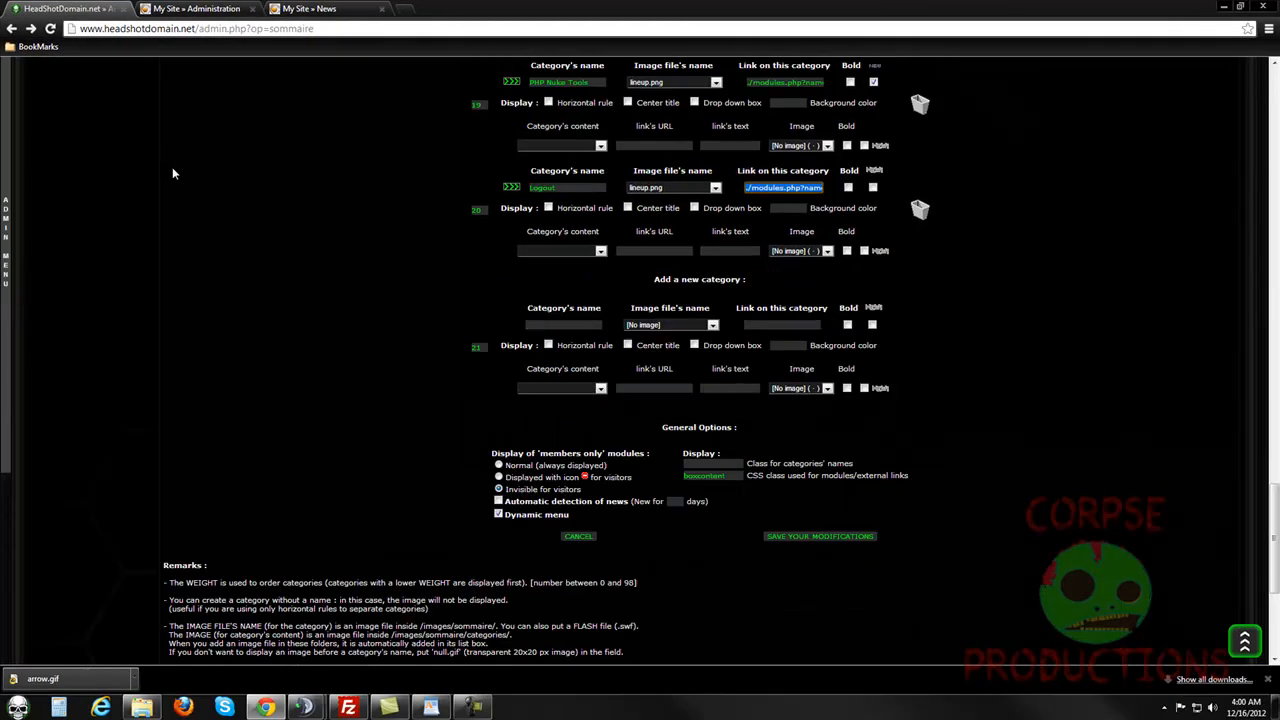
Compare the HeadShotDomain site's Main Menu block with its category settings, and go back to the test site's administration
scroll(200, 286, down, 2)
scroll(202, 290, up, 15)
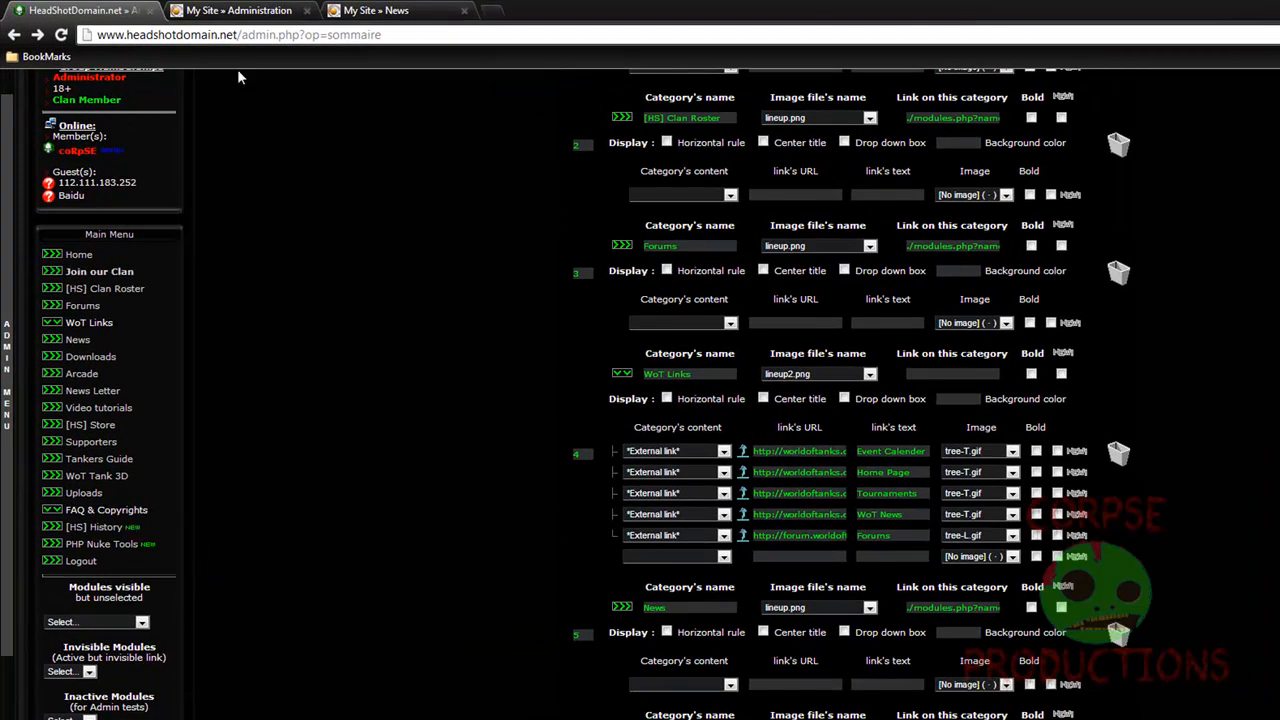
click(240, 10)
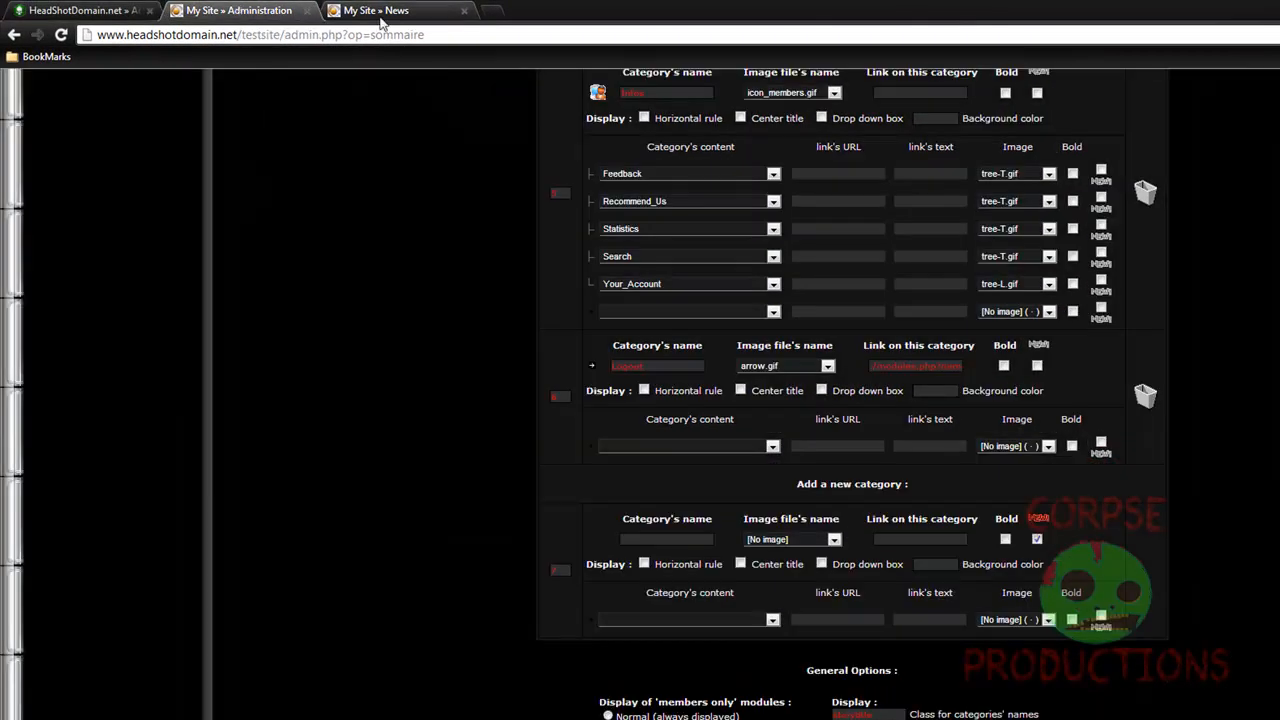
Add the Donations module to two new content rows of the Infos category
scroll(391, 221, up, 10)
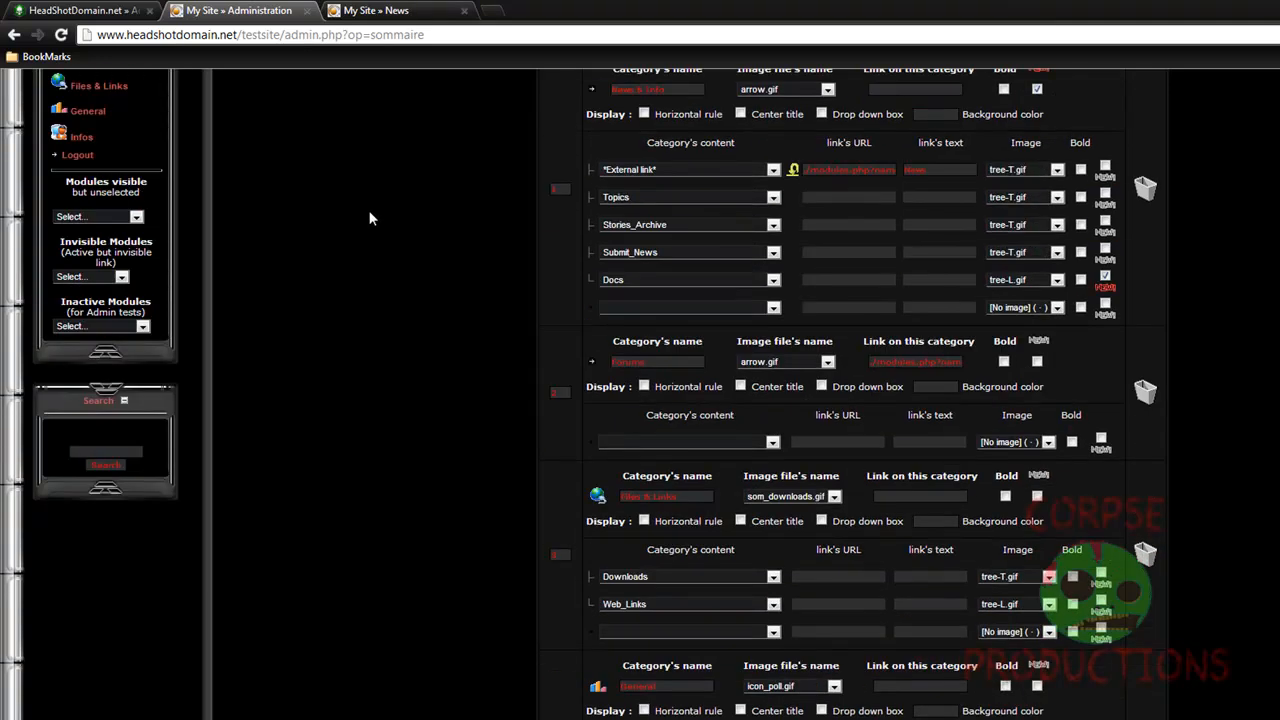
scroll(368, 212, up, 5)
scroll(365, 209, down, 10)
scroll(362, 210, down, 5)
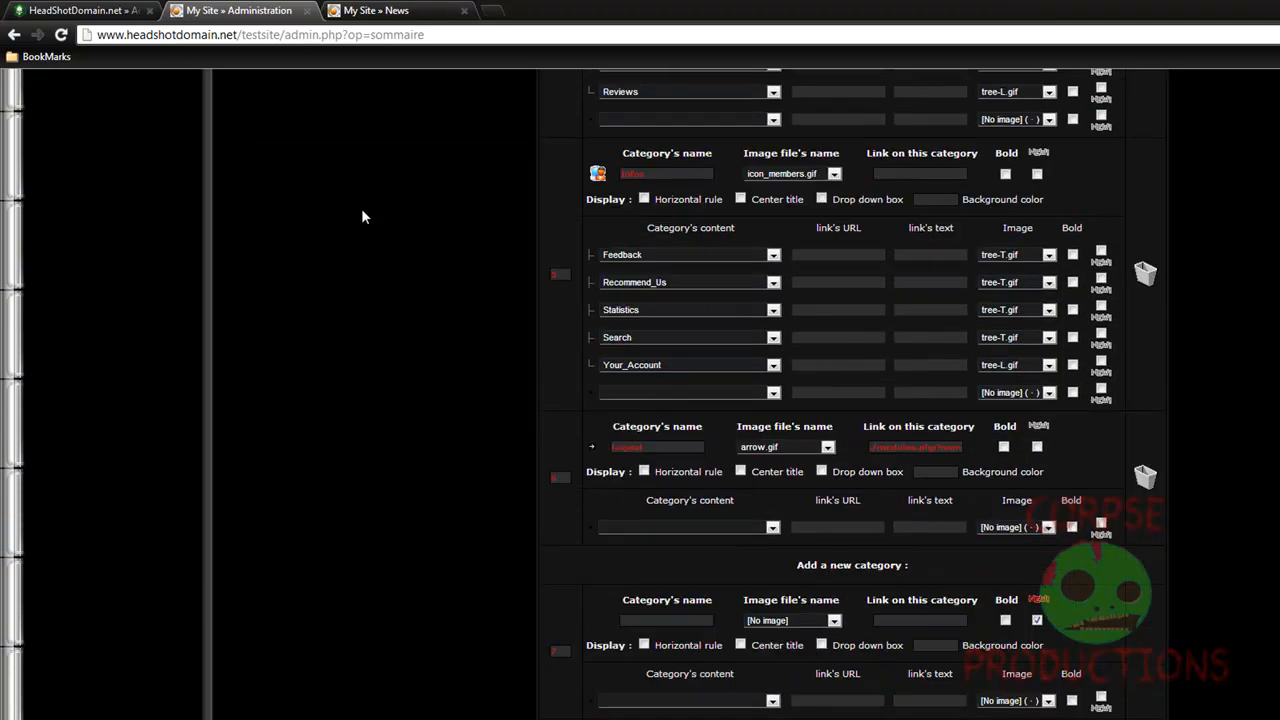
scroll(363, 216, up, 2)
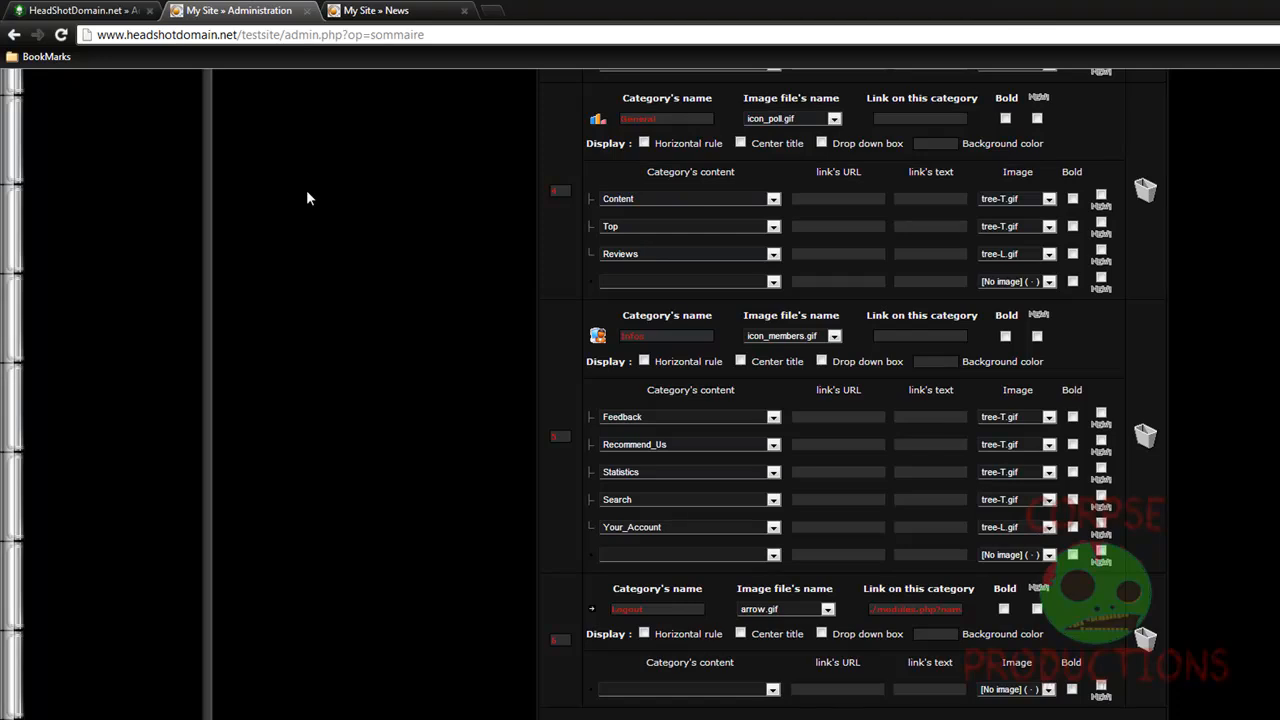
click(776, 558)
click(630, 670)
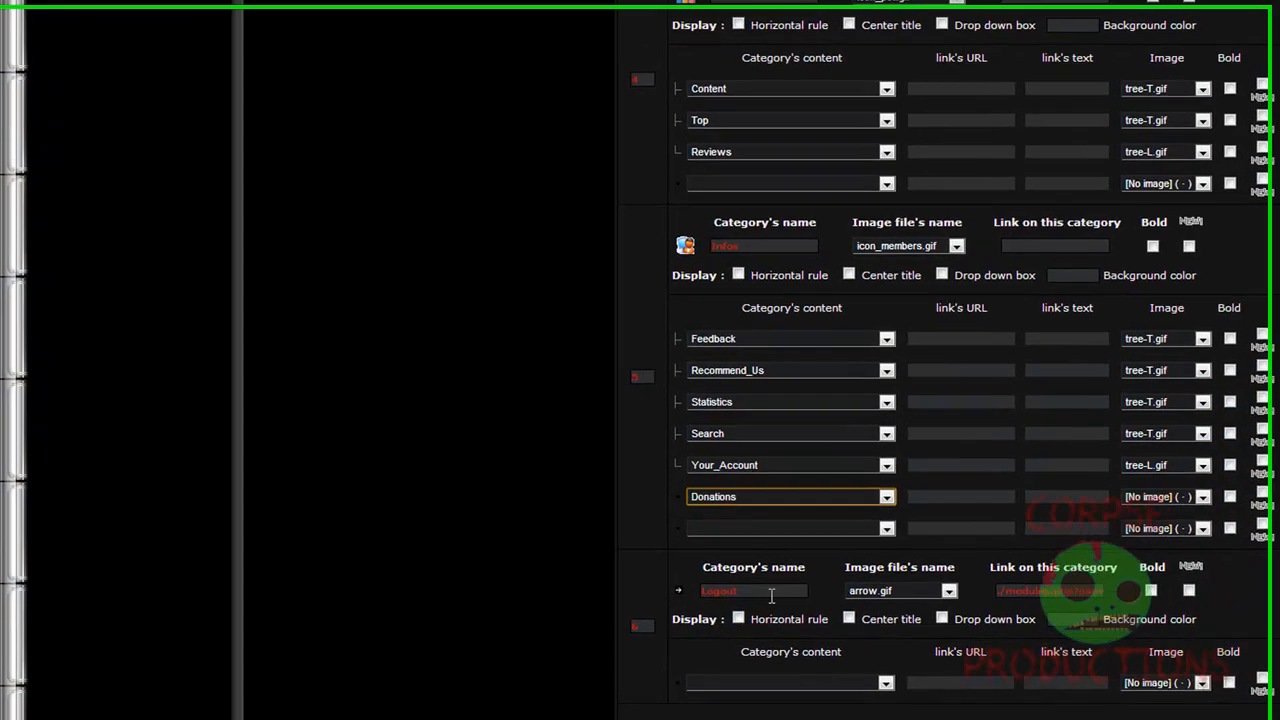
click(880, 525)
click(745, 660)
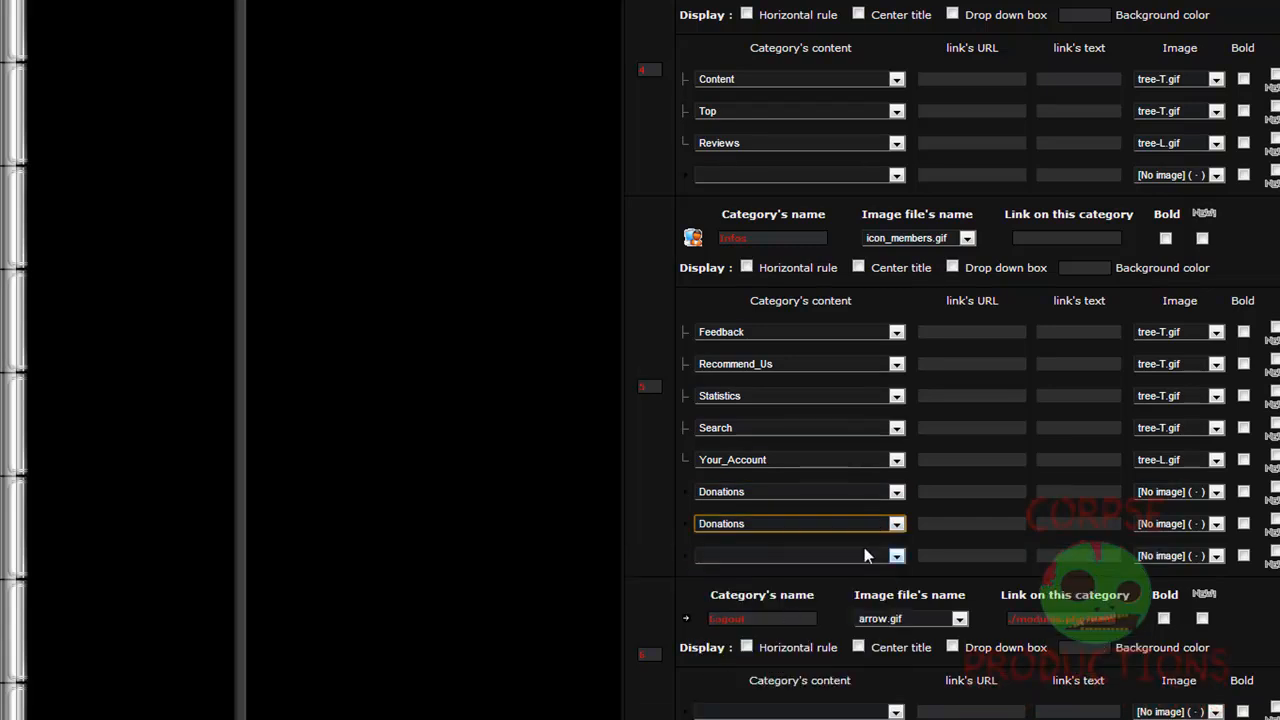
Add the HTML_Newsletter, Members_List and Link_Us modules to the next content rows of the Infos category
click(858, 556)
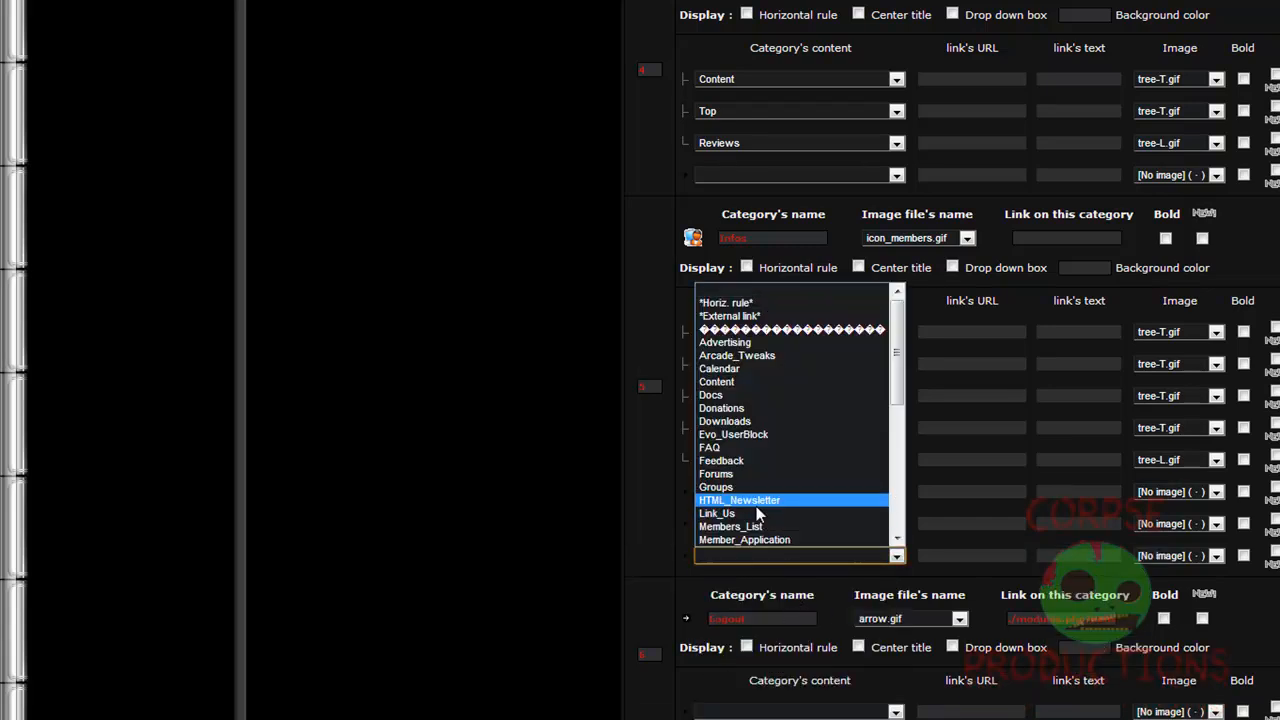
click(756, 506)
click(849, 589)
click(768, 558)
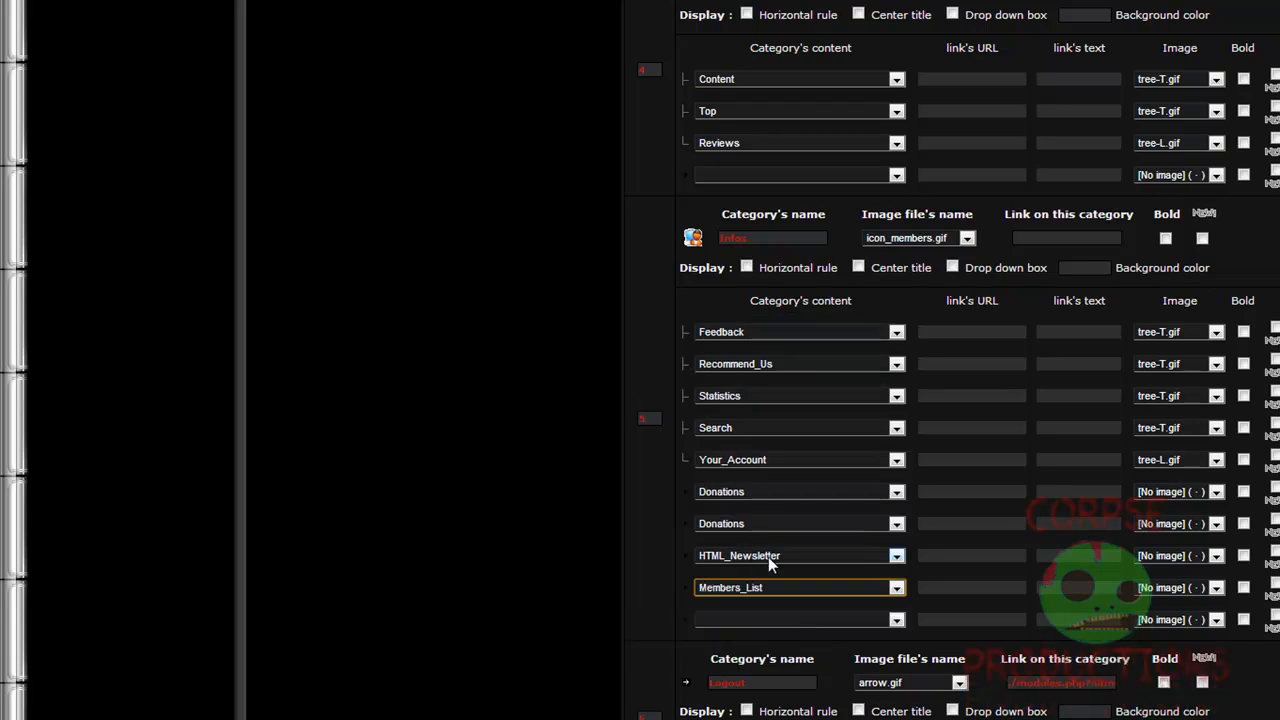
click(809, 618)
click(752, 579)
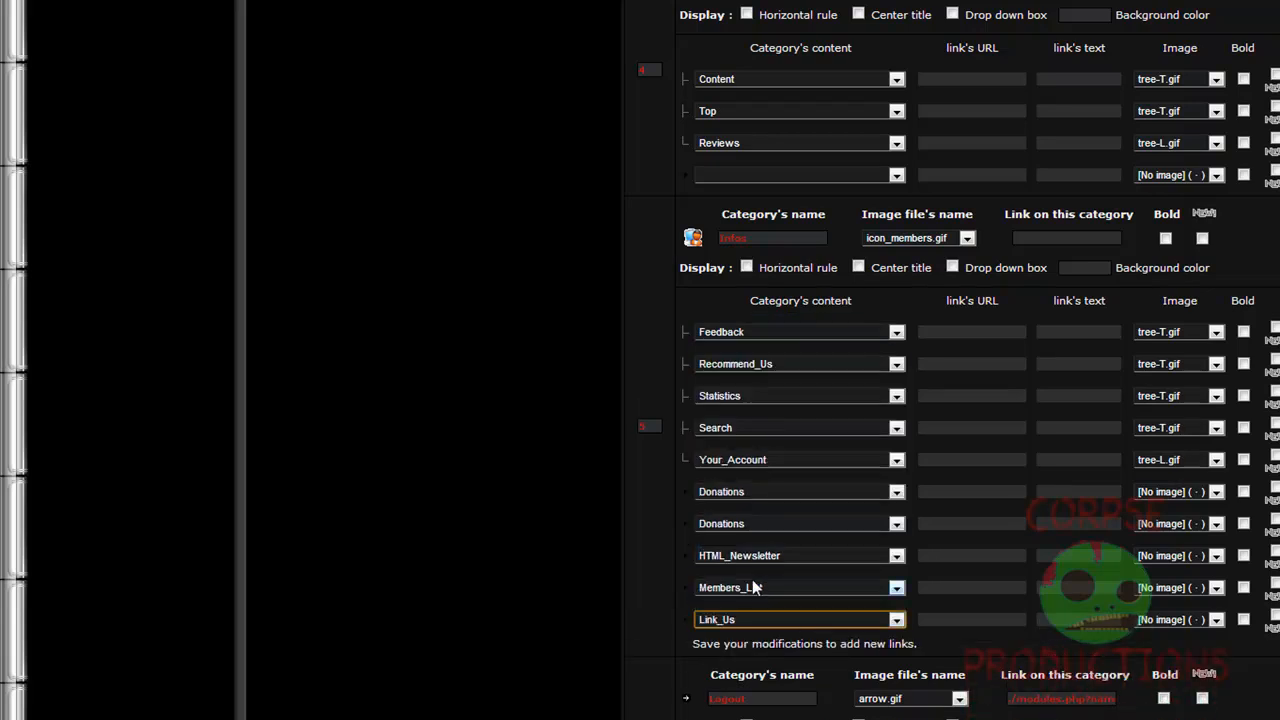
Replace the first Donations row in the Infos category with a *Horiz. rule* separator
scroll(410, 388, down, 2)
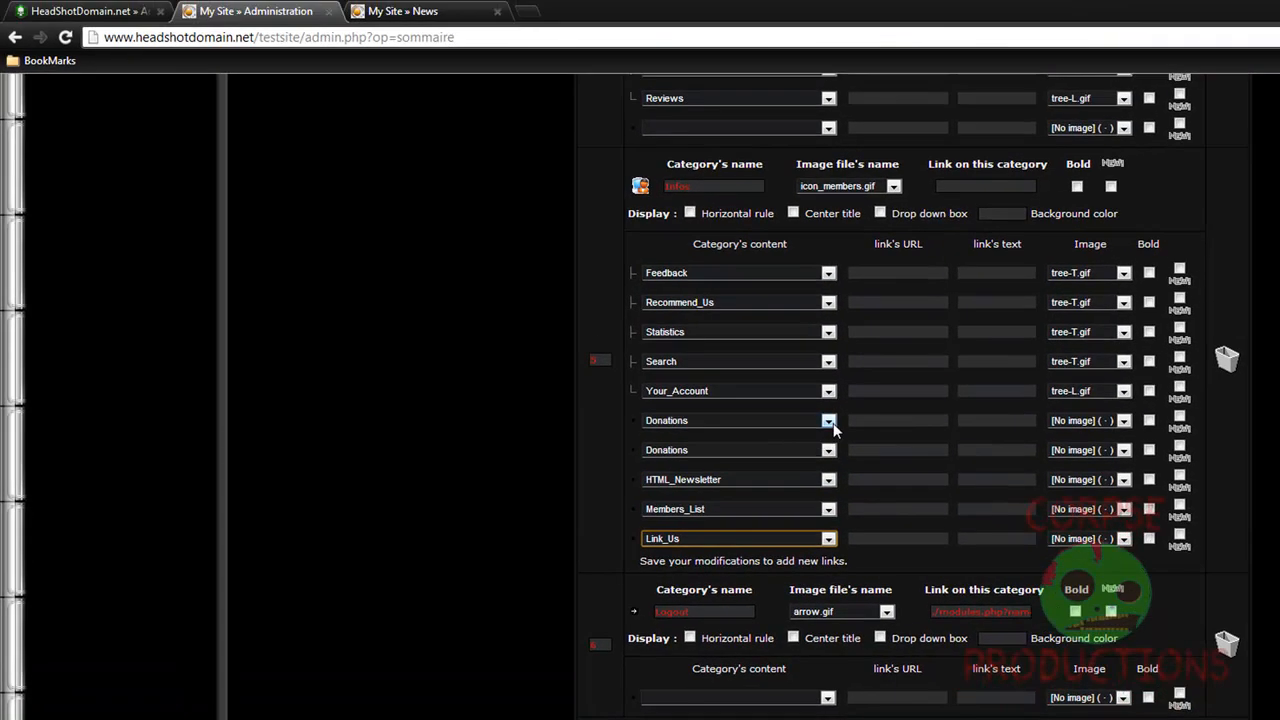
click(829, 421)
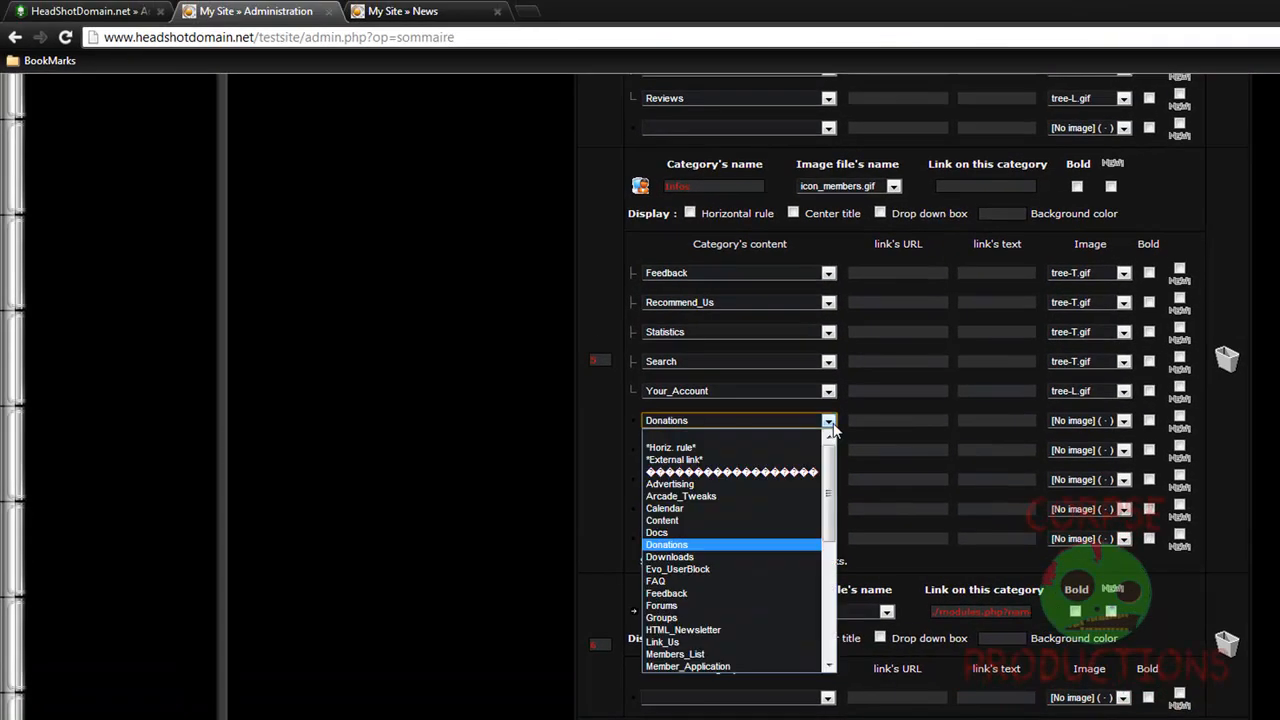
click(769, 446)
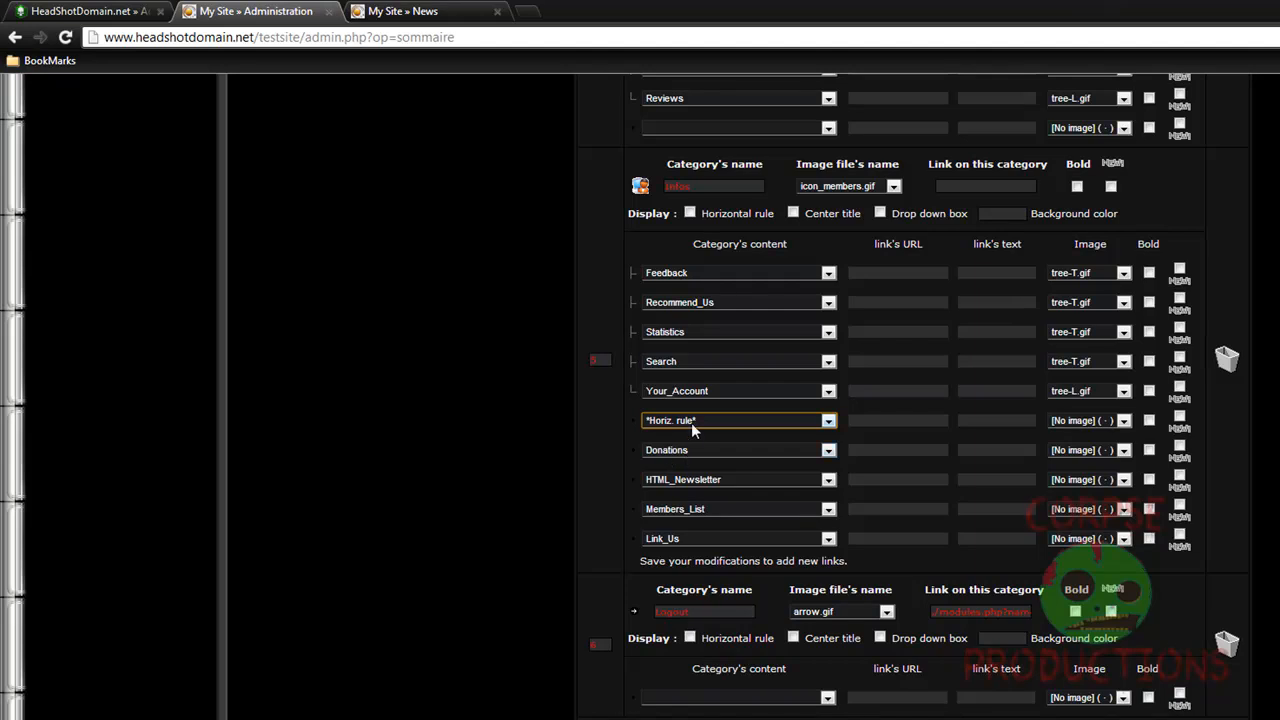
Set the image to tree-T.gif for Donations, HTML_Newsletter and Members_List, and to tree-L.gif for Link_Us
click(1106, 454)
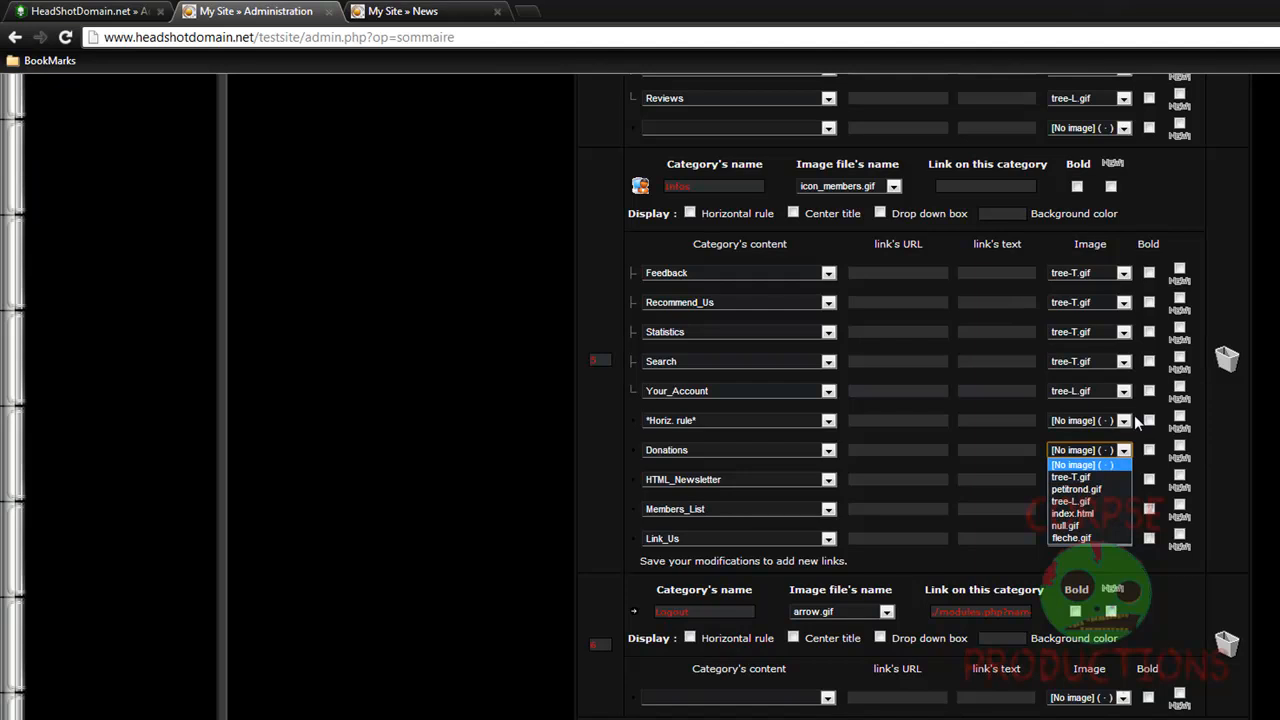
click(1086, 478)
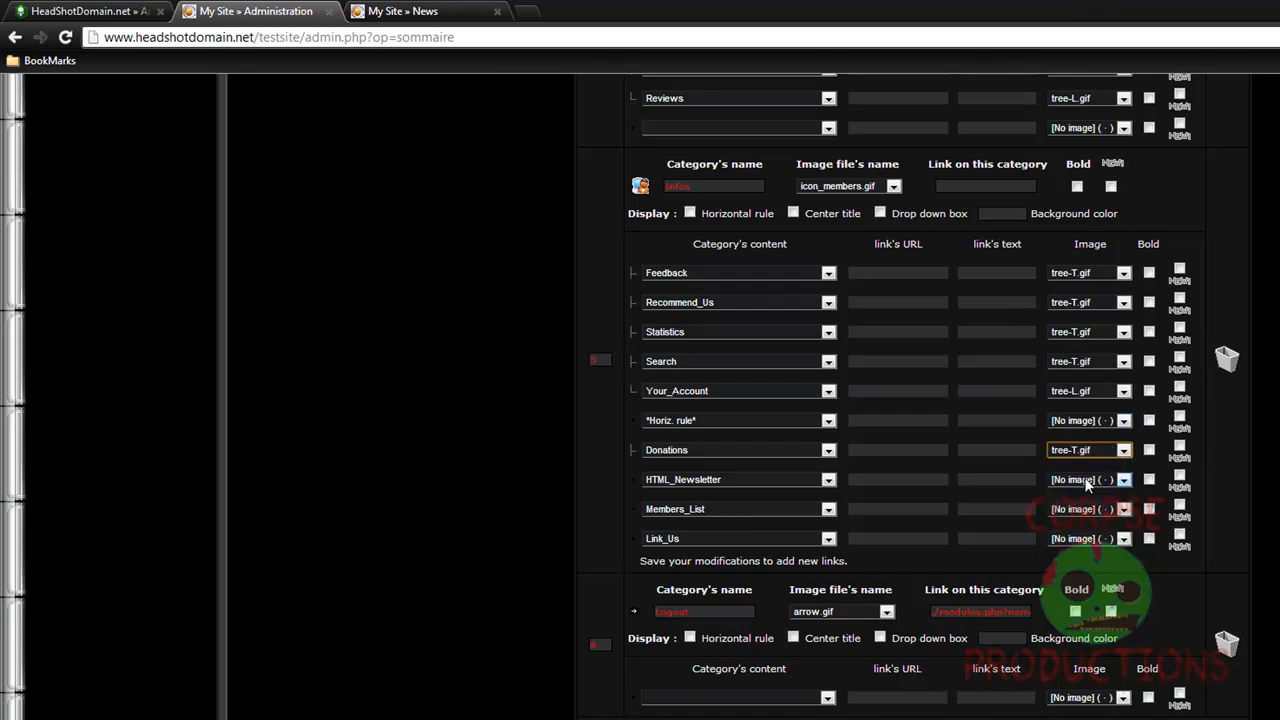
click(1109, 481)
click(1100, 506)
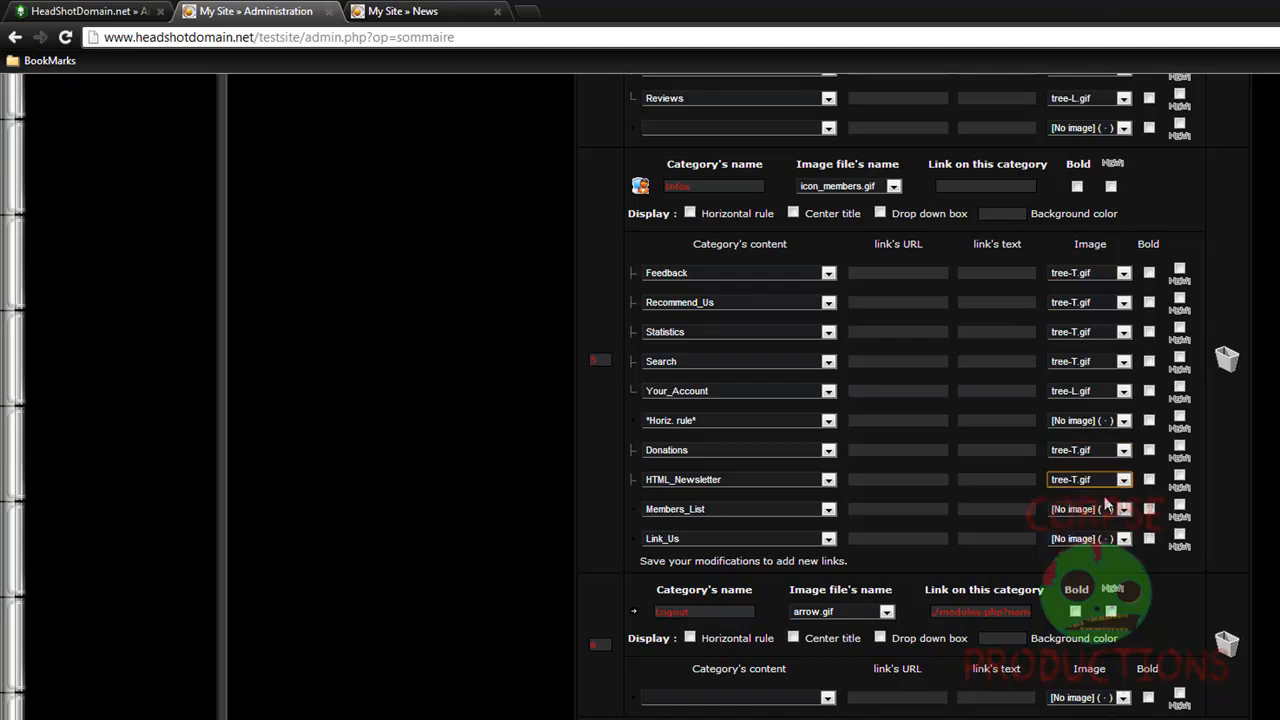
click(1097, 511)
click(1071, 536)
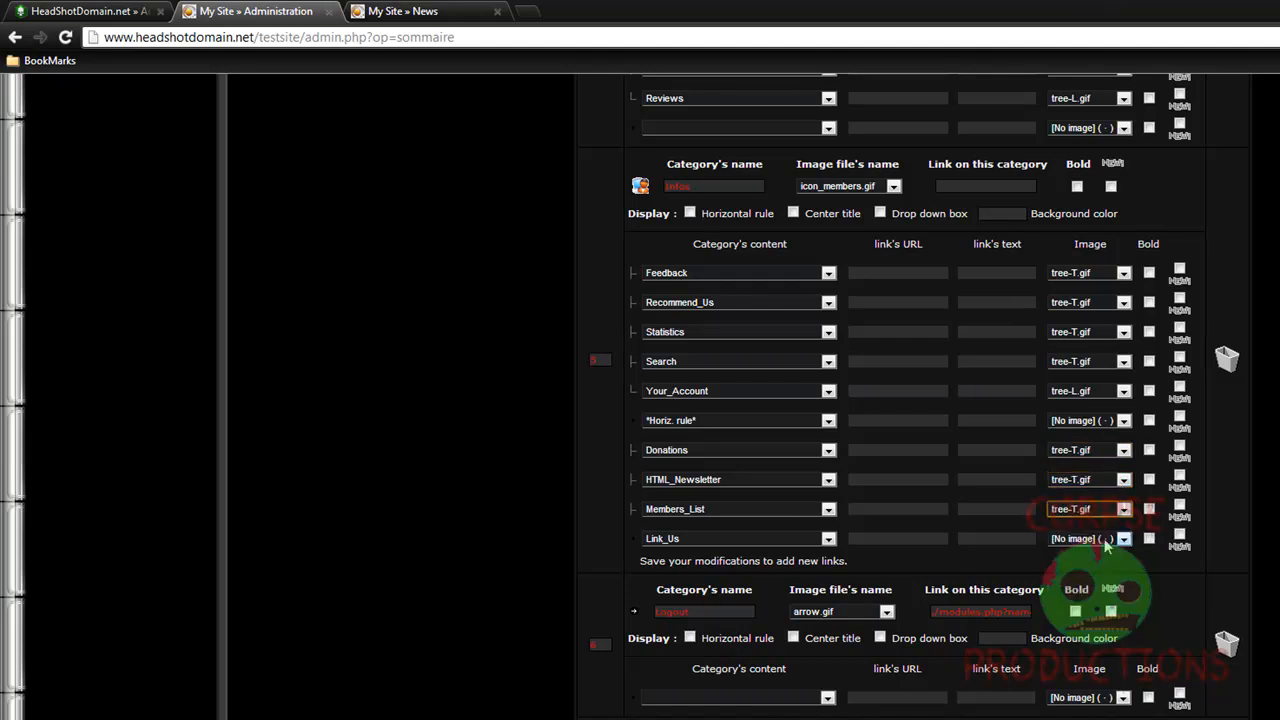
click(1098, 539)
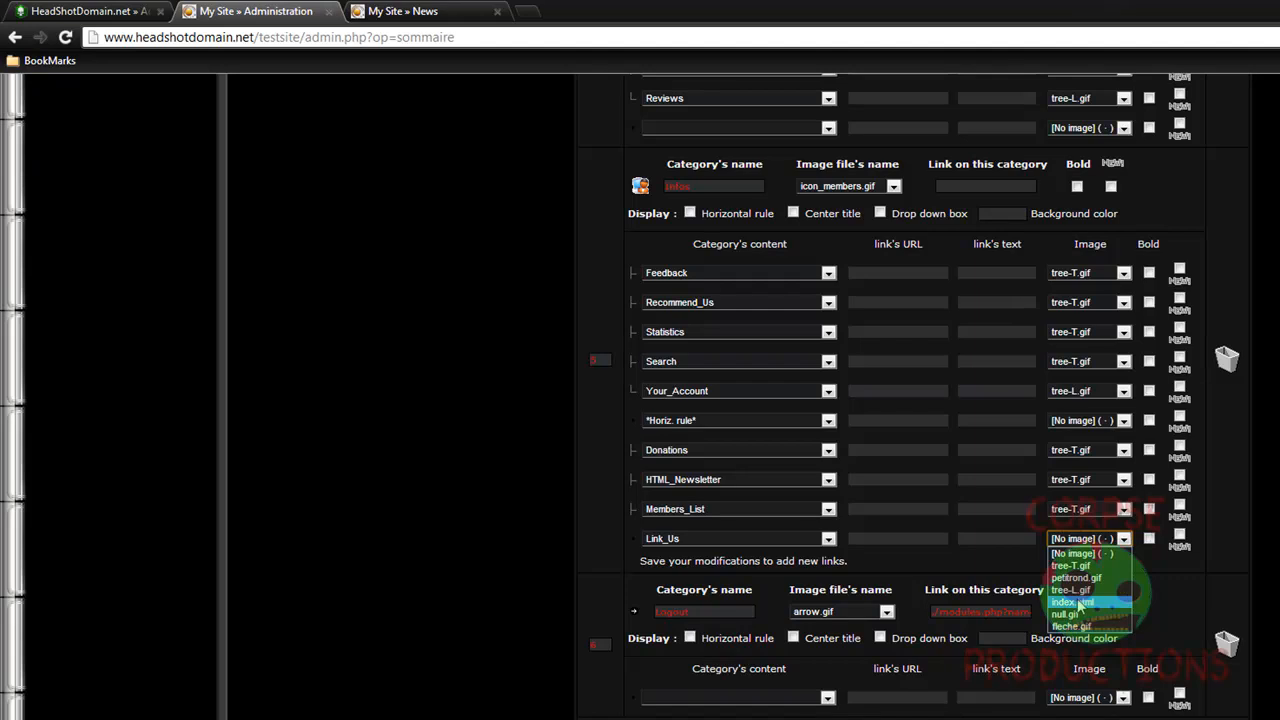
click(1070, 590)
Save the modifications and return to the menu administration to check the Infos category
scroll(420, 343, down, 5)
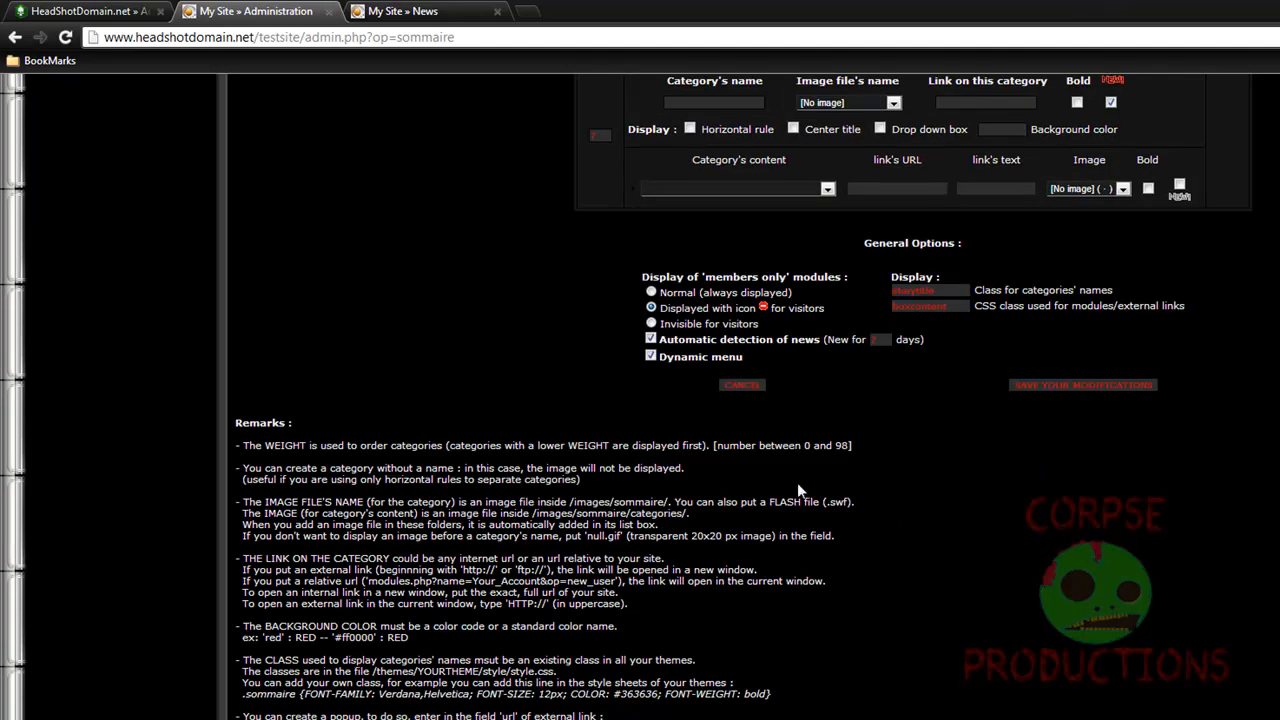
click(1077, 390)
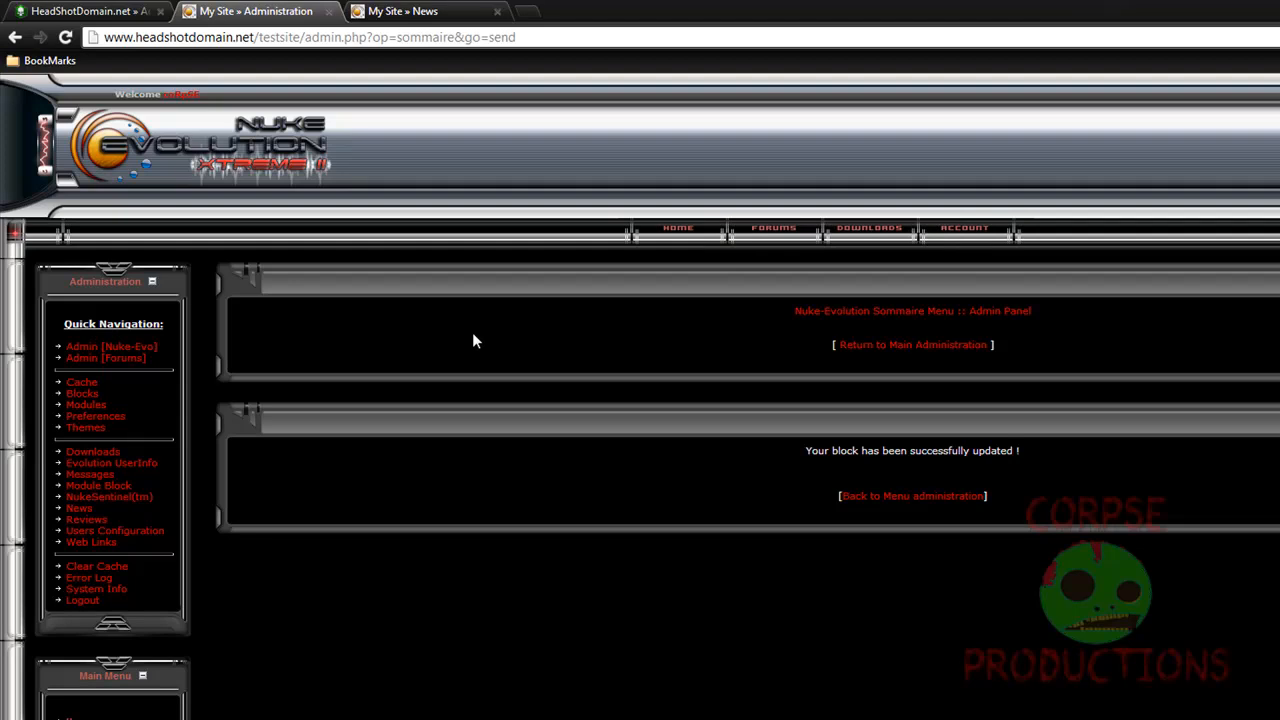
scroll(445, 440, down, 3)
click(878, 240)
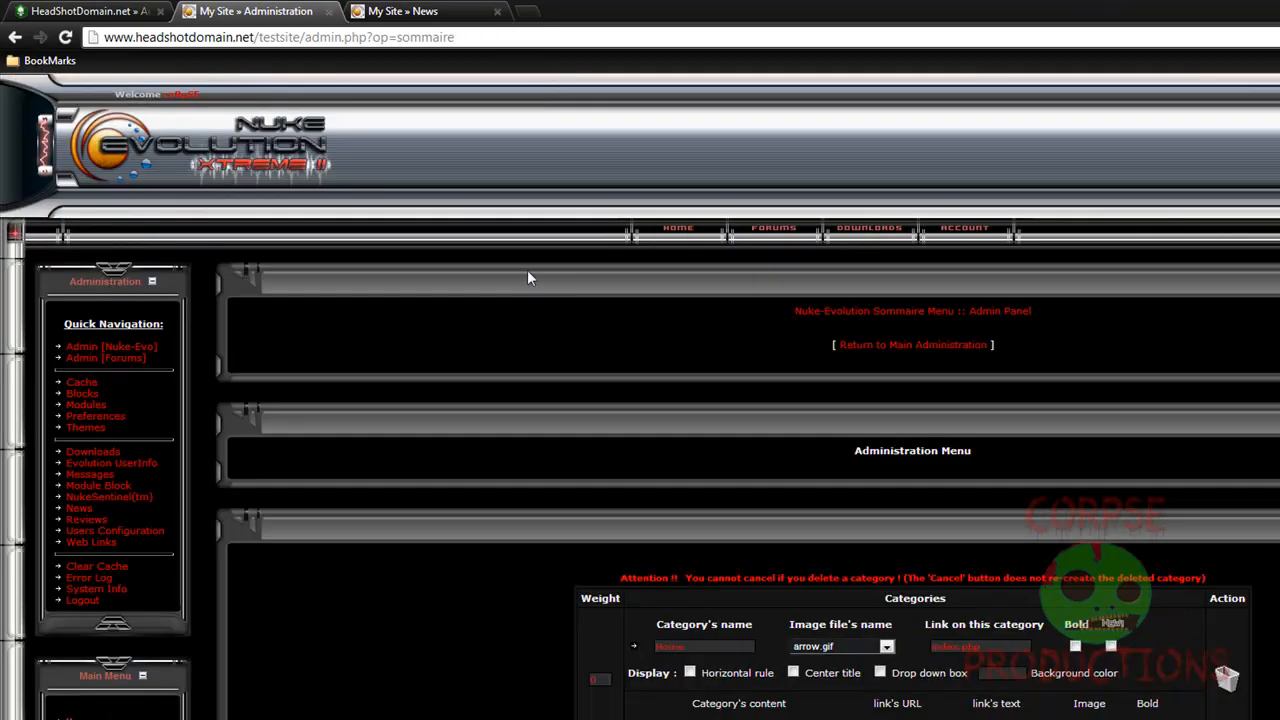
scroll(527, 270, down, 9)
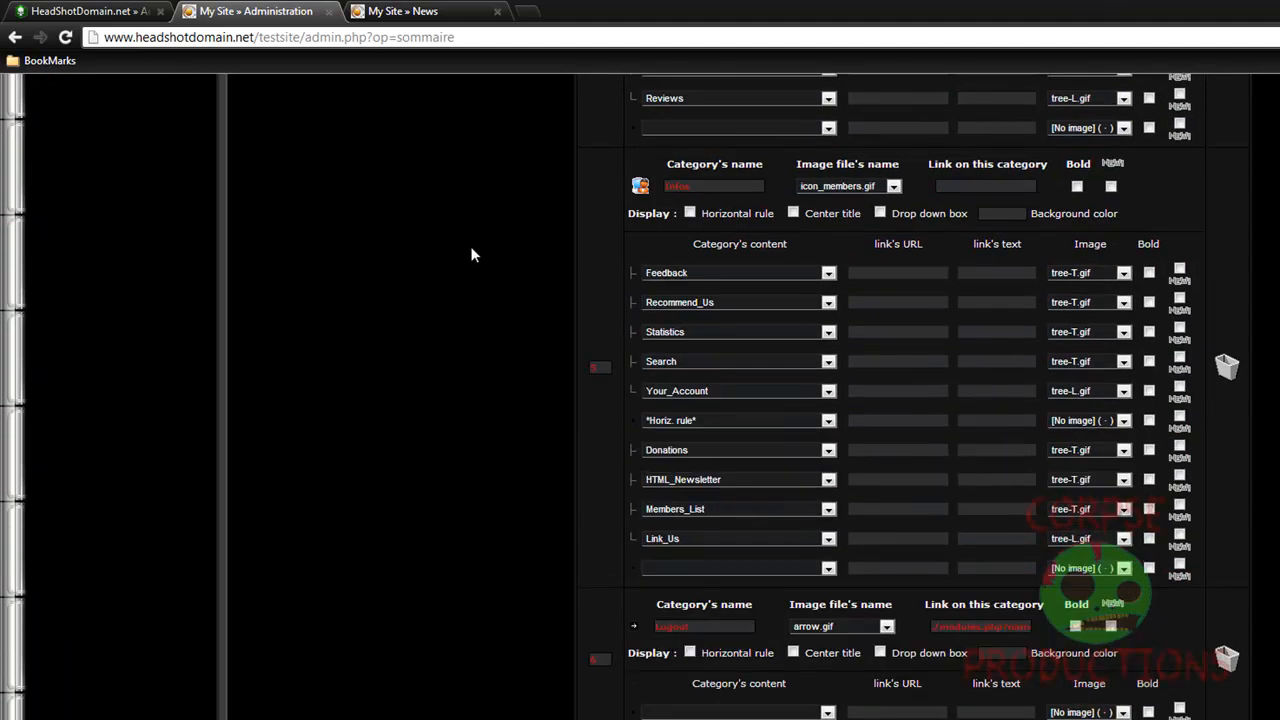
Expand Infos in the Main Menu block and compare its displayed links with the category's content settings
scroll(471, 251, up, 15)
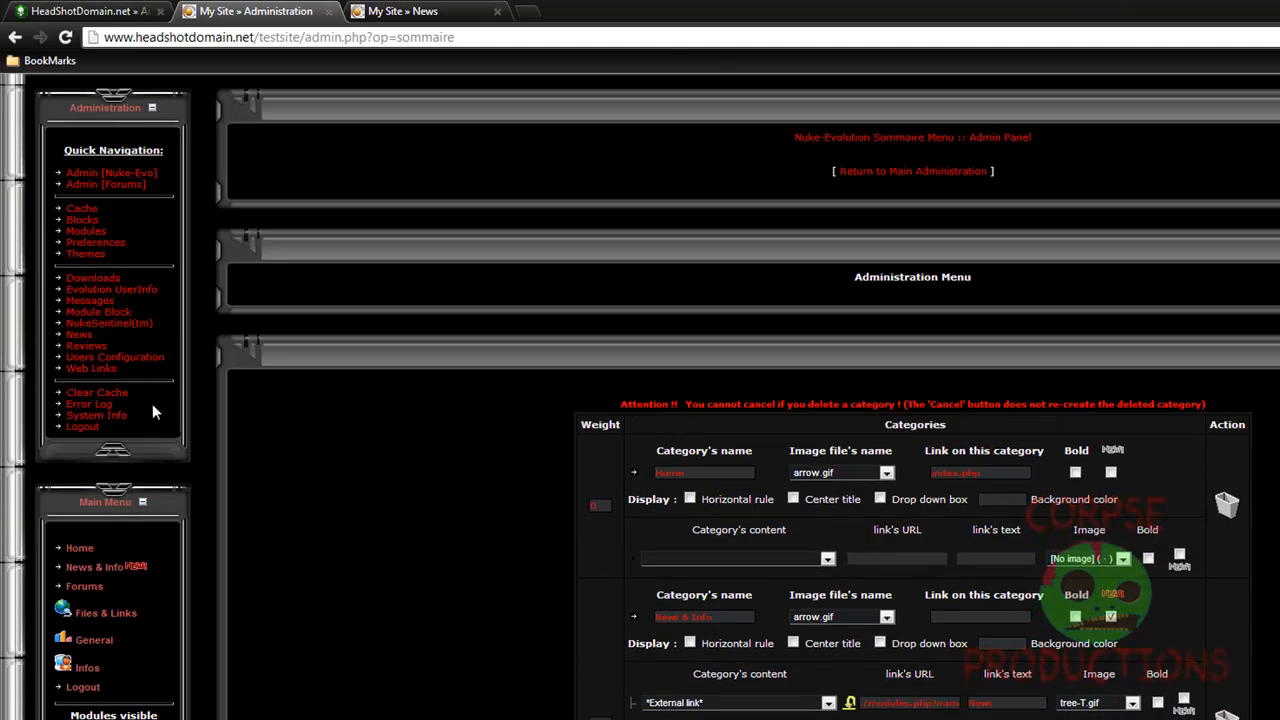
click(88, 670)
scroll(270, 594, down, 3)
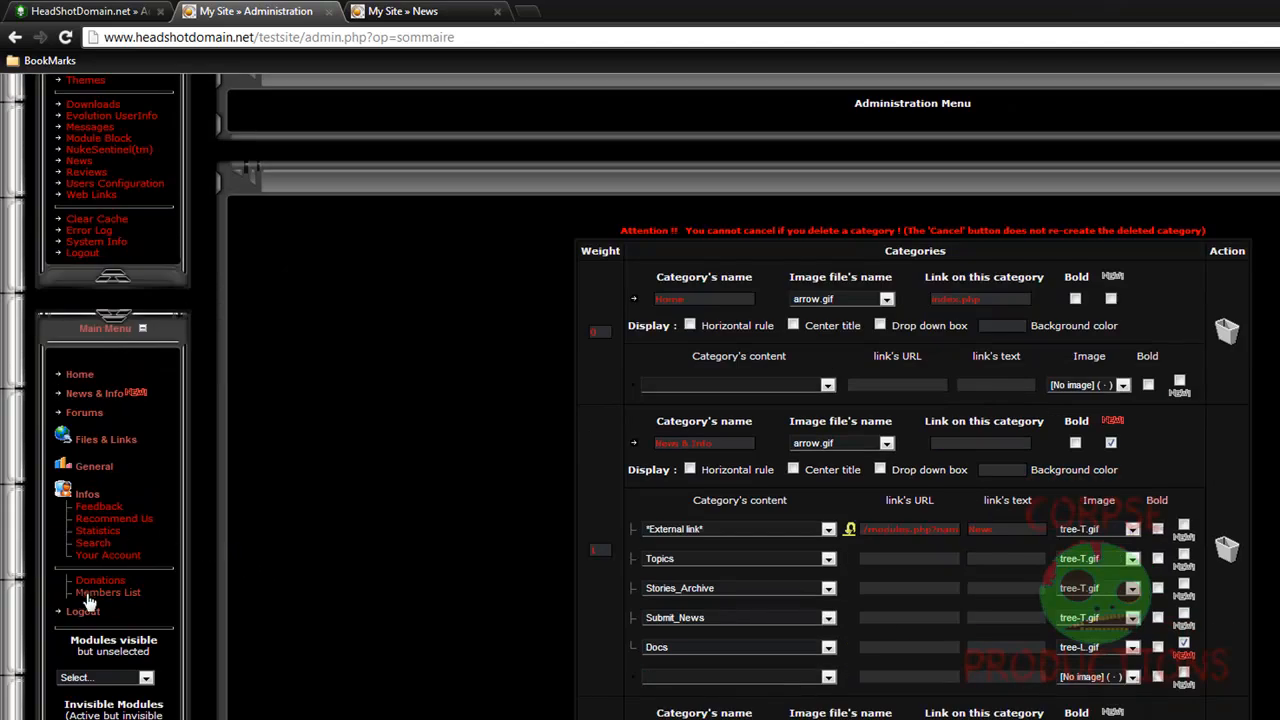
scroll(335, 604, down, 10)
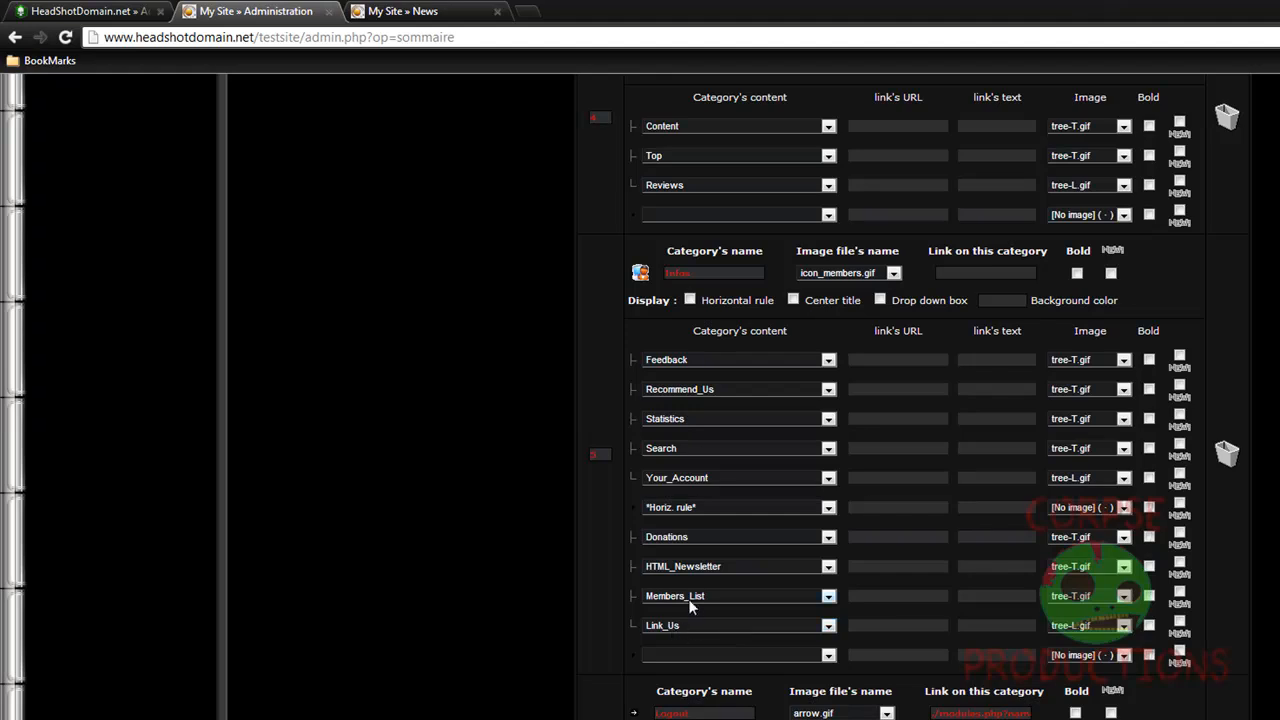
scroll(423, 594, up, 10)
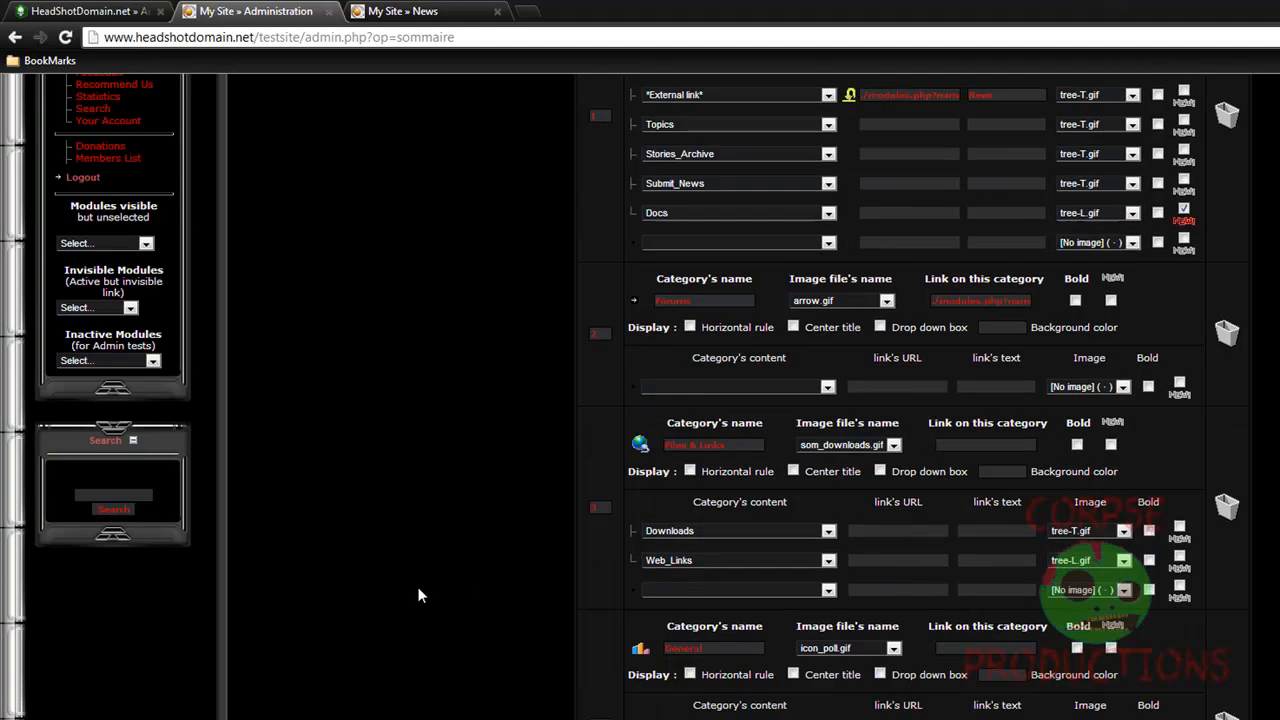
Replace Link_Us with Groups in the Infos category and save the modifications
scroll(397, 587, down, 10)
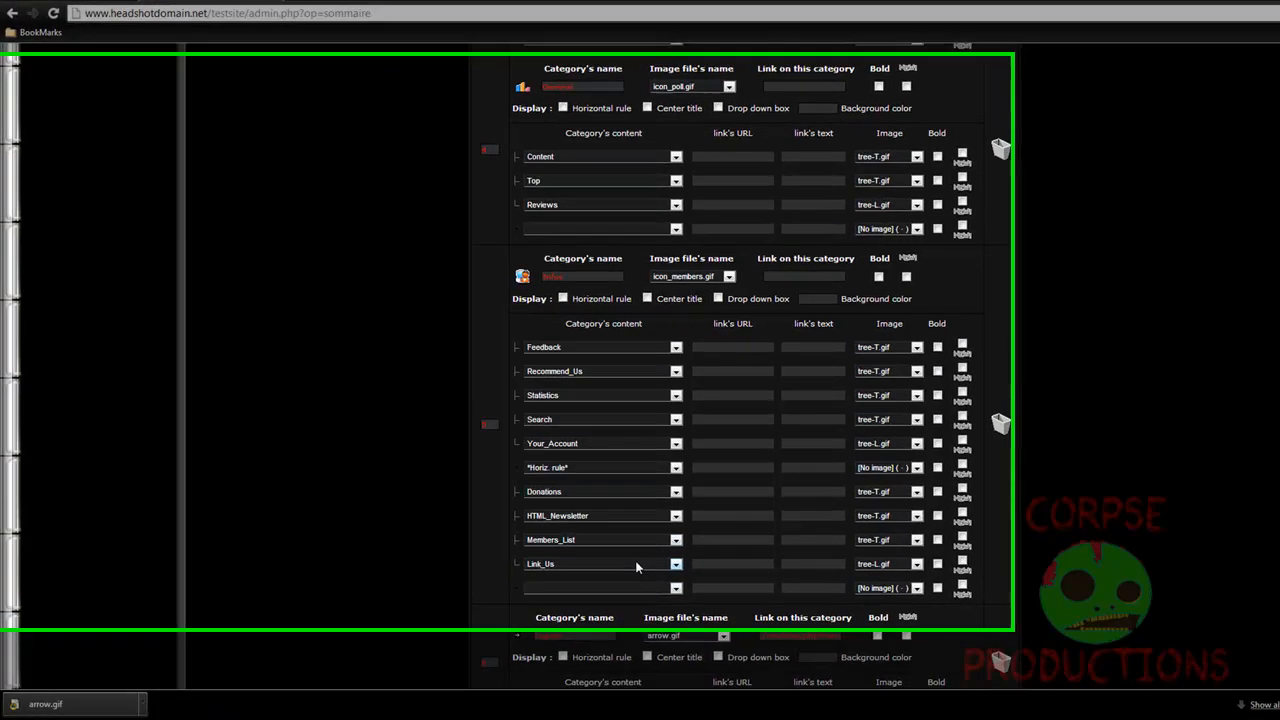
click(580, 546)
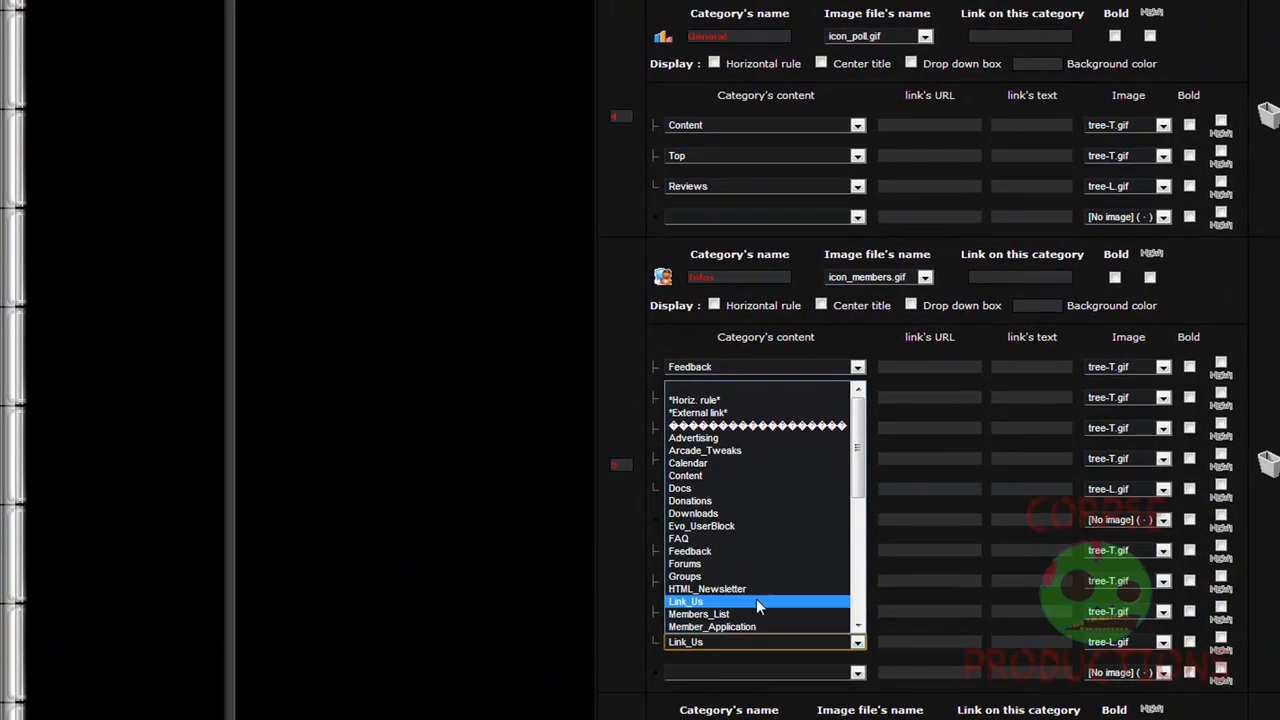
click(735, 578)
scroll(806, 643, down, 6)
click(1121, 597)
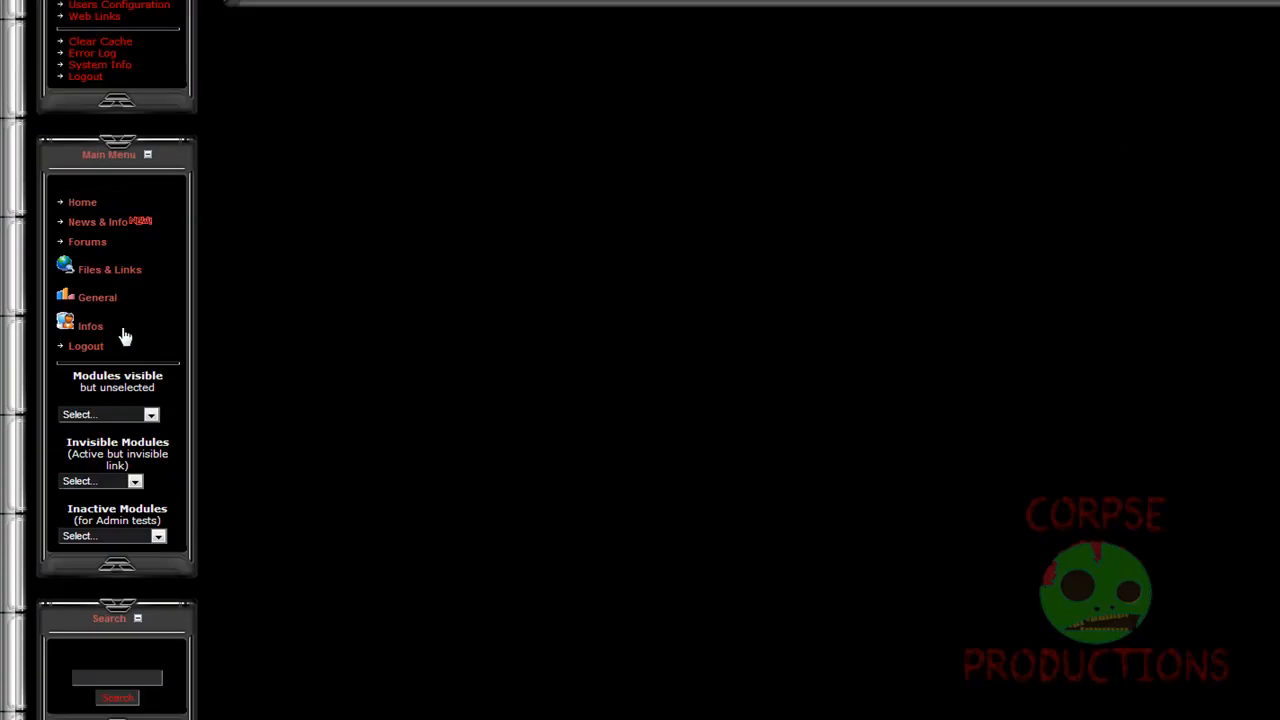
Expand Infos in the updated Main Menu block to check its links, and return to the menu administration
click(93, 329)
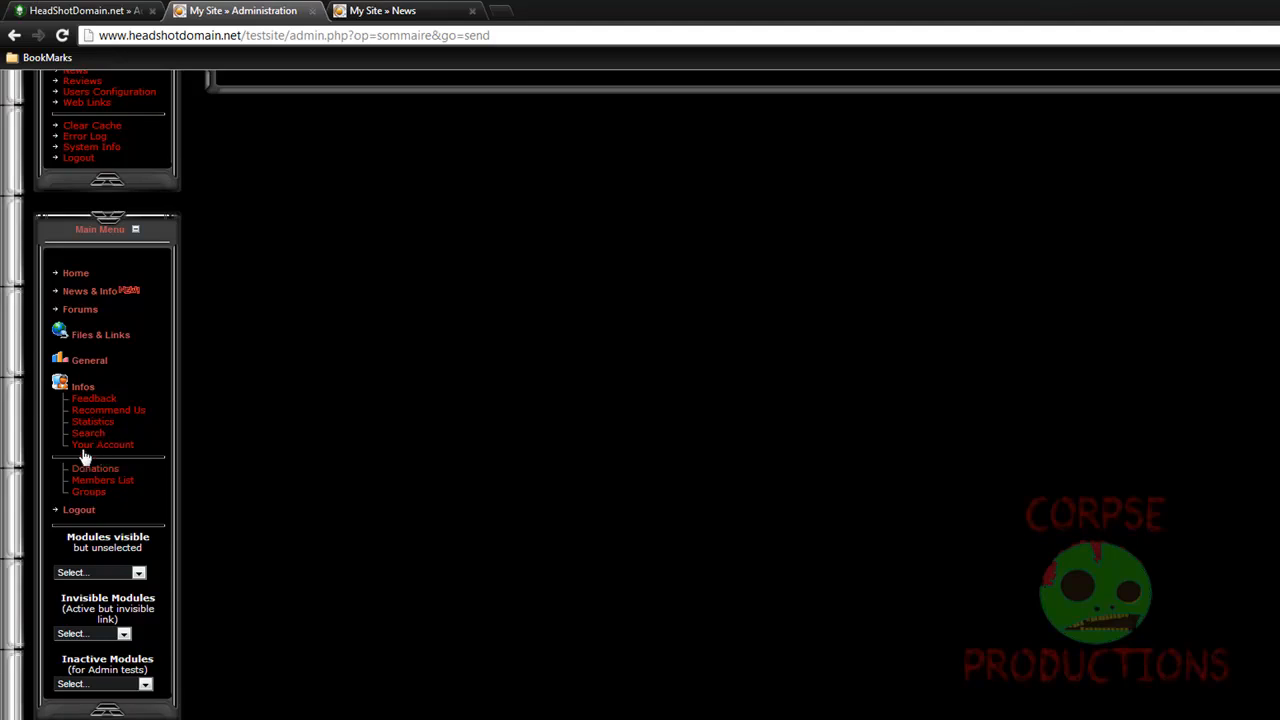
scroll(433, 466, up, 4)
click(858, 472)
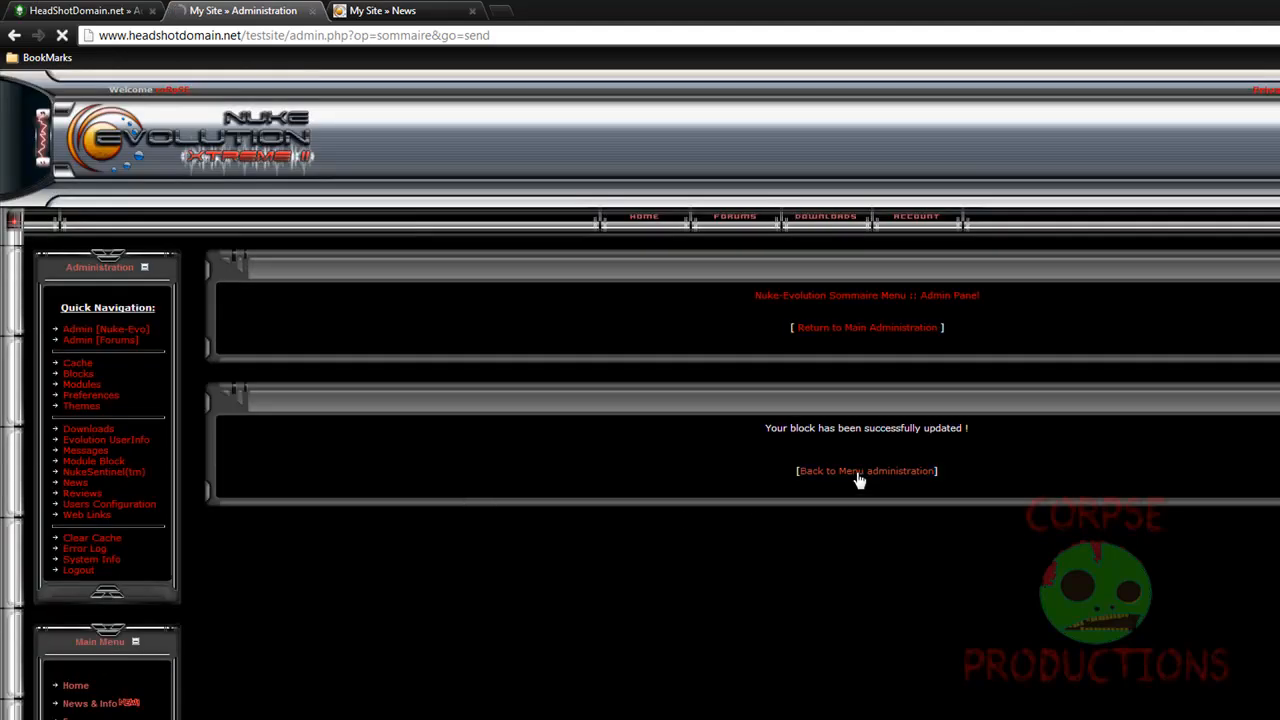
Review the News & Info category's link fields and the modules available for its Topics row, leaving the selection as it is
scroll(515, 461, down, 6)
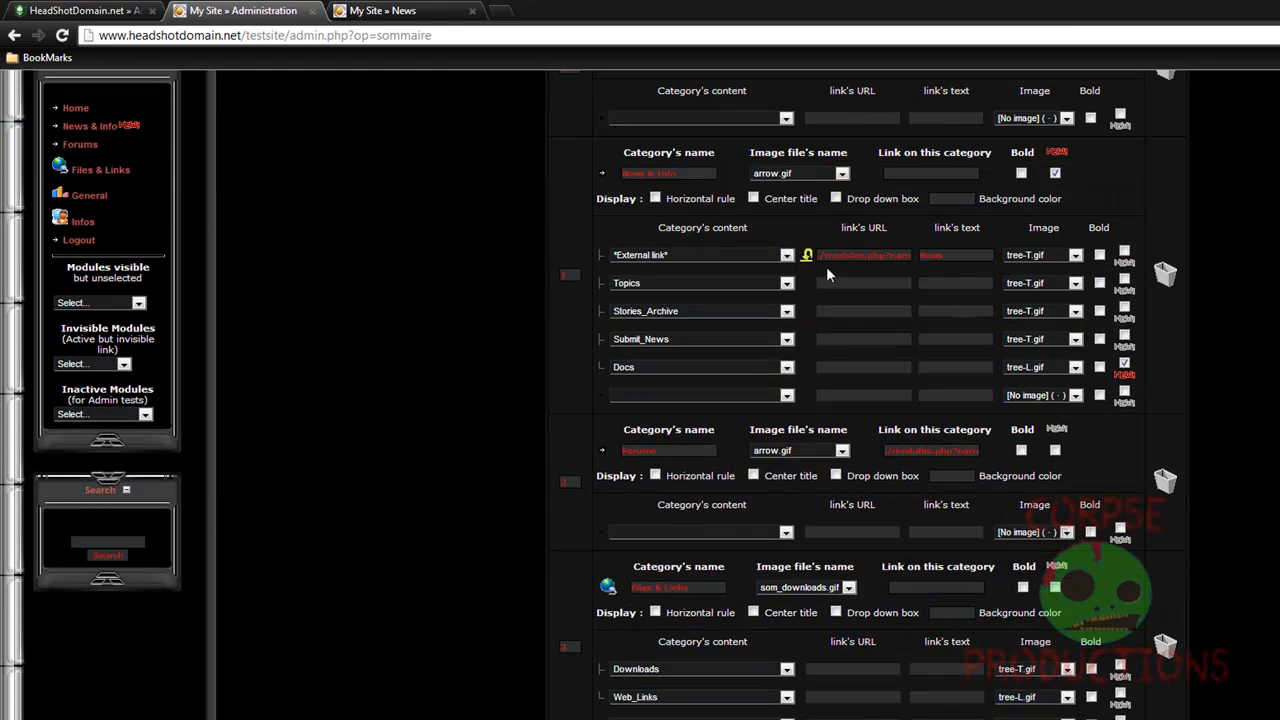
scroll(714, 364, up, 3)
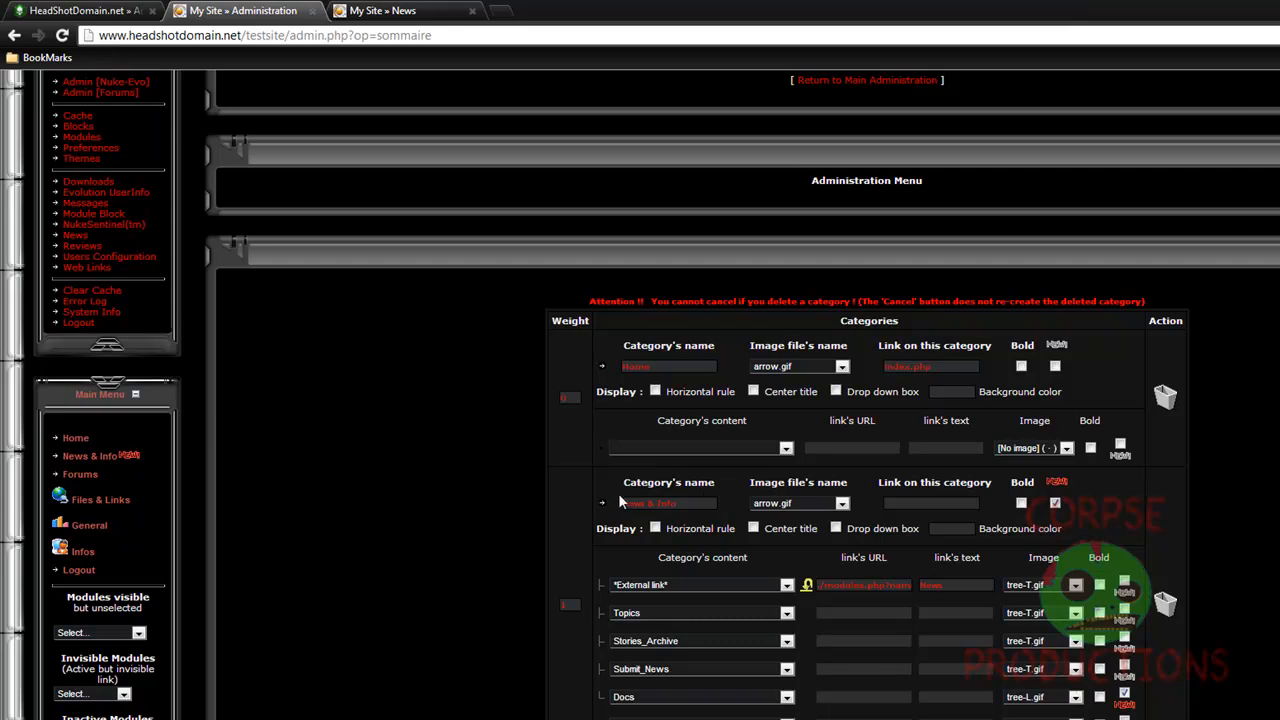
scroll(830, 530, down, 3)
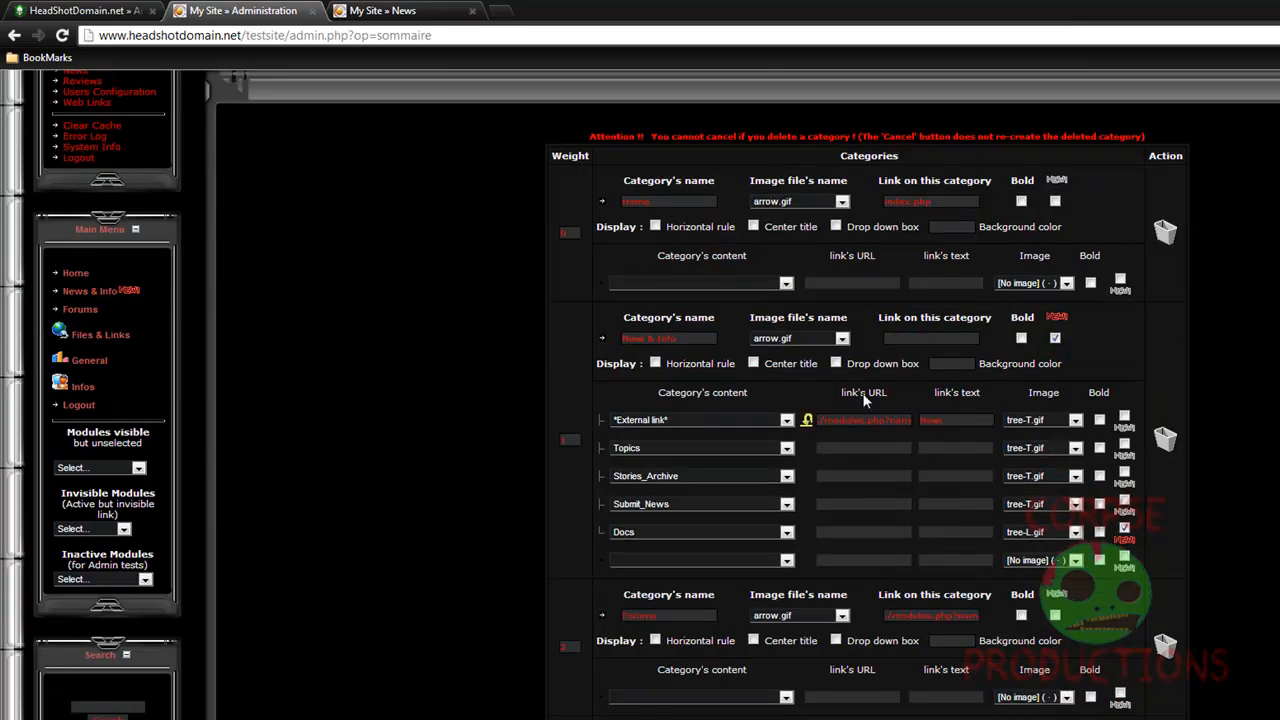
click(789, 450)
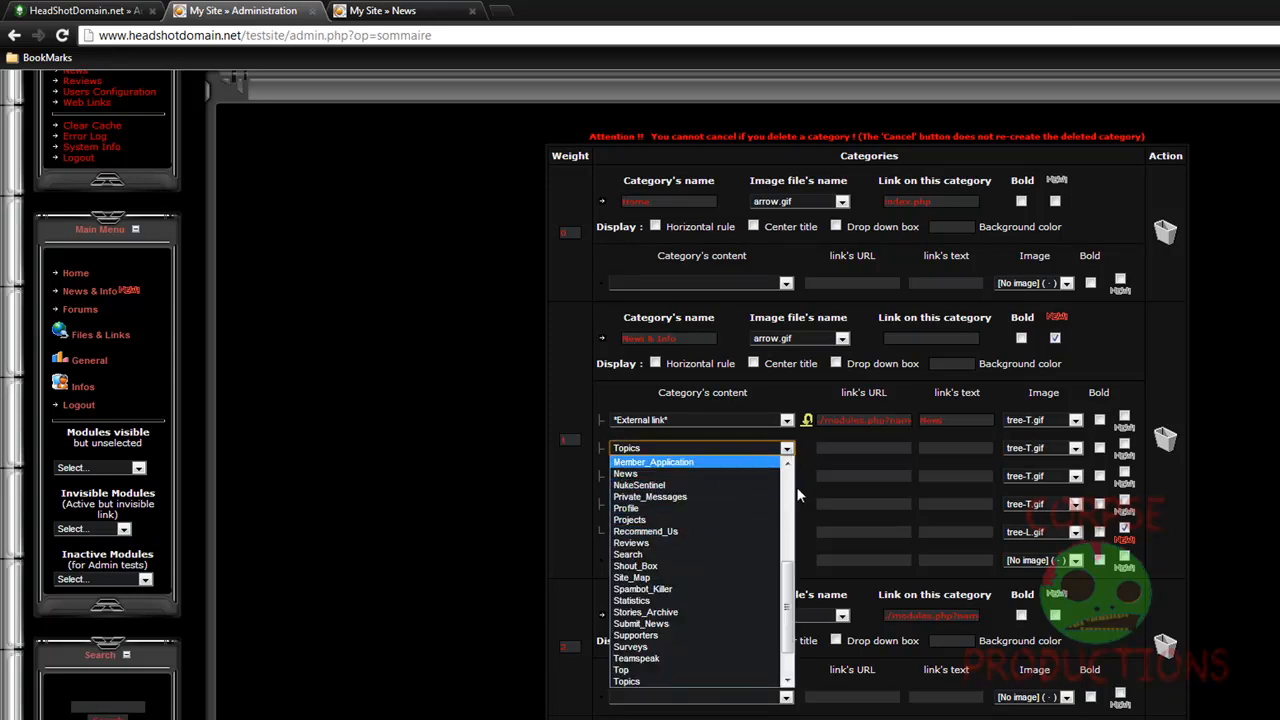
click(906, 391)
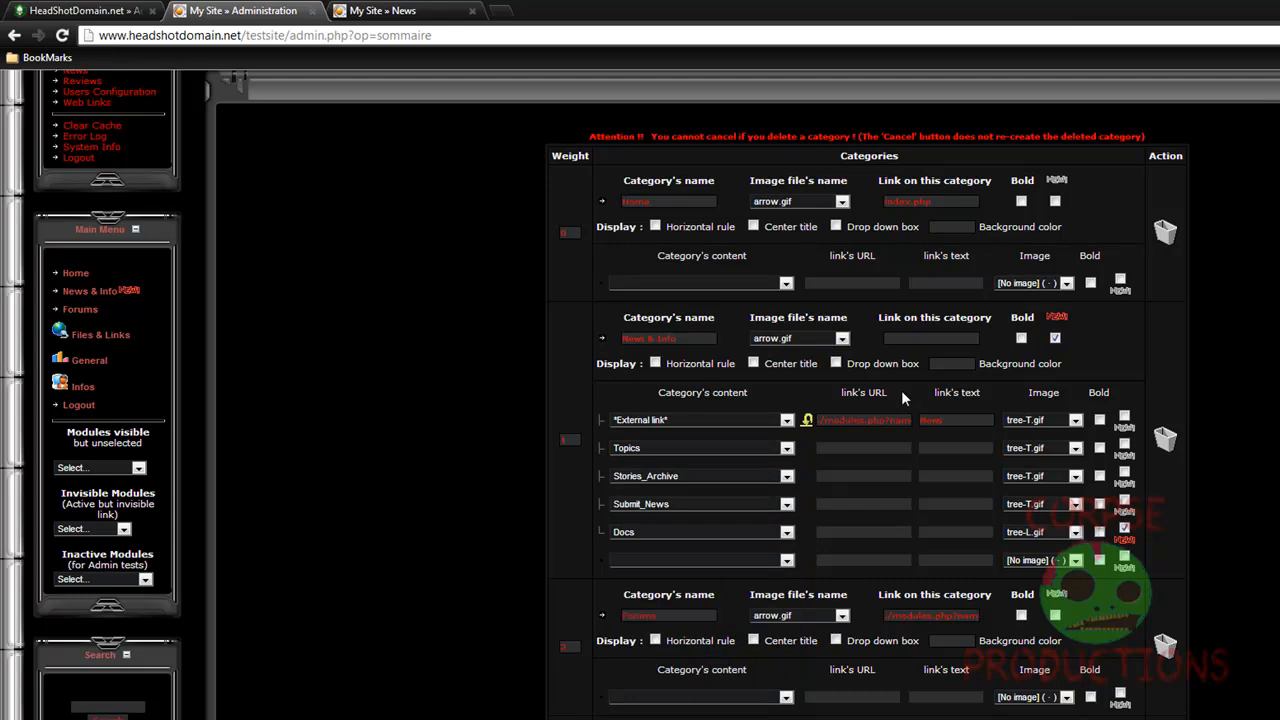
Look over the remaining categories, general options and remarks, and switch to the HeadShotDomain site's menu administration
scroll(1194, 388, down, 10)
scroll(1257, 397, down, 4)
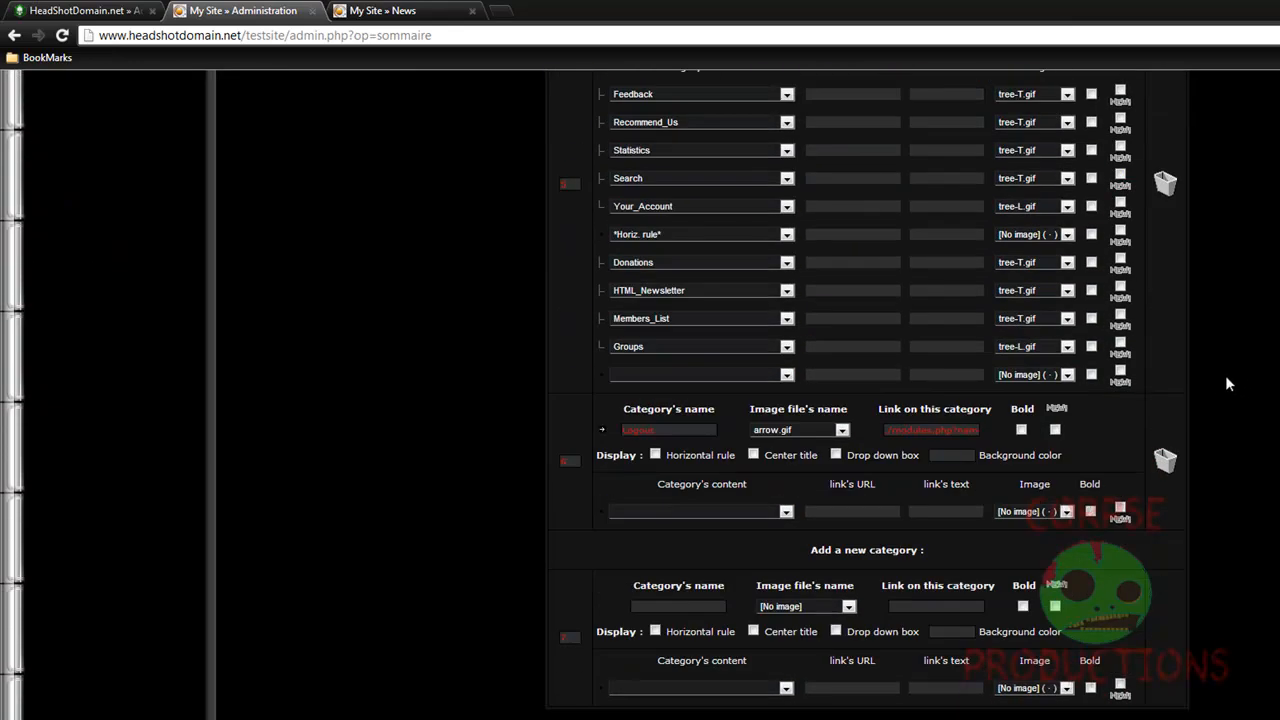
scroll(1223, 371, down, 4)
scroll(960, 417, down, 3)
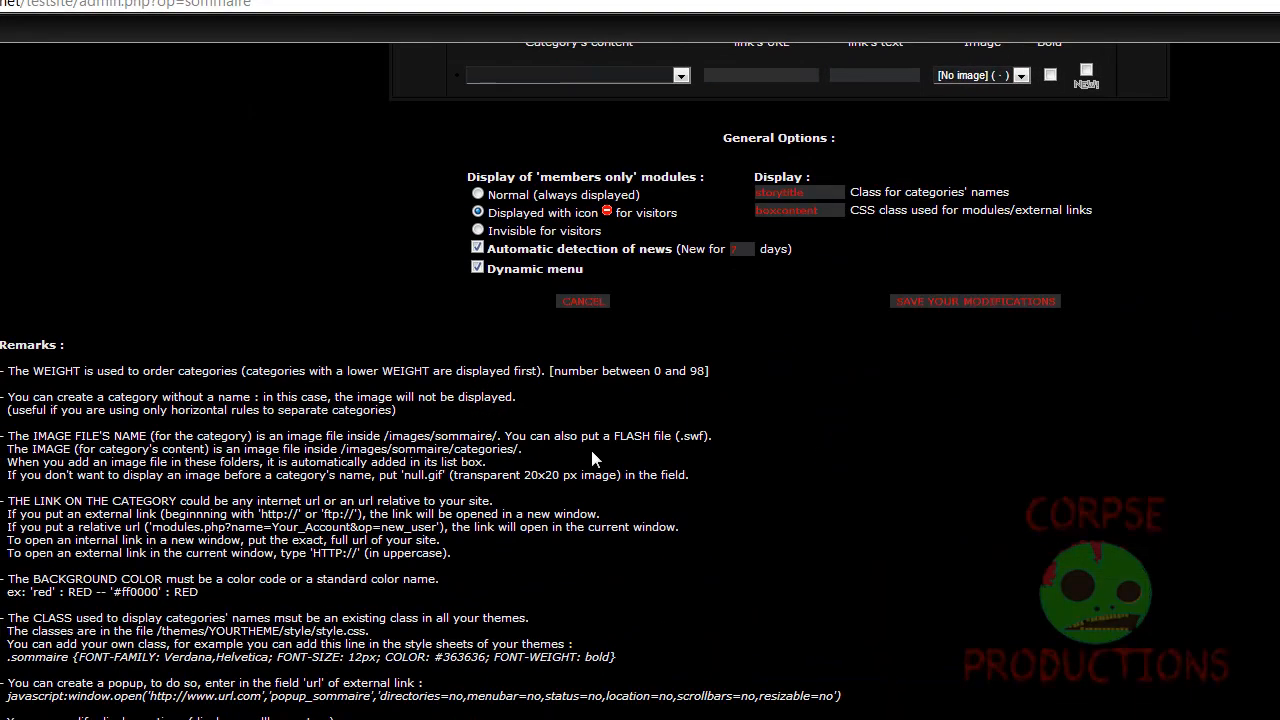
scroll(735, 489, up, 4)
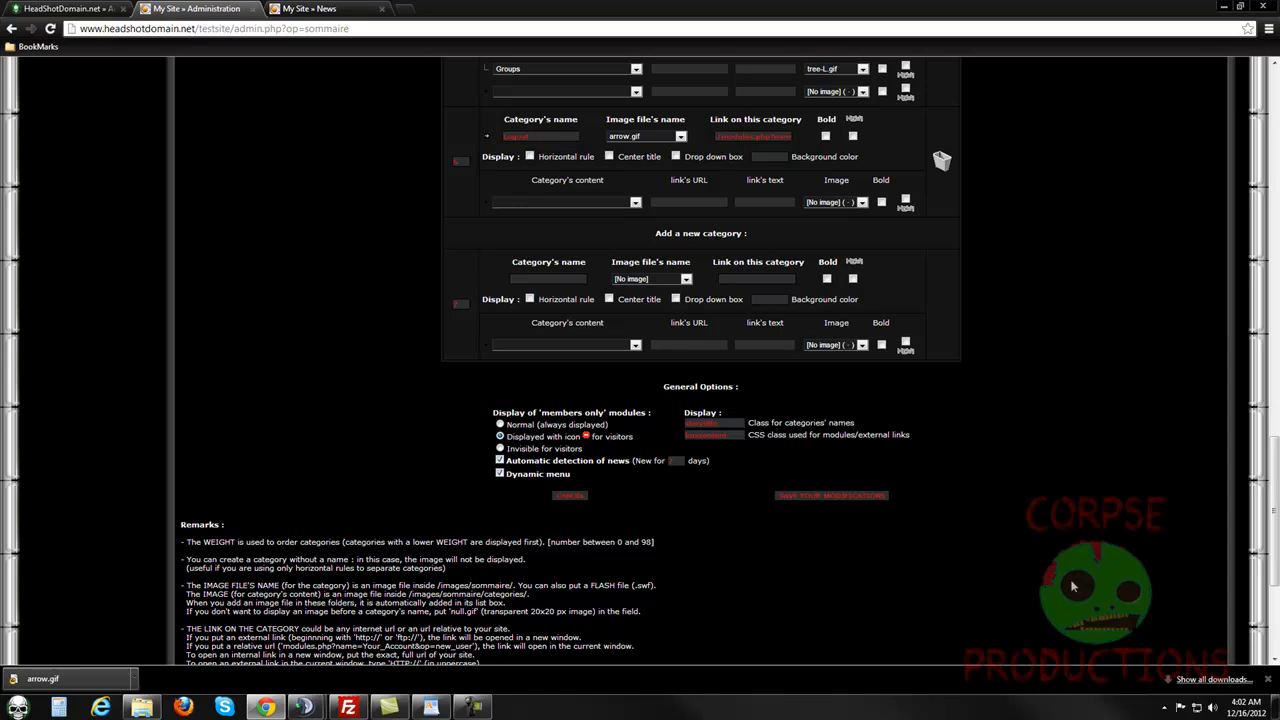
click(130, 8)
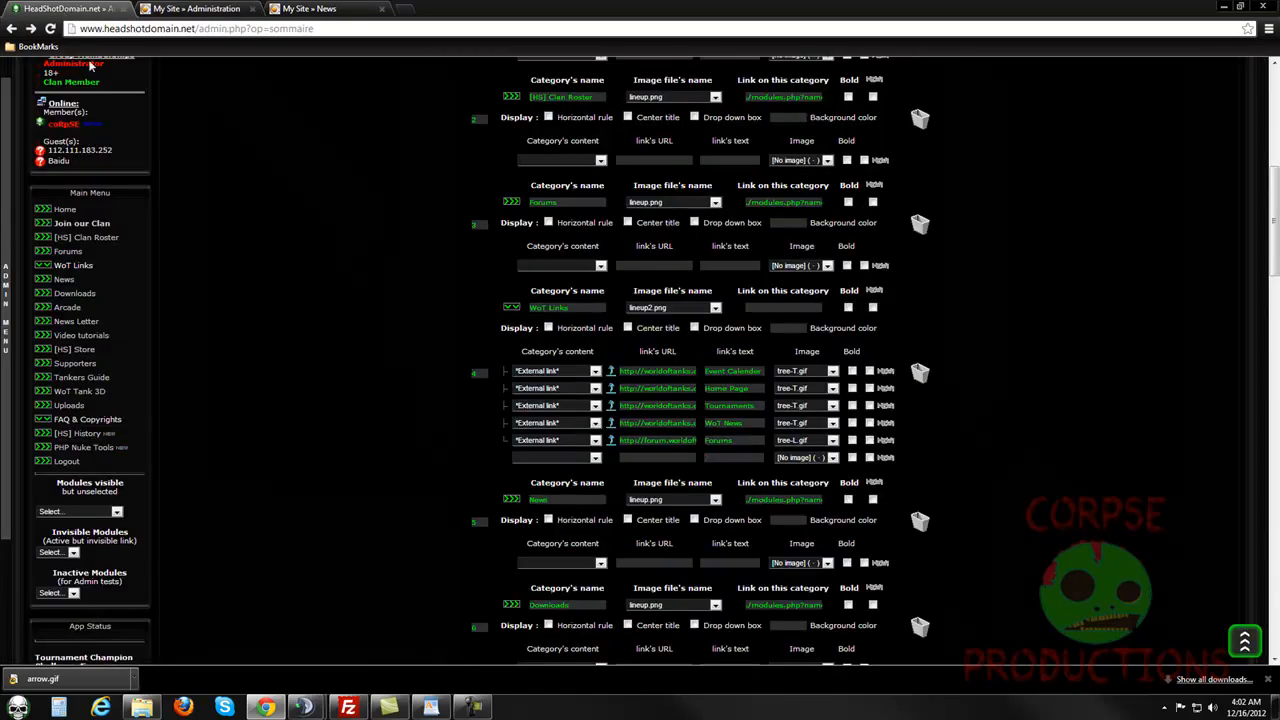